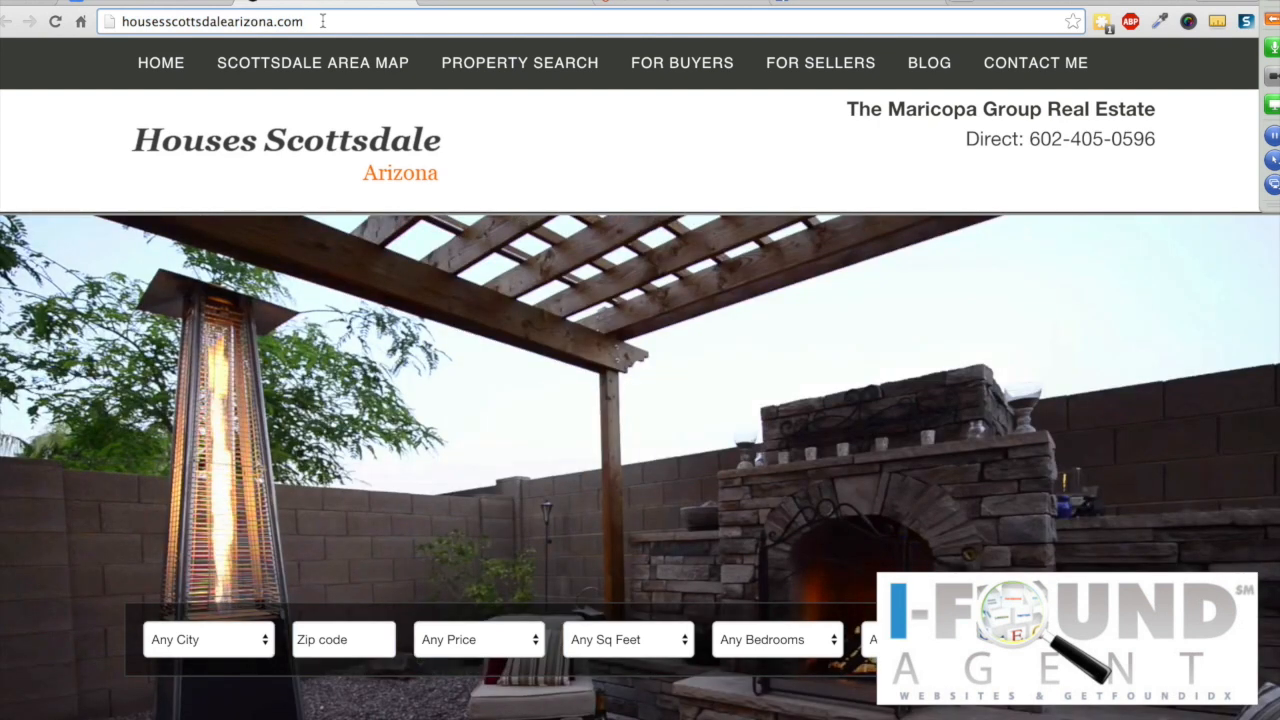
Step: Load the WordPress admin Dashboard by adding /wp-admin to the site address
left_click(323, 21)
type("/wp-admin")
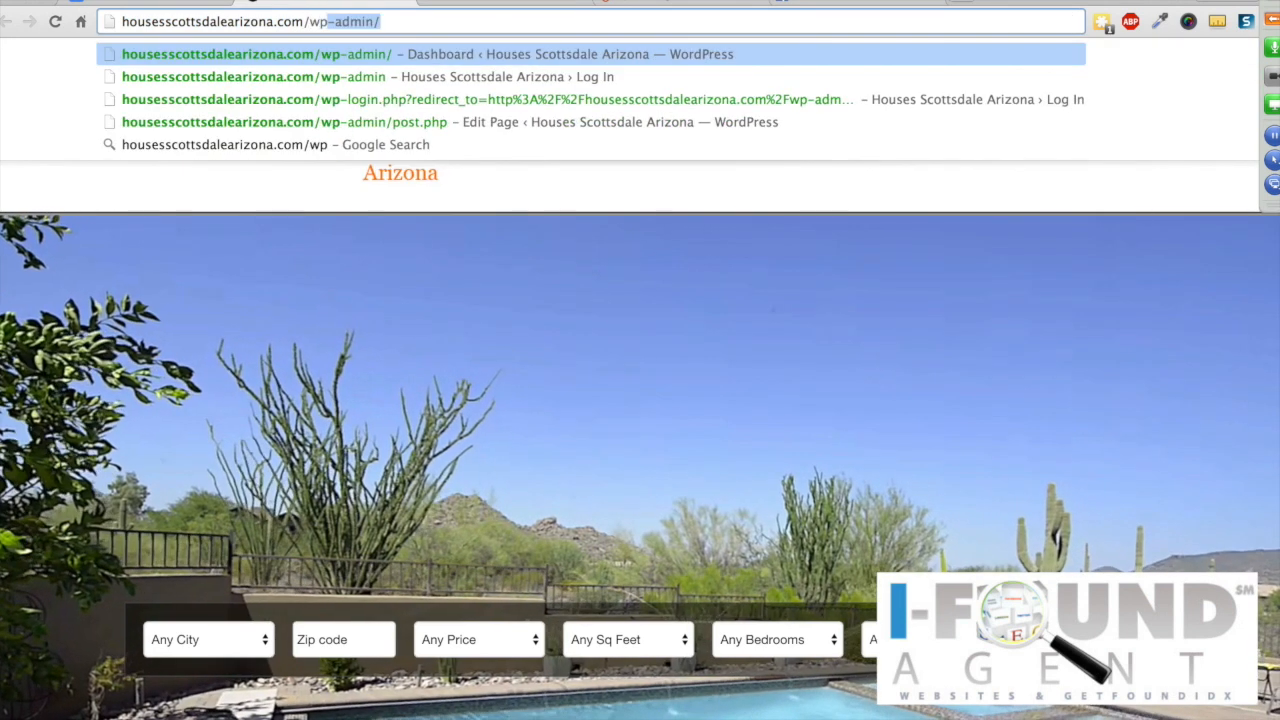
key("Return")
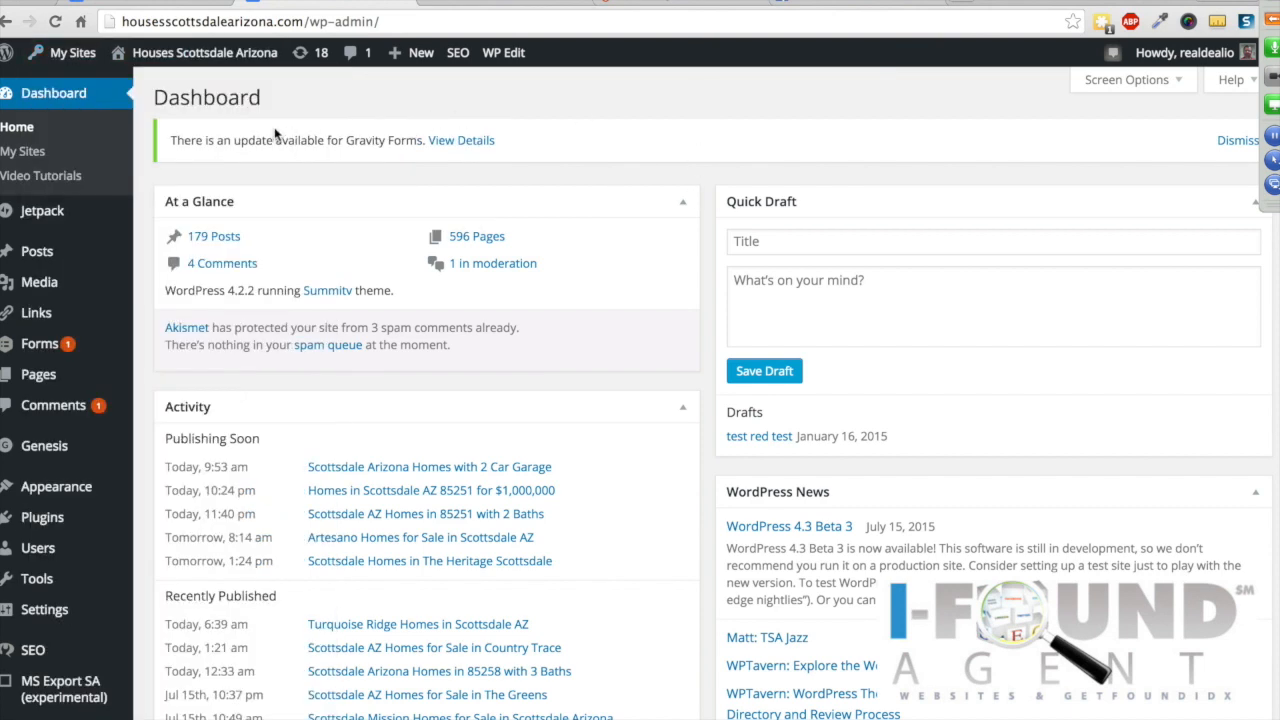
scroll(30, 150, "down", 5)
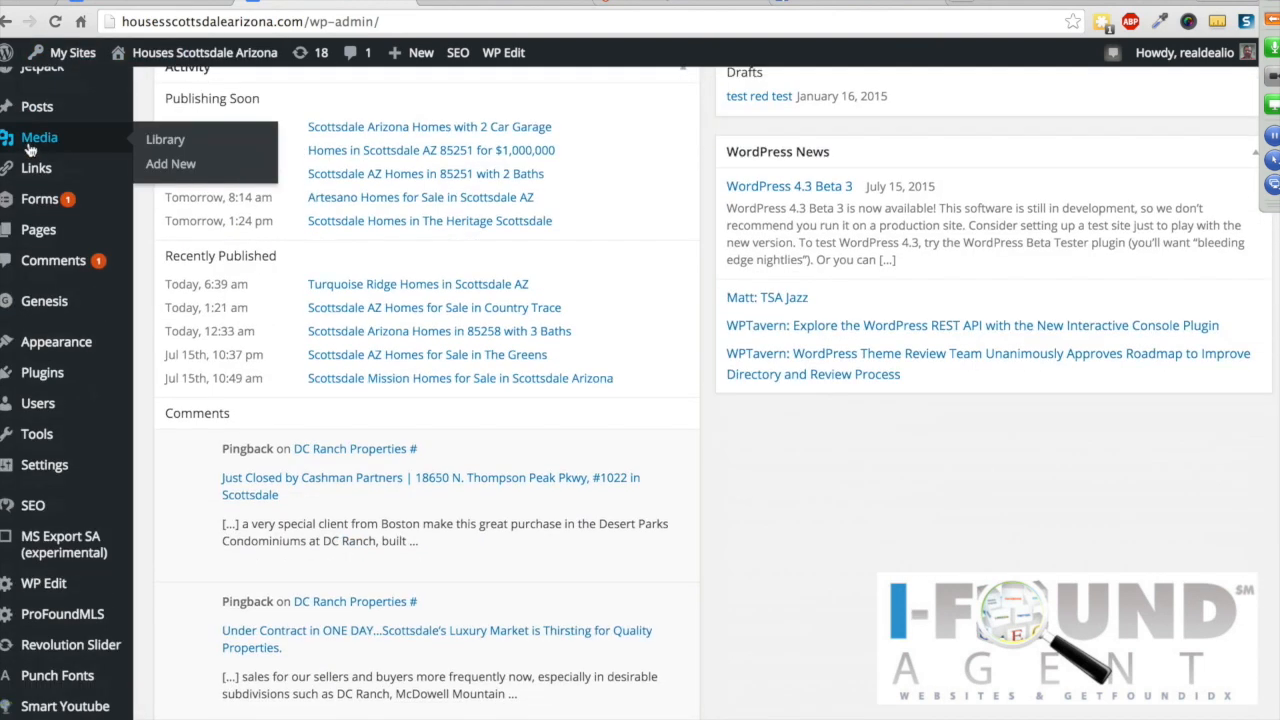
scroll(30, 150, "down", 7)
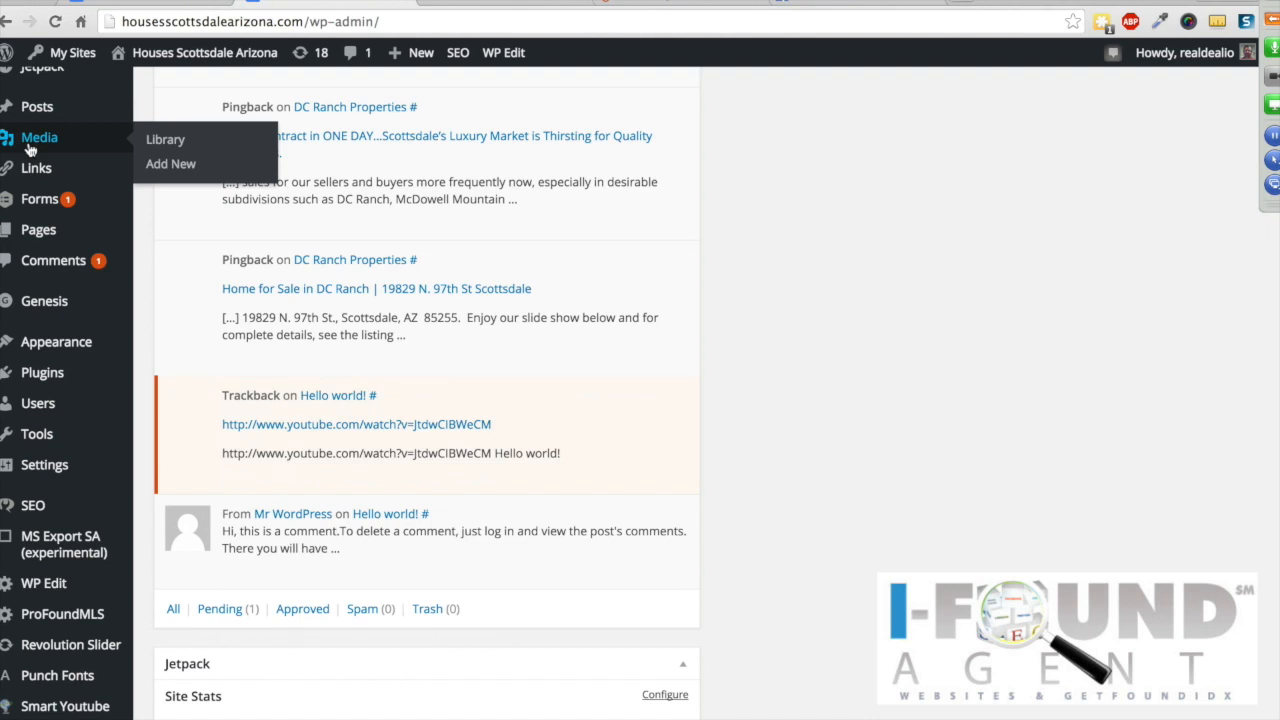
scroll(30, 150, "up", 3)
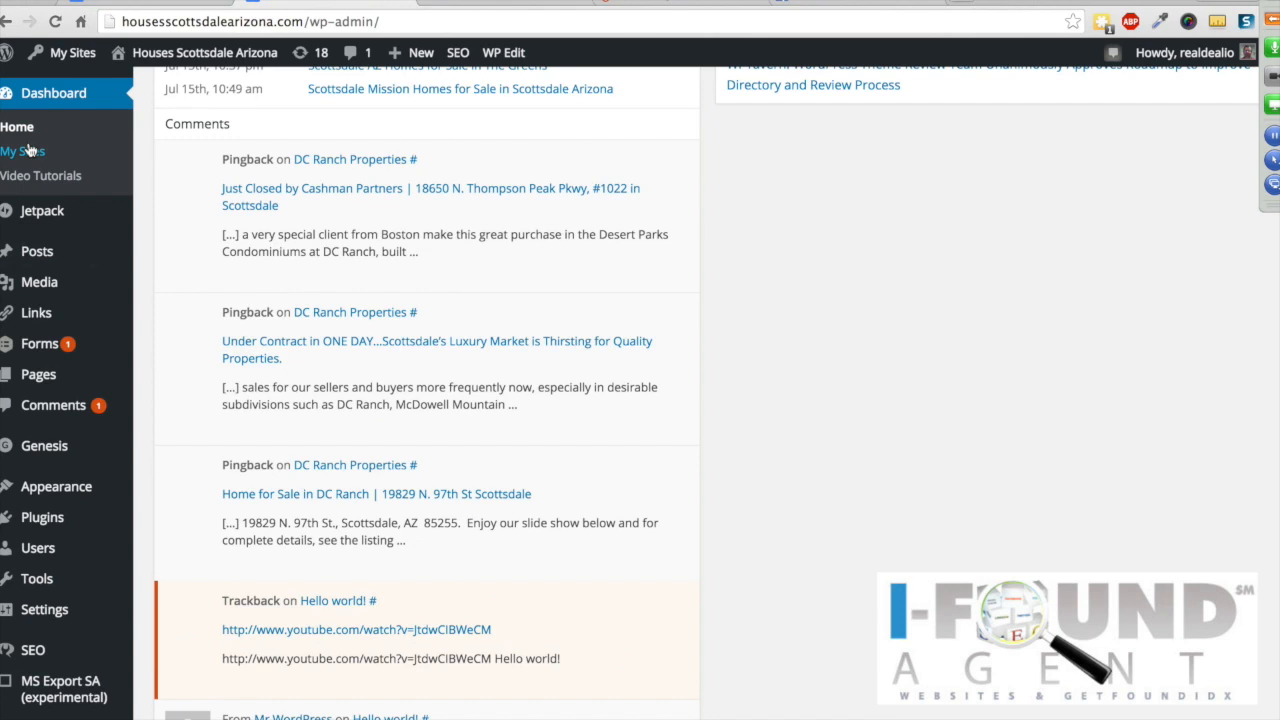
mouse_move(45, 257)
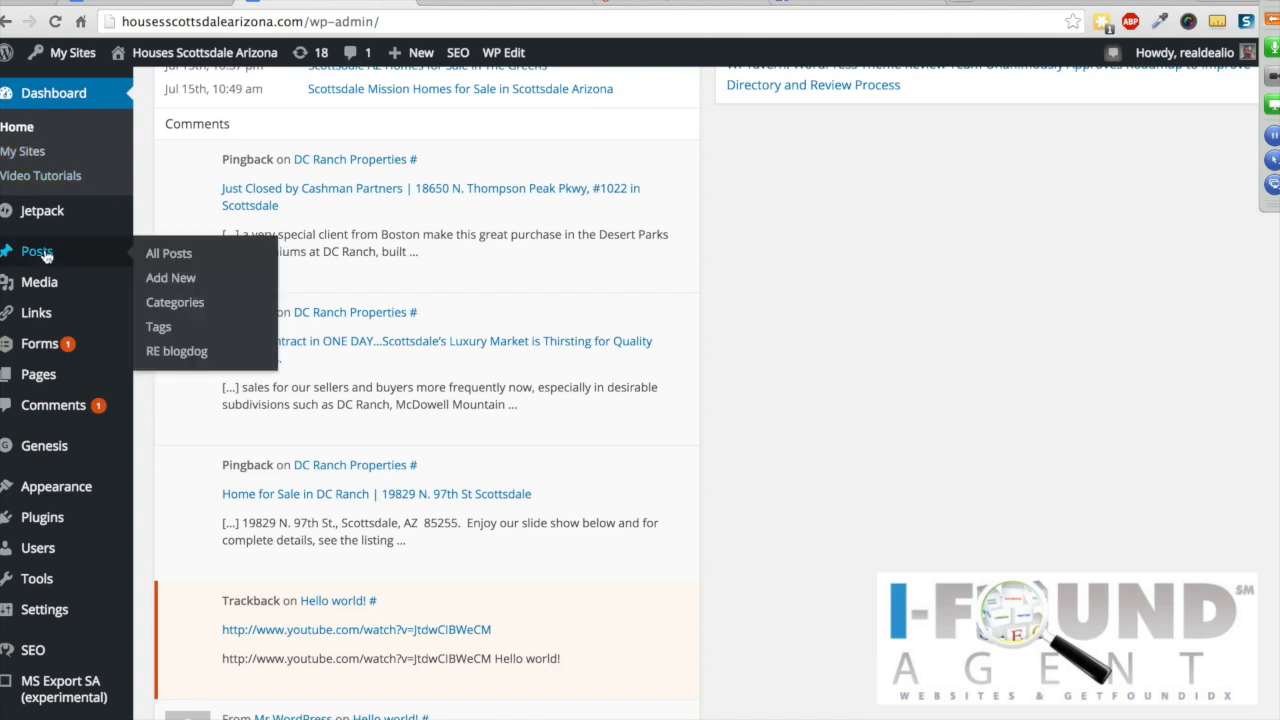
mouse_move(30, 374)
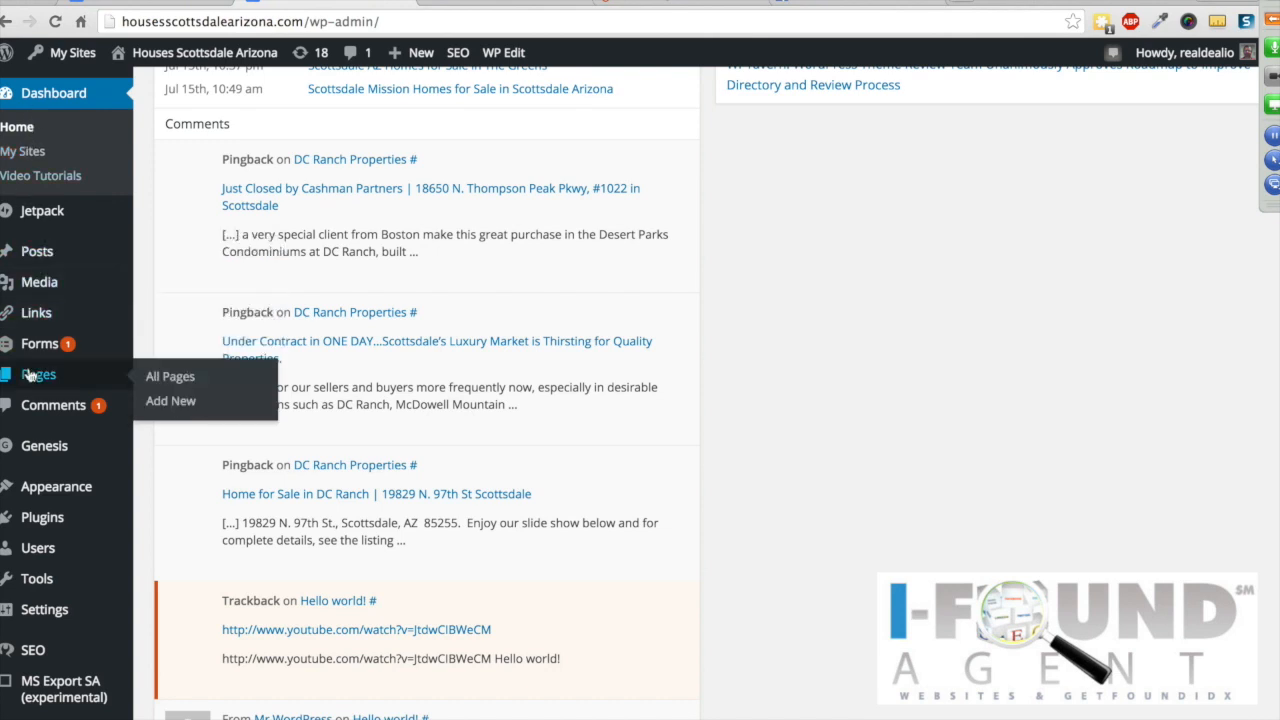
mouse_move(45, 486)
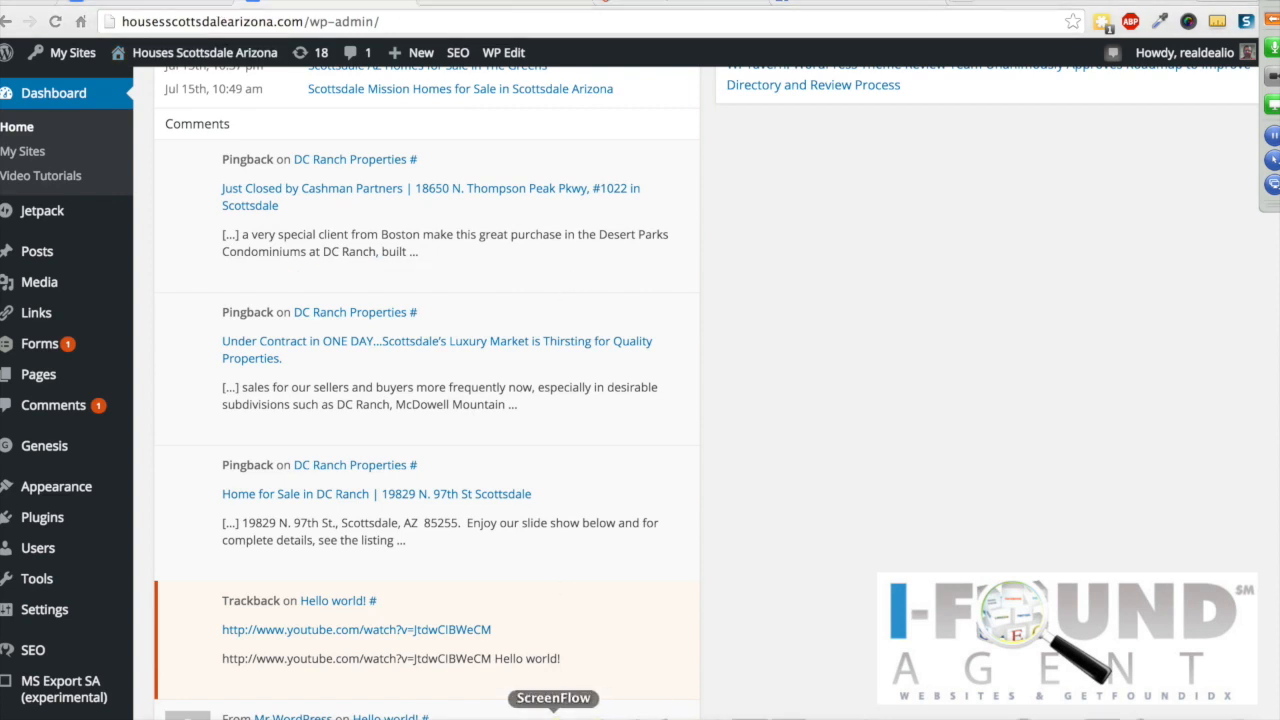
Step: Advance the Keynote slides to Tour of the Dashboard and Posts, then return to the browser
left_click(670, 715)
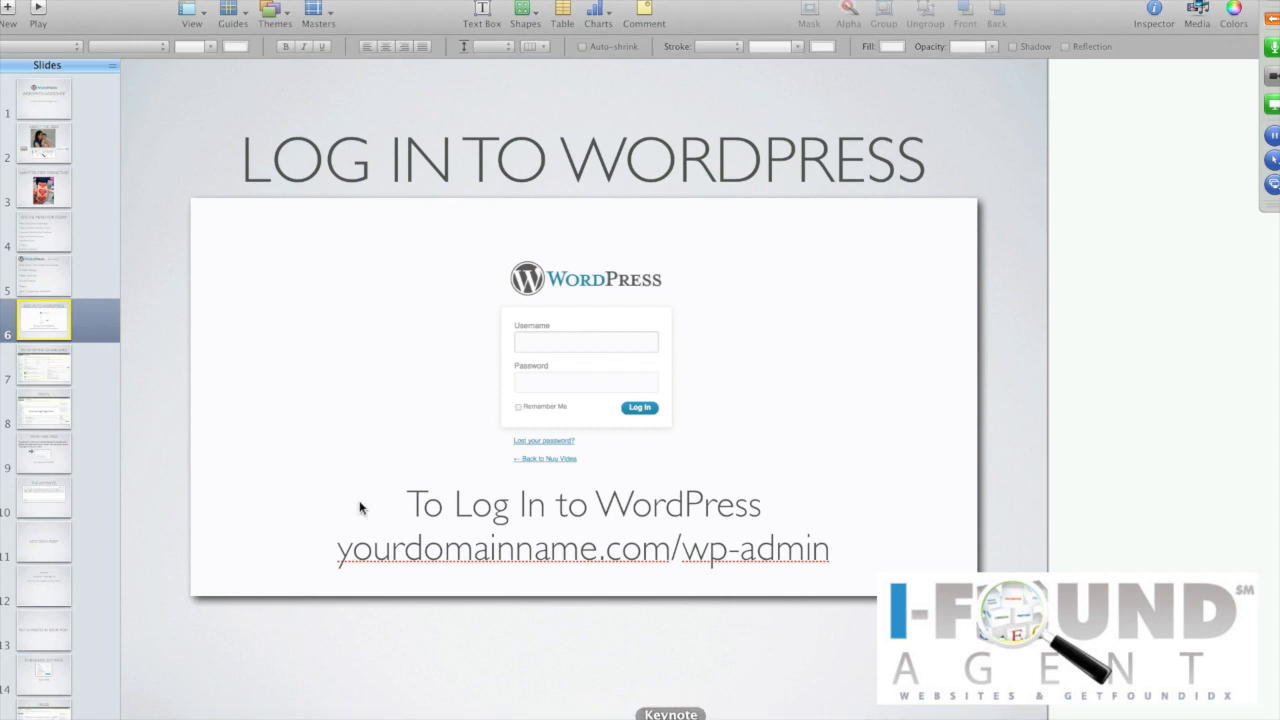
left_click(53, 364)
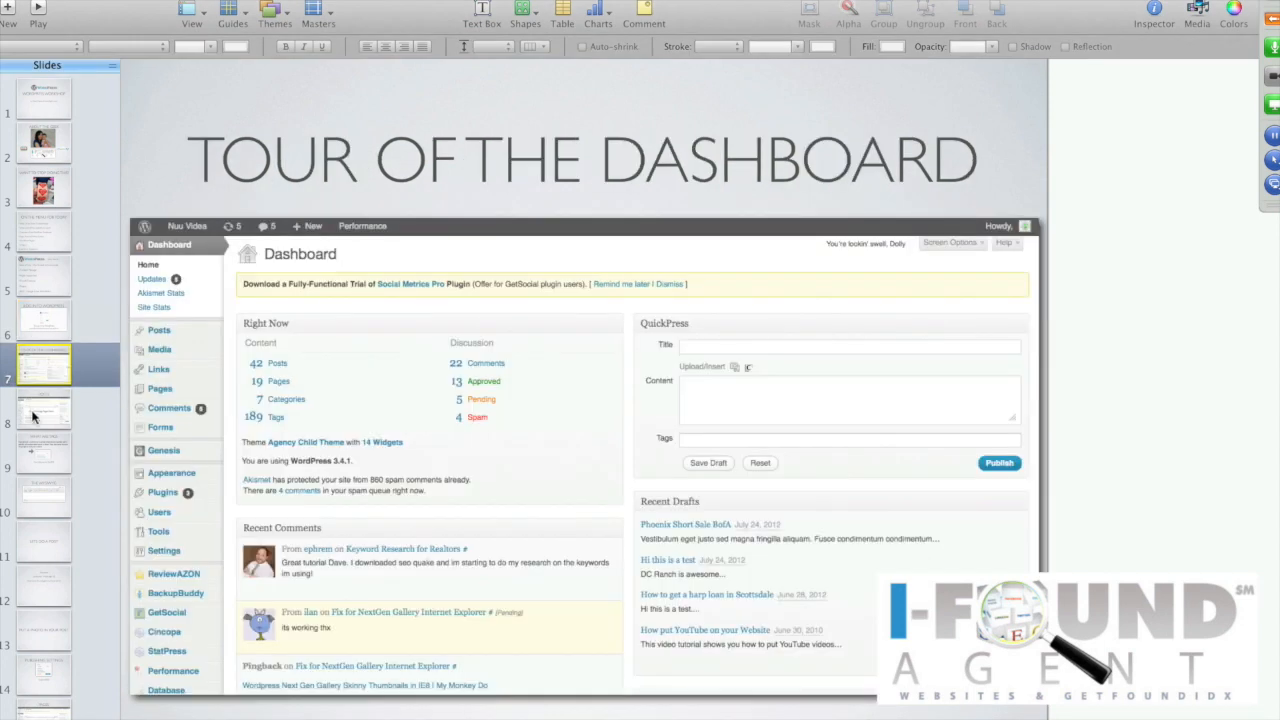
left_click(35, 415)
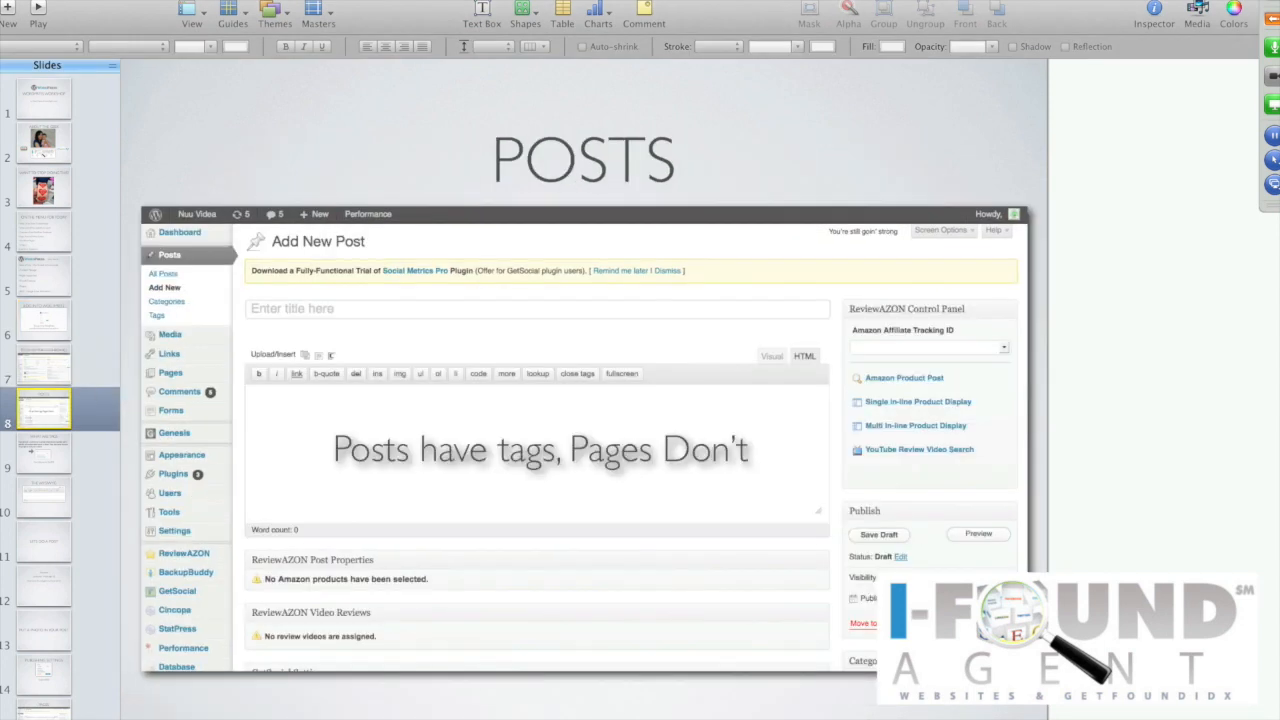
left_click(286, 712)
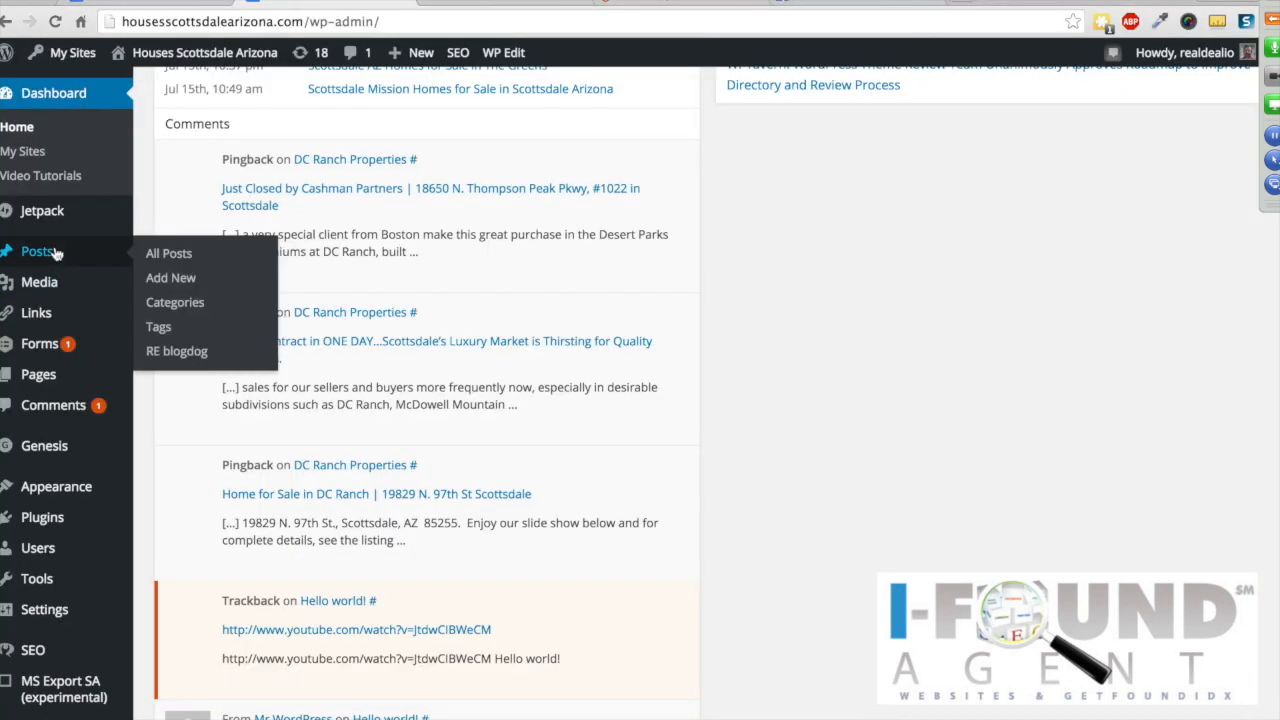
Step: Open the live site in a new tab and browse to the Things to do Scottsdale category
right_click(178, 52)
left_click(198, 64)
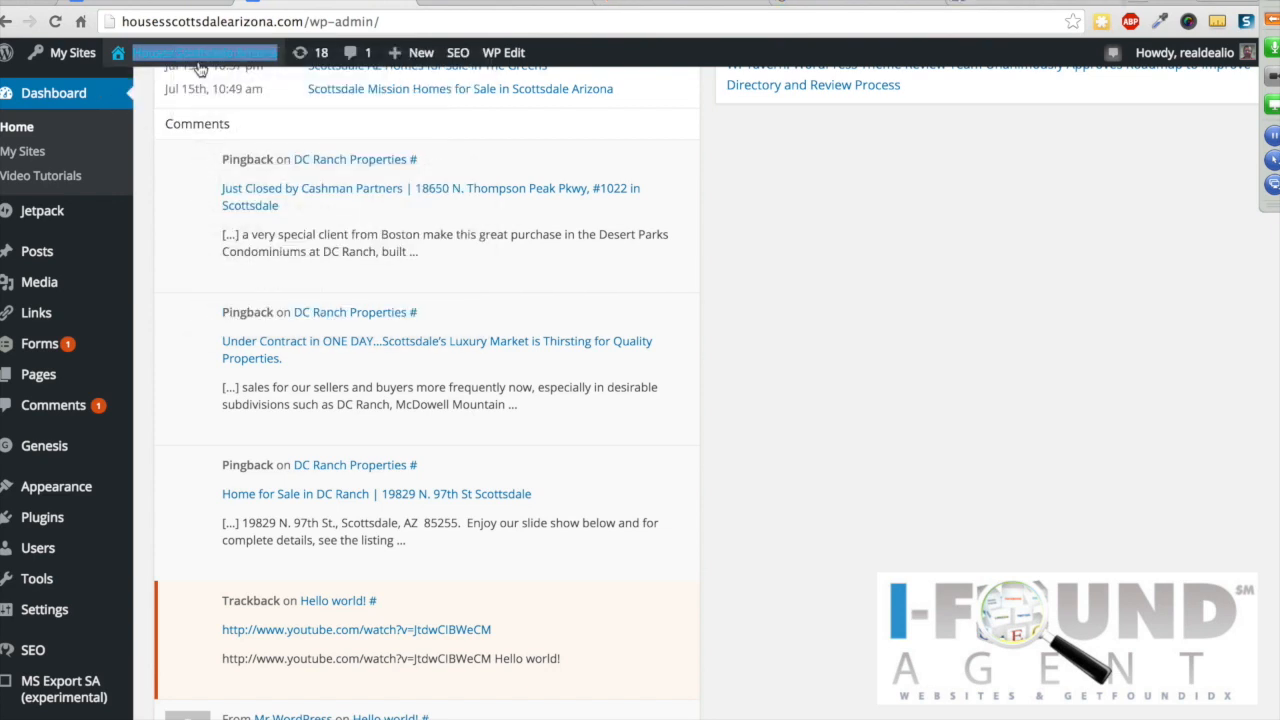
left_click(508, 3)
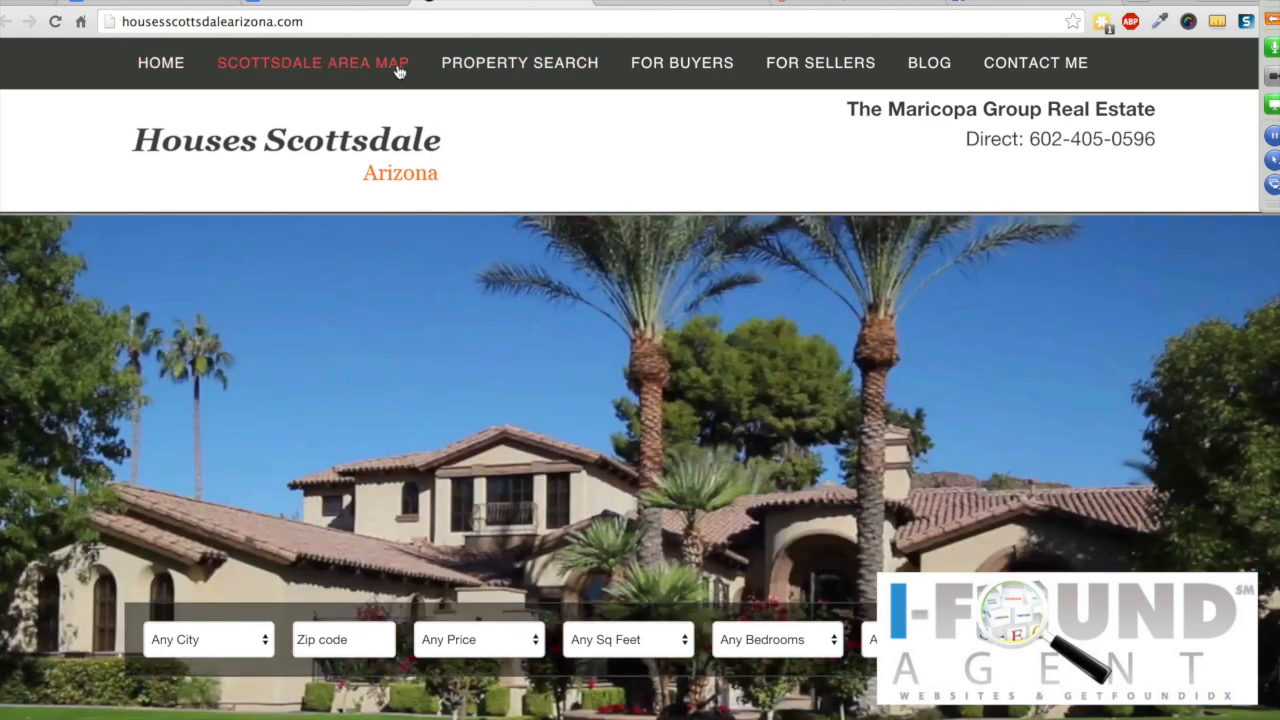
mouse_move(503, 74)
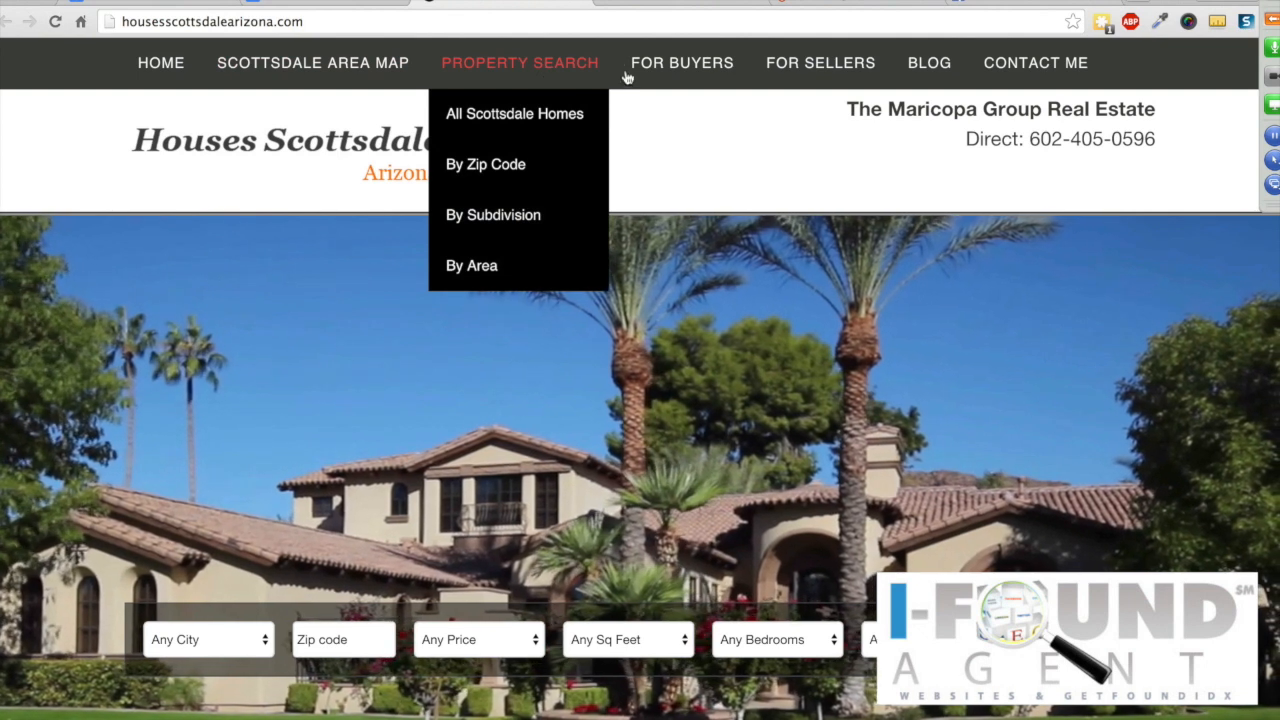
mouse_move(929, 70)
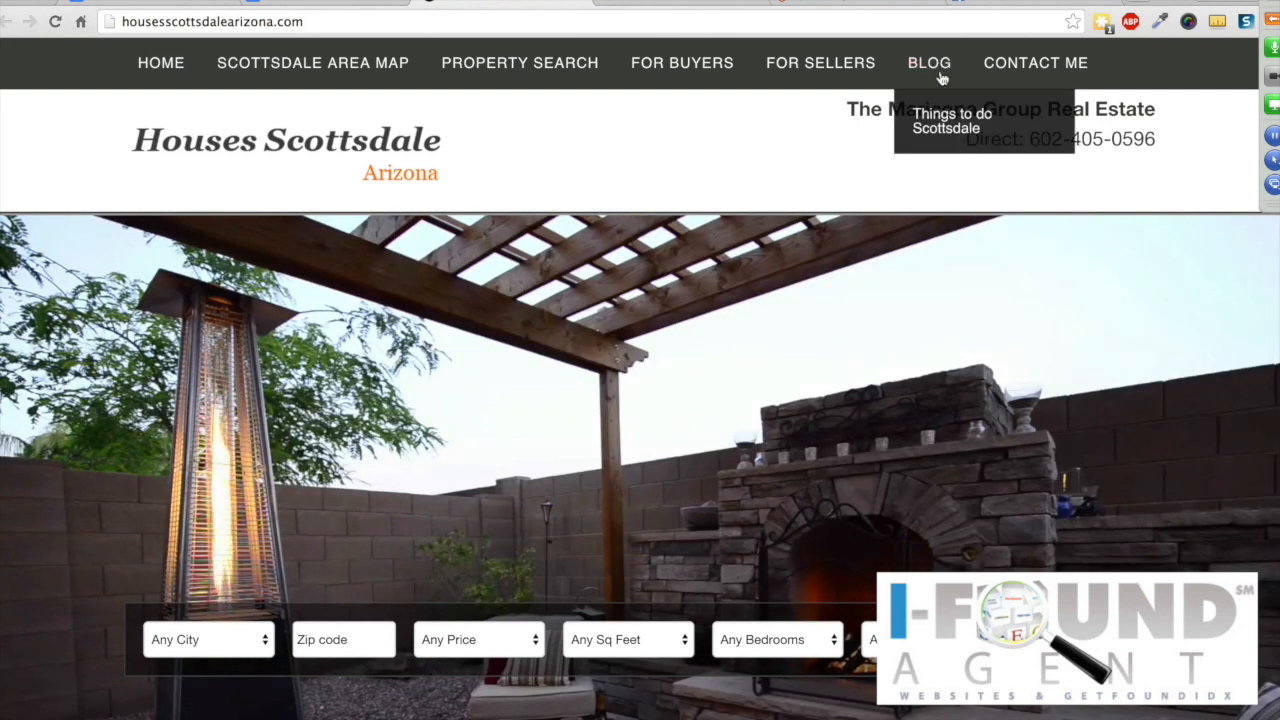
left_click(940, 125)
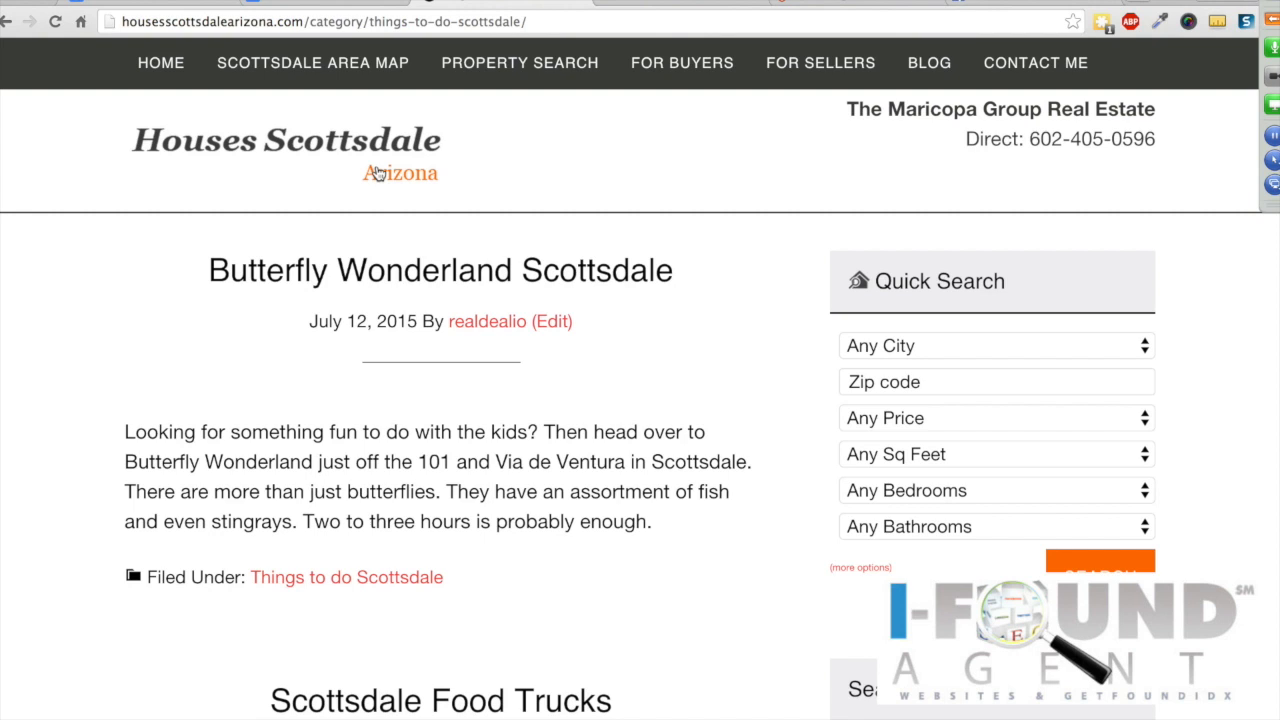
Step: Open the Butterfly Wonderland Scottsdale post and glance through it
mouse_move(528, 46)
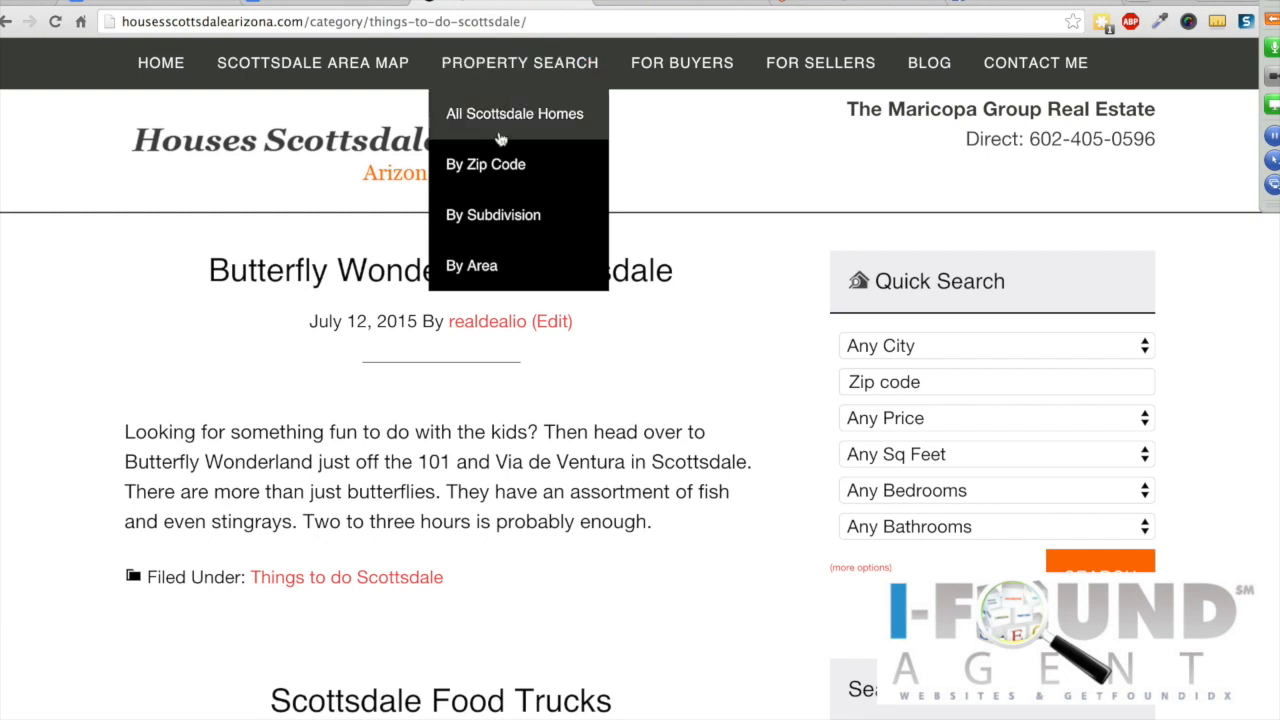
mouse_move(472, 164)
mouse_move(470, 215)
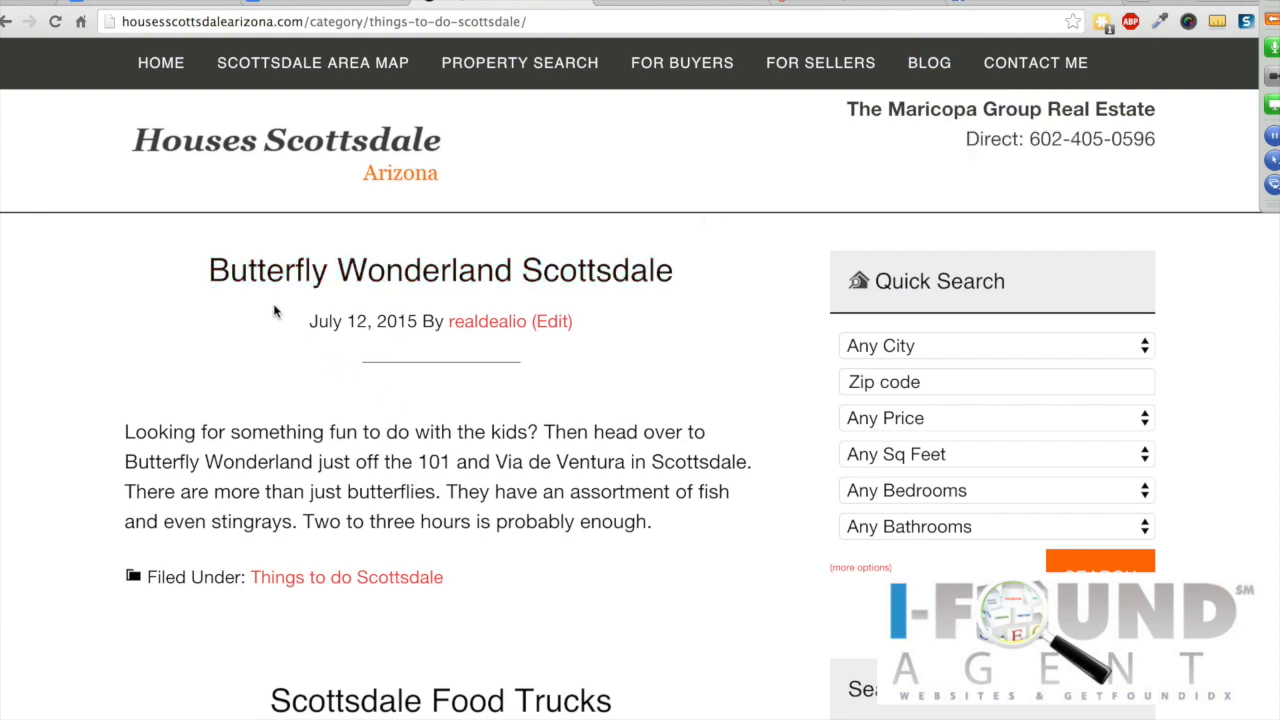
left_click(391, 273)
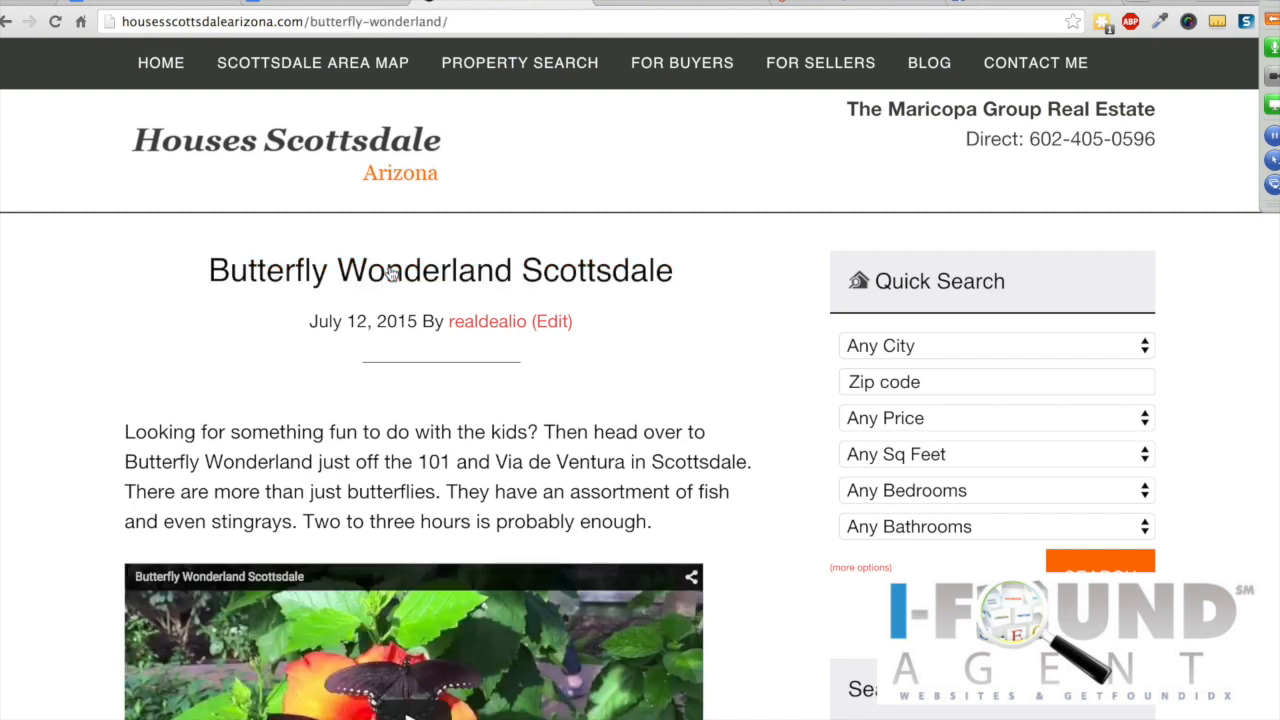
scroll(391, 273, "down", 10)
scroll(391, 274, "up", 10)
Step: Start a new post via Posts > Add New in Visual mode and expand the GoToMeeting panel
left_click(323, 3)
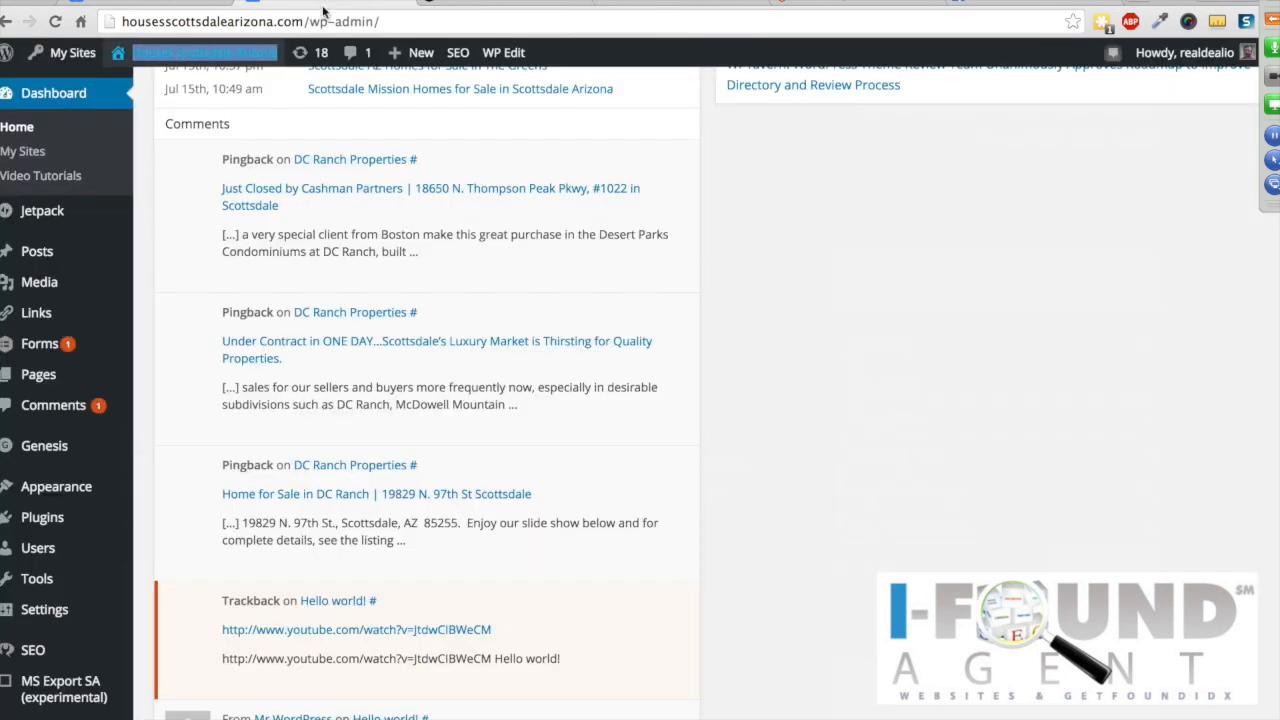
mouse_move(46, 255)
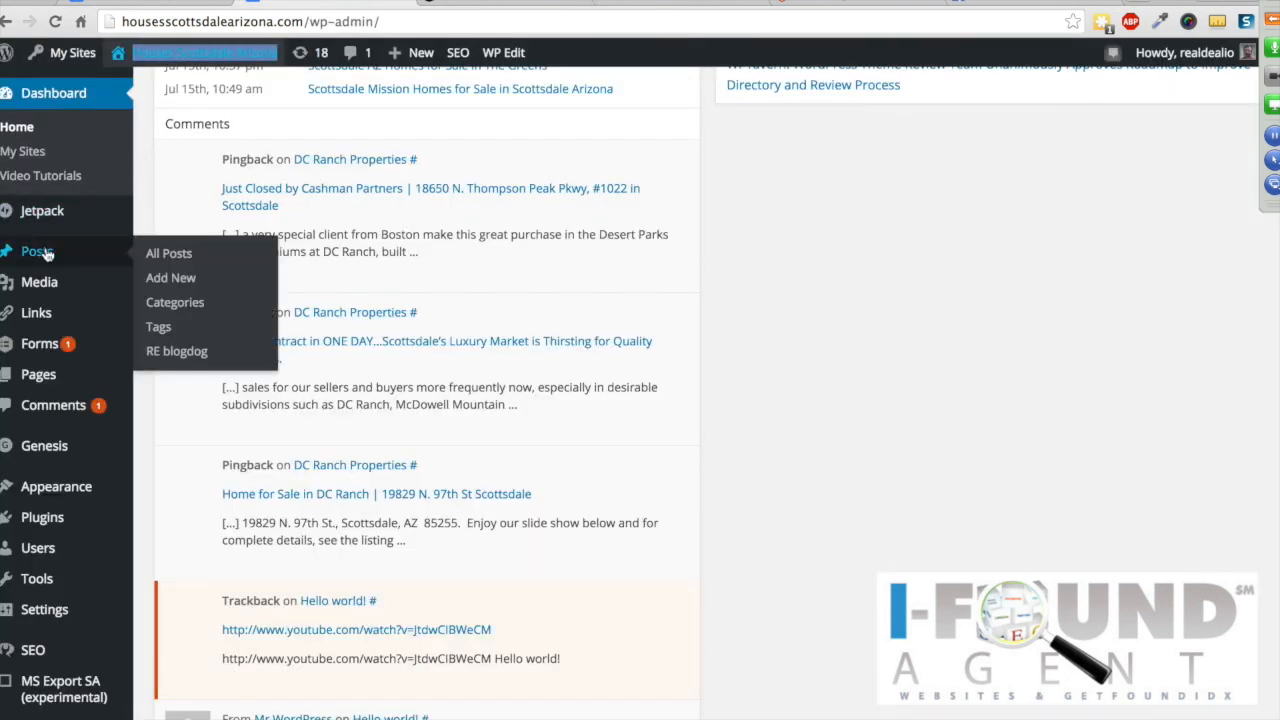
left_click(172, 281)
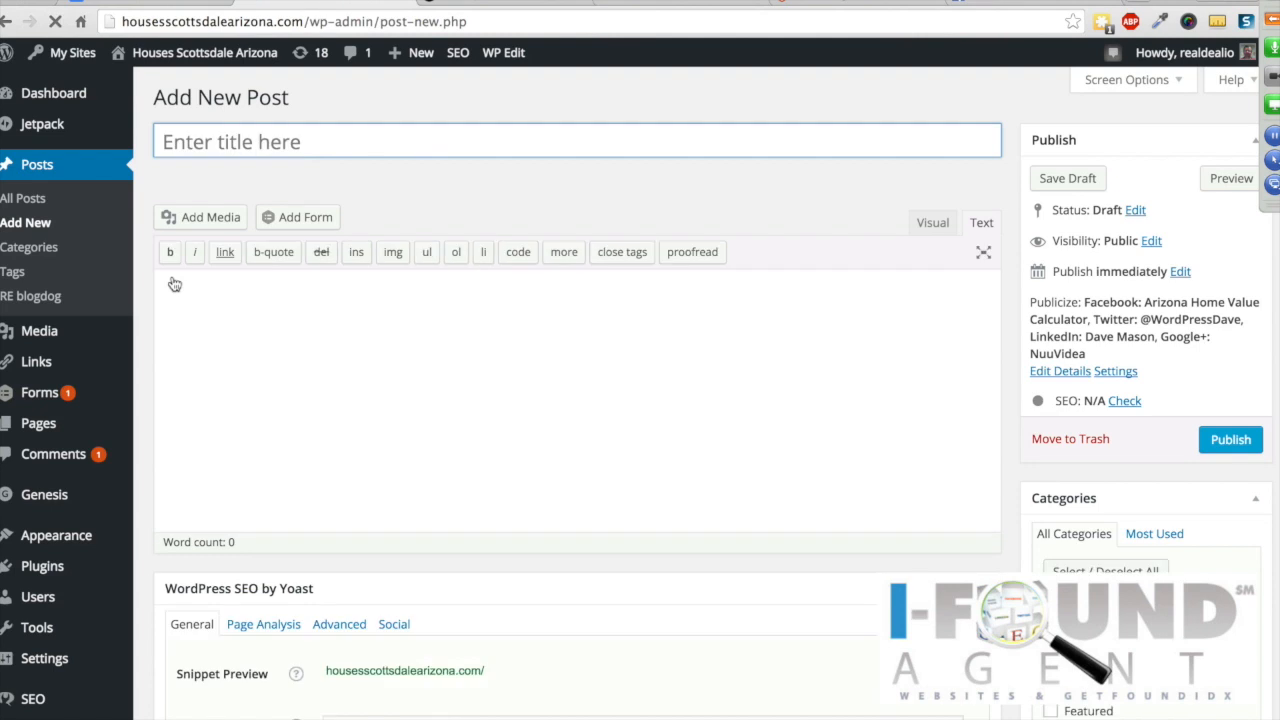
left_click(938, 226)
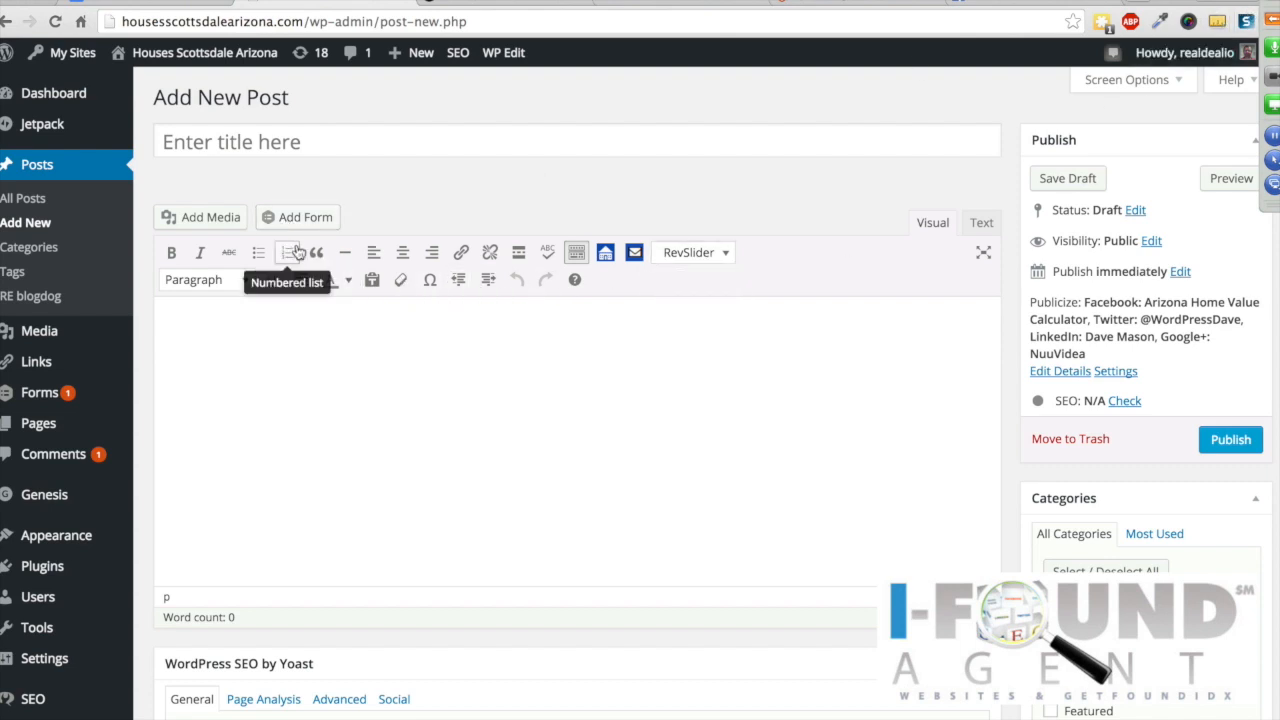
left_click(1272, 23)
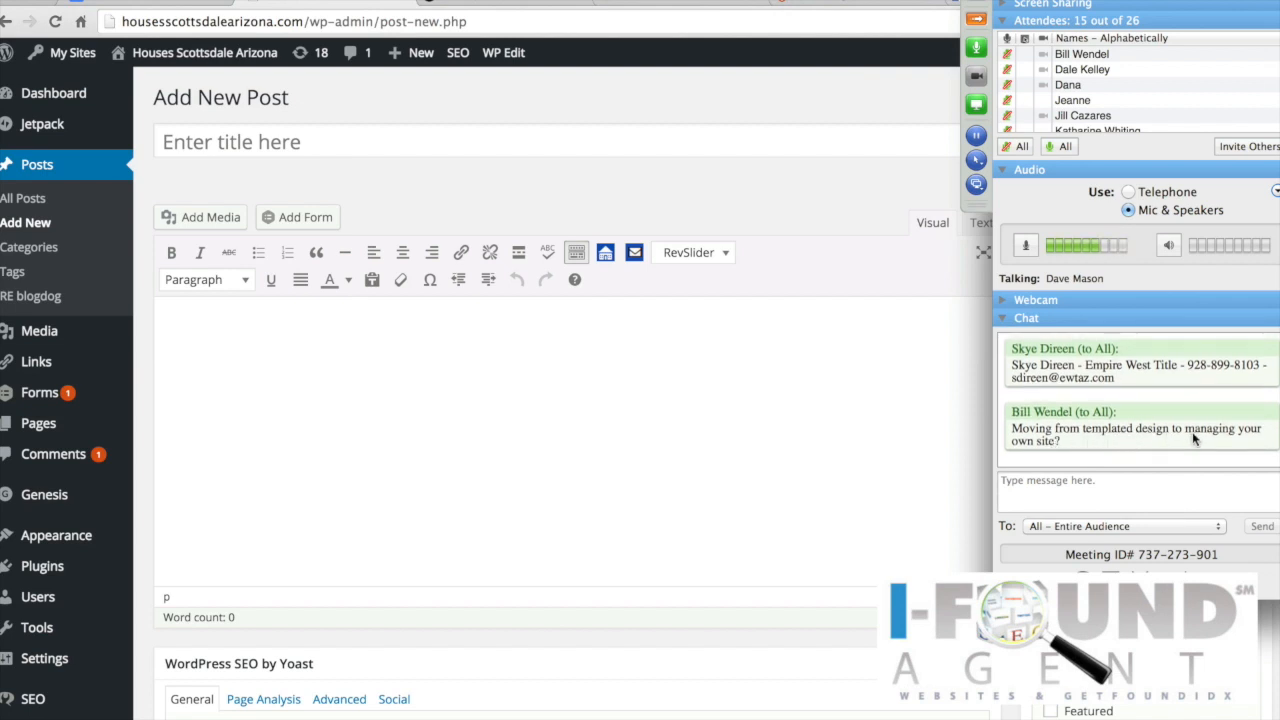
Step: Unmute an attendee from the GoToMeeting attendee list, then collapse the control panel
scroll(1064, 88, "down", 1)
scroll(1064, 88, "up", 2)
right_click(1009, 70)
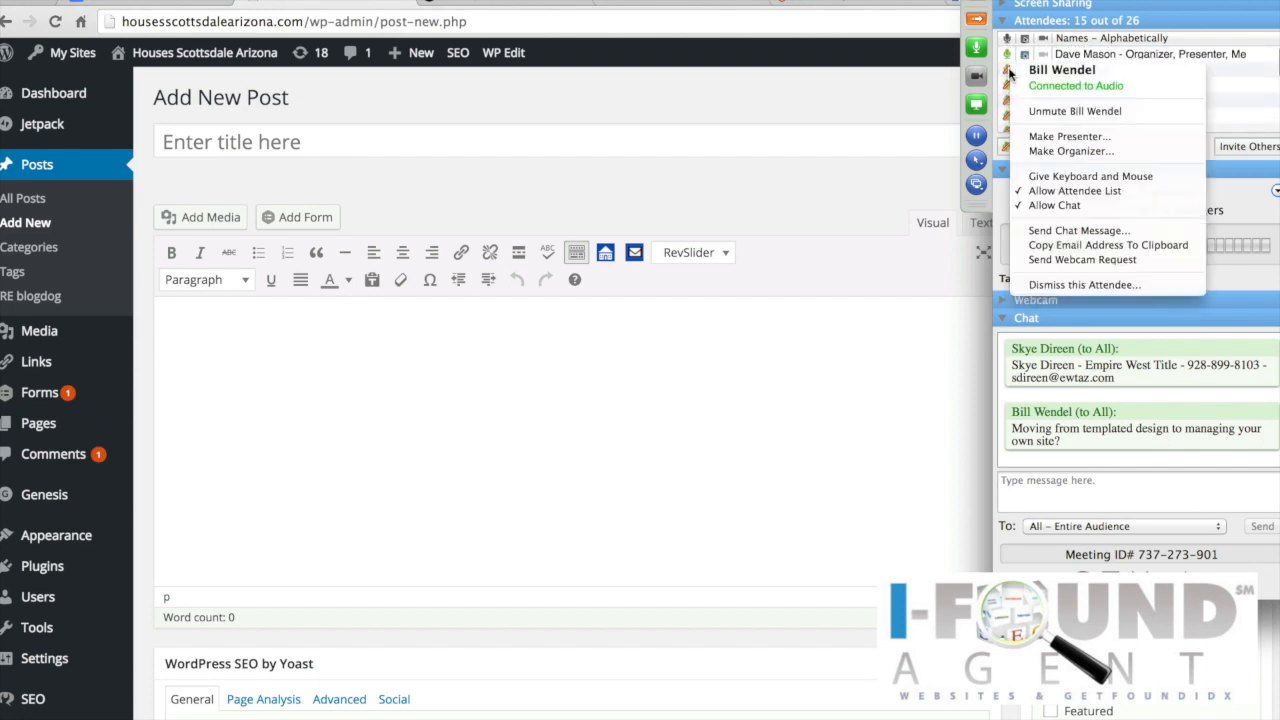
left_click(1046, 104)
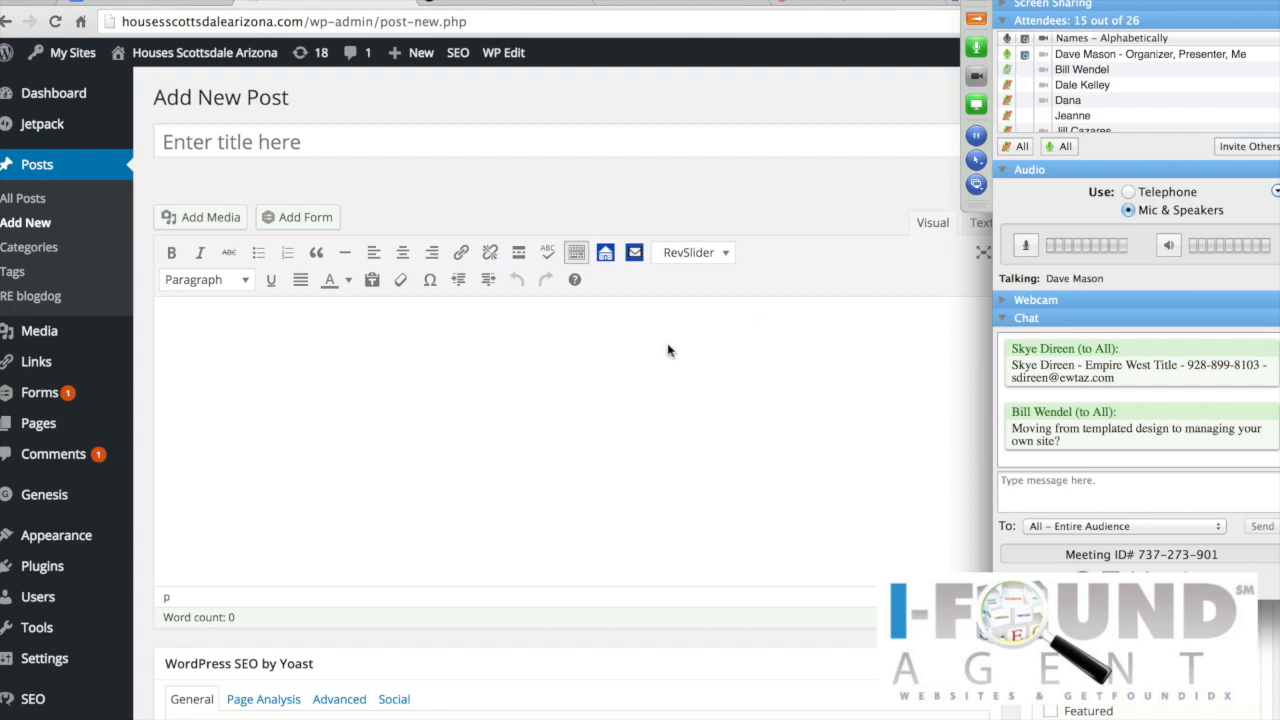
left_click(977, 22)
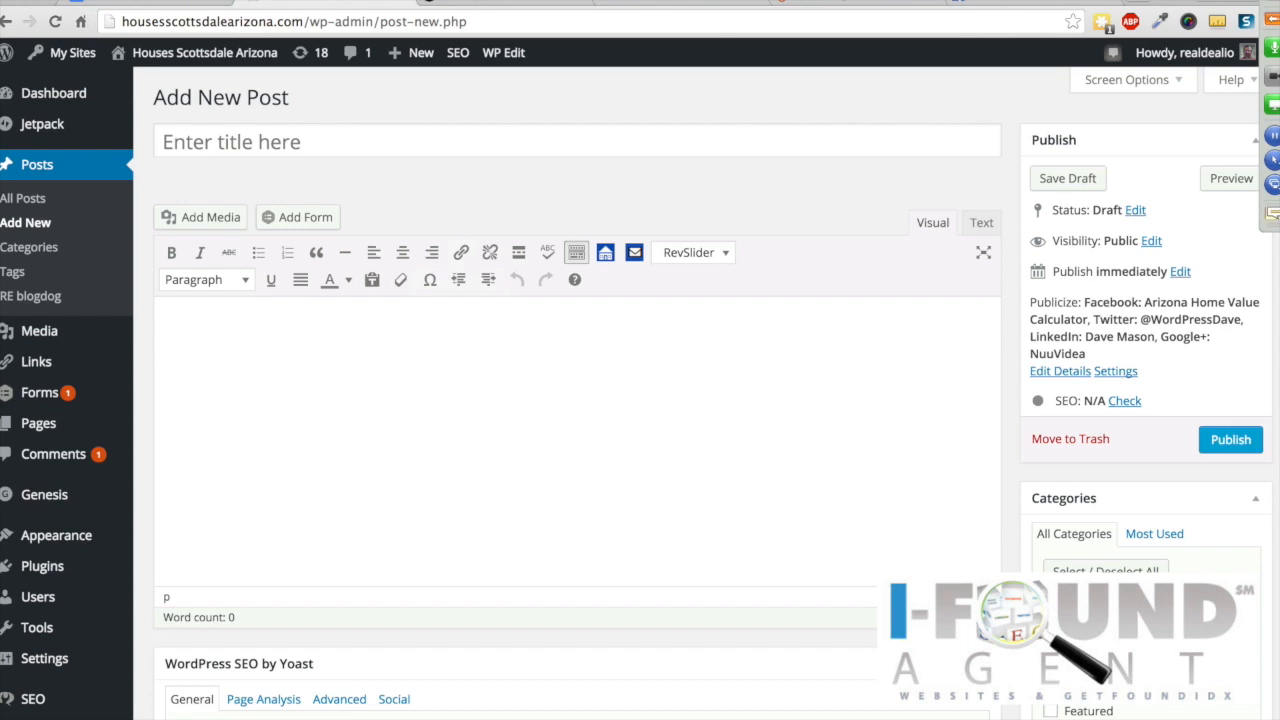
Step: Expand the GoToMeeting control panel and scroll through its chat messages
left_click(1274, 20)
scroll(1194, 411, "down", 1)
scroll(1194, 411, "up", 1)
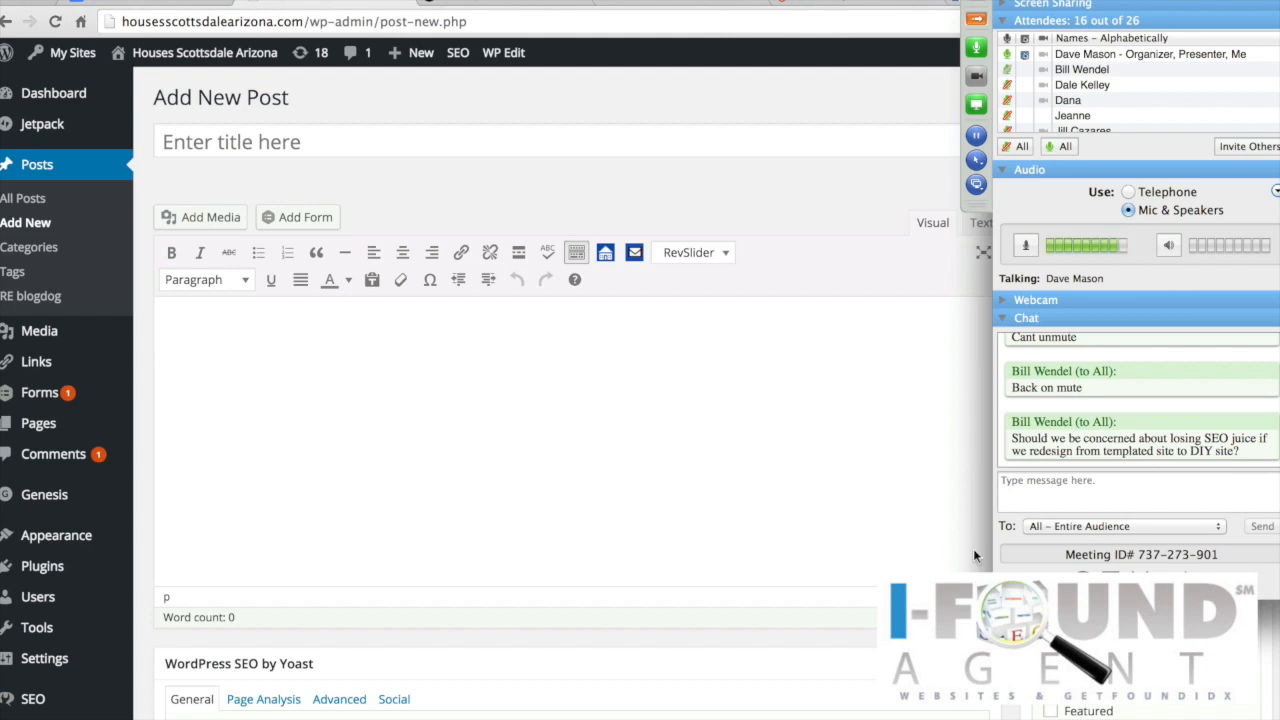
Step: Send '301 redirect' to all attendees in chat, then collapse the GoToMeeting panel
left_click(1052, 493)
type("301 redire")
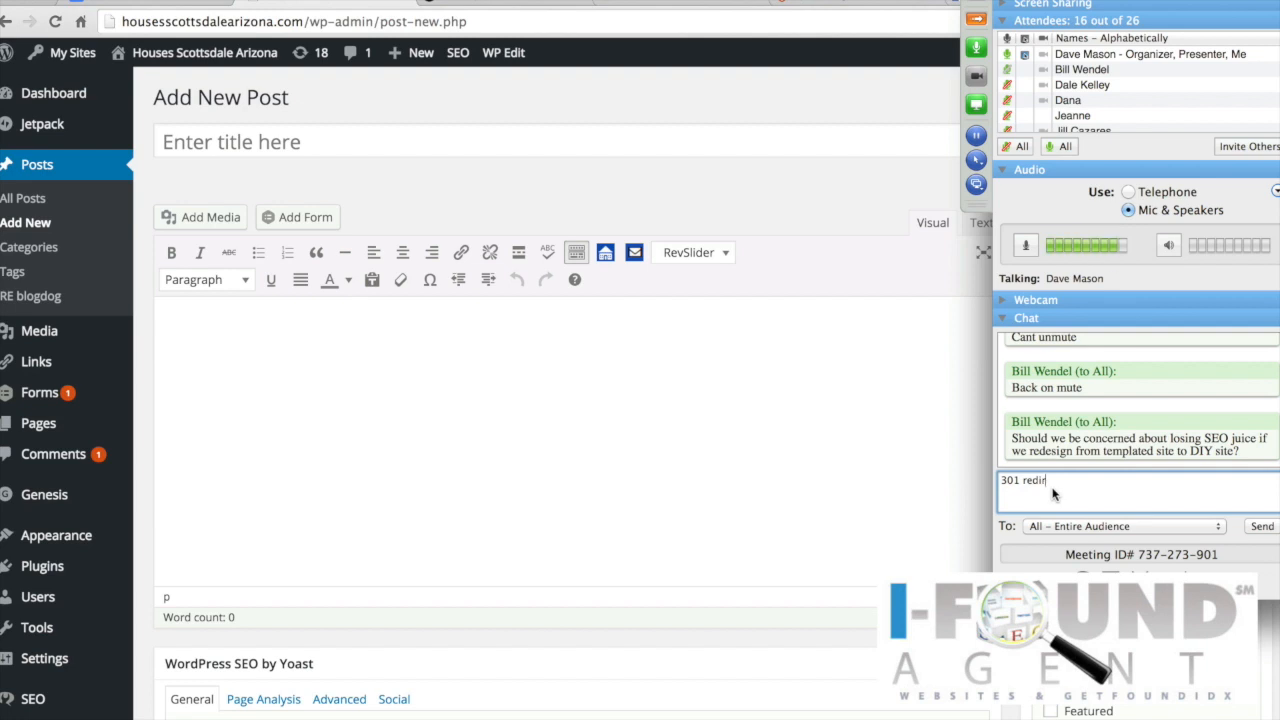
type("ect")
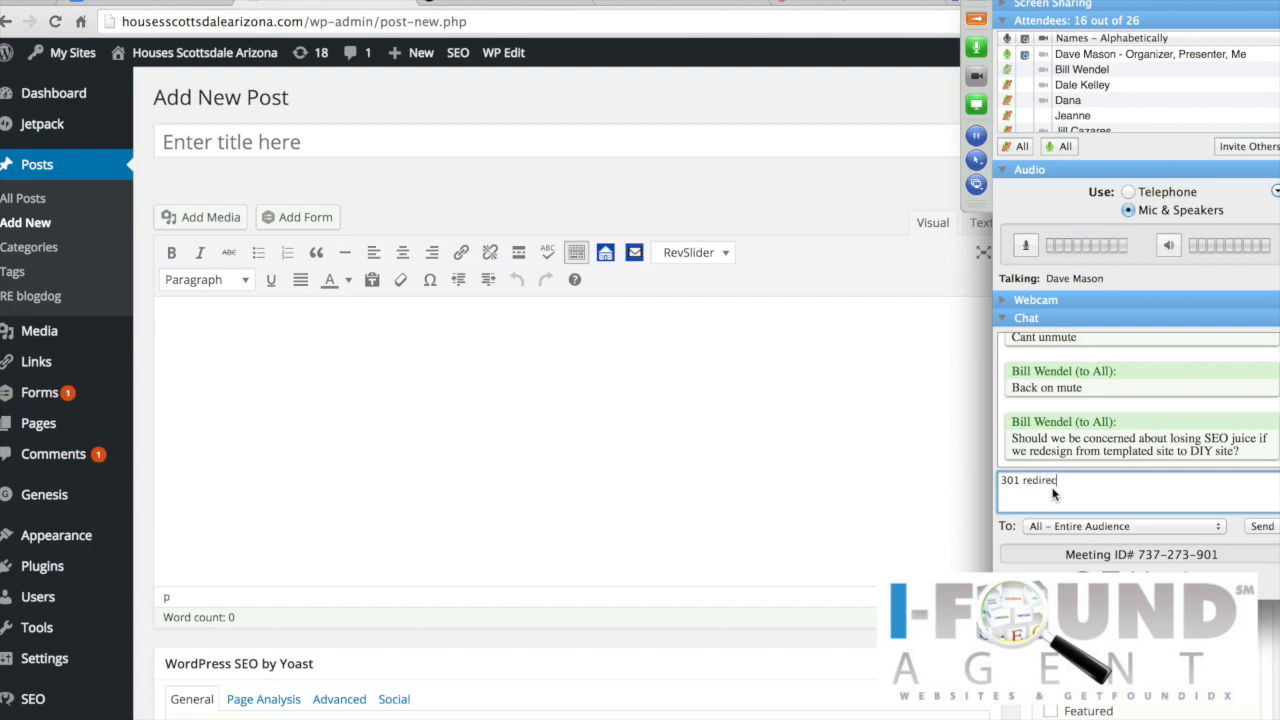
key("Return")
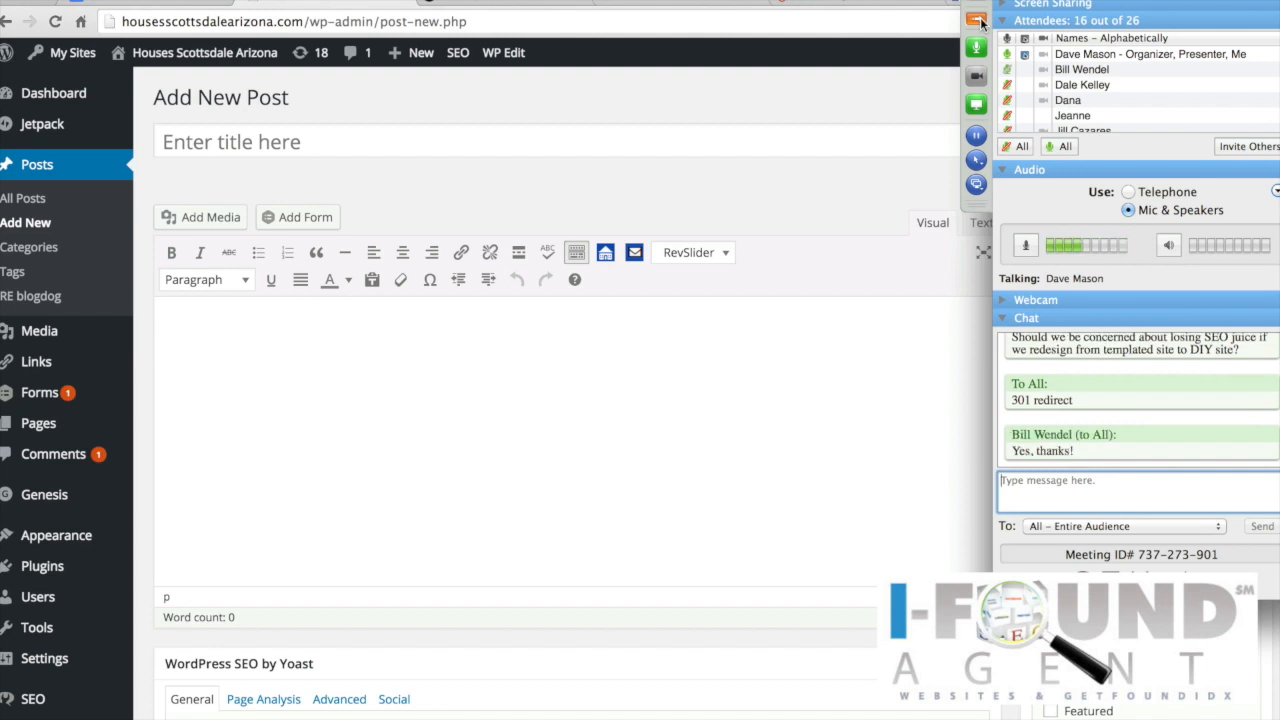
left_click(977, 19)
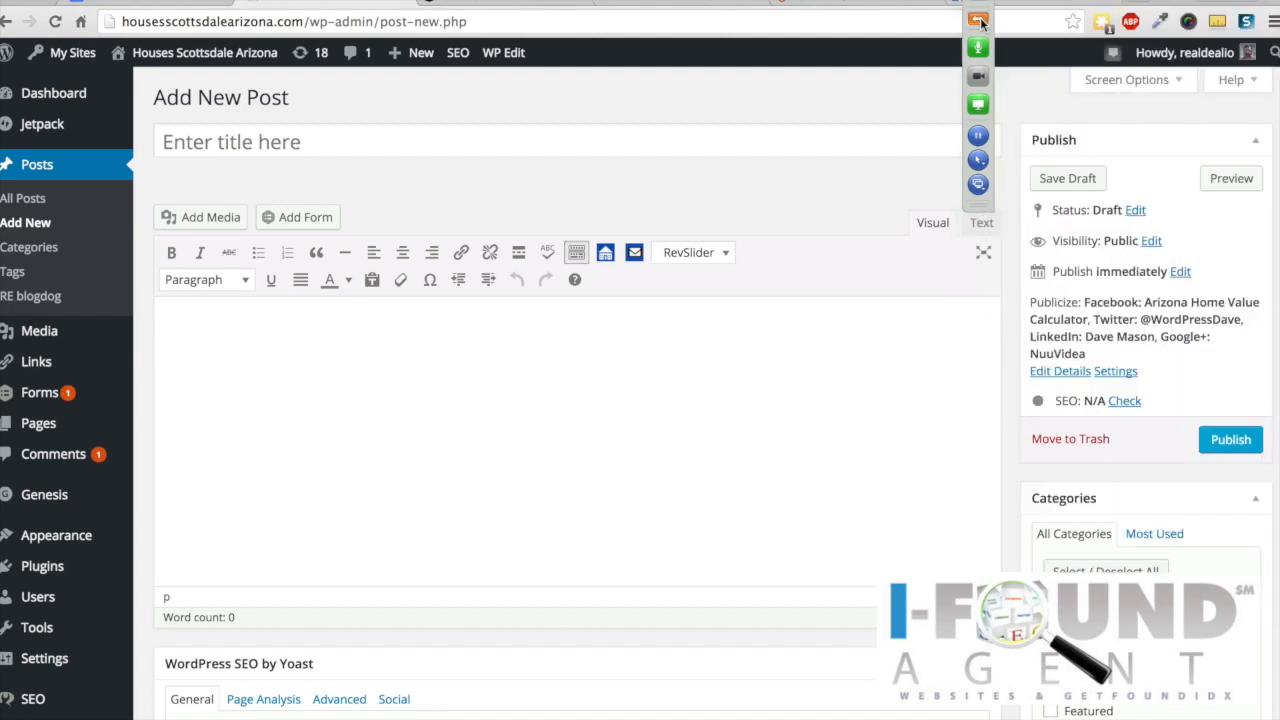
Step: Title the draft 'Simple Farm in North Scottsdale' and switch to the Butterfly Wonderland Scottsdale tab
left_click(314, 144)
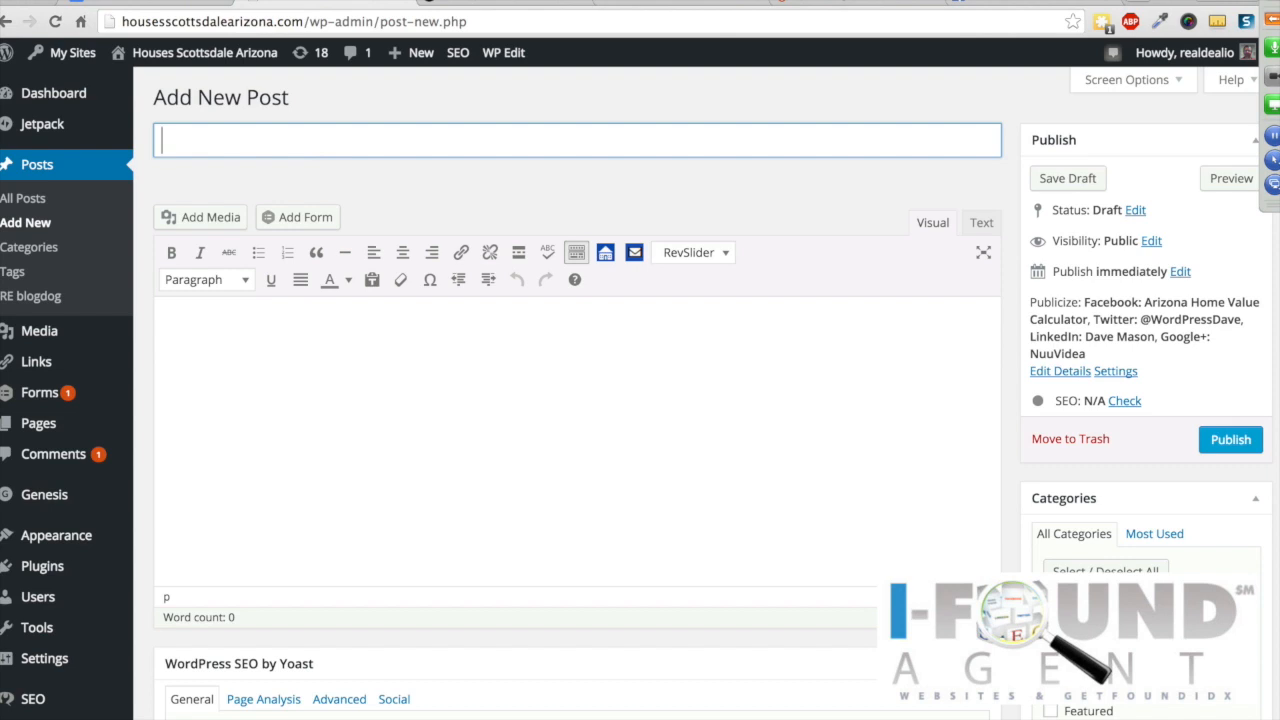
scroll(1145, 620, "down", 7)
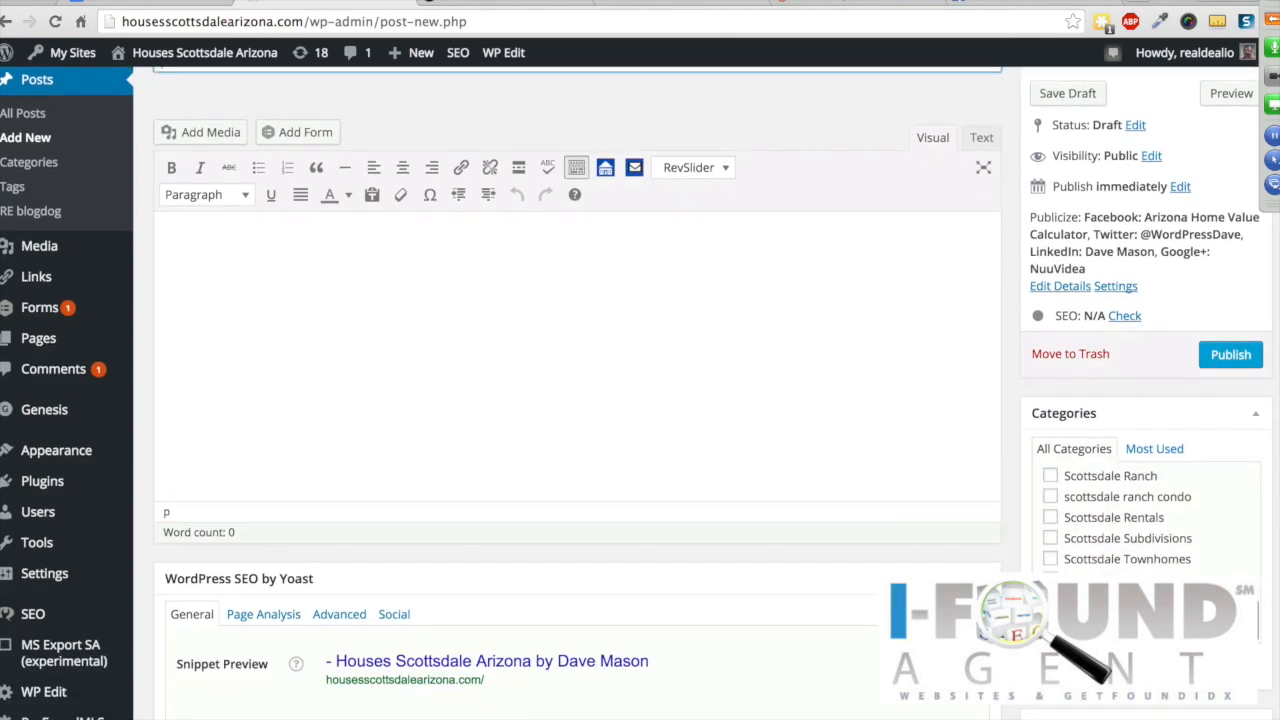
scroll(920, 560, "up", 3)
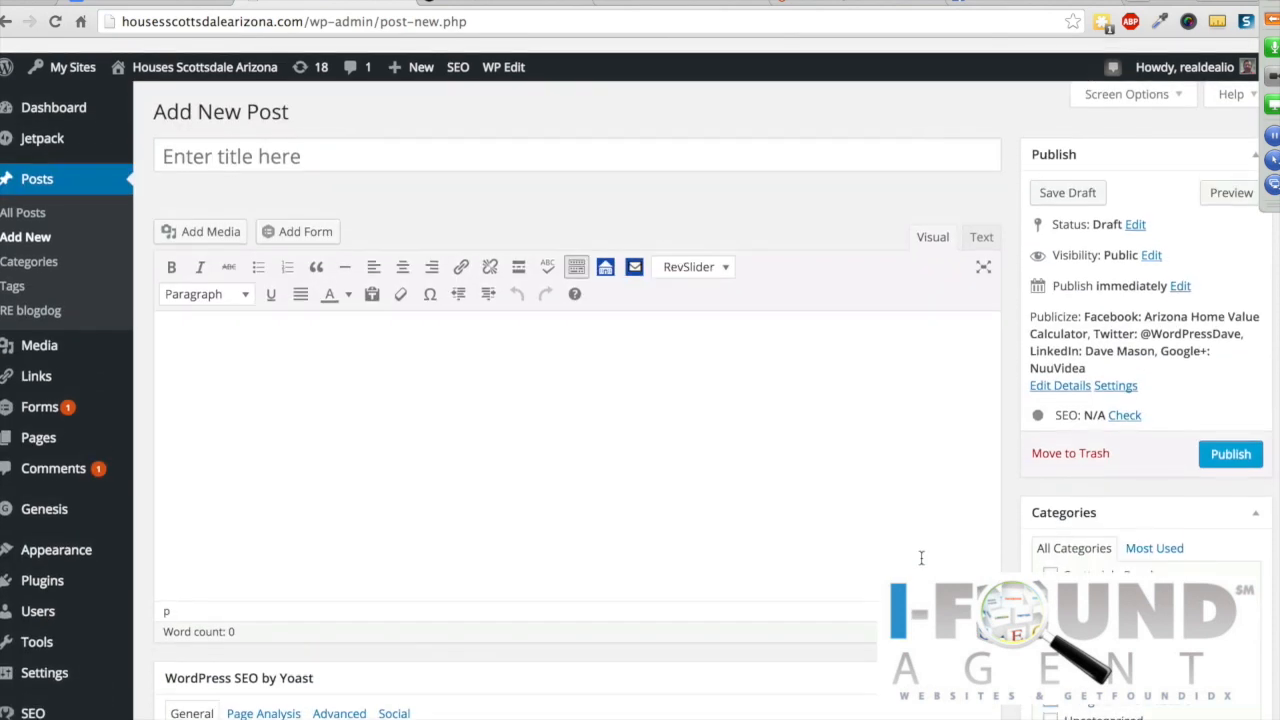
left_click(403, 143)
type("Simple ")
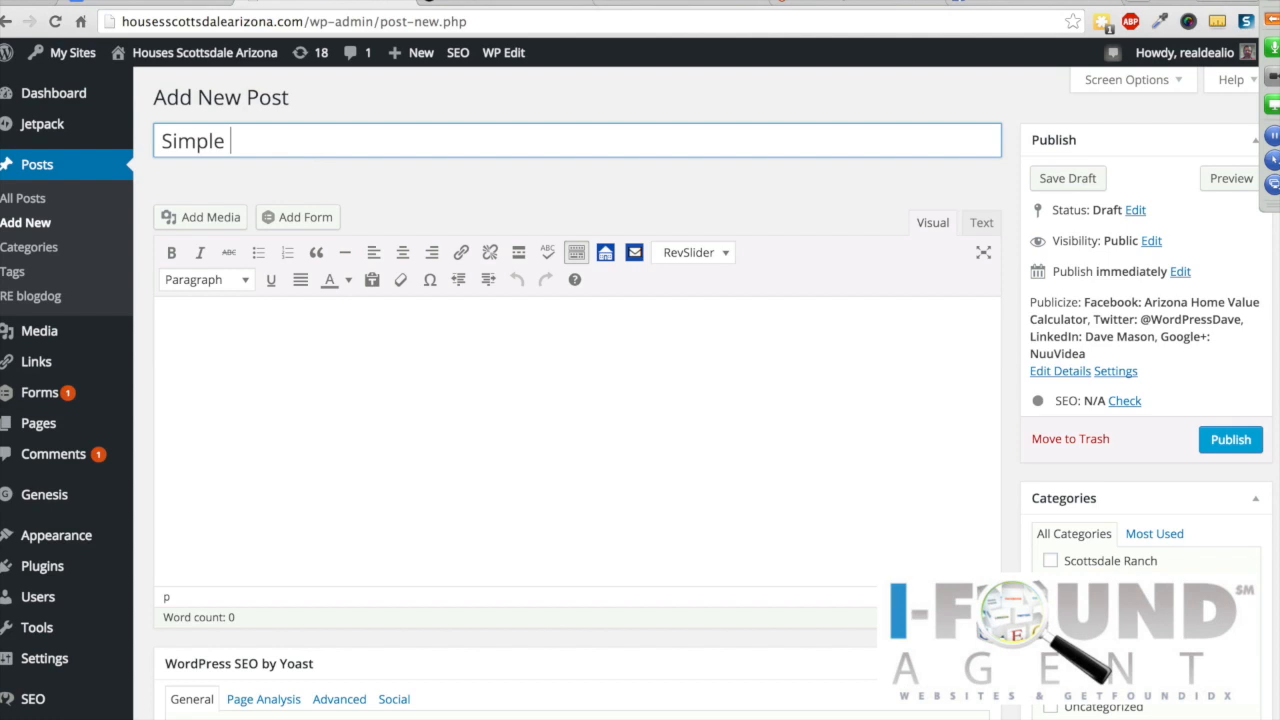
type("Farm in North")
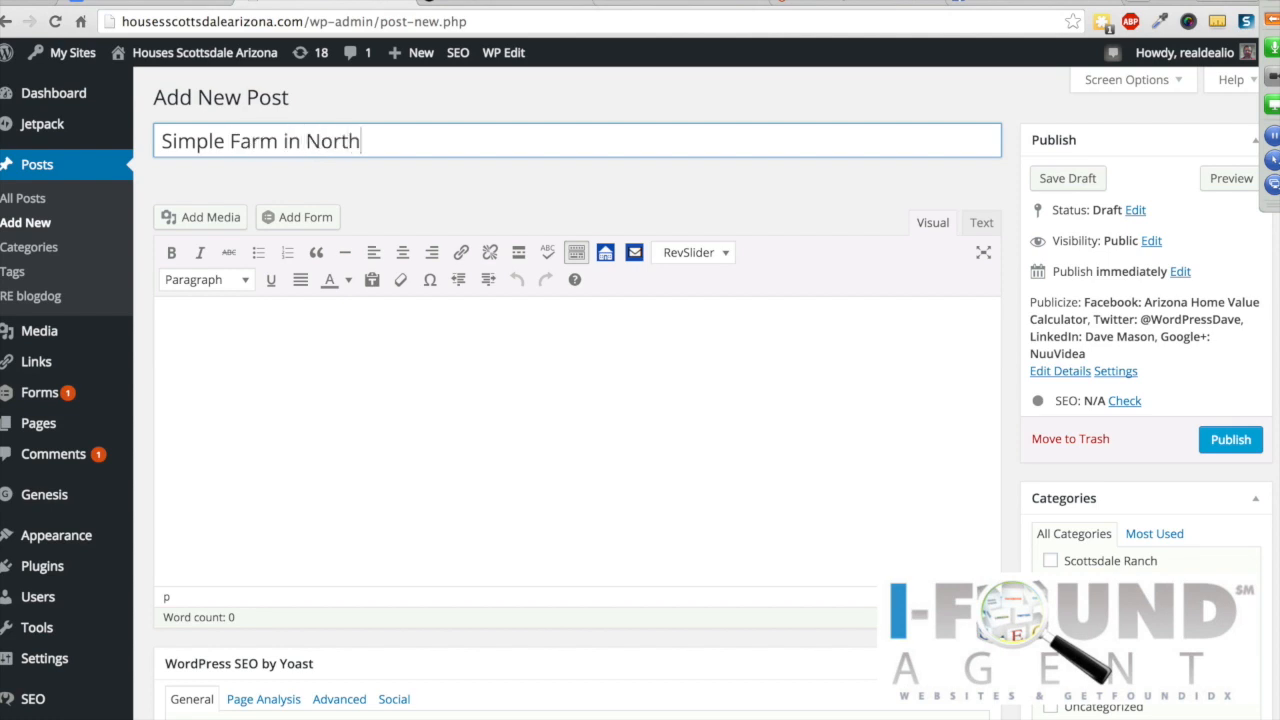
type(" Scottsdale")
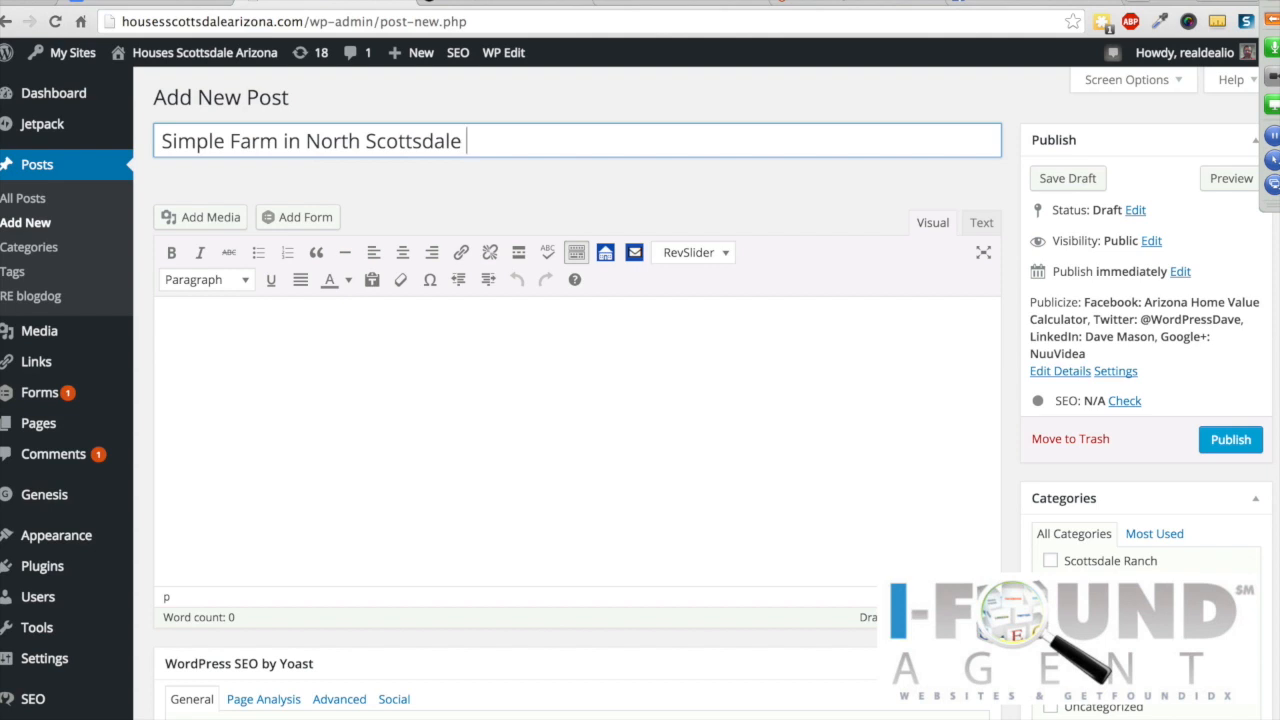
left_click(491, 4)
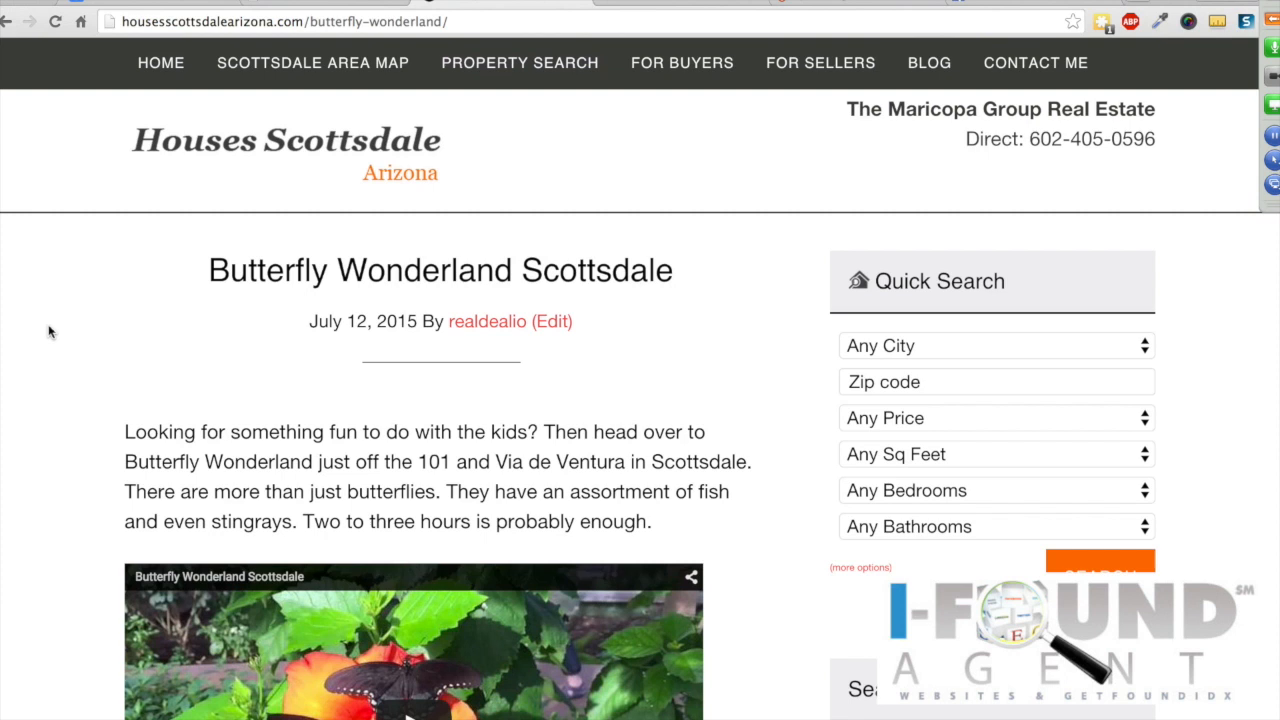
Step: Scroll through the Butterfly Wonderland Scottsdale intro and embedded video, then return to the Add New Post tab
scroll(49, 332, "down", 3)
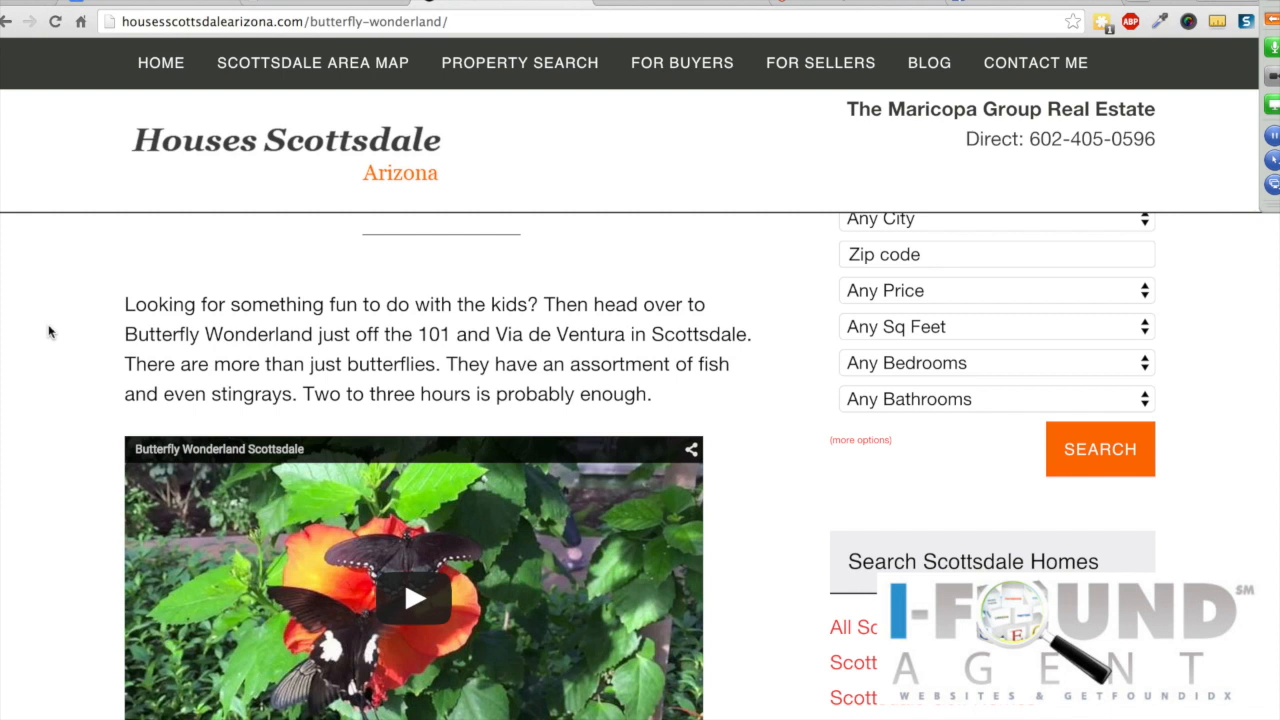
scroll(49, 332, "down", 1)
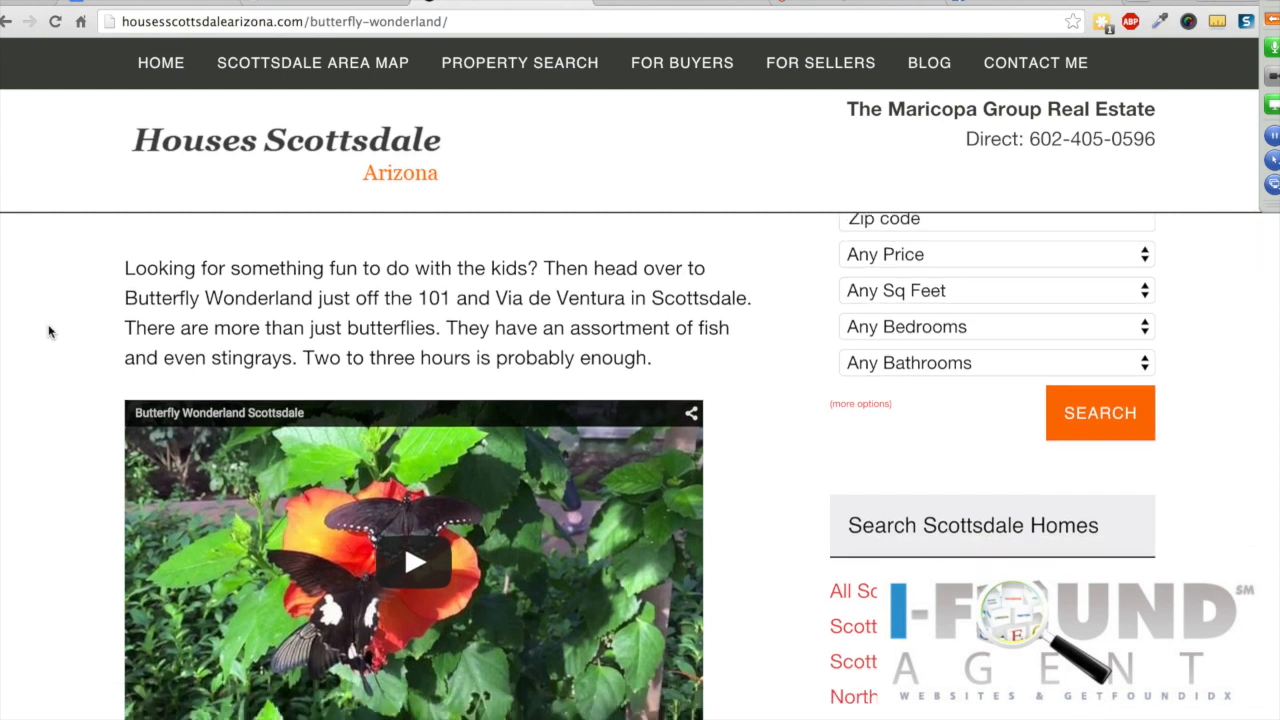
scroll(49, 332, "up", 3)
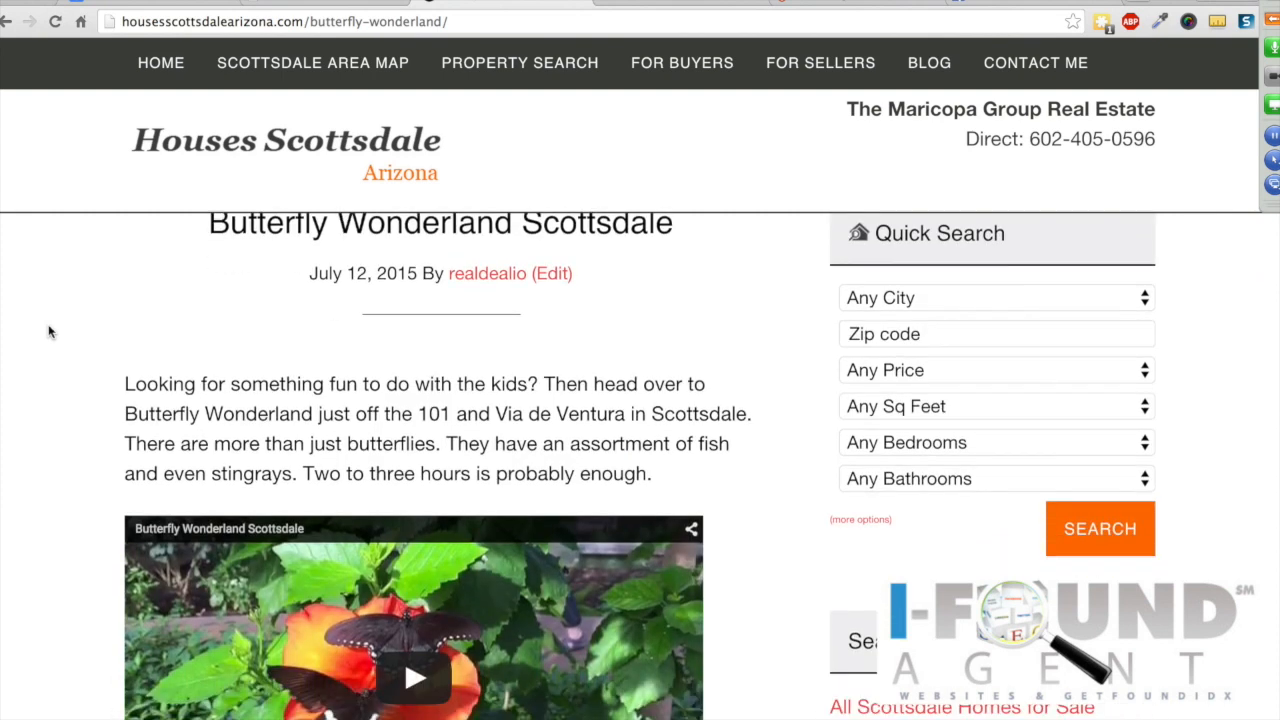
scroll(49, 332, "down", 3)
scroll(49, 332, "up", 3)
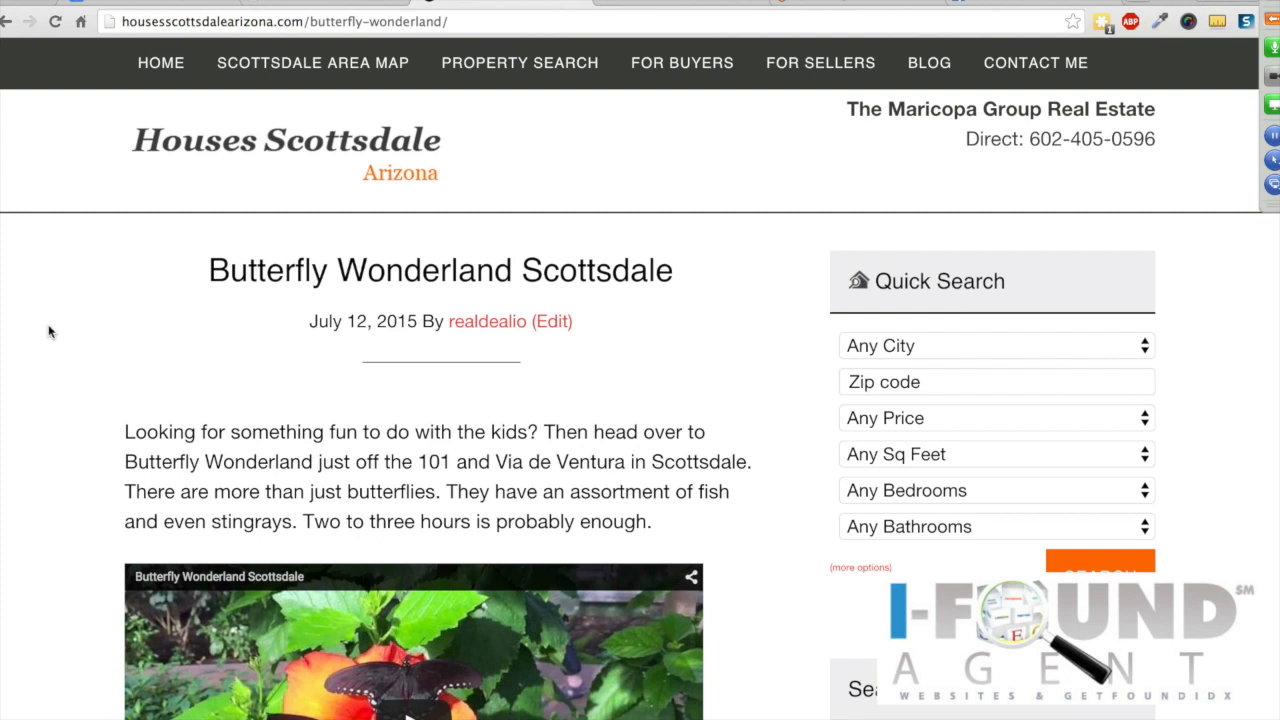
scroll(49, 332, "down", 4)
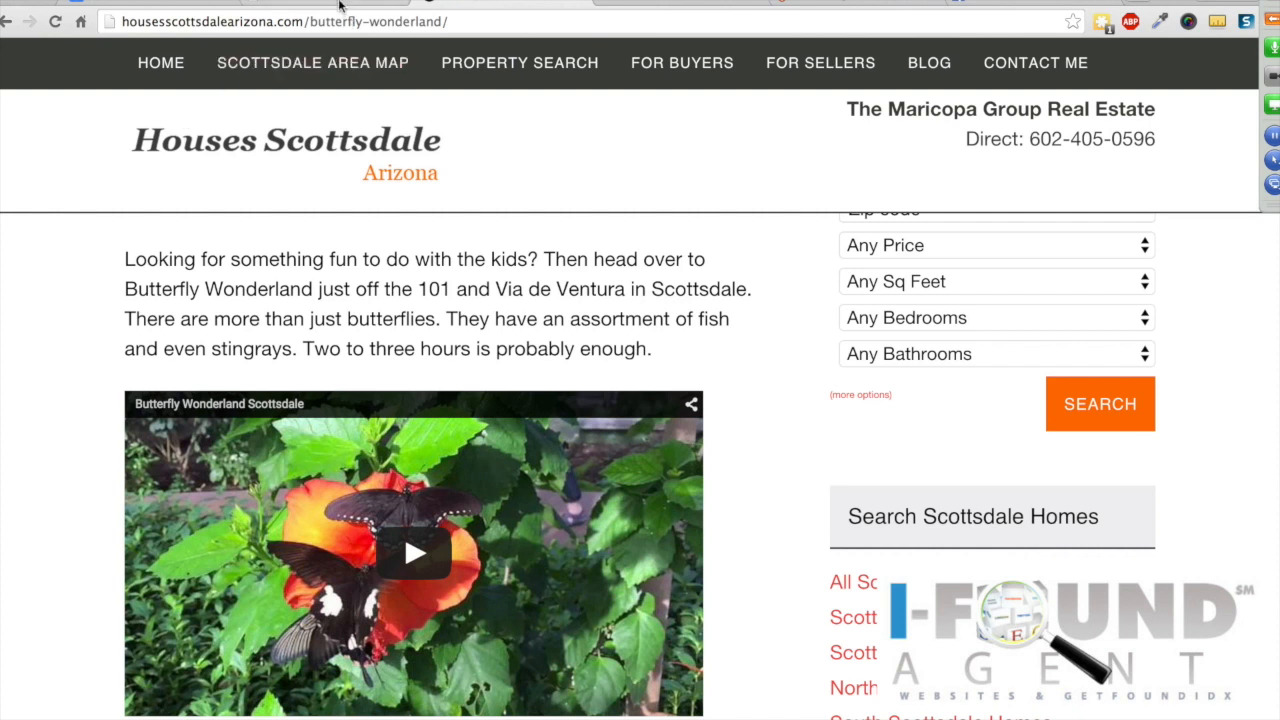
left_click(342, 4)
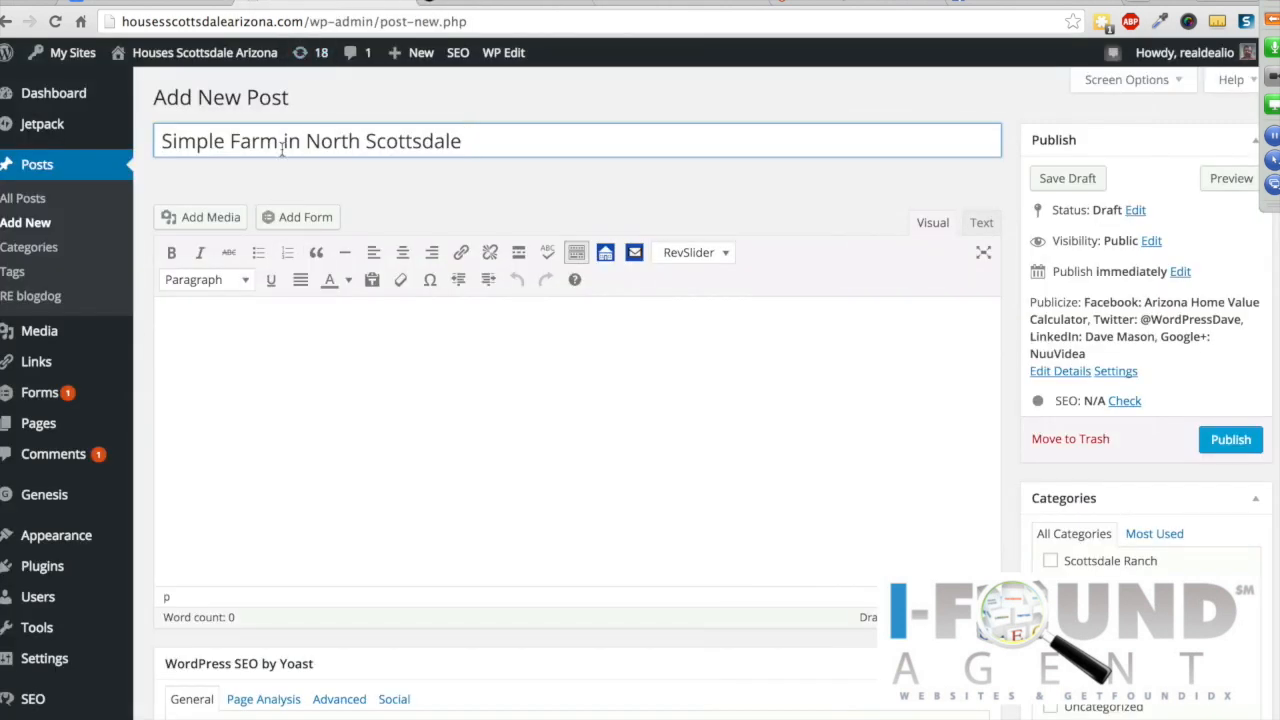
Step: Type 'The Simple Farm is located at 90th street and Cactus.' as the post's opening line
left_click(312, 330)
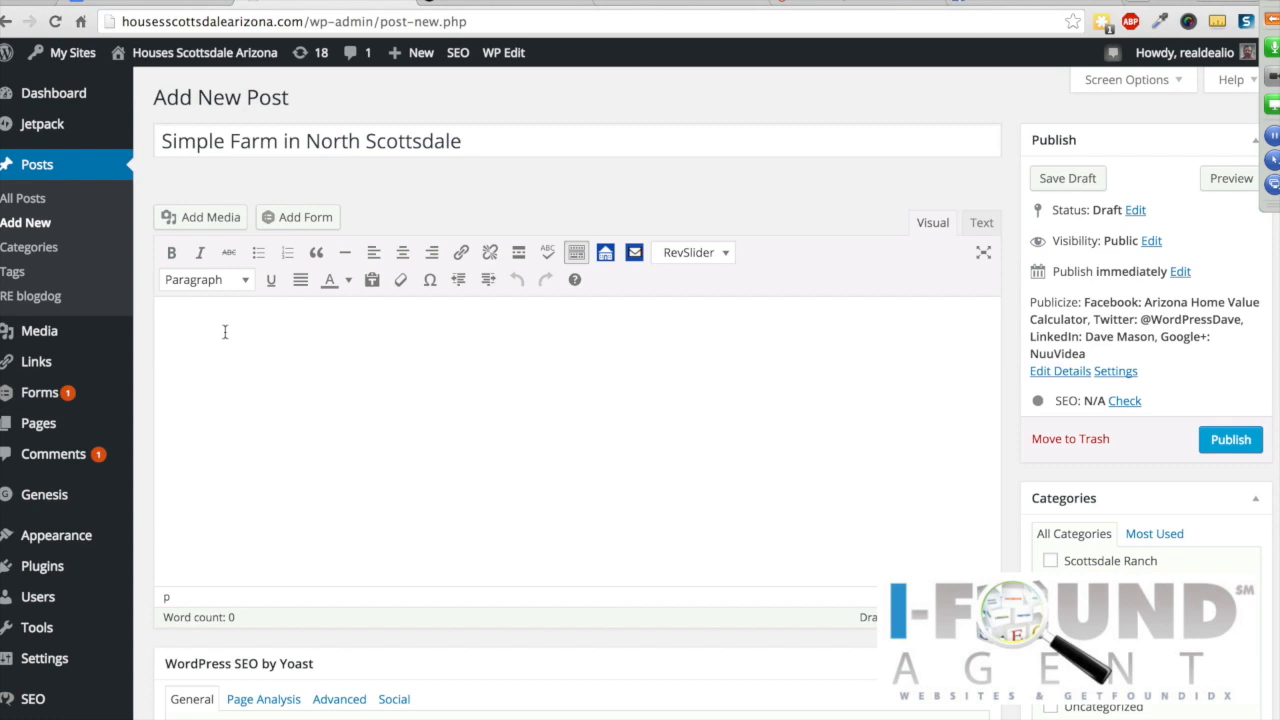
type("The Simple Fa")
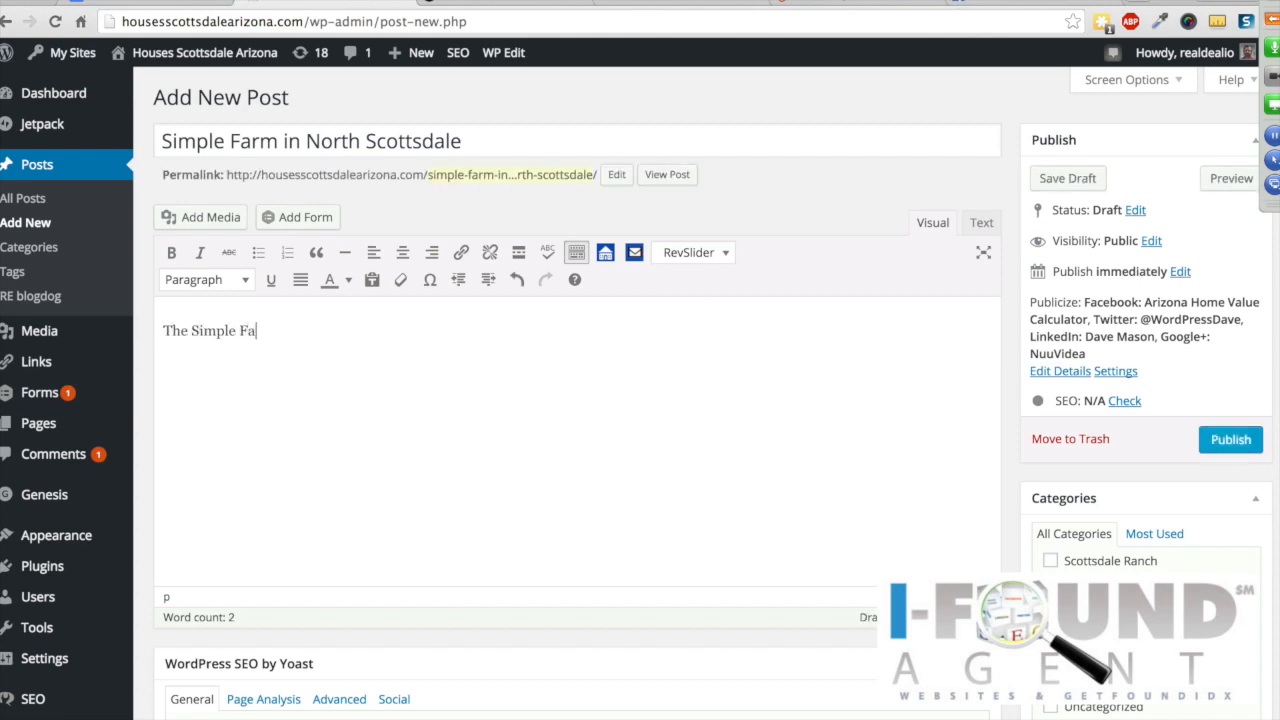
type("rm is located at 90th ")
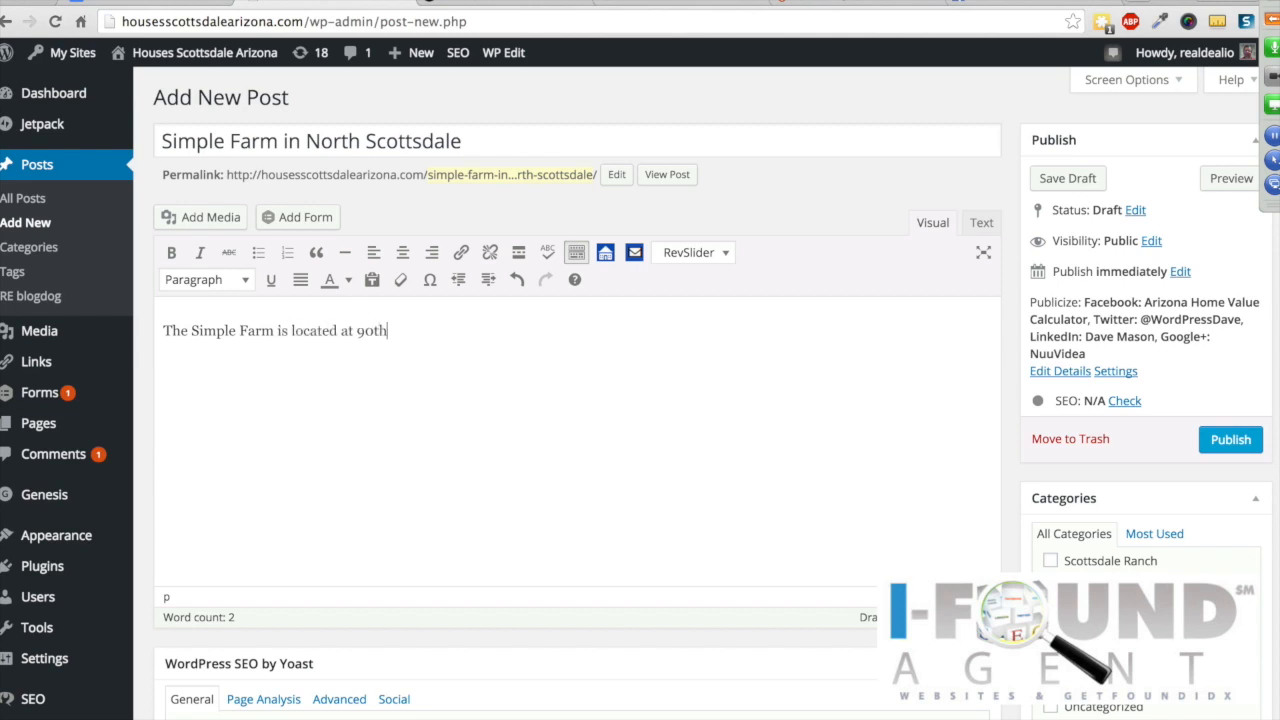
type("street and Catus")
key("BackSpace")
key("BackSpace")
key("BackSpace")
type("ctus.")
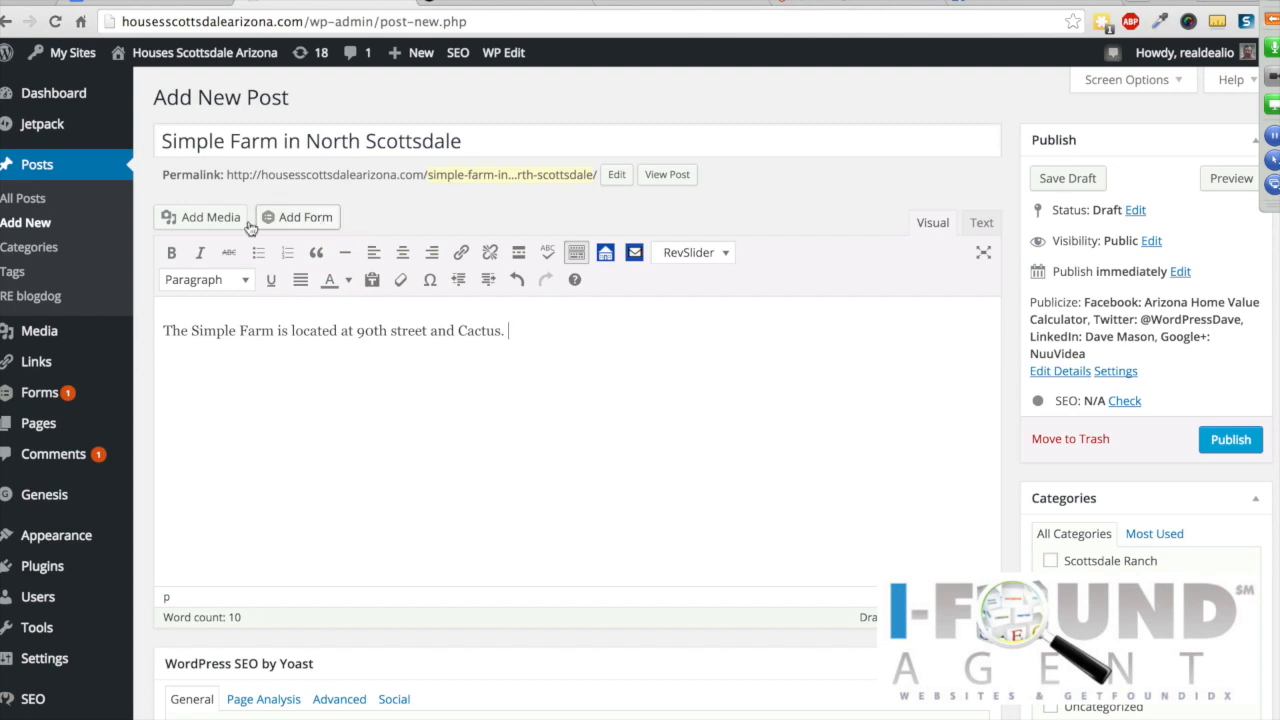
Step: Insert the pink-sky desert mountain image from the Media Library with Right alignment
left_click(203, 222)
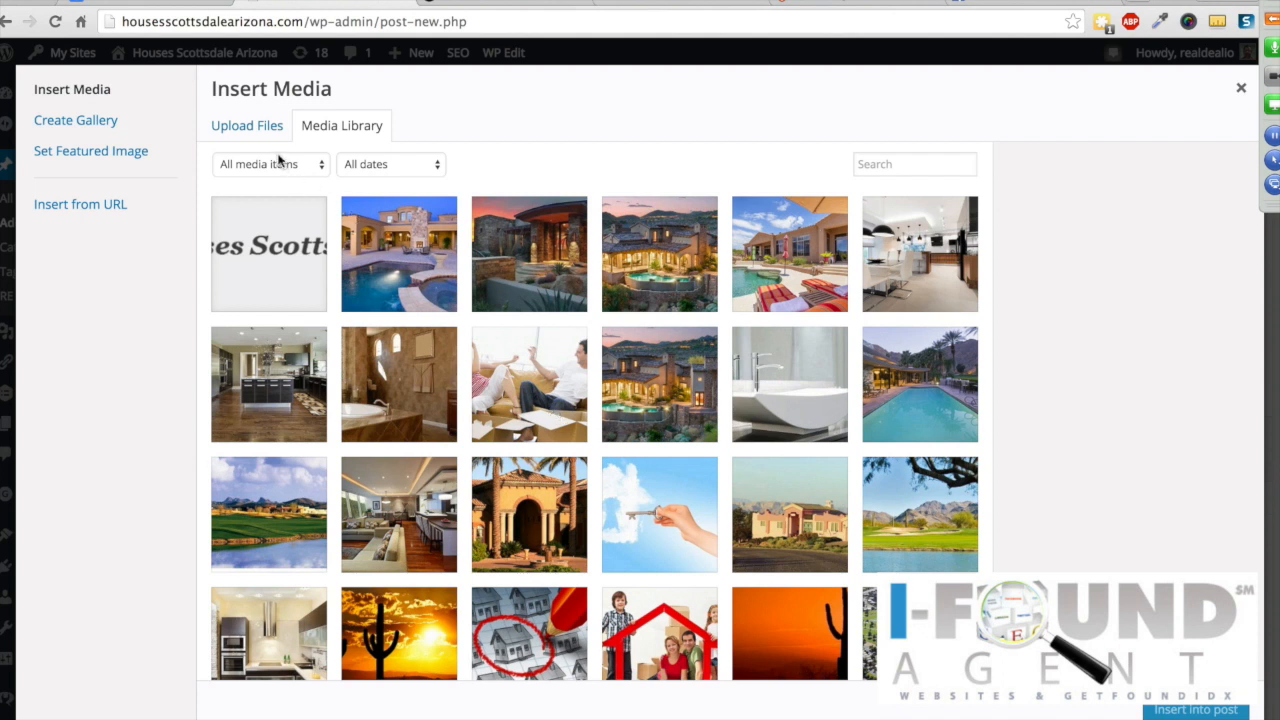
scroll(460, 410, "down", 3)
scroll(463, 410, "down", 3)
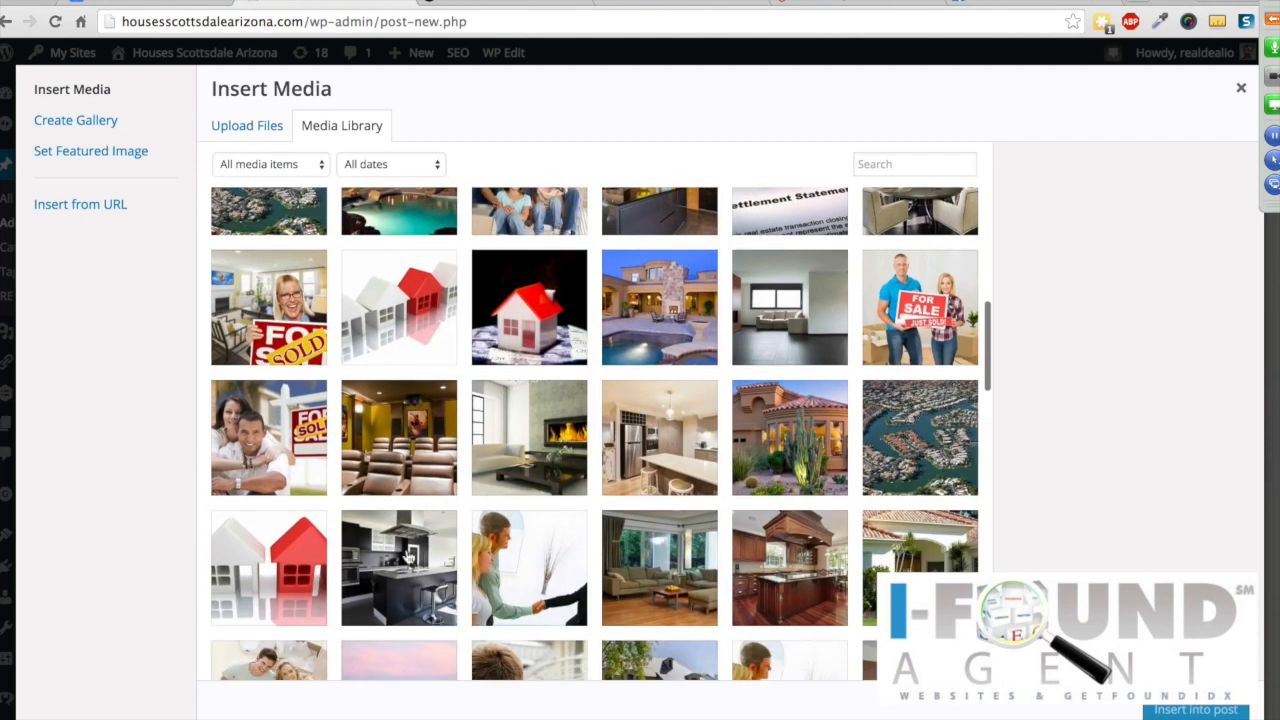
scroll(272, 443, "down", 1)
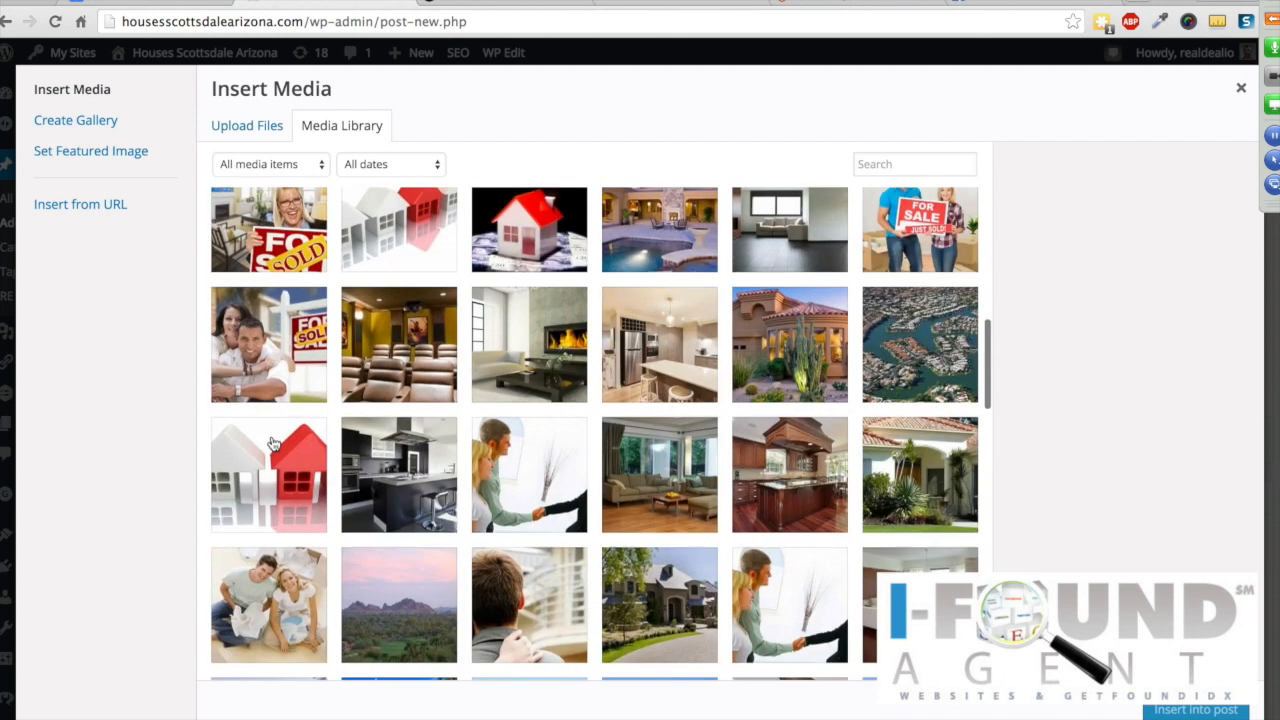
left_click(406, 556)
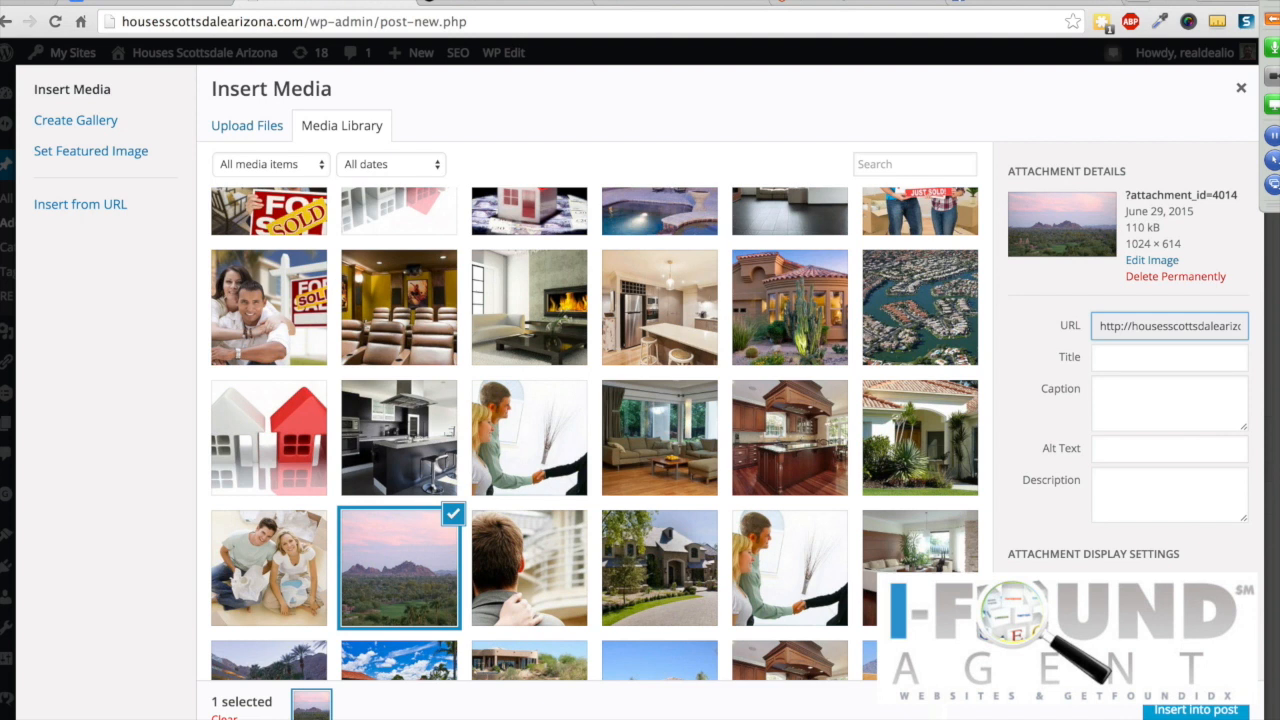
scroll(1150, 560, "down", 1)
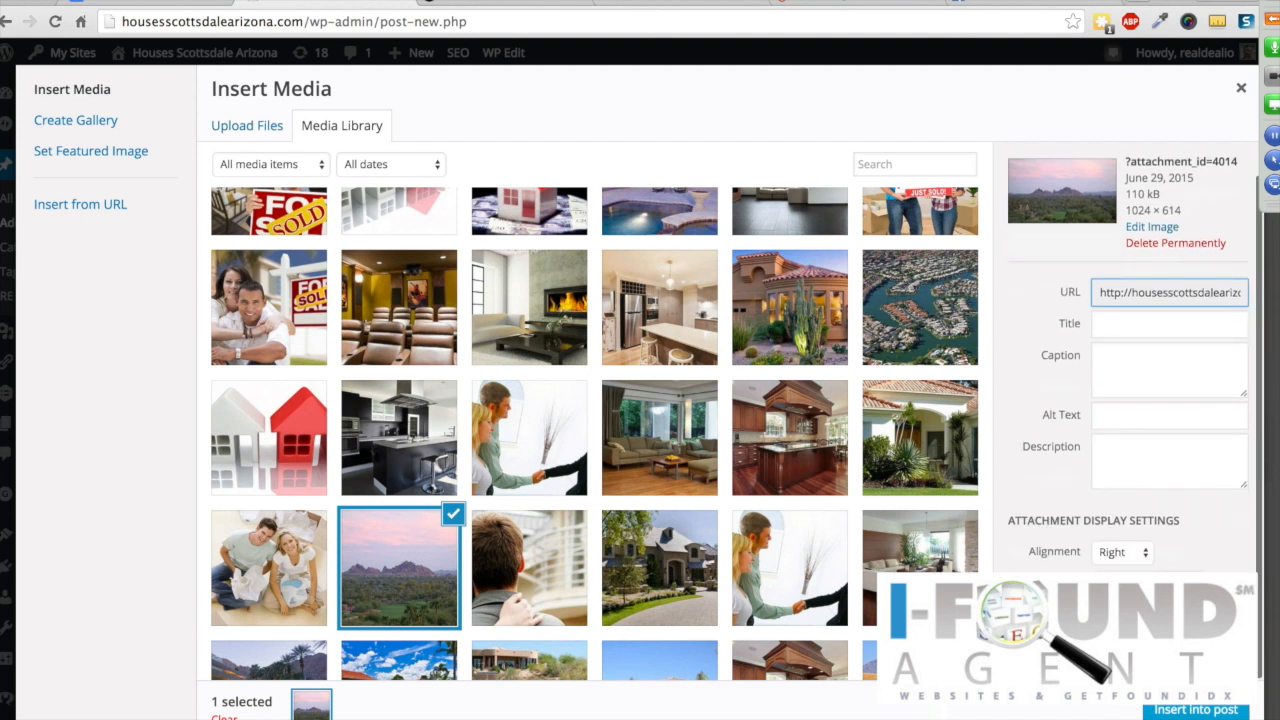
left_click(1134, 555)
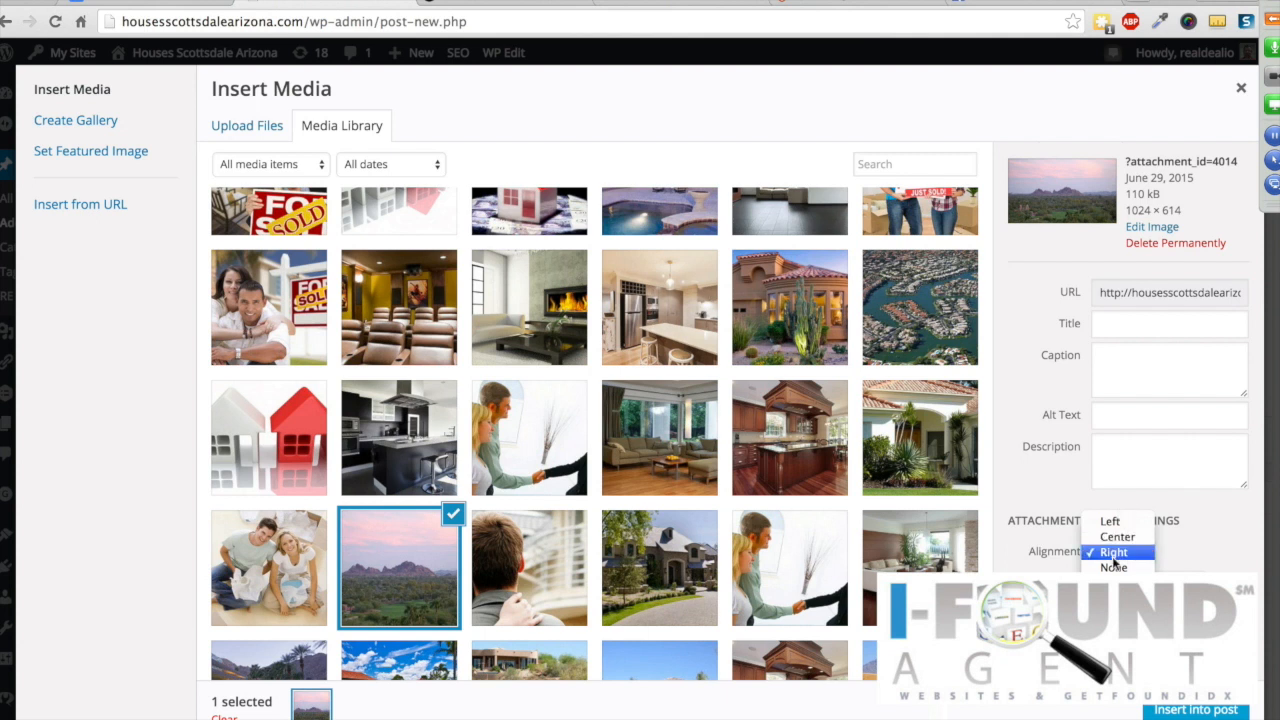
left_click(1117, 556)
left_click(1147, 586)
left_click(1168, 714)
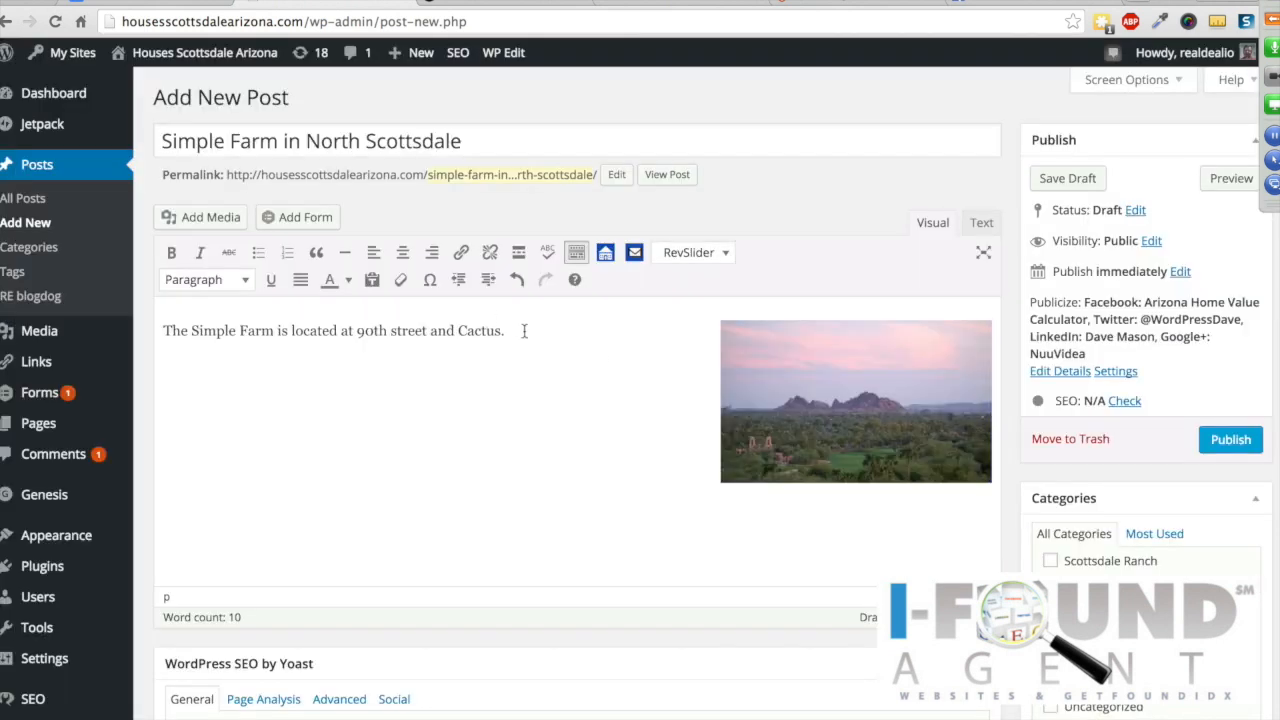
Step: Enlarge the sunset image by dragging its corner, then inspect its img markup in the Text view
left_click(837, 394)
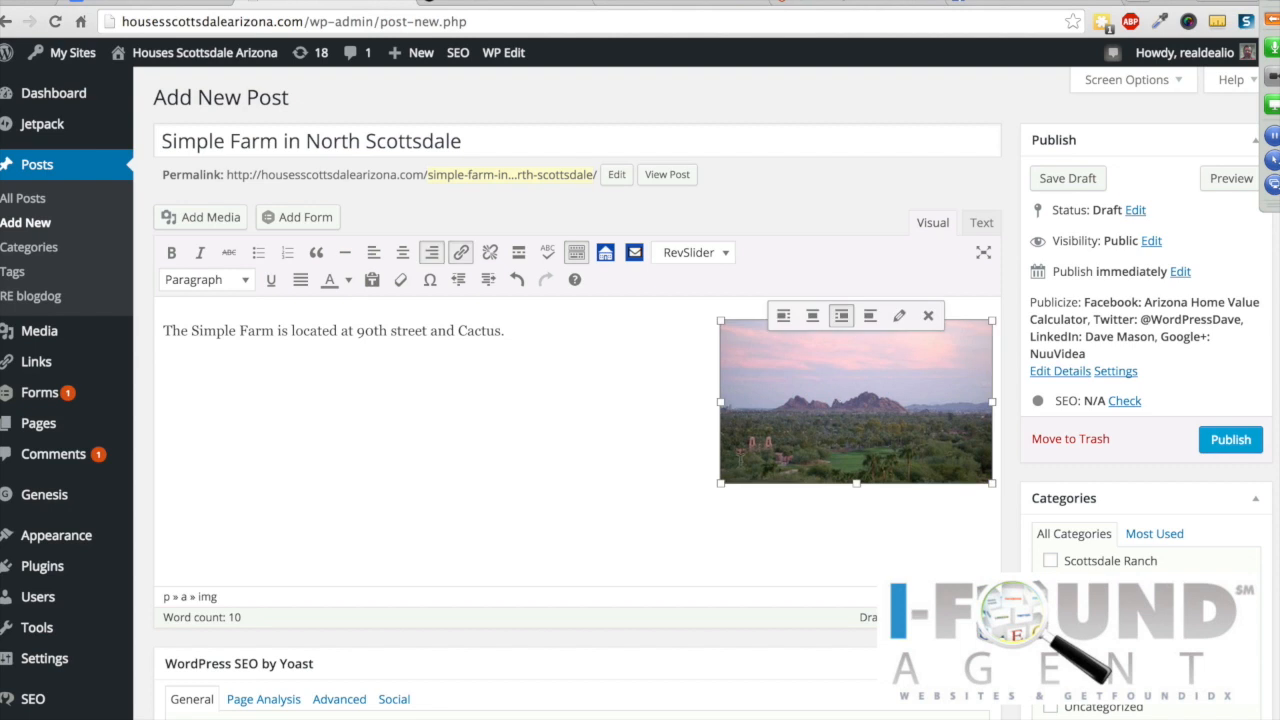
left_click_drag(715, 488, 707, 526)
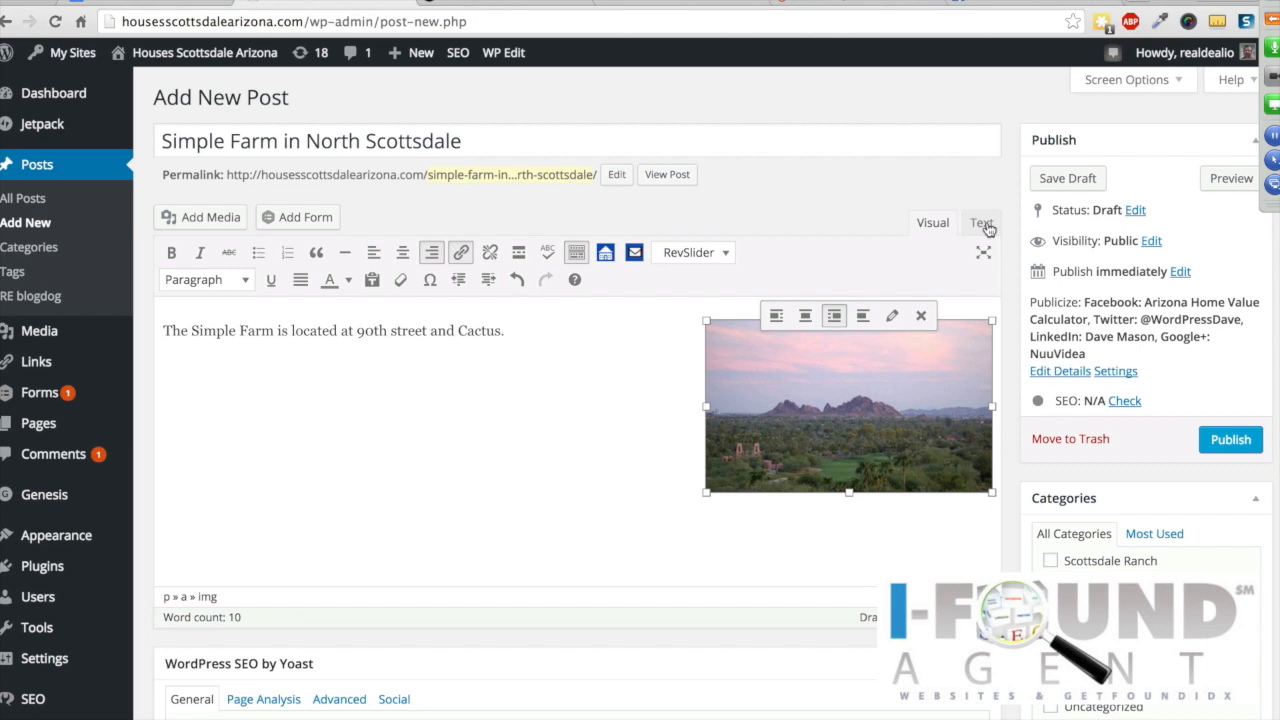
left_click(983, 224)
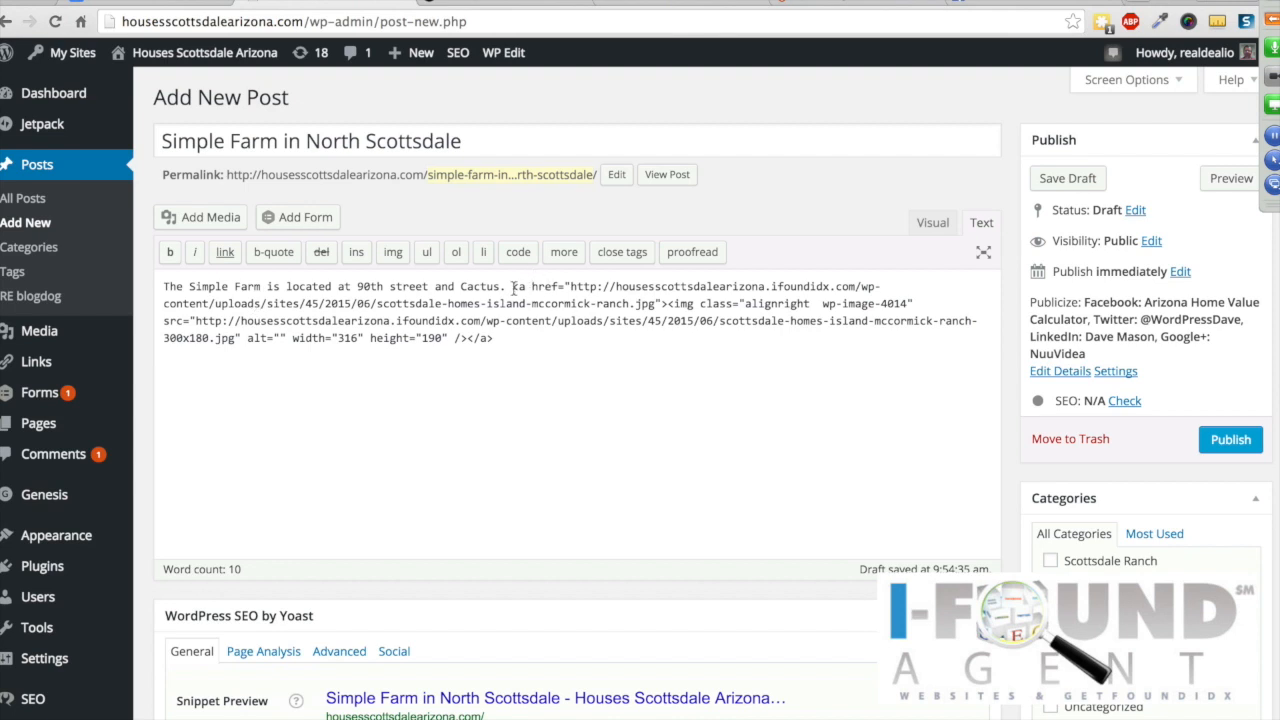
left_click_drag(513, 287, 541, 338)
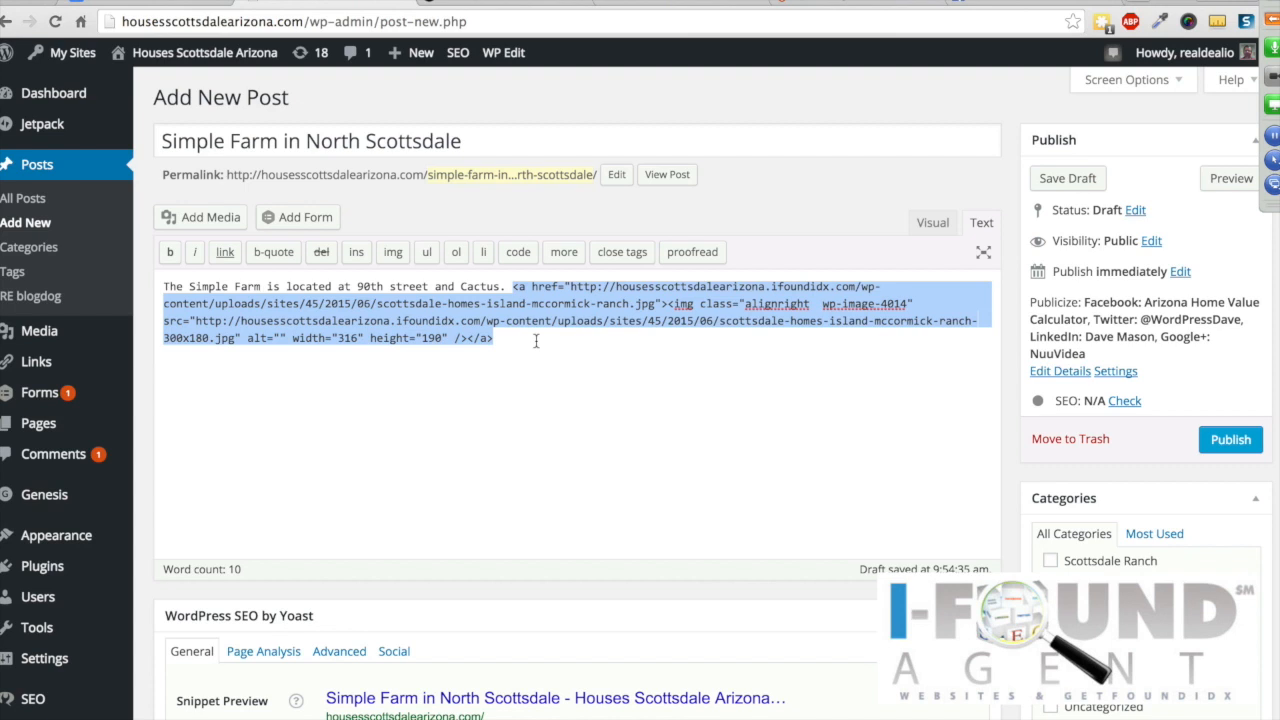
Step: Back in Visual view, enlarge the sunset image further and recheck its HTML, now 406 by 244
left_click(932, 224)
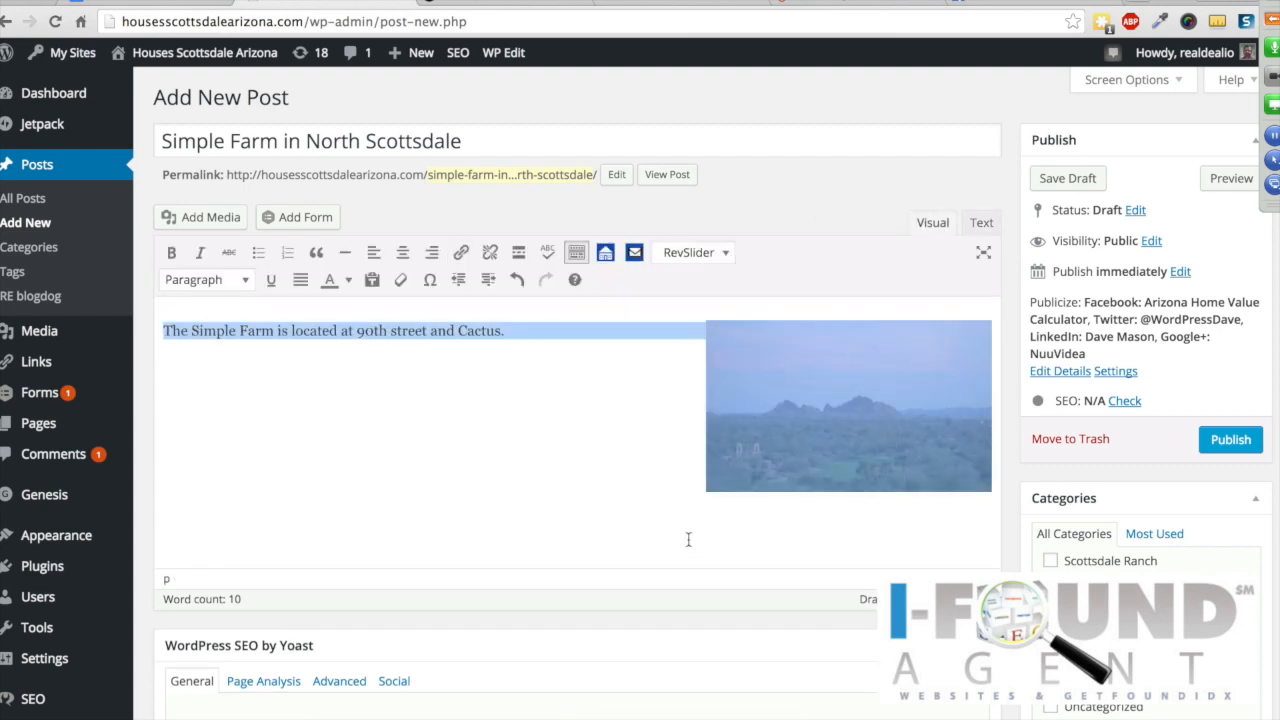
left_click(453, 471)
left_click(785, 428)
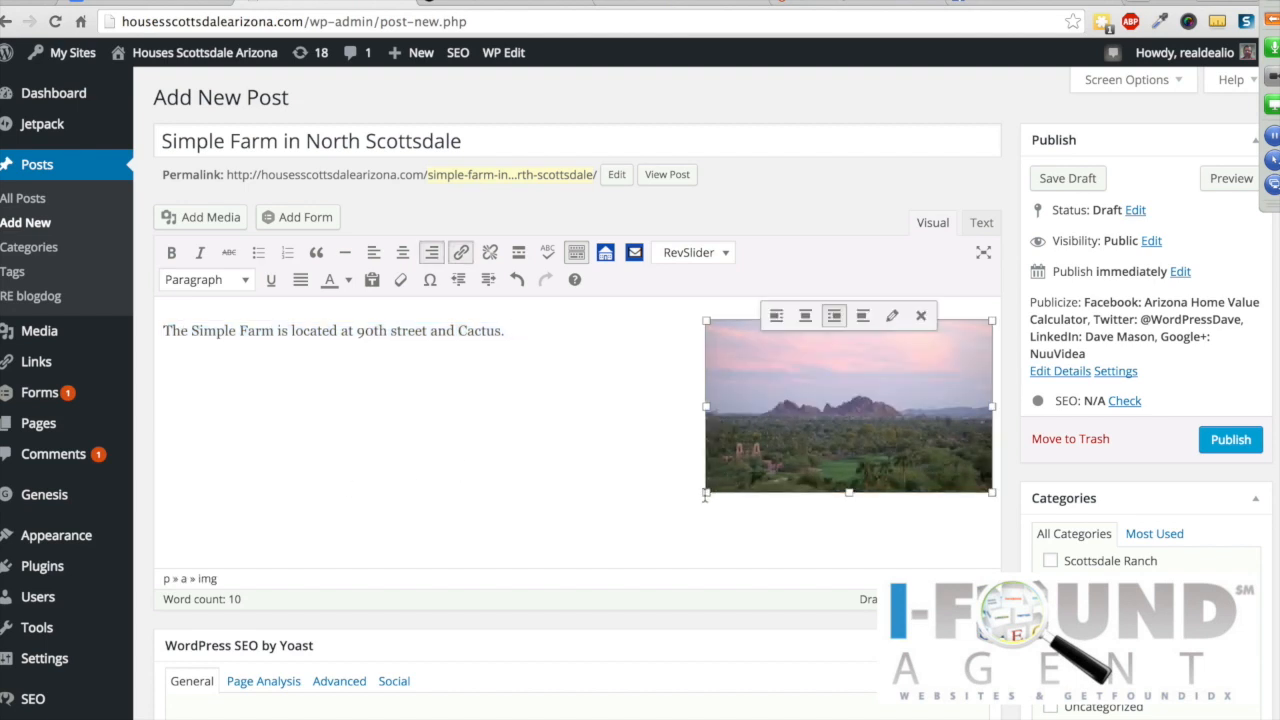
left_click_drag(704, 492, 624, 540)
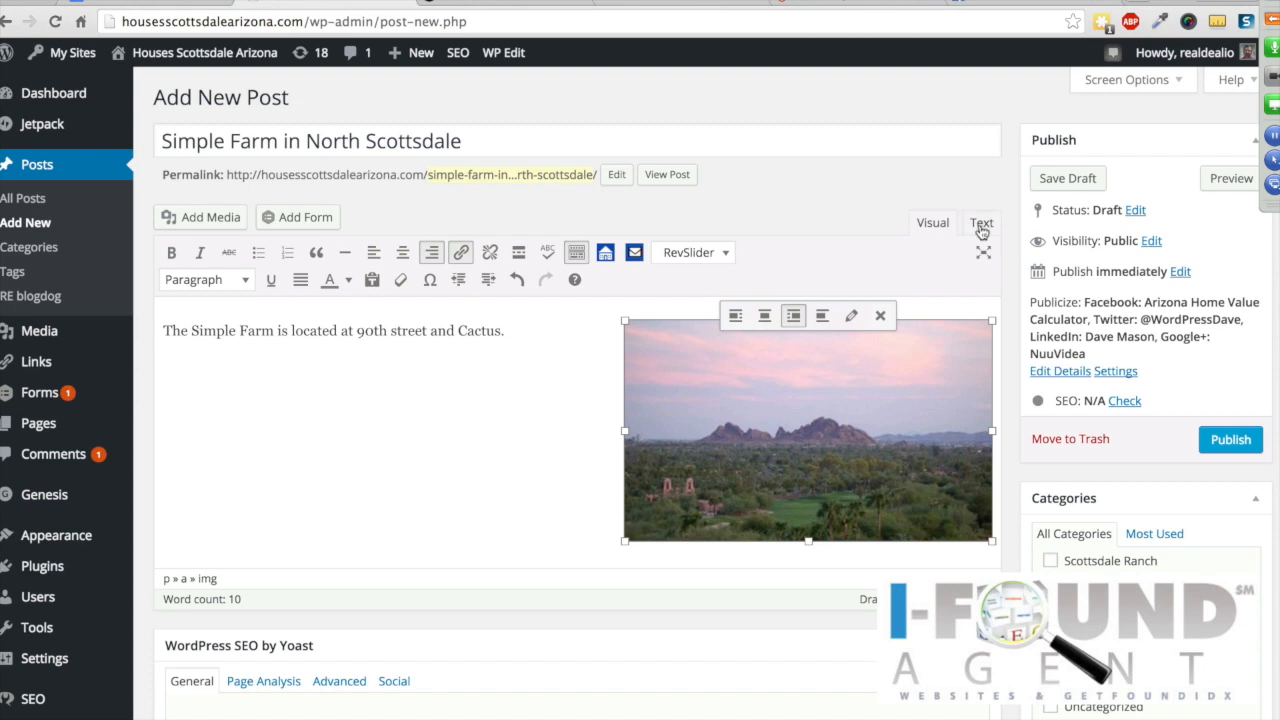
left_click(978, 224)
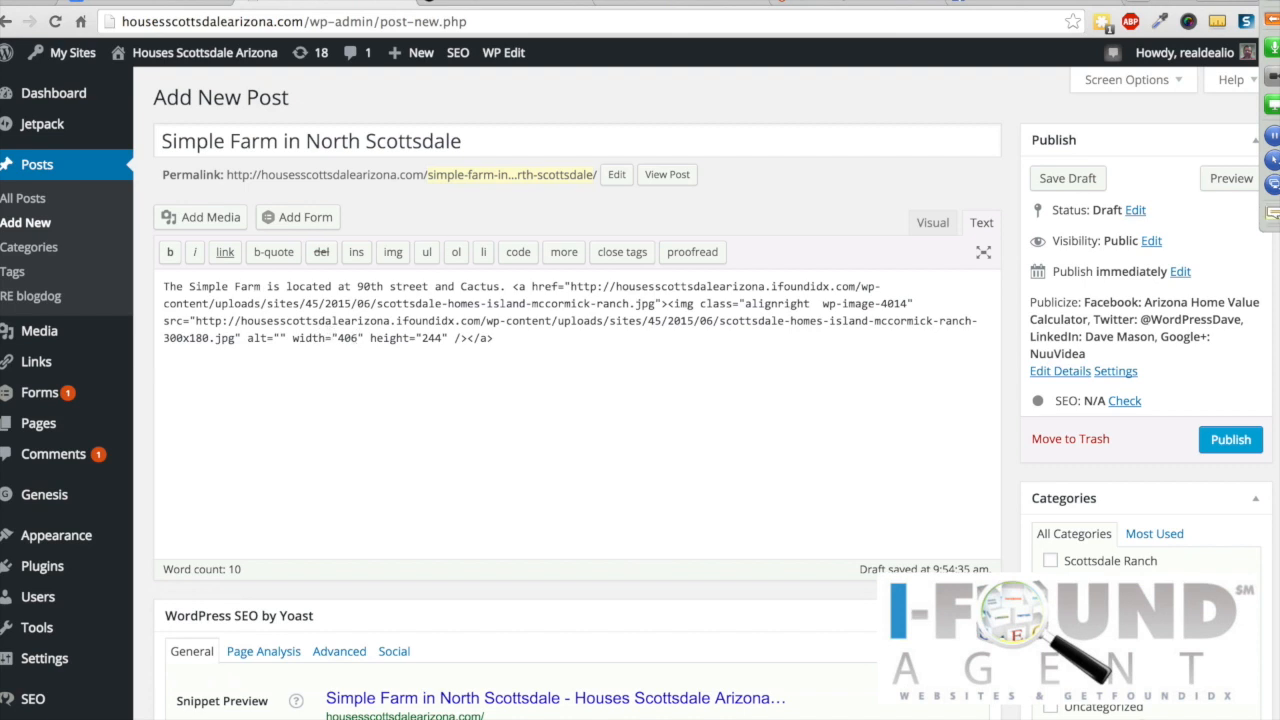
Step: Edit the img tag so its width is 375 and its height is 200
left_click(1270, 22)
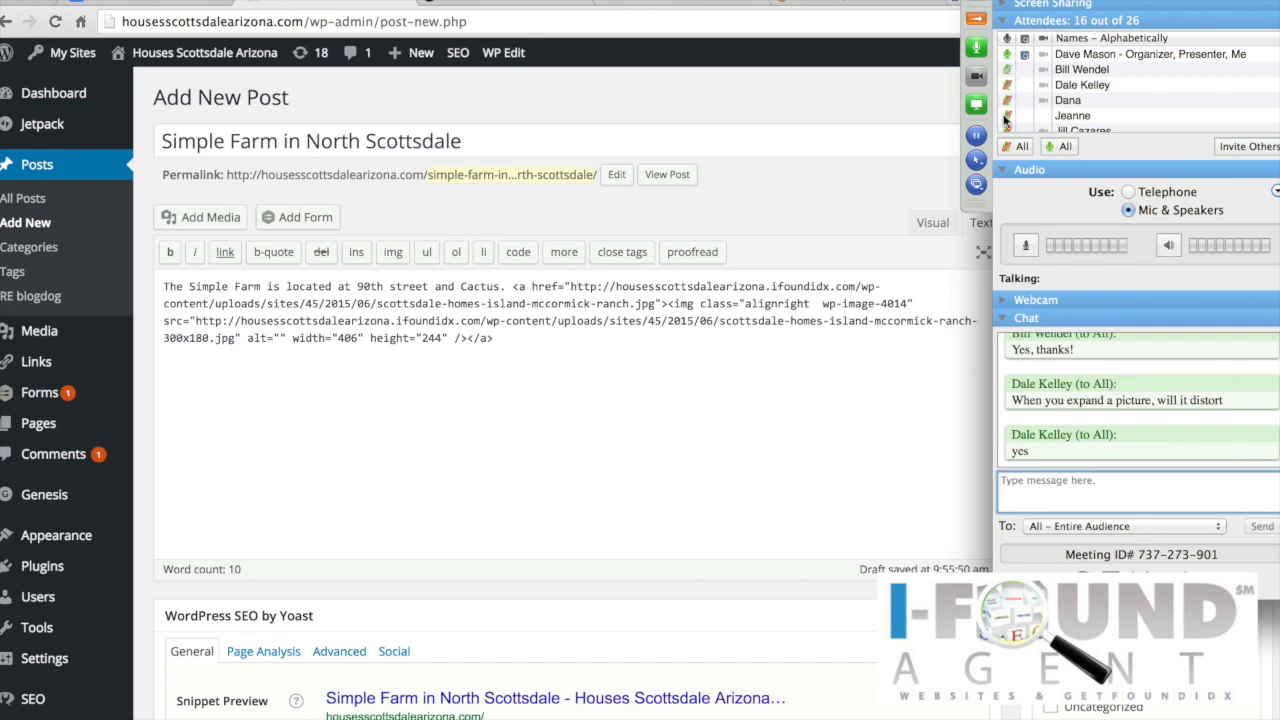
left_click(980, 22)
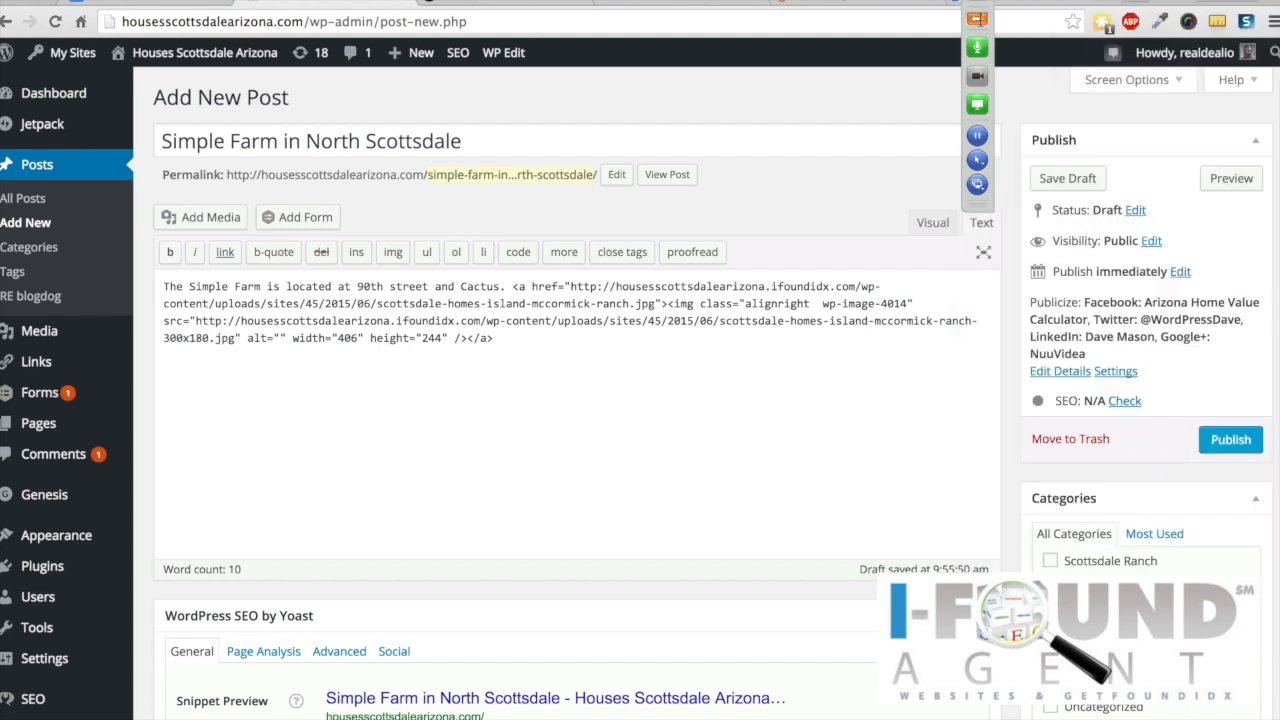
left_click(352, 337)
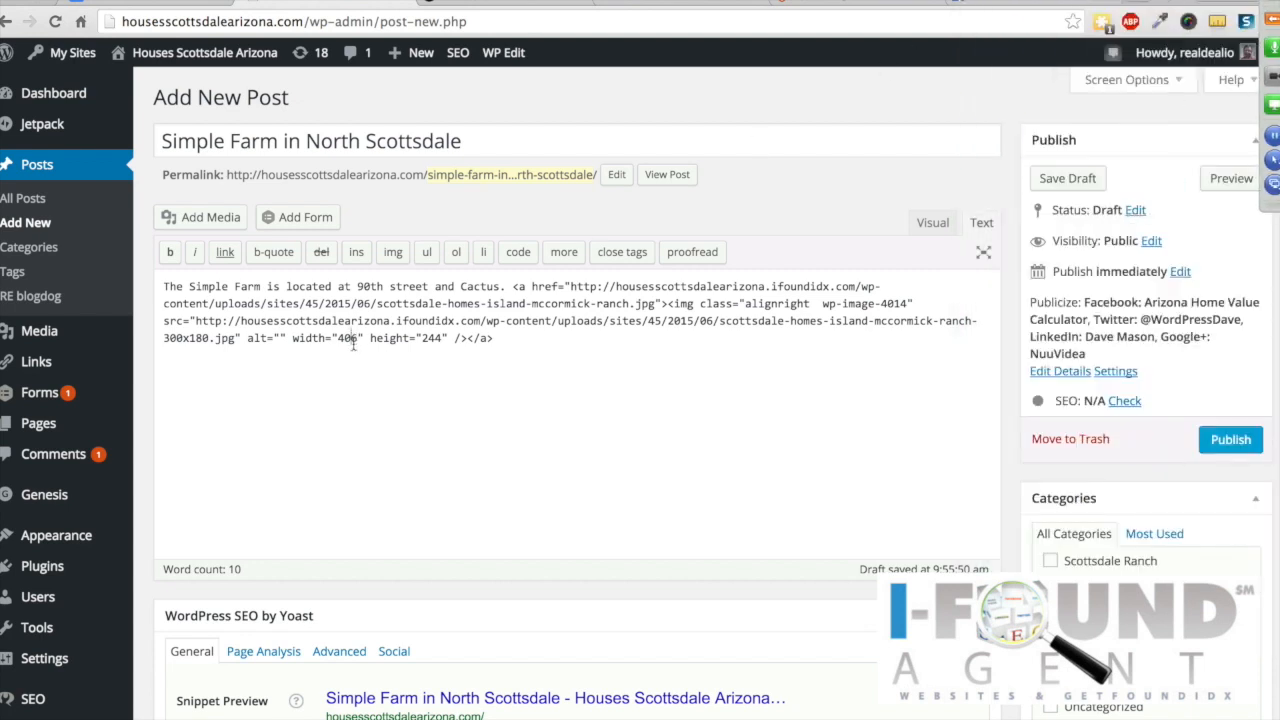
key("BackSpace")
key("BackSpace")
type("37")
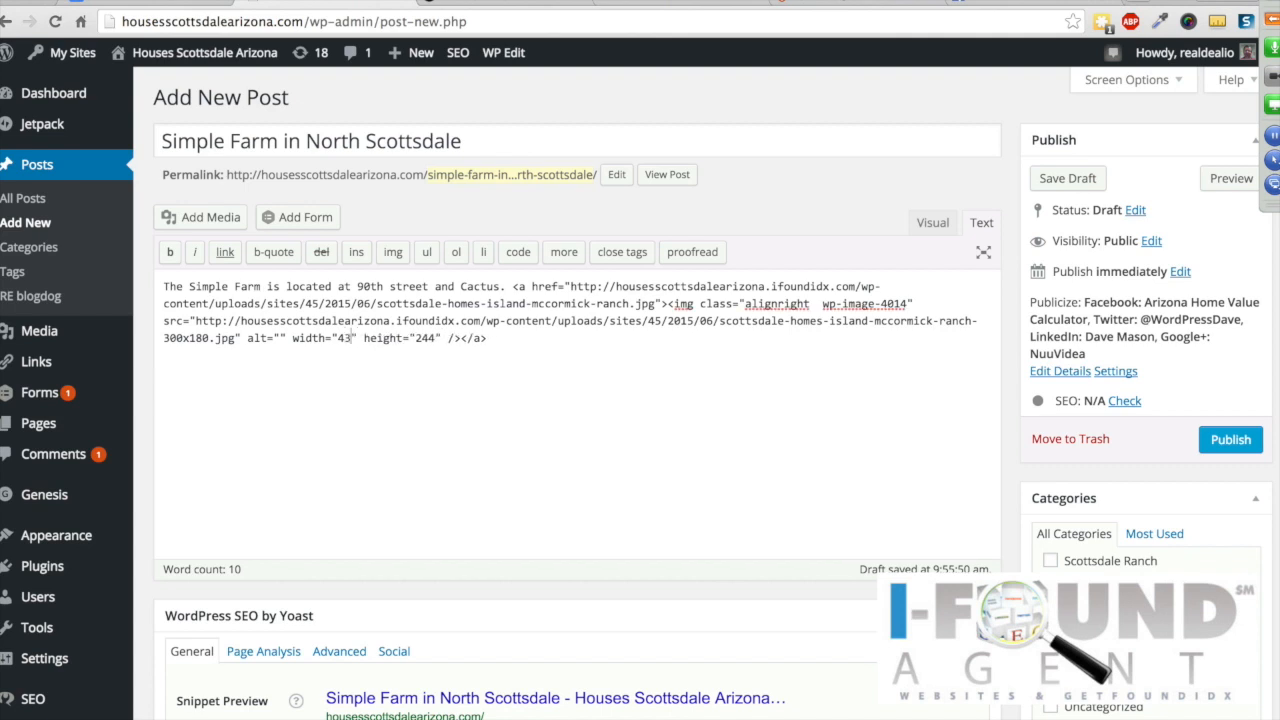
key("BackSpace")
key("BackSpace")
key("BackSpace")
type("3")
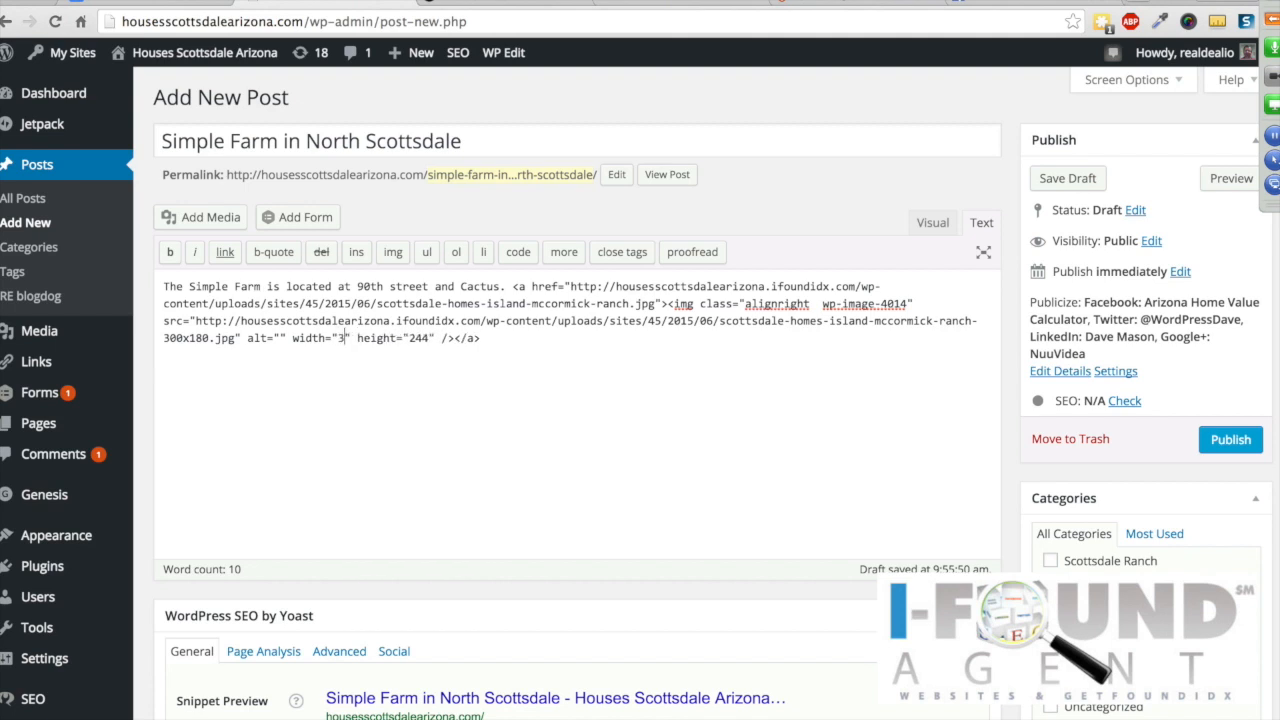
type("75")
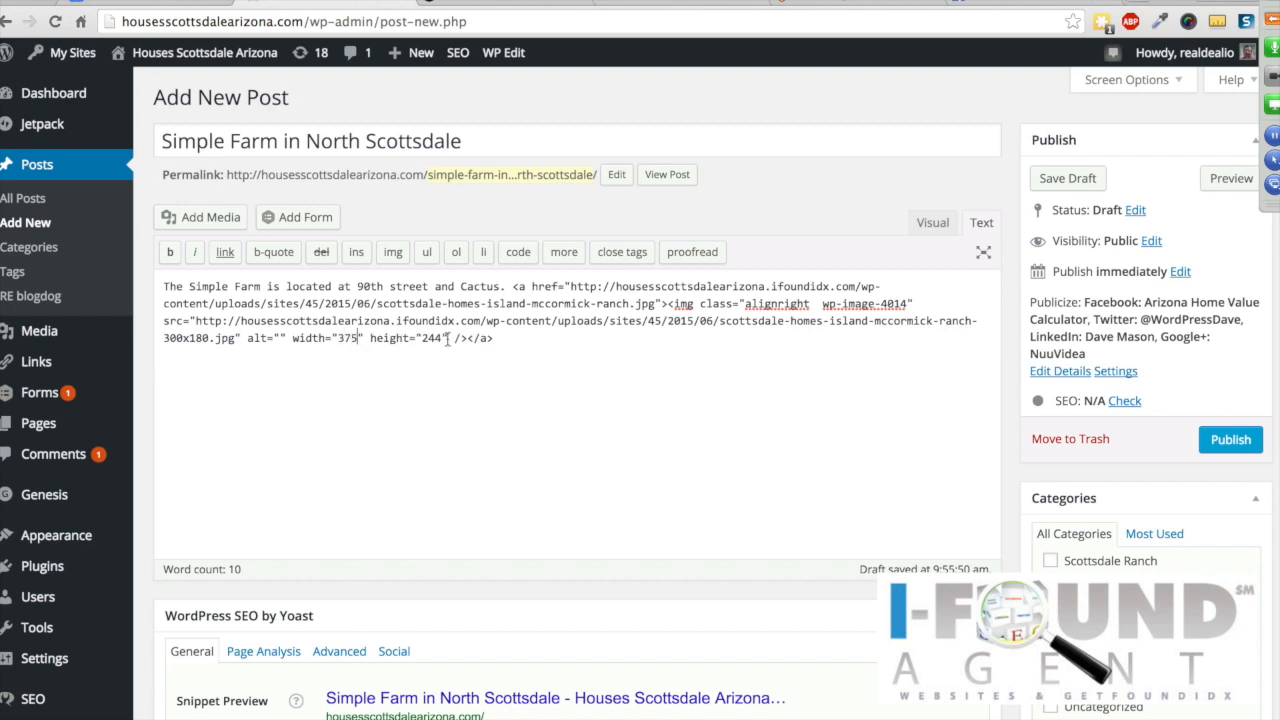
key("BackSpace")
key("BackSpace")
type("00")
Step: Switch to Visual view and put the caret after 'Cactus.' beside the 375 × 200 image
left_click(936, 225)
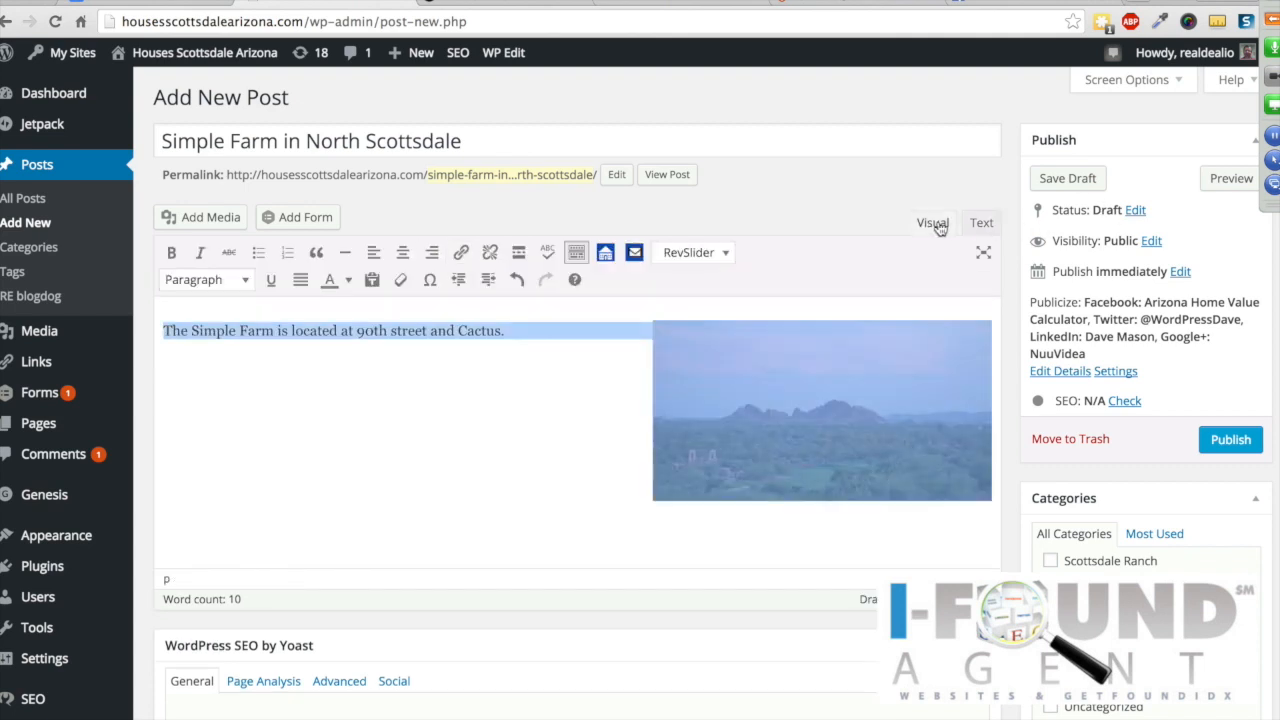
left_click(540, 434)
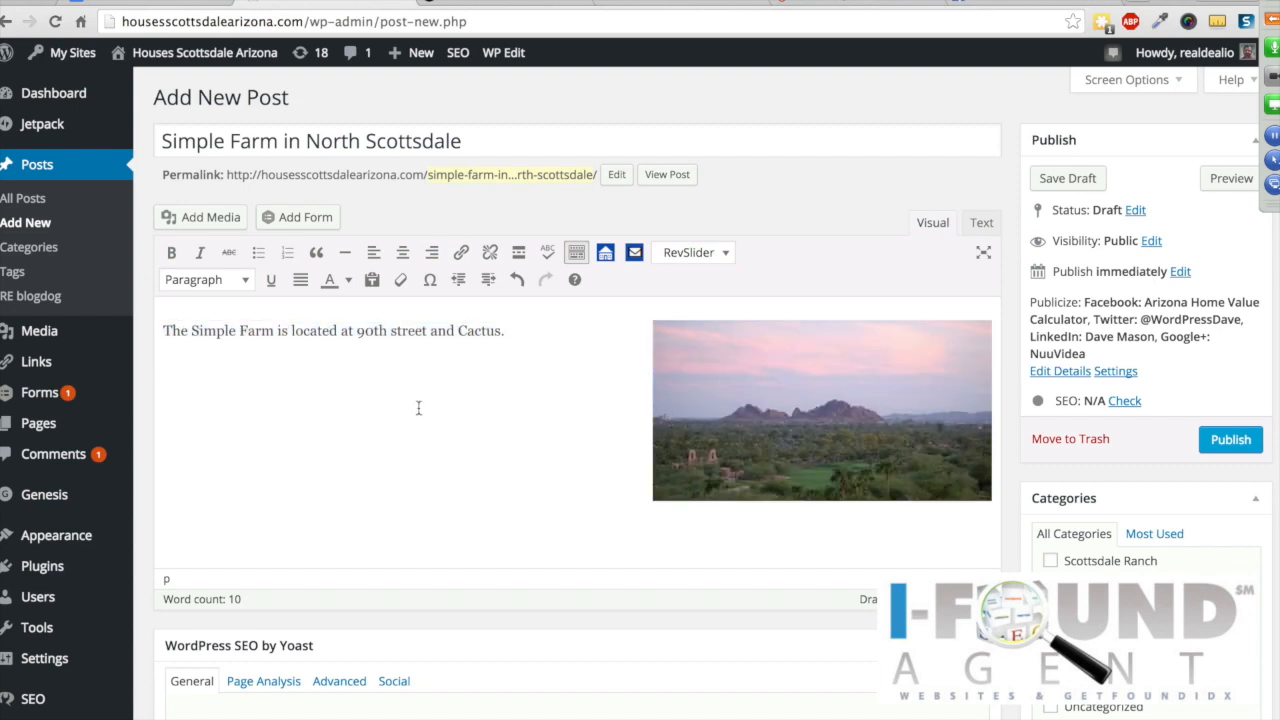
left_click(510, 331)
key("Return")
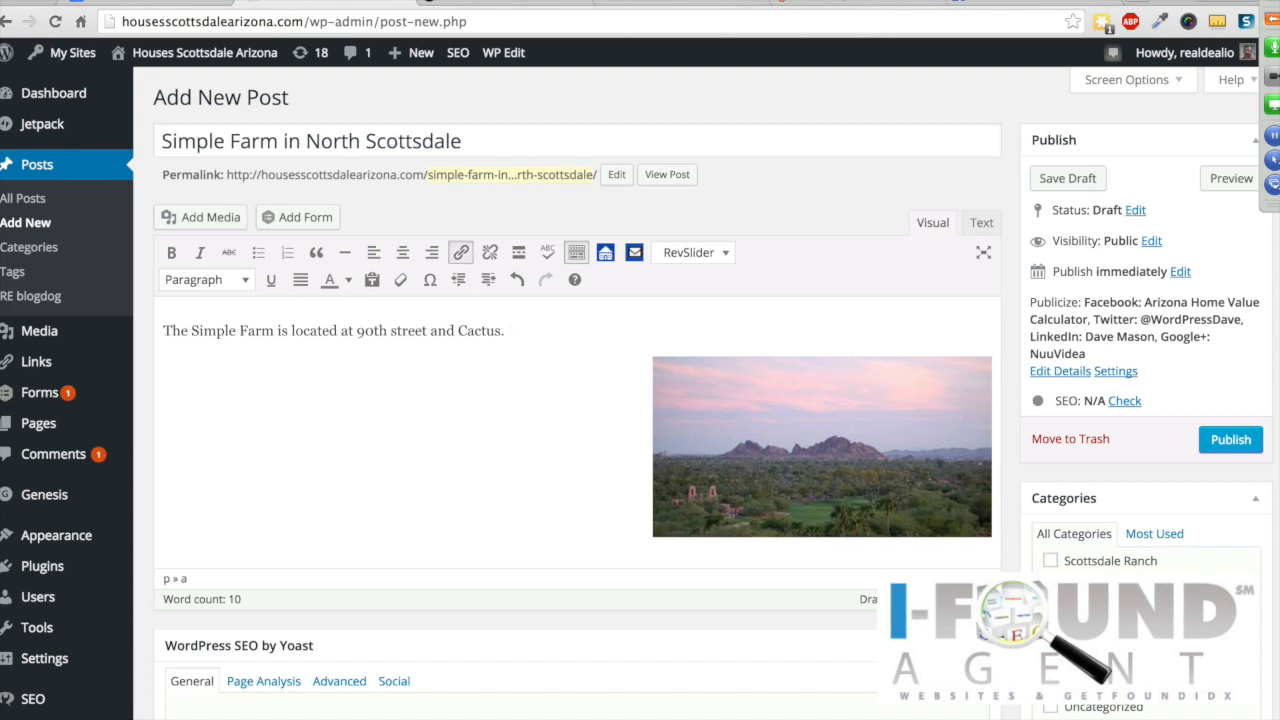
key("BackSpace")
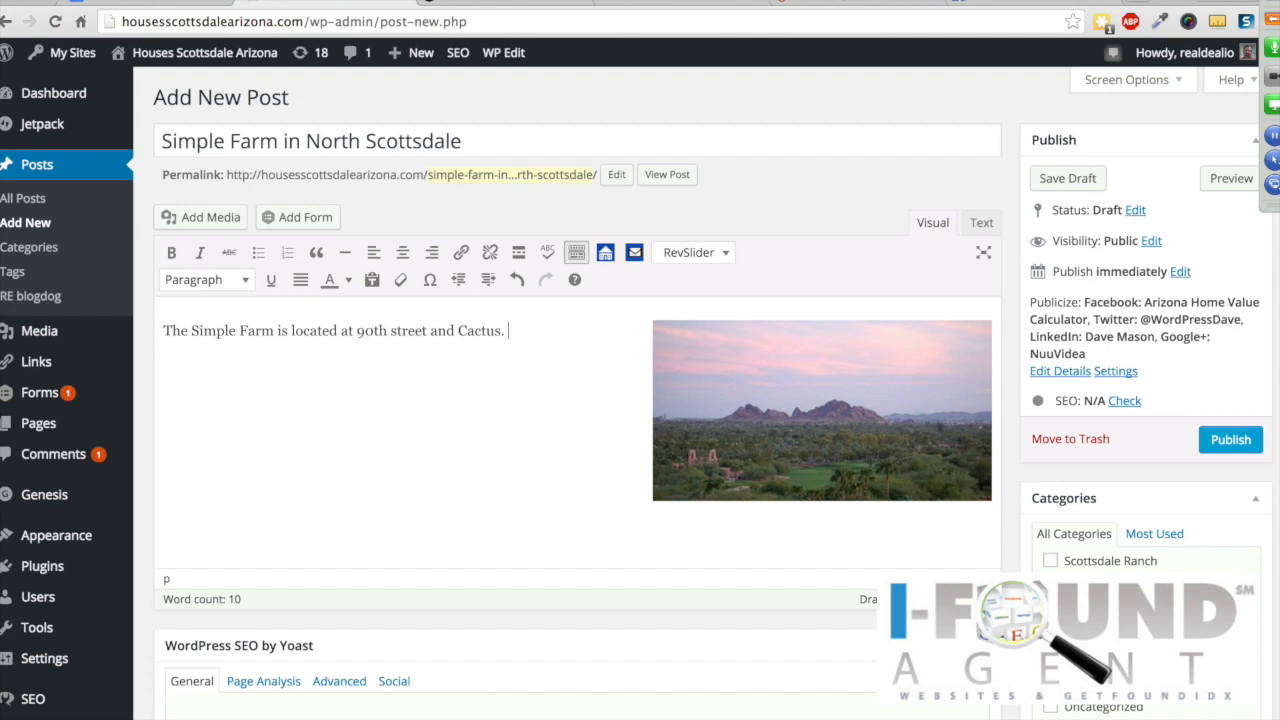
Step: Search YouTube for 'simple farm scottsdale', open The Simple Farm Scottsdale Arizona video and pause it
left_click(667, 4)
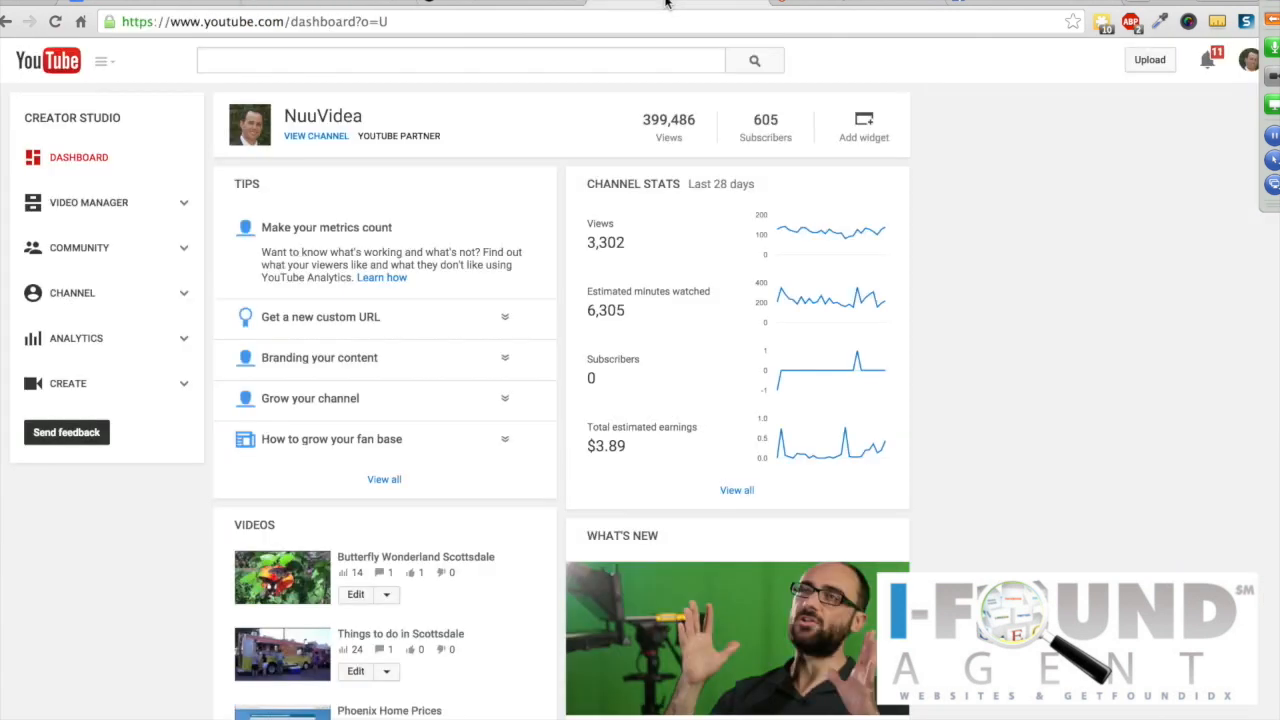
left_click(358, 65)
type("simple")
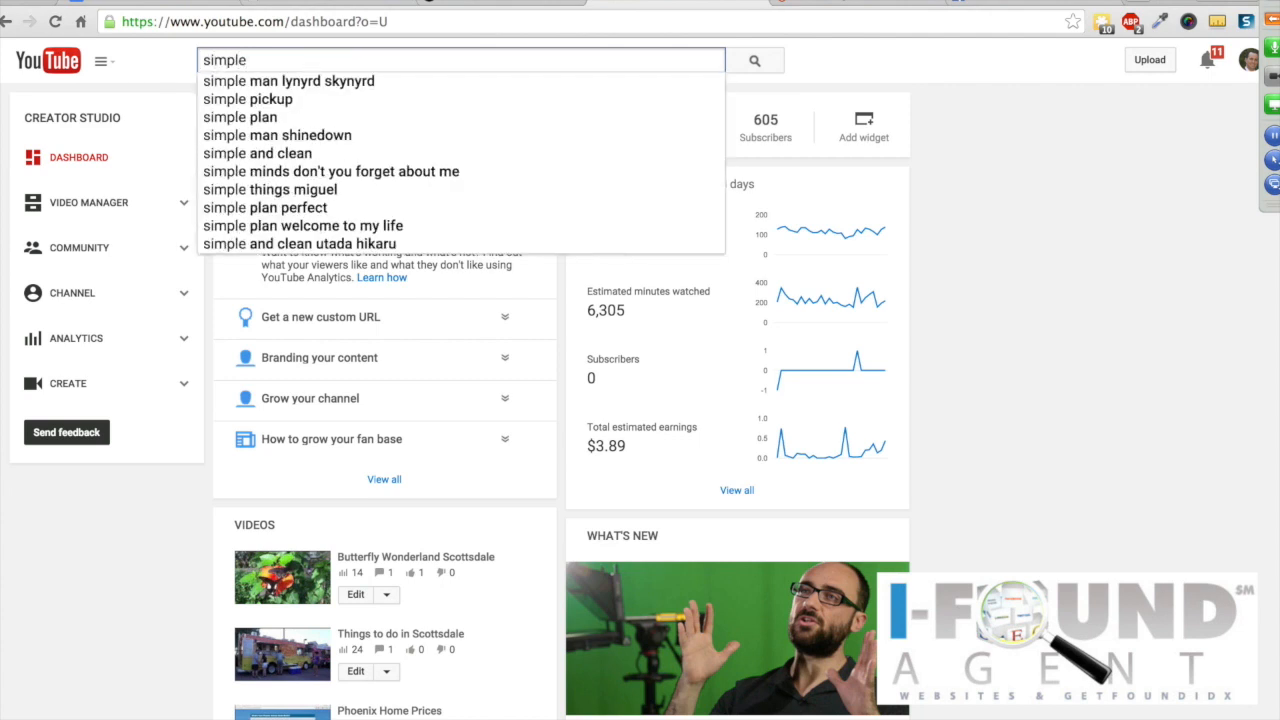
type(" far")
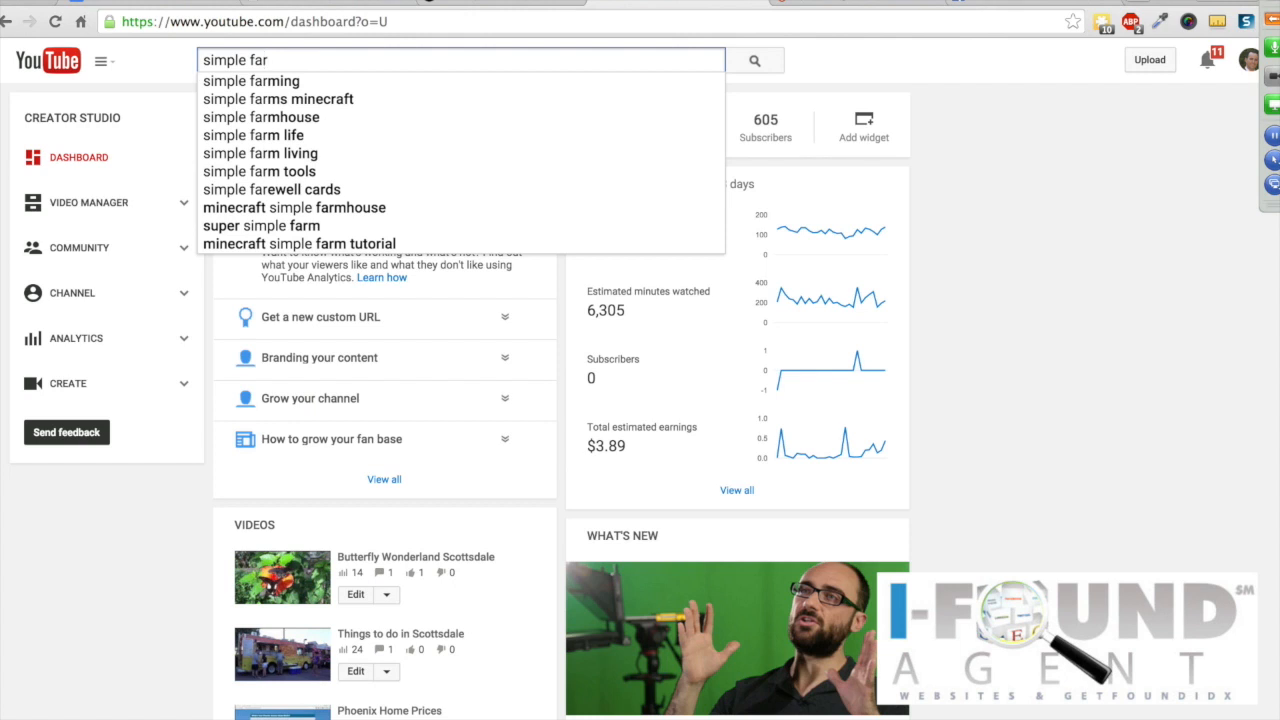
type("m scottsdale")
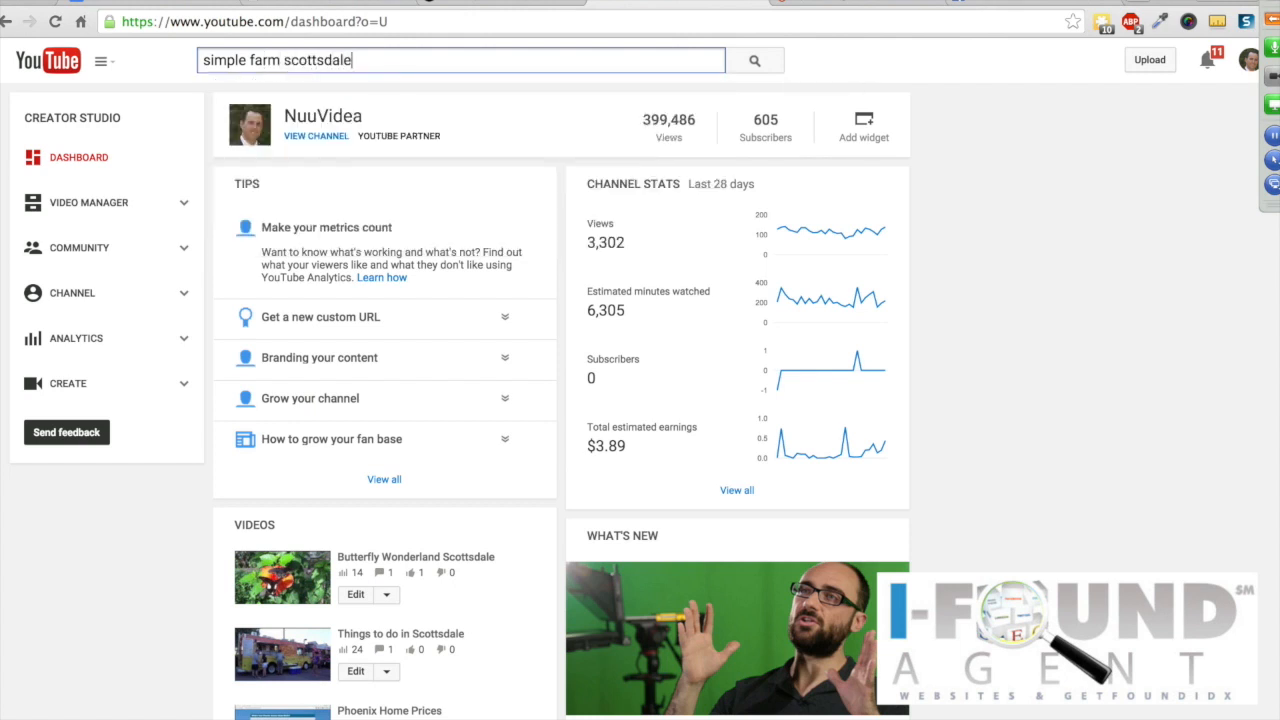
key("Return")
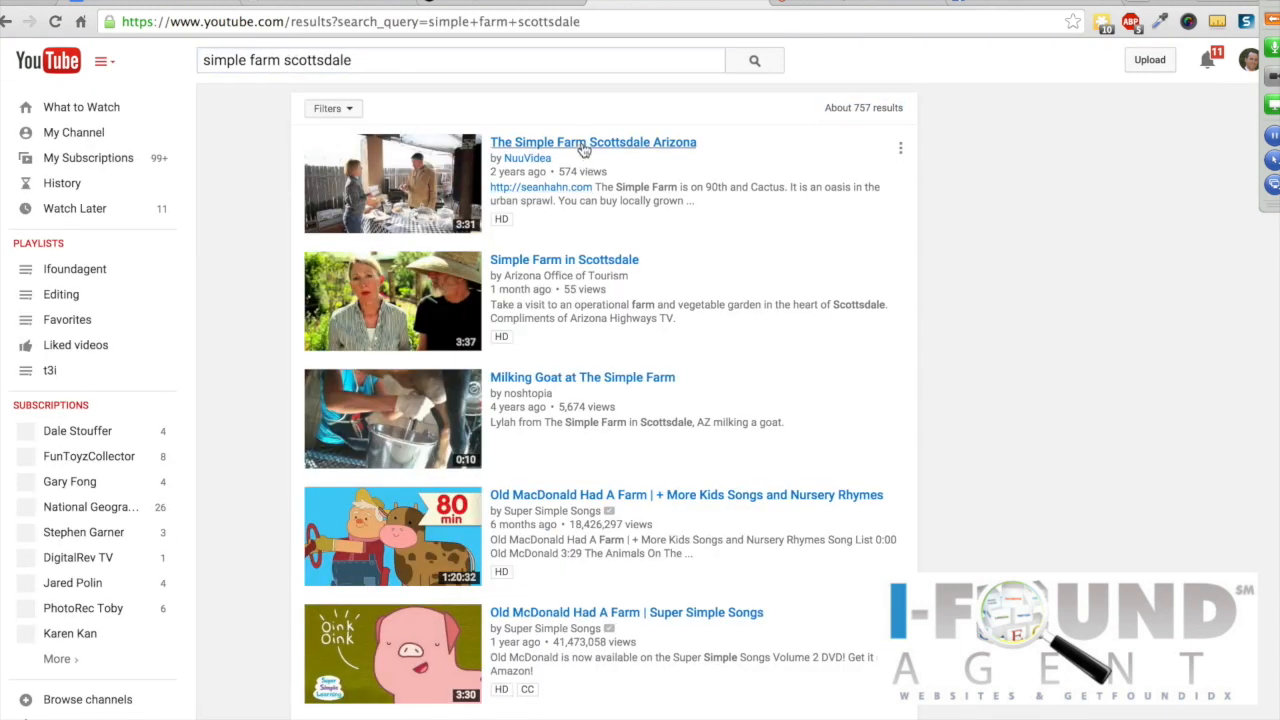
left_click(585, 148)
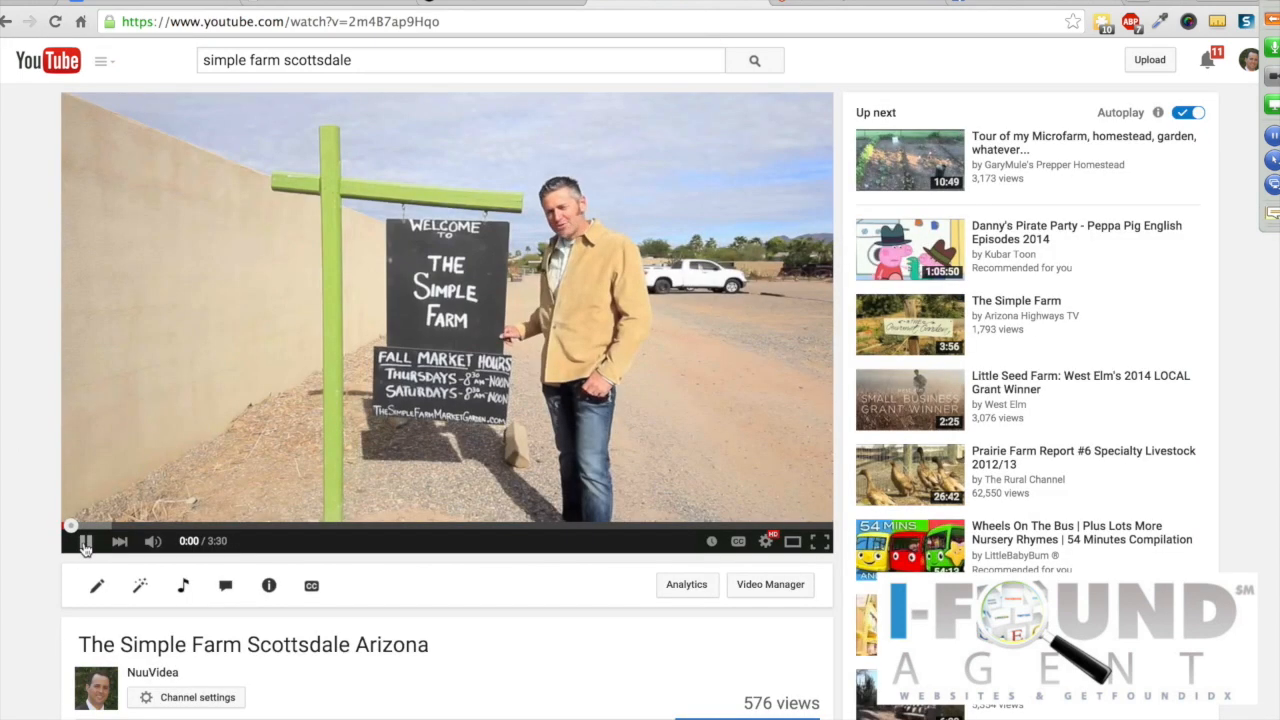
left_click(86, 543)
scroll(27, 478, "down", 5)
Step: Open the video's Share embed options and leave 'Show suggested videos' turned off
left_click(176, 400)
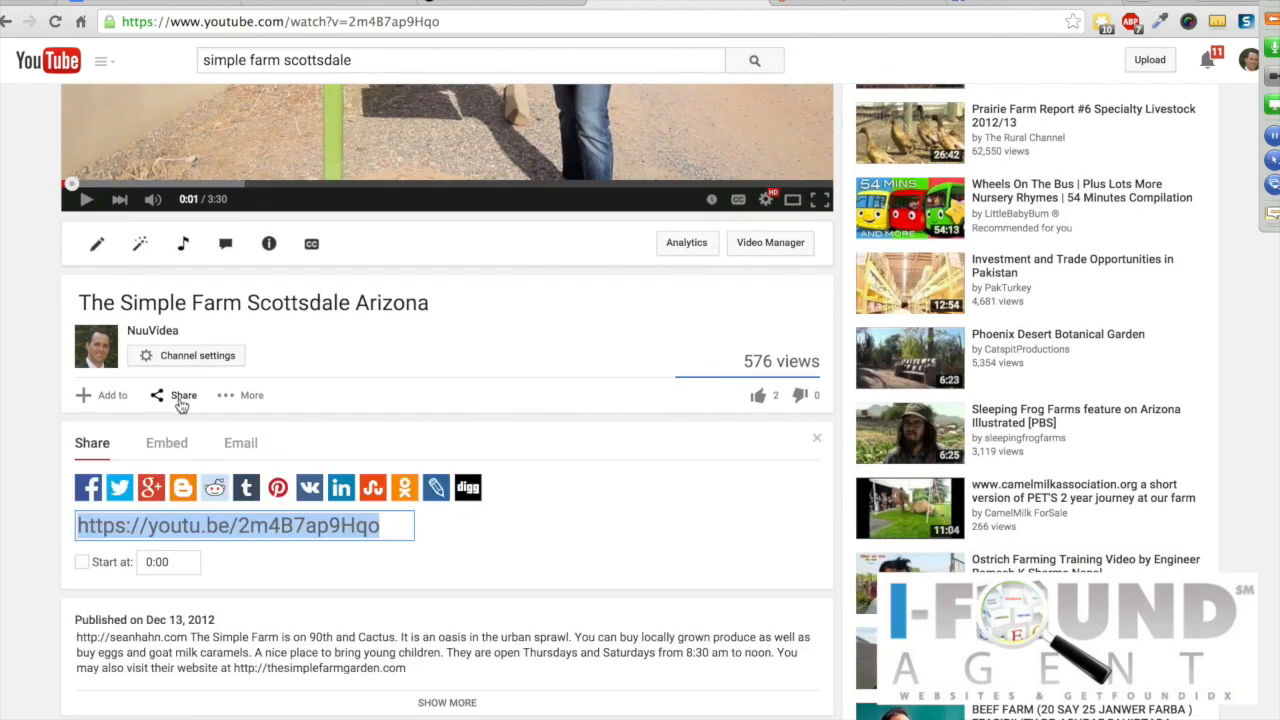
scroll(148, 480, "down", 2)
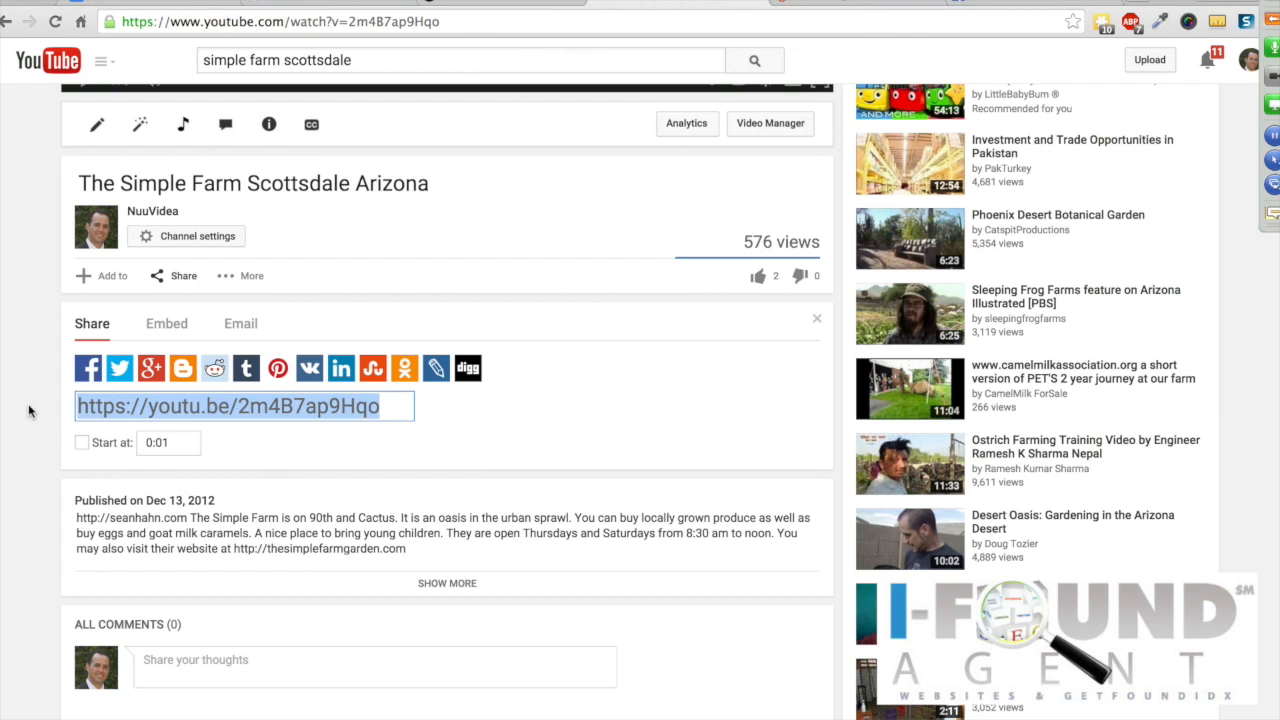
left_click(165, 333)
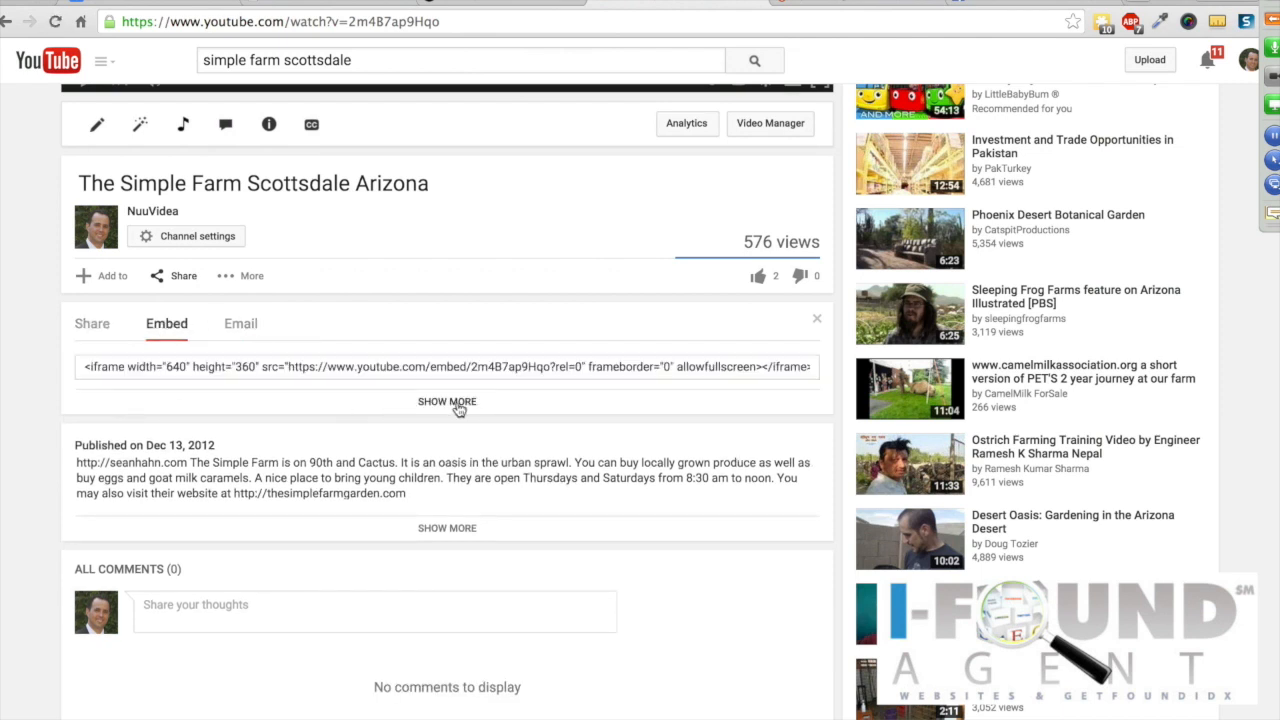
left_click(458, 404)
scroll(458, 408, "down", 3)
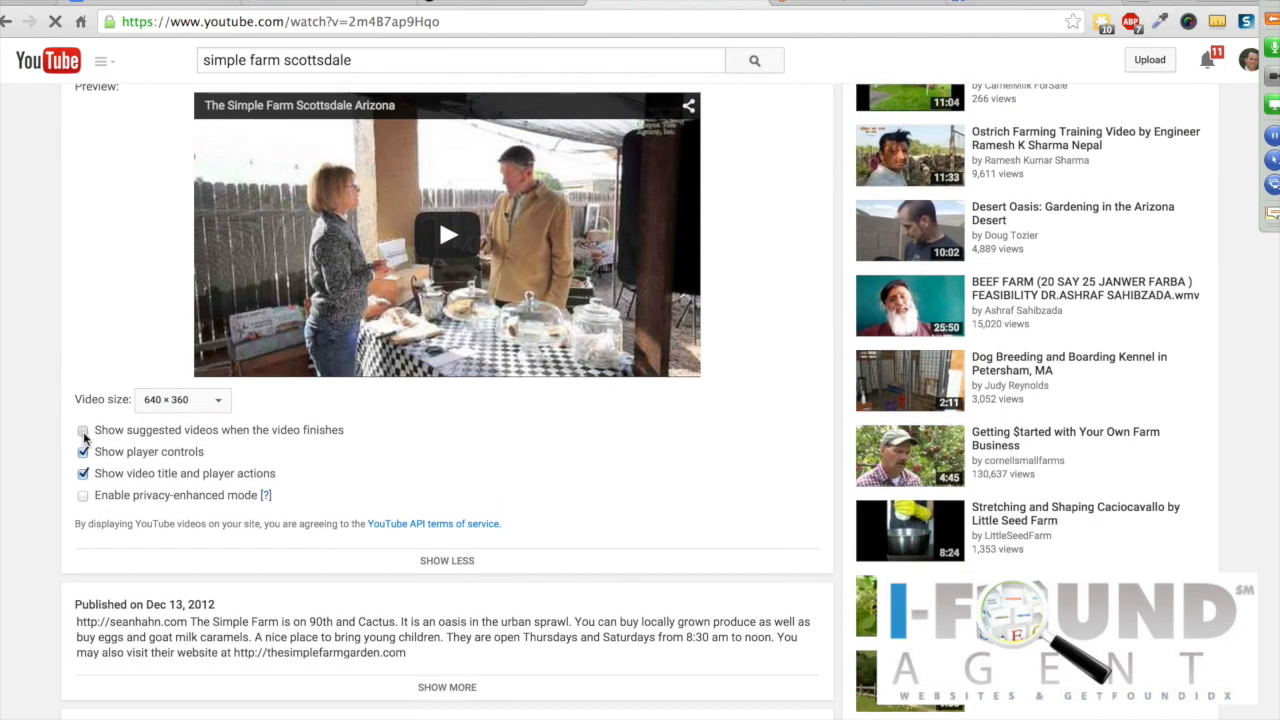
left_click(83, 432)
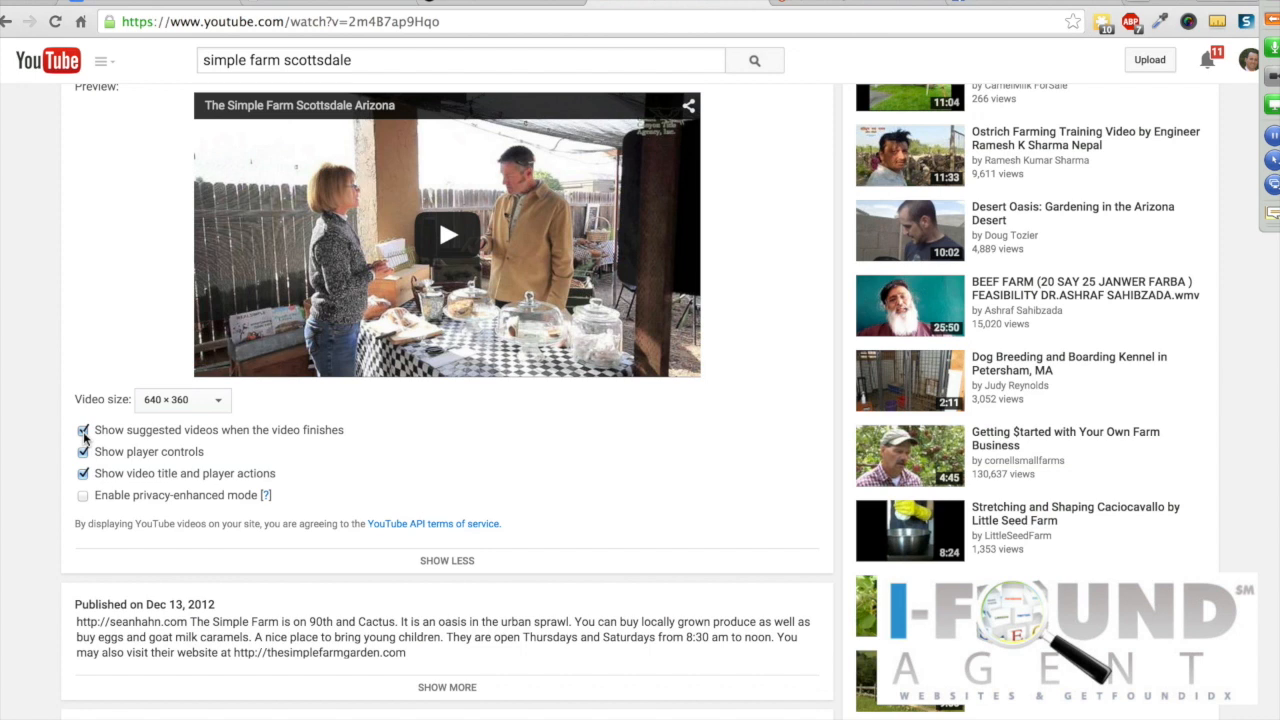
left_click(83, 432)
Step: Select the full iframe embed code and return to the WordPress draft
scroll(108, 425, "up", 3)
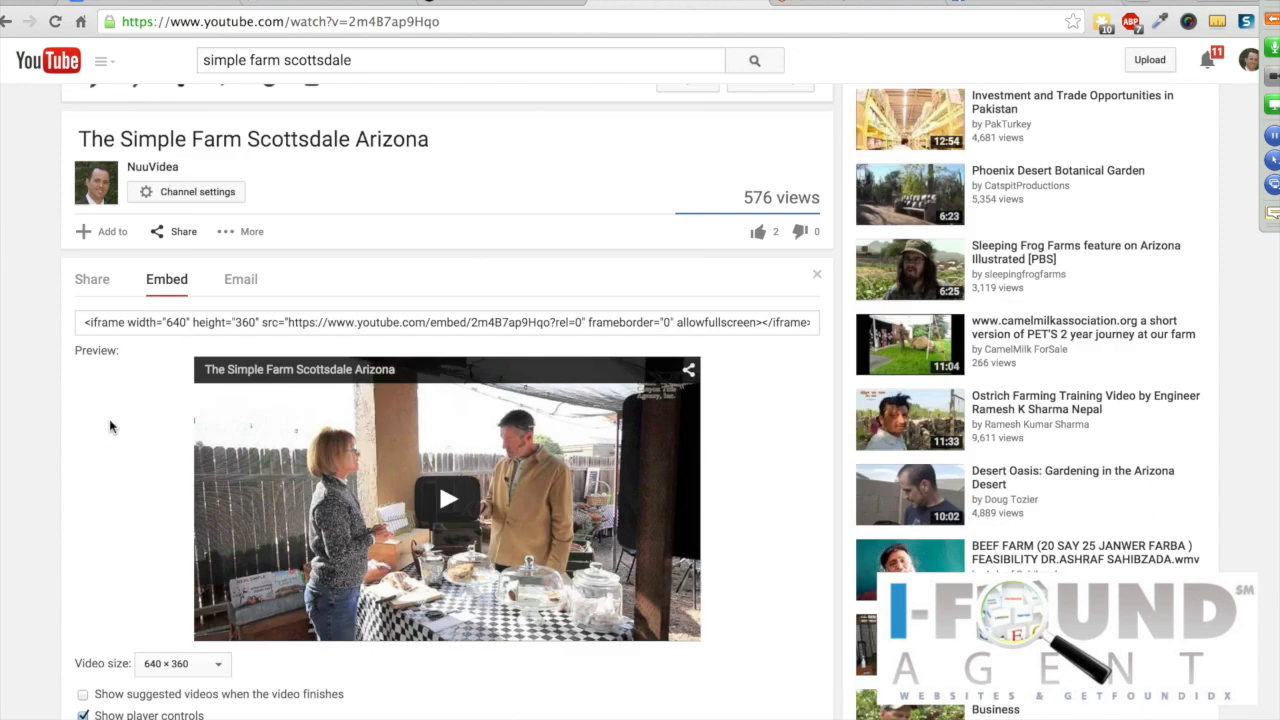
left_click(231, 376)
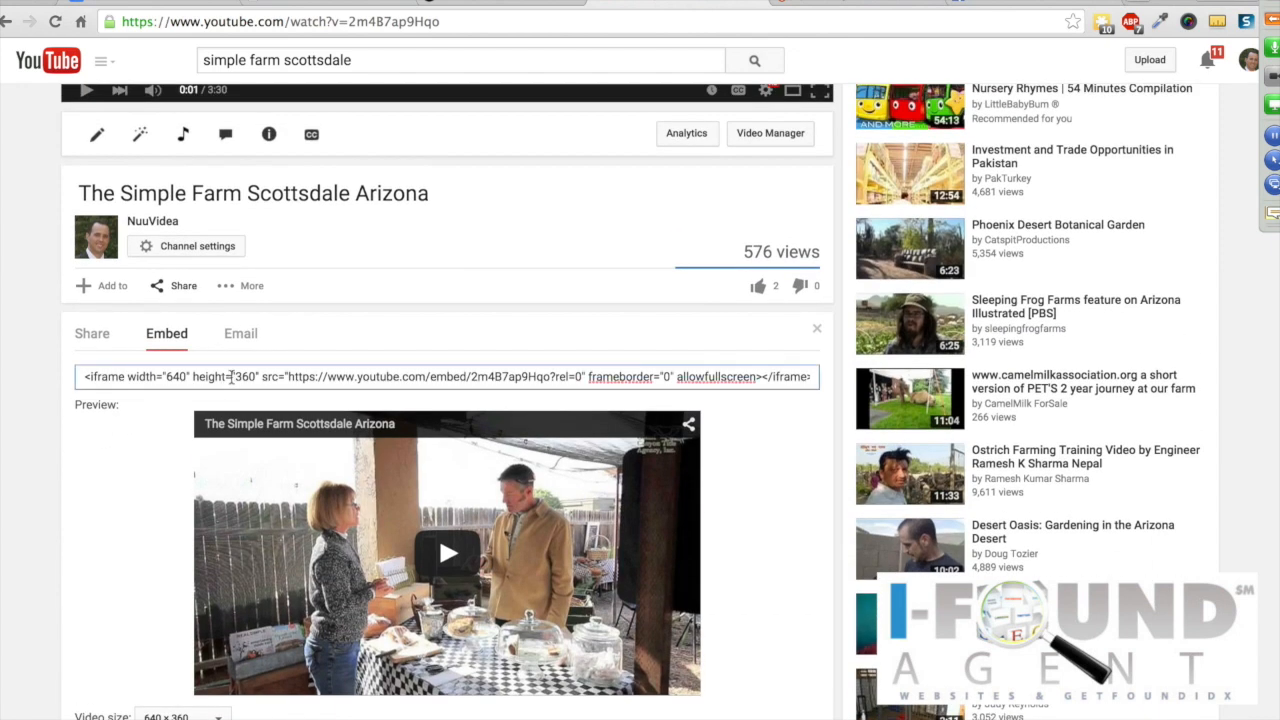
left_click(231, 376)
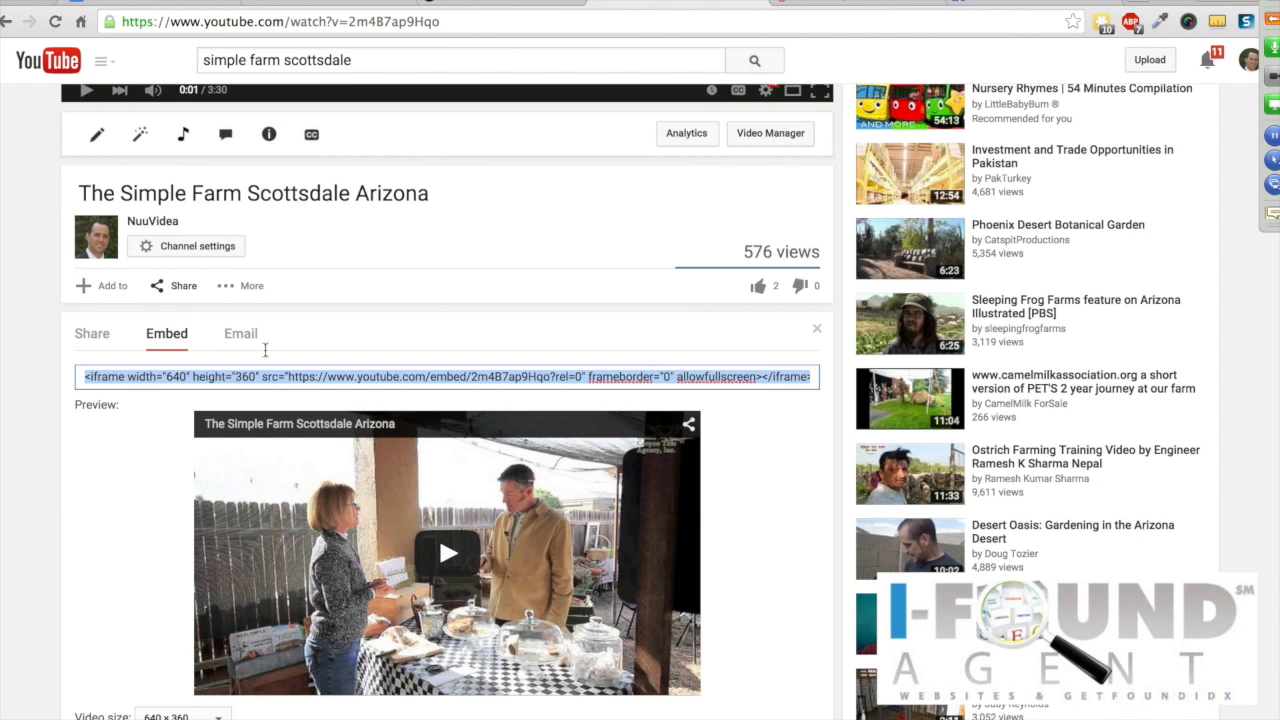
left_click(347, 3)
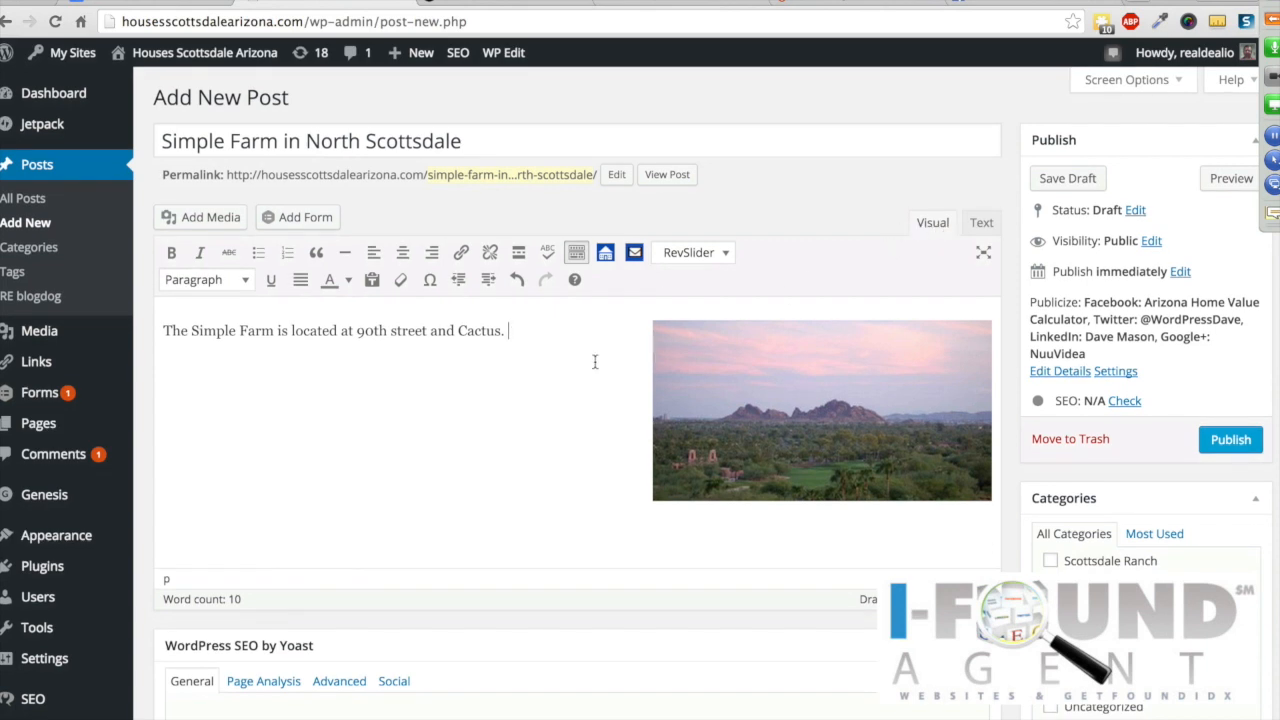
Step: Paste the YouTube iframe code after 'Cactus.' and publish the Simple Farm in North Scottsdale post
key("Return")
key("BackSpace")
type("<iframe width=\"640\" height=\"360\" src=\"https://www.youtube.com/embed/2m4B7ap9Hq0?rel=0\" frameborder=\"0\" allowfullscreen></iframe>")
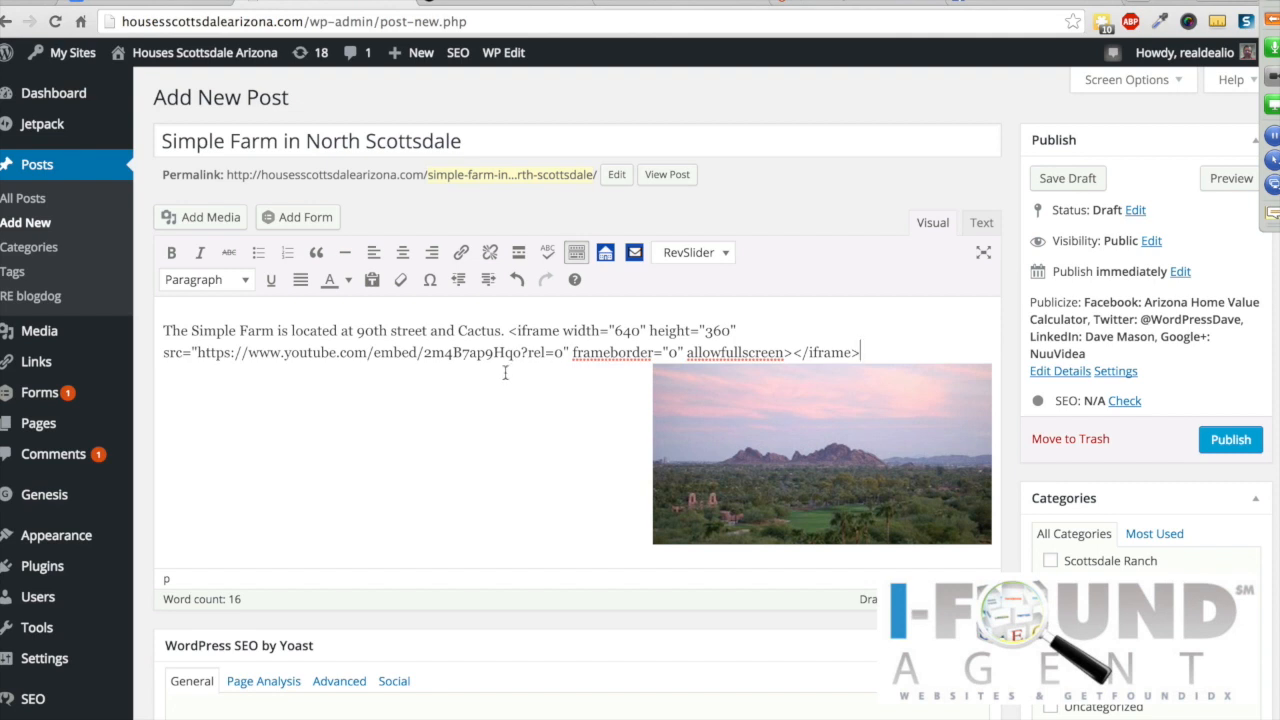
left_click(1238, 441)
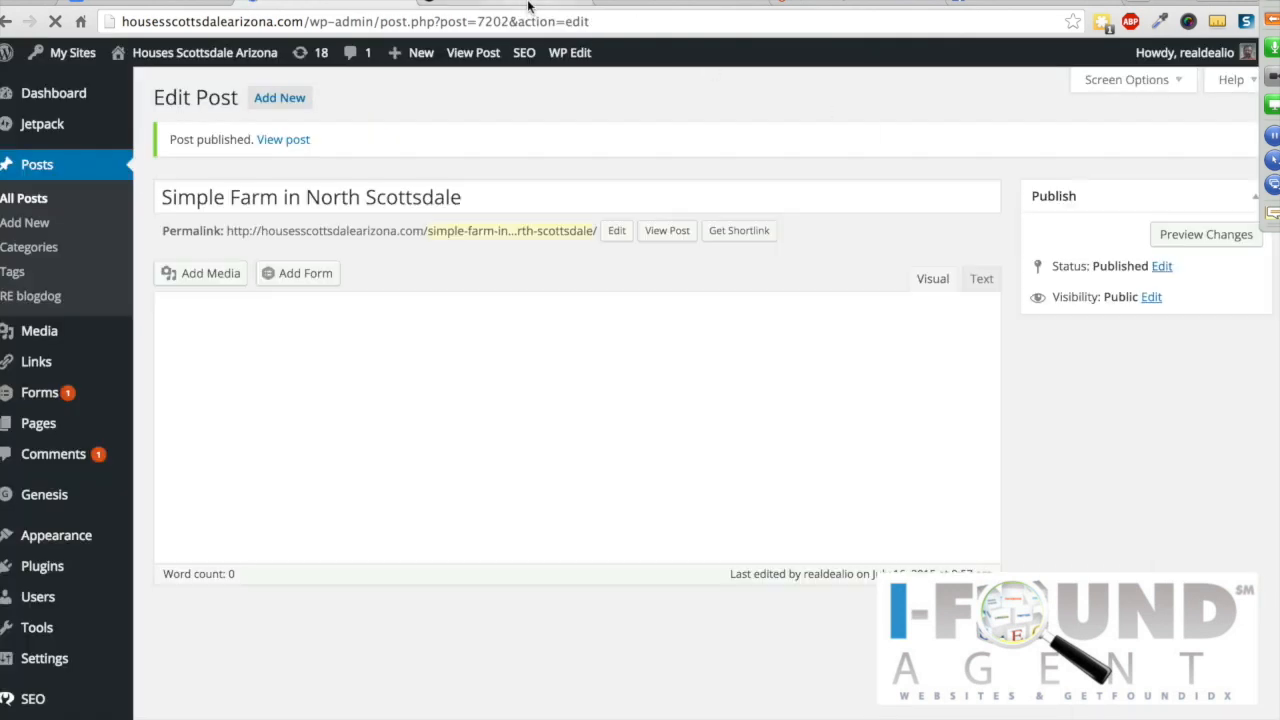
Step: On the live site, open BLOG > Things to do Scottsdale and review the post's plain-text iframe
left_click(531, 8)
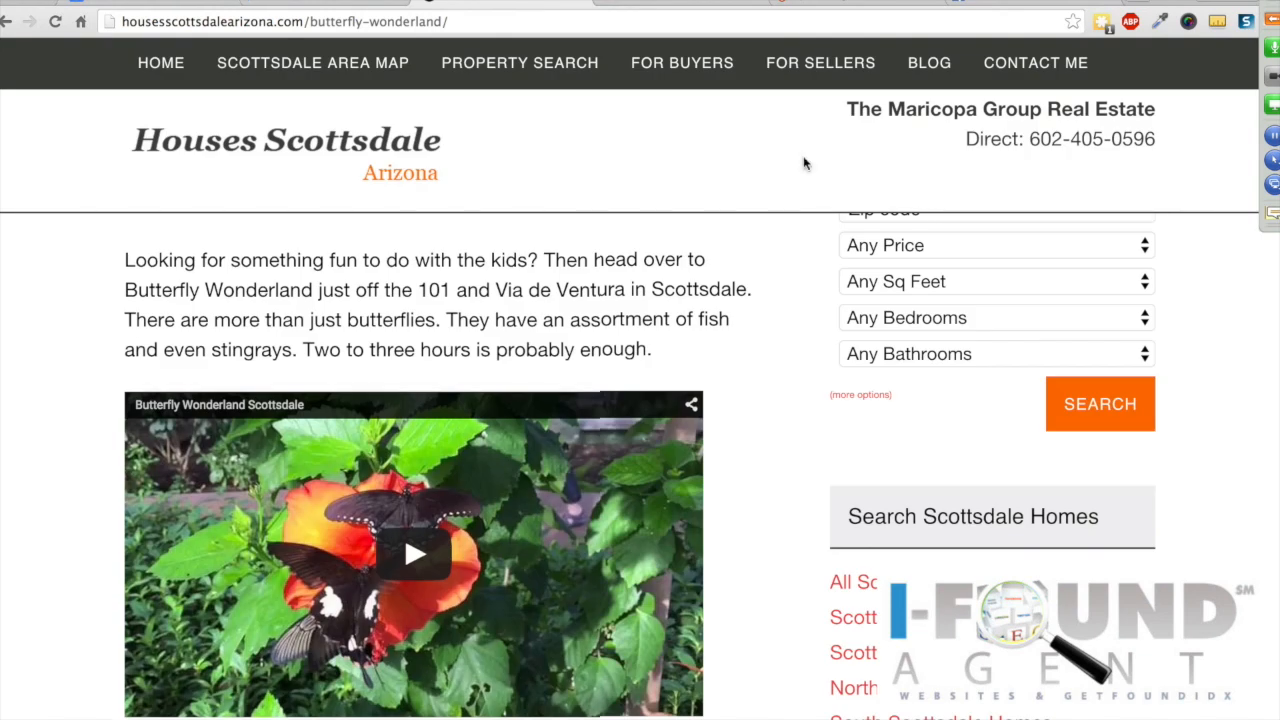
scroll(803, 163, "up", 3)
mouse_move(929, 60)
left_click(931, 127)
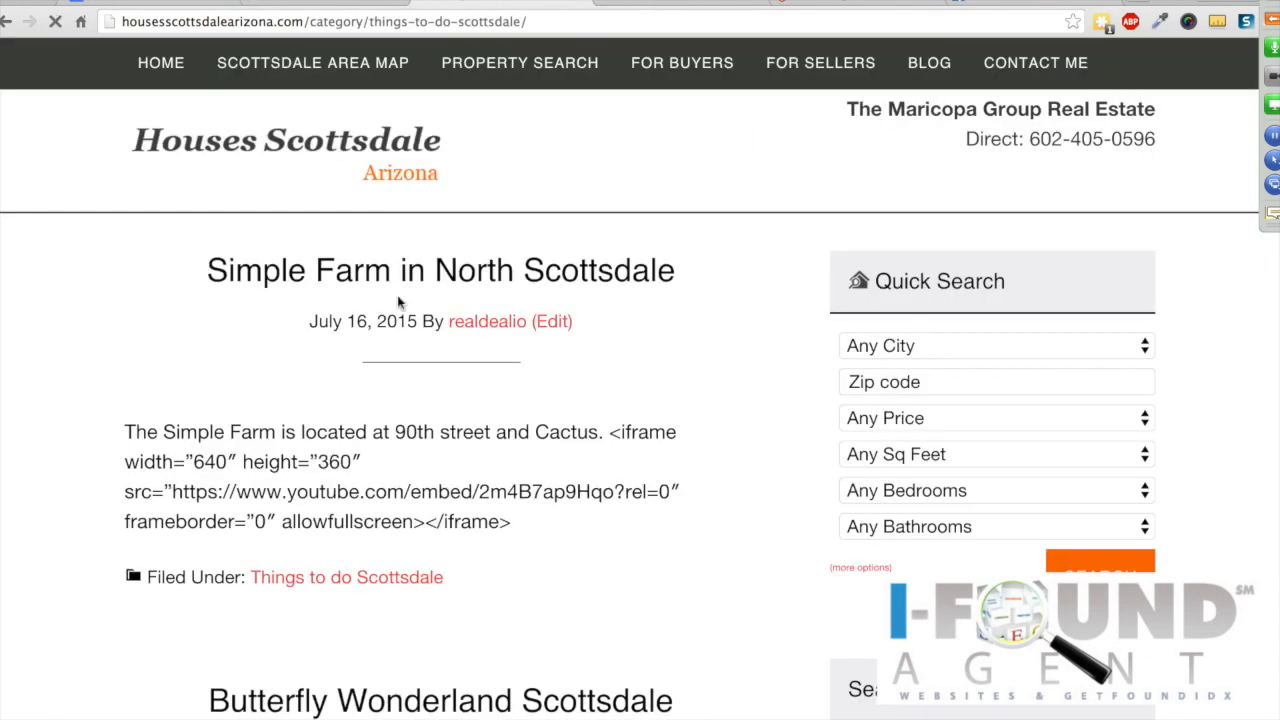
scroll(238, 341, "down", 2)
scroll(241, 342, "up", 2)
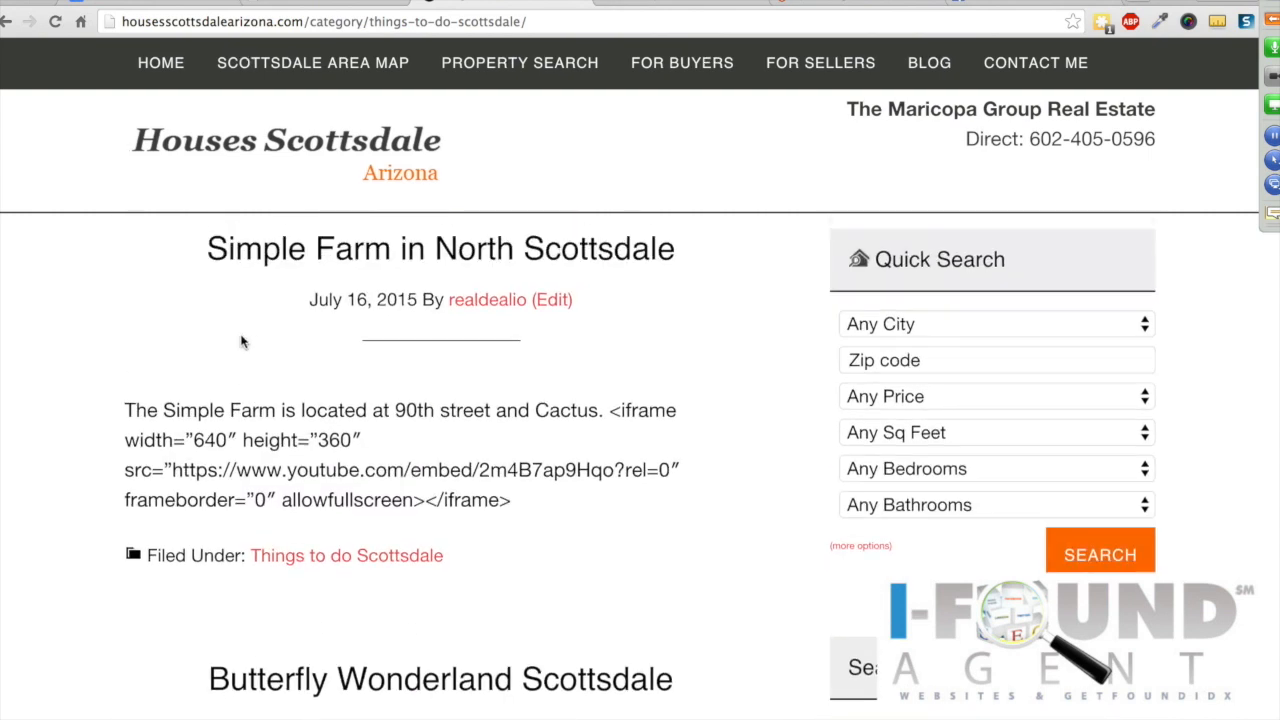
scroll(410, 450, "down", 2)
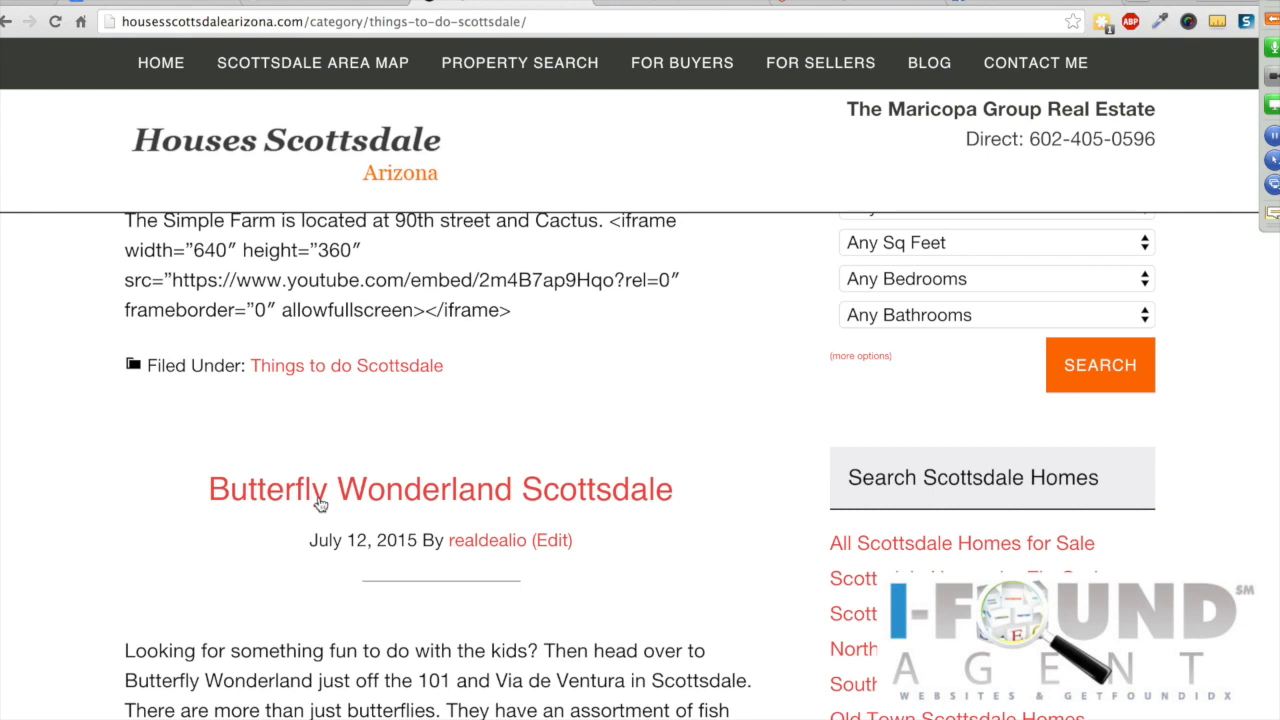
scroll(320, 505, "up", 2)
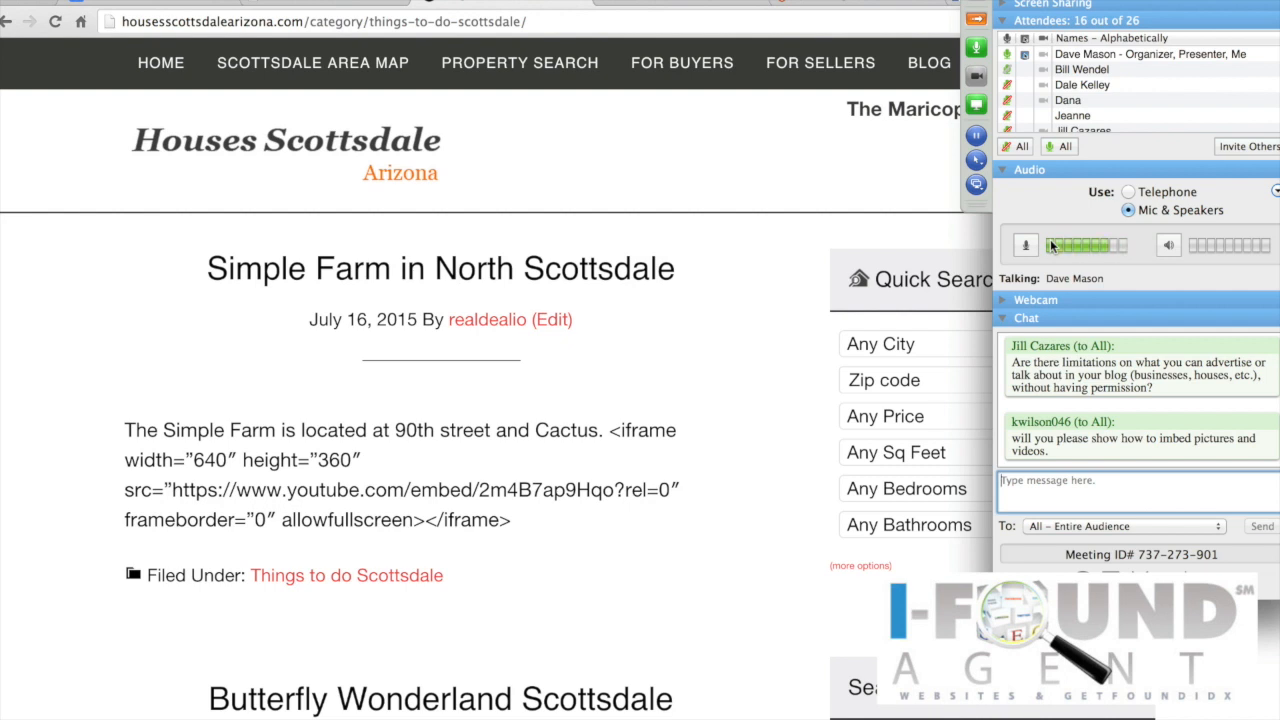
left_click(979, 19)
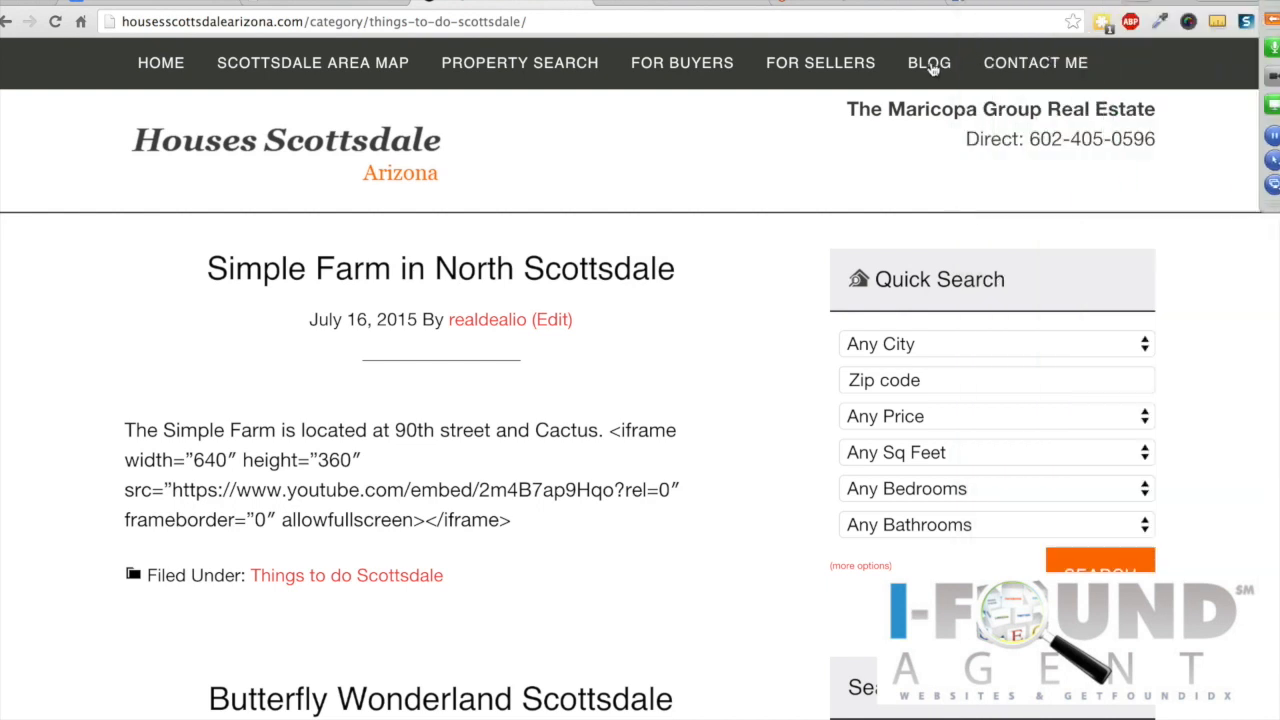
mouse_move(918, 80)
Step: Copy the plain-text iframe code and paste it on a new line in the Text view
left_click(295, 3)
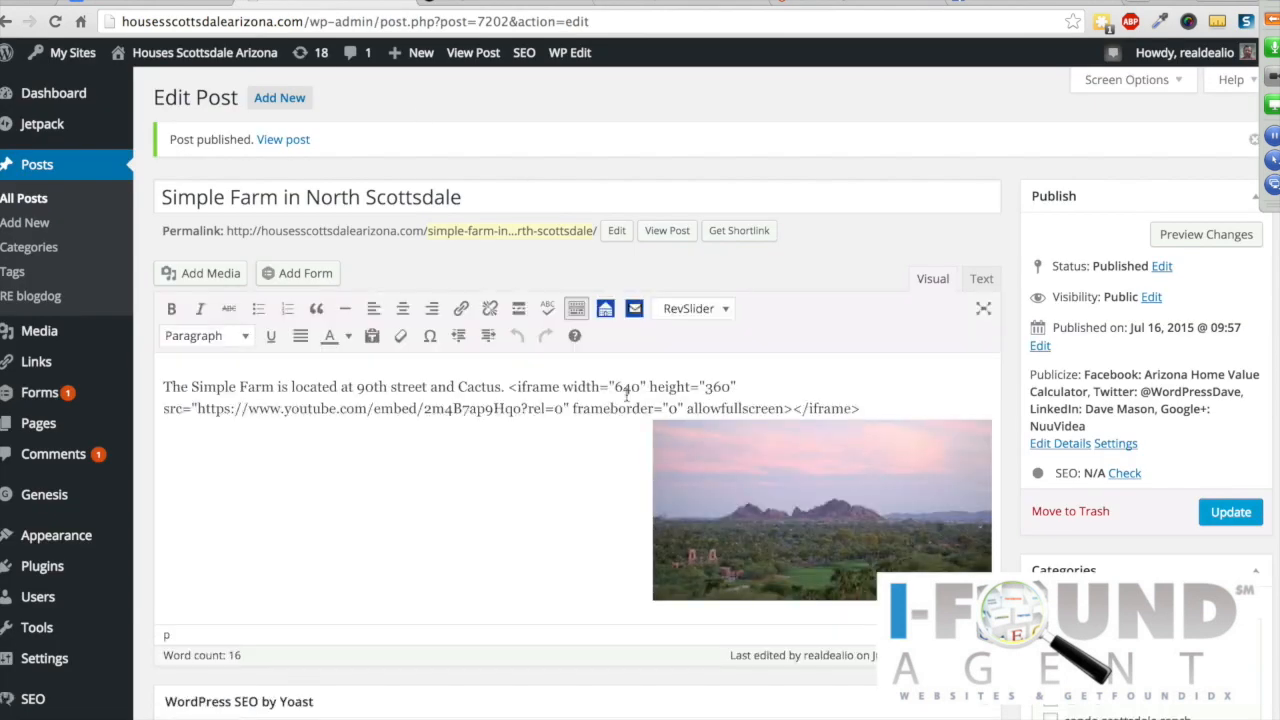
left_click_drag(508, 386, 858, 408)
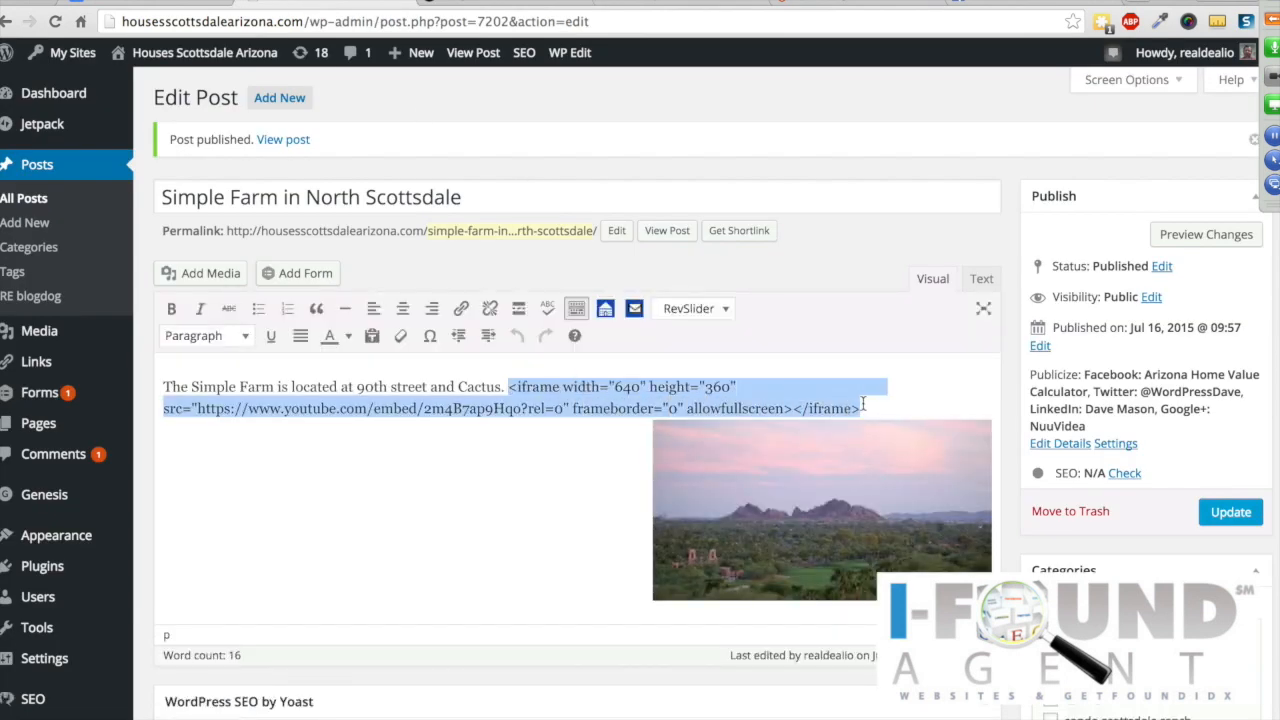
right_click(609, 388)
left_click(679, 446)
left_click(981, 280)
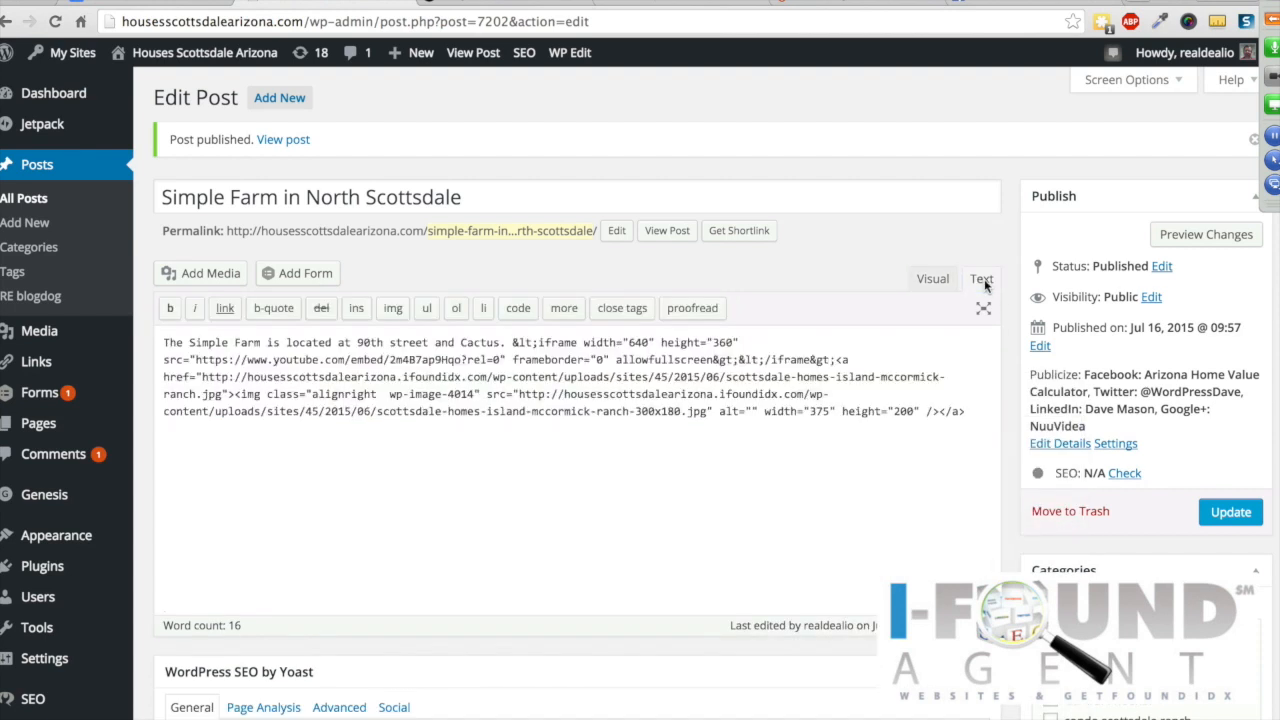
left_click(975, 408)
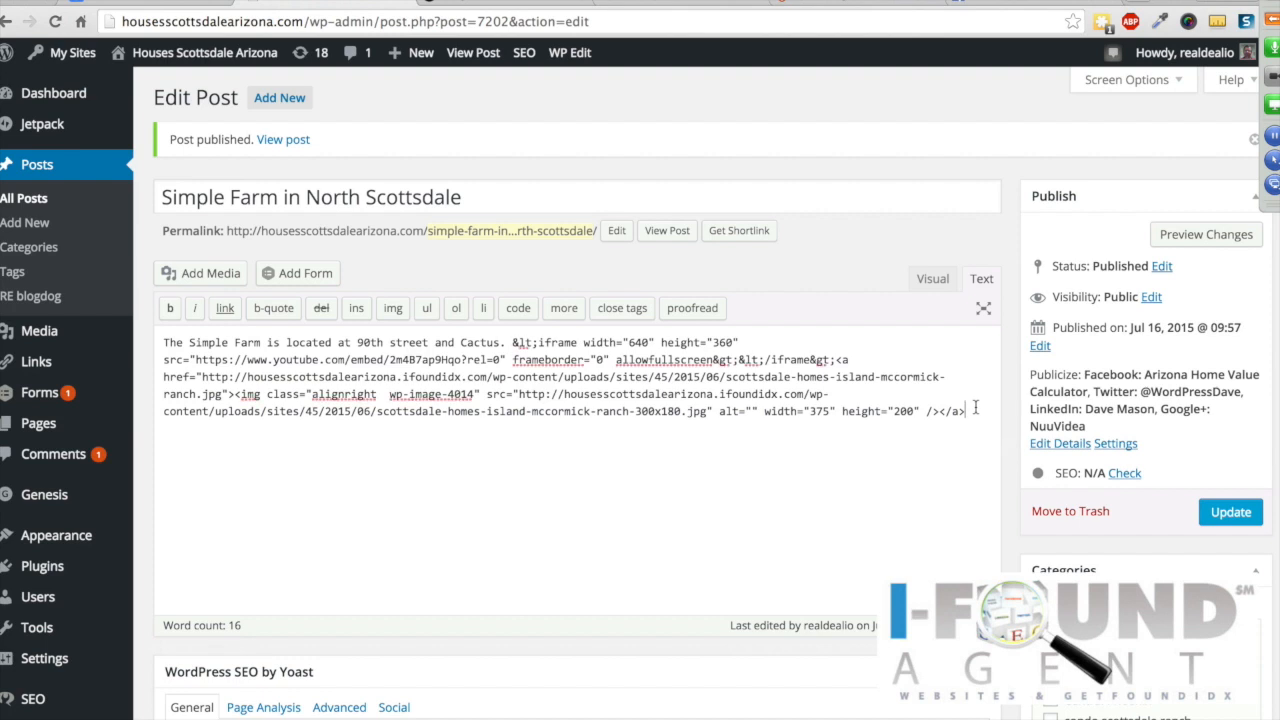
key("Return")
key("Return")
key("ctrl+v")
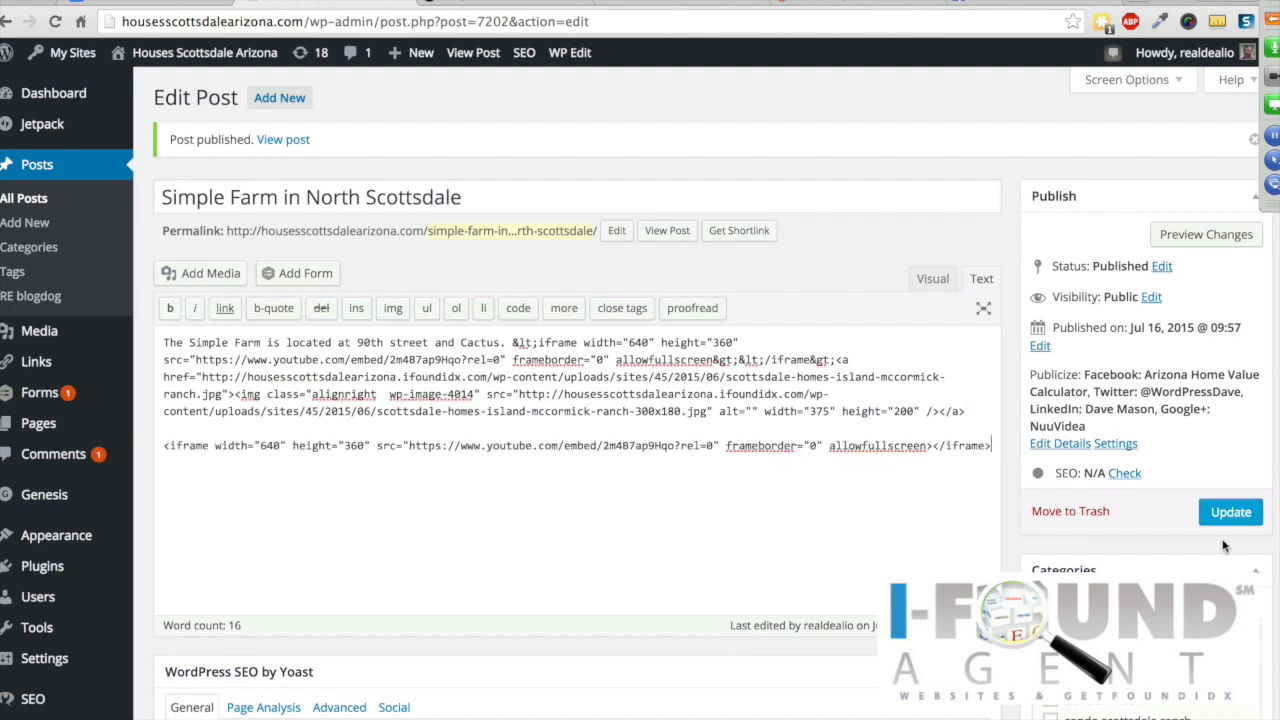
Step: Update the published Simple Farm post and reload the live post page to check it
left_click(1246, 517)
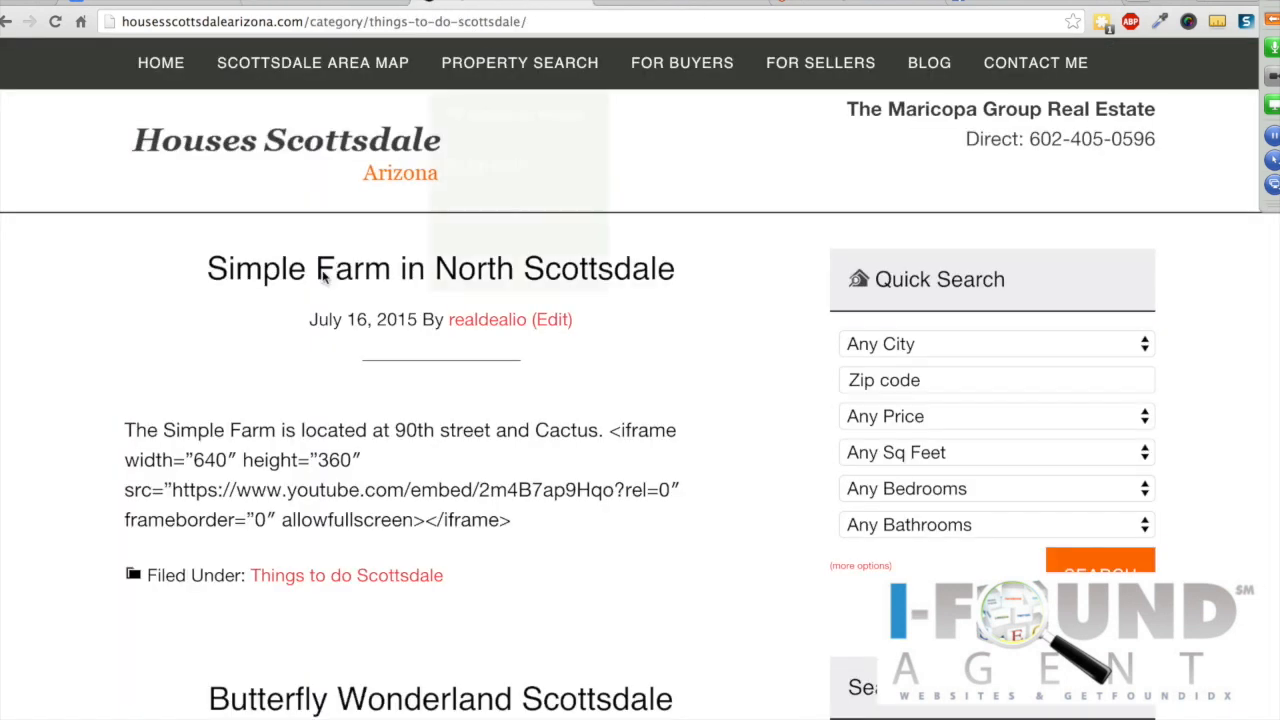
left_click(326, 276)
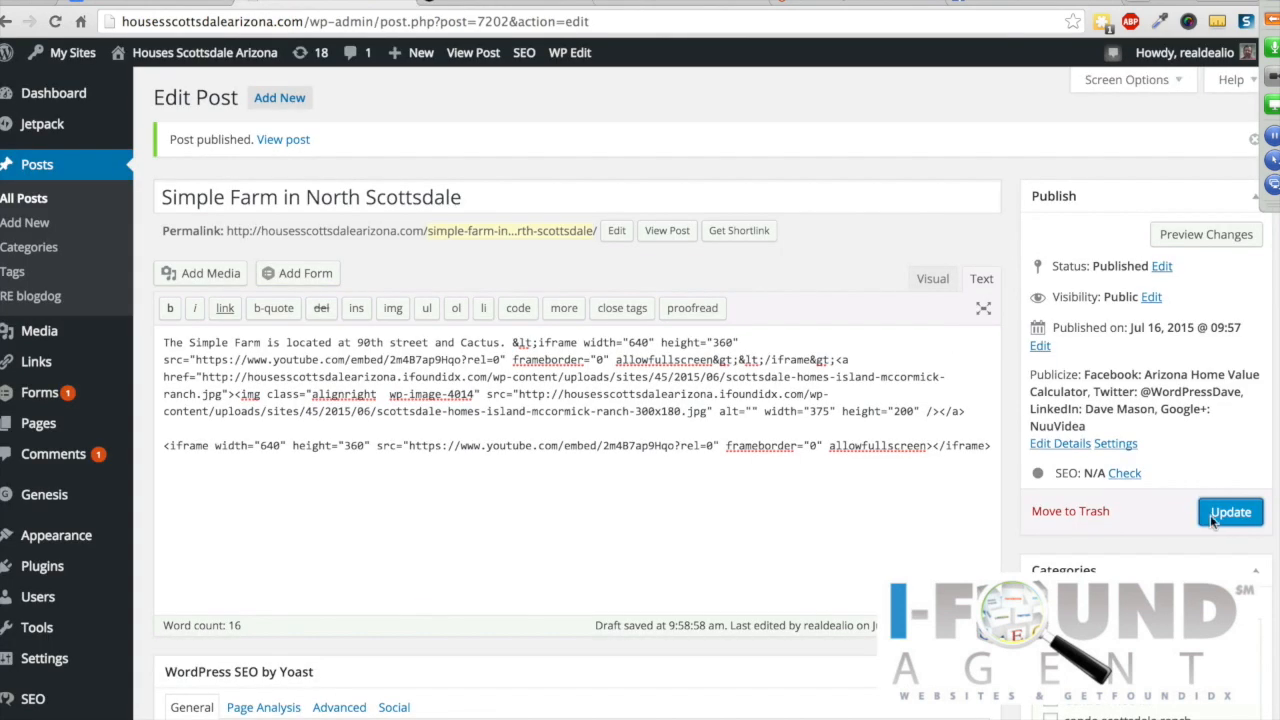
left_click(1208, 516)
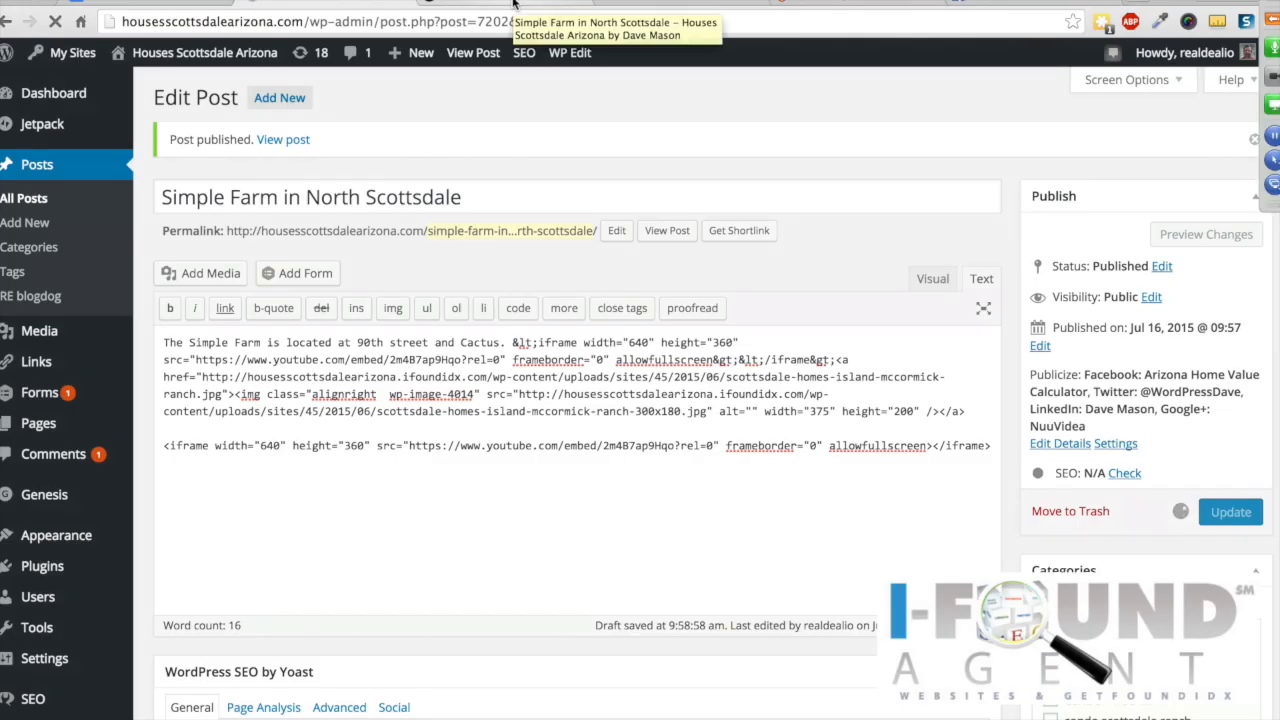
left_click(513, 5)
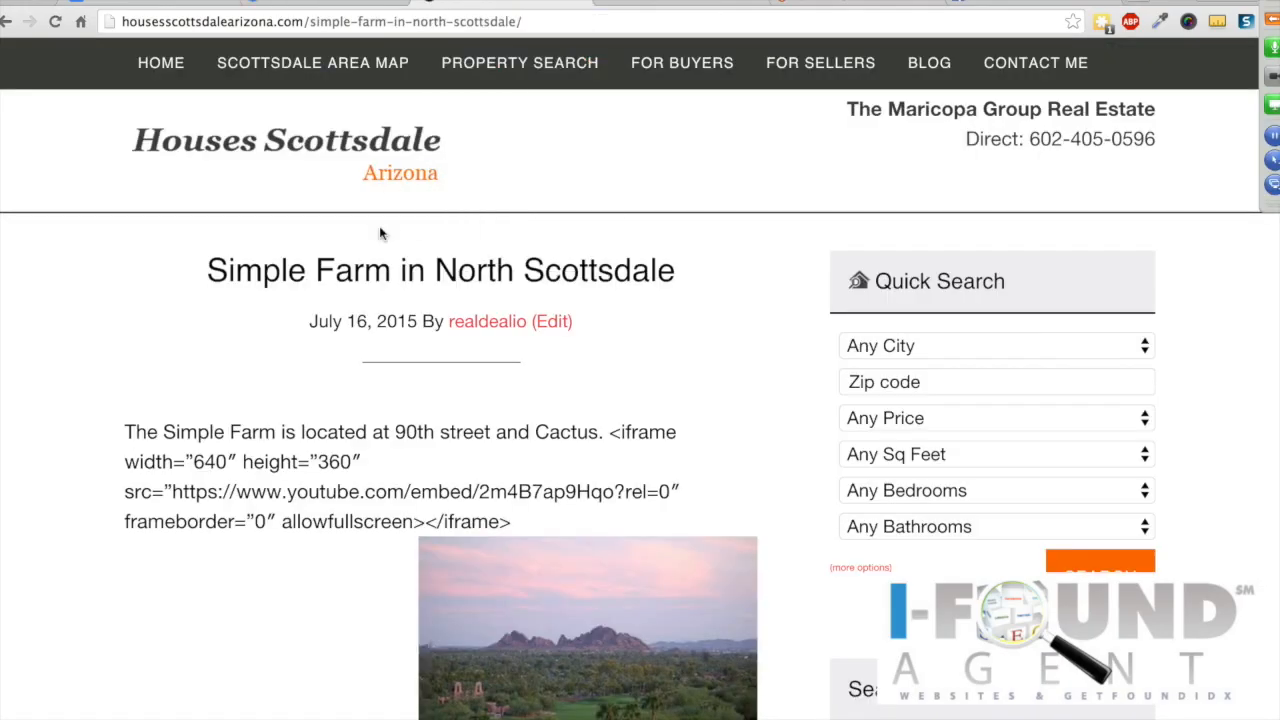
left_click(57, 22)
left_click(325, 3)
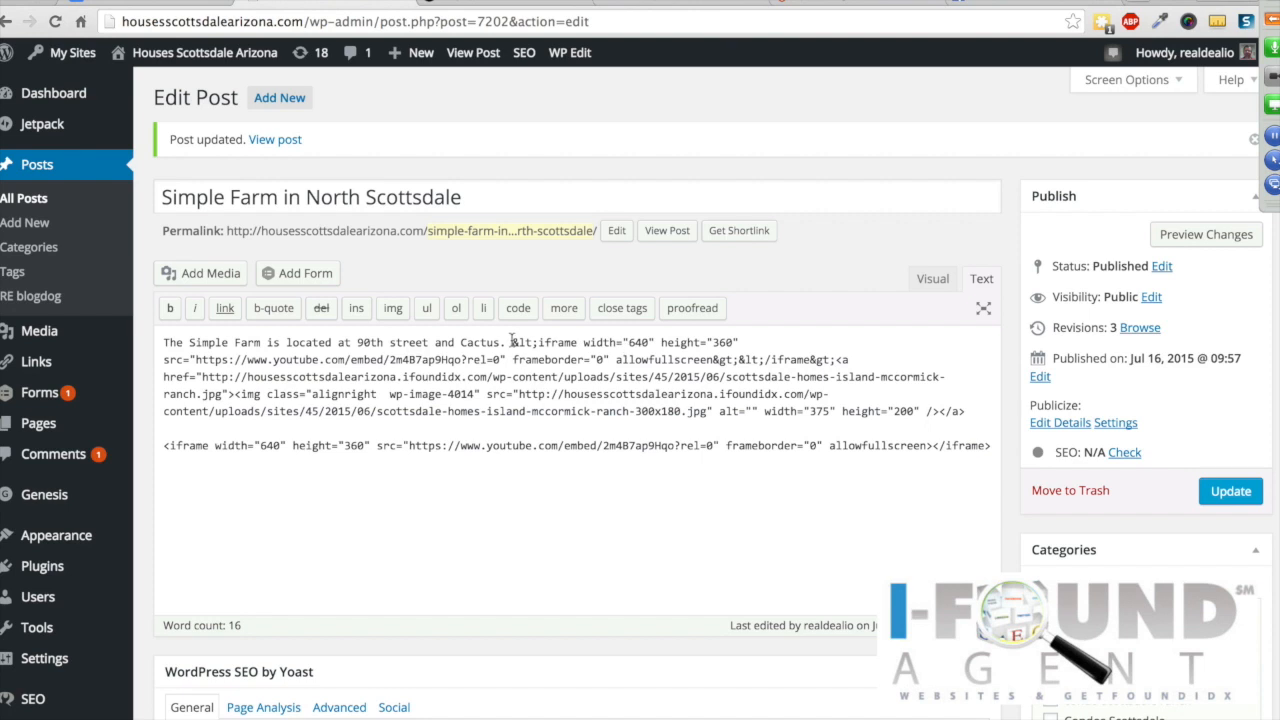
Step: Replace all HTML after the first sentence with the iframe code on its own line, then review in Visual view
left_click(512, 342)
left_click_drag(512, 342, 591, 377)
left_click_drag(678, 424, 995, 460)
key("BackSpace")
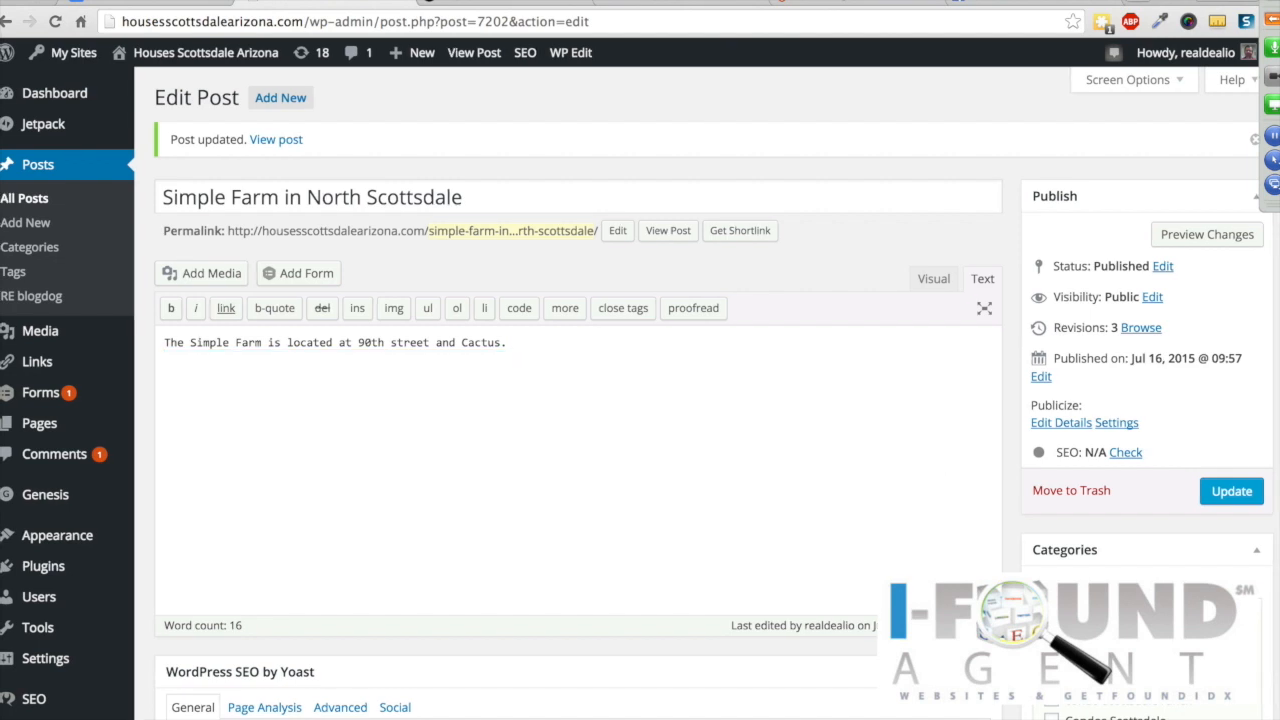
key("Return")
key("Return")
key("super+v")
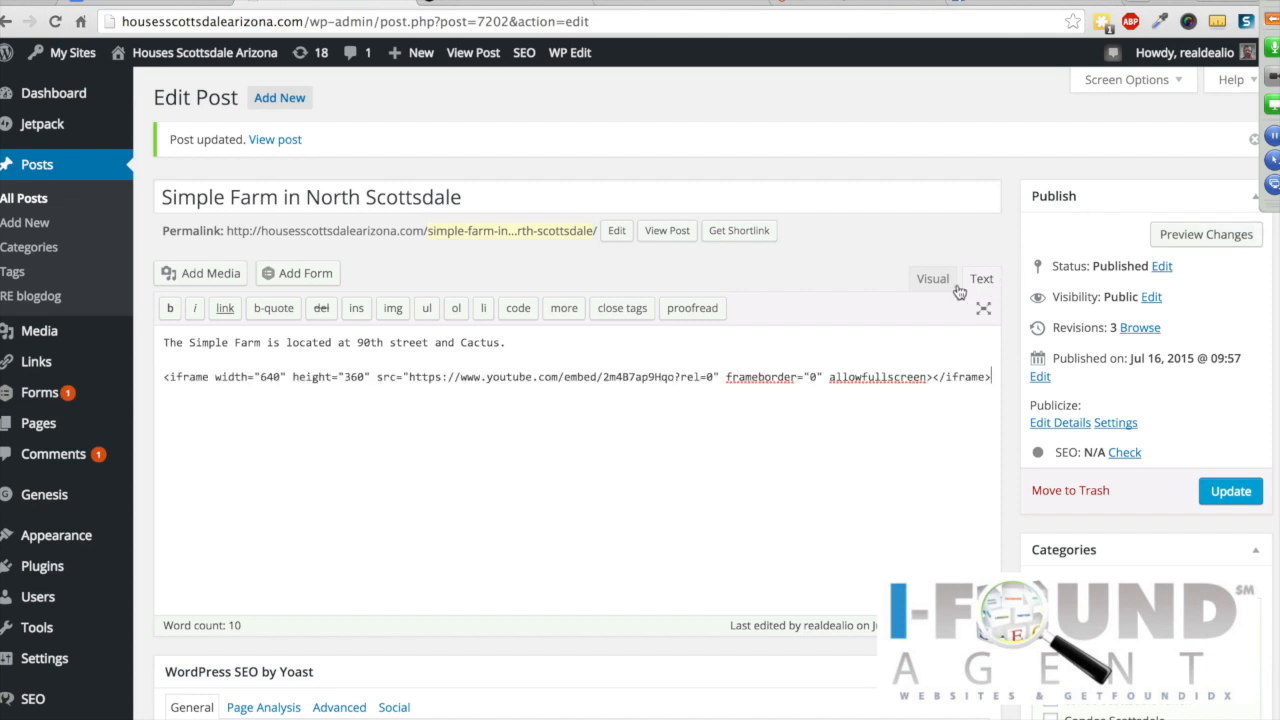
left_click(933, 280)
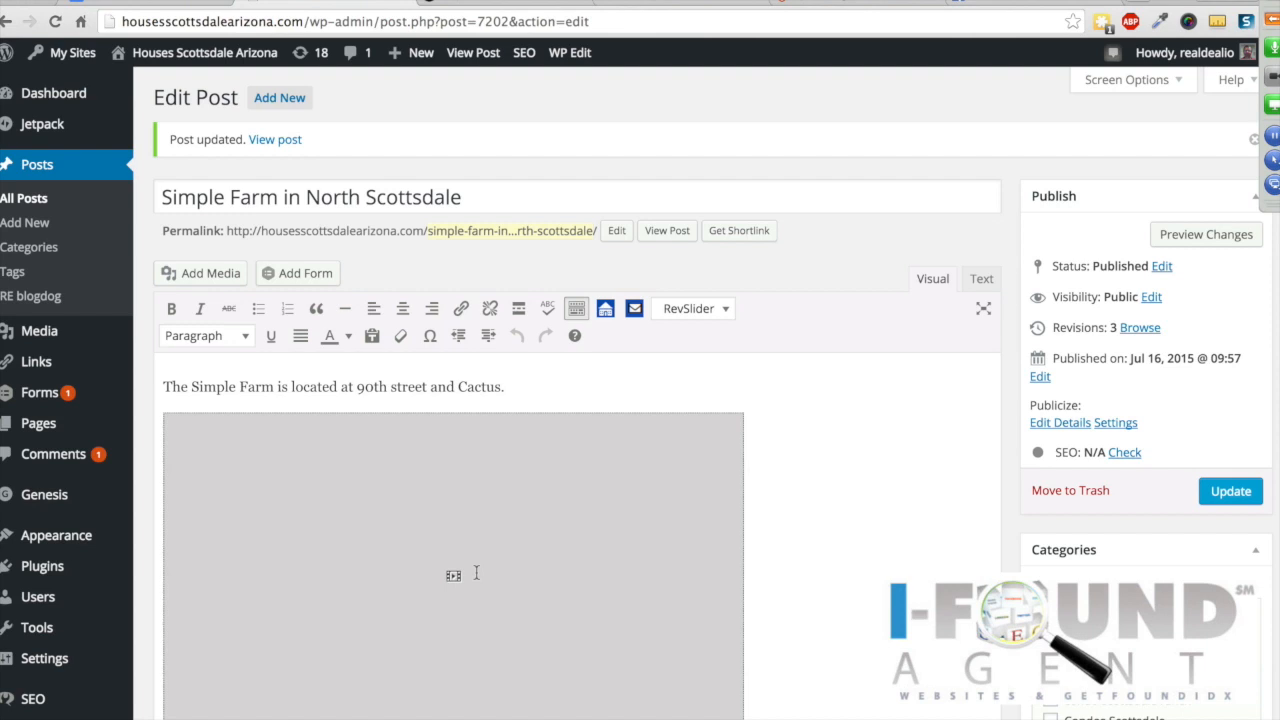
scroll(485, 566, "down", 1)
left_click(530, 387)
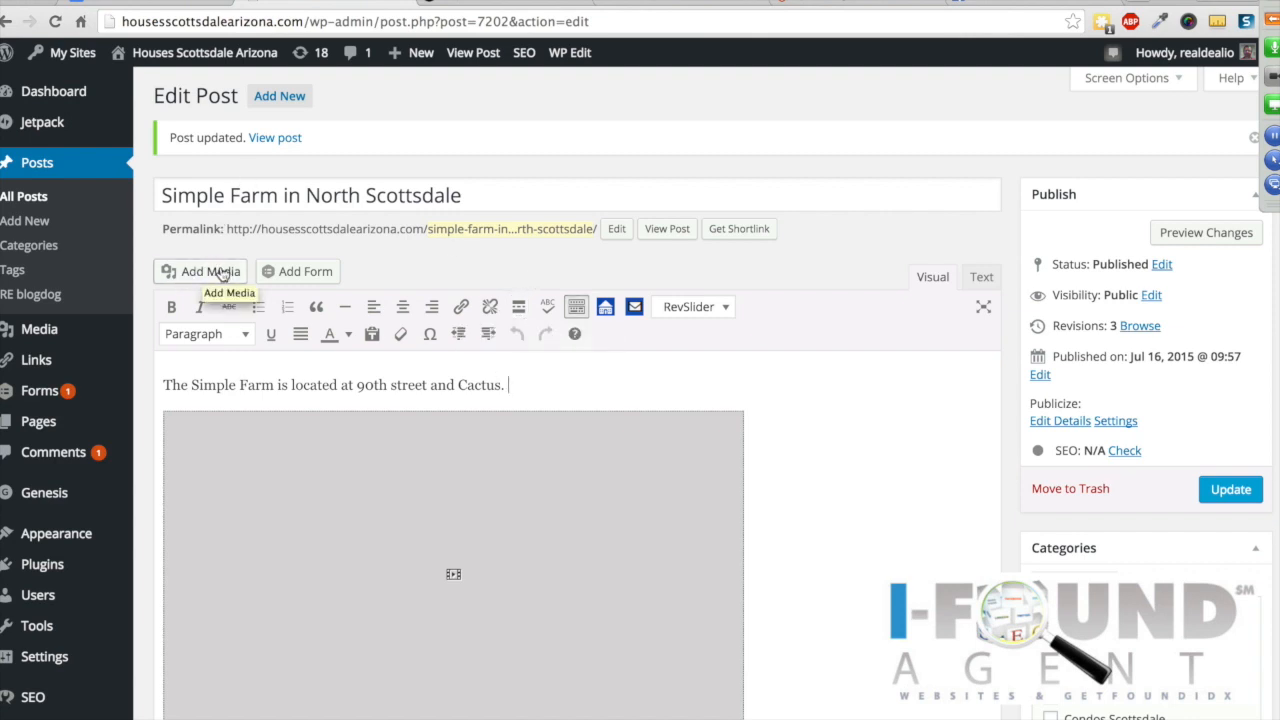
Step: Insert the cactus sunset photo from the Media Library, update the post, and view its public page
left_click(205, 272)
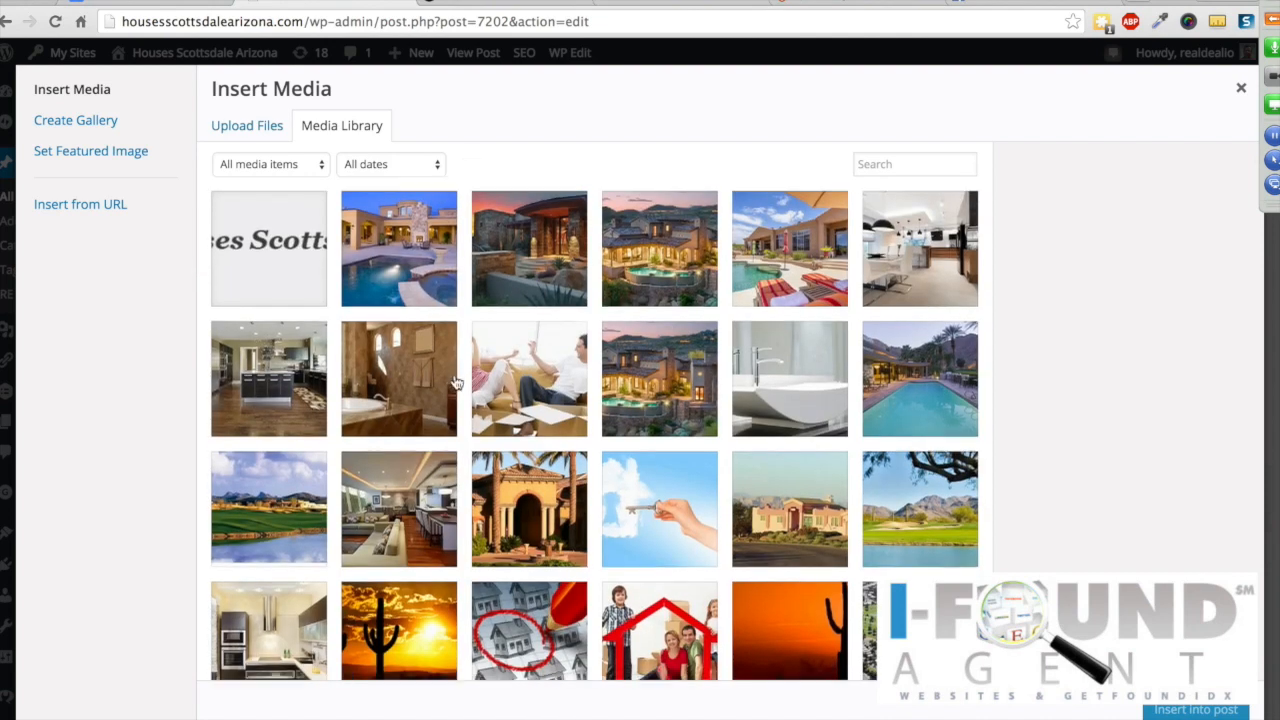
scroll(455, 380, "down", 3)
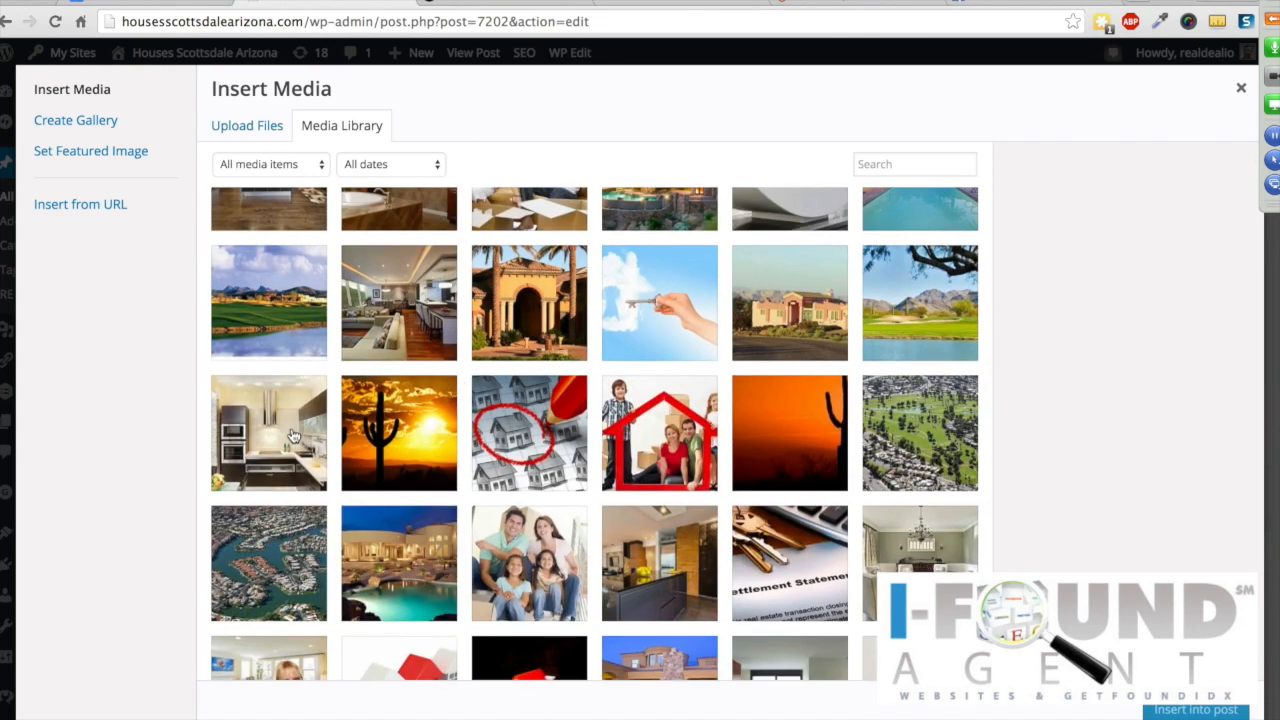
left_click(395, 425)
left_click(395, 425)
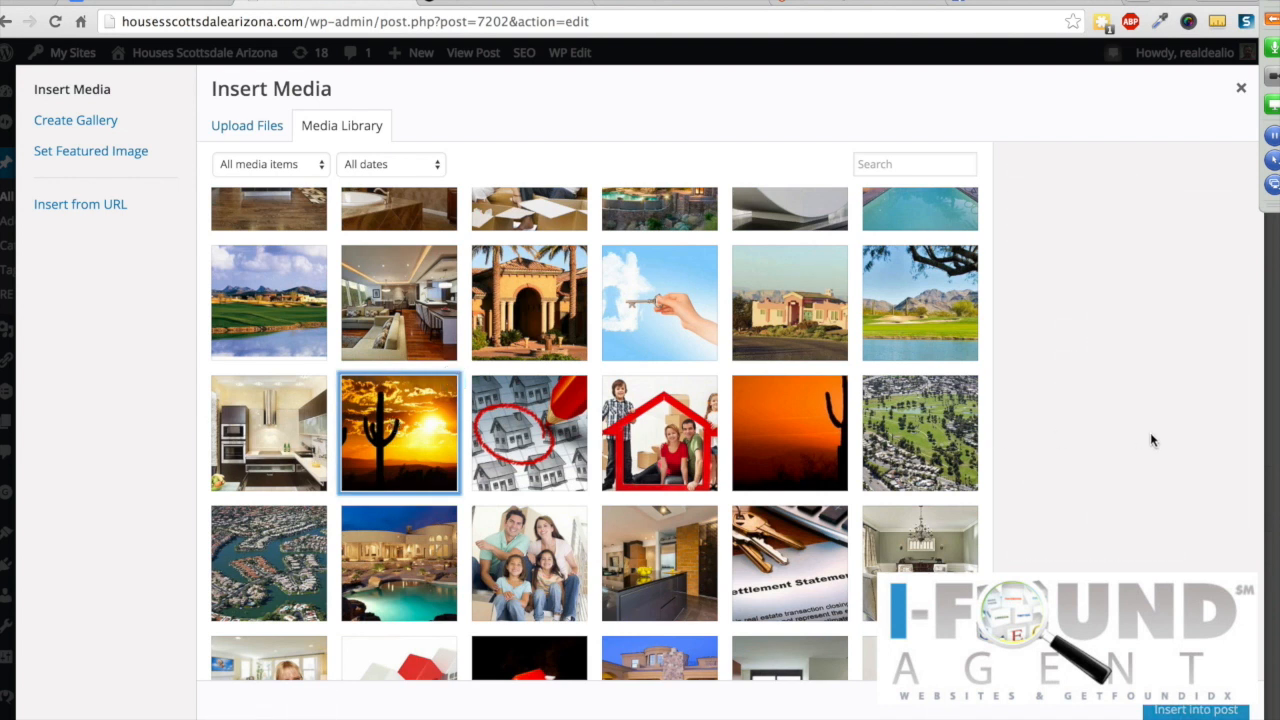
left_click(420, 437)
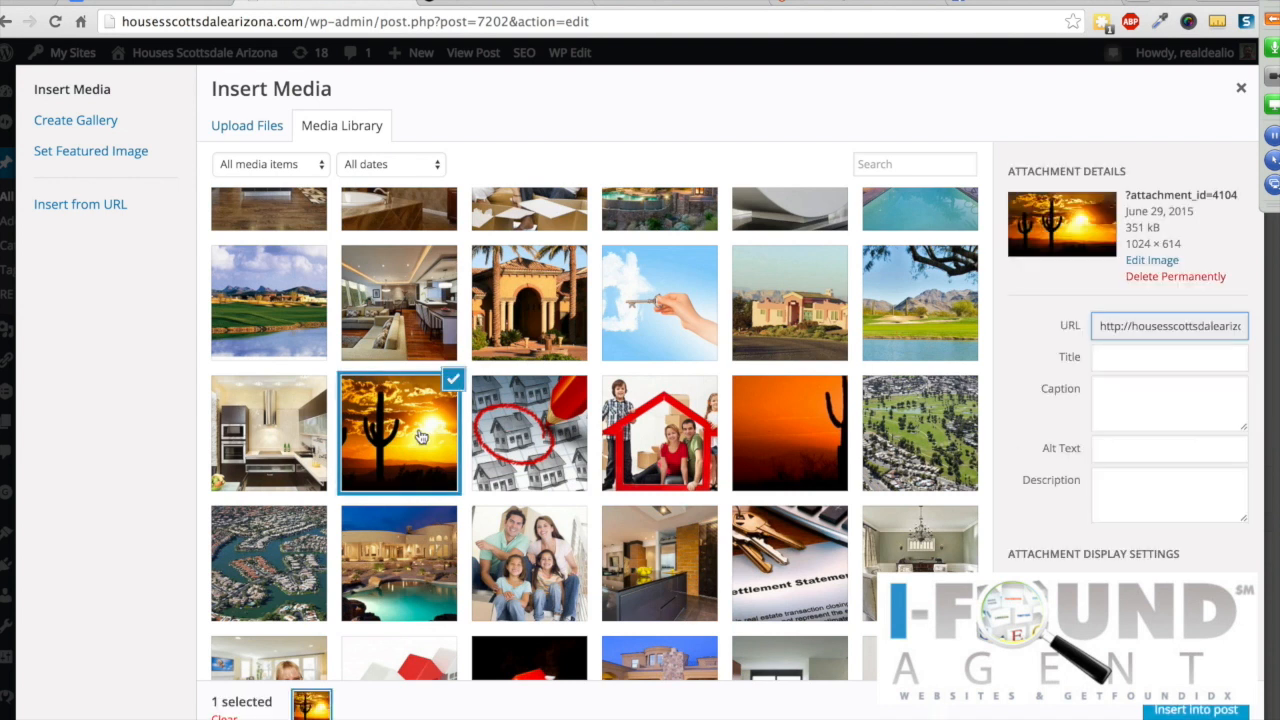
scroll(1134, 513, "down", 2)
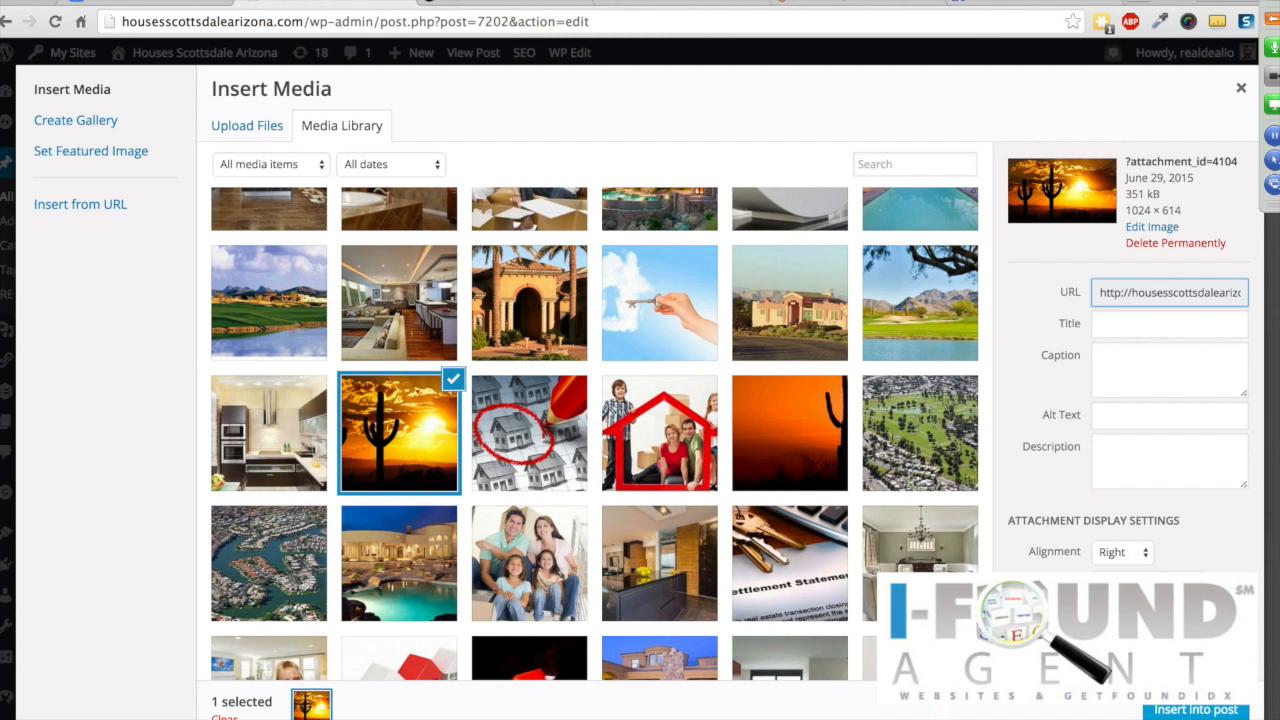
left_click(1193, 710)
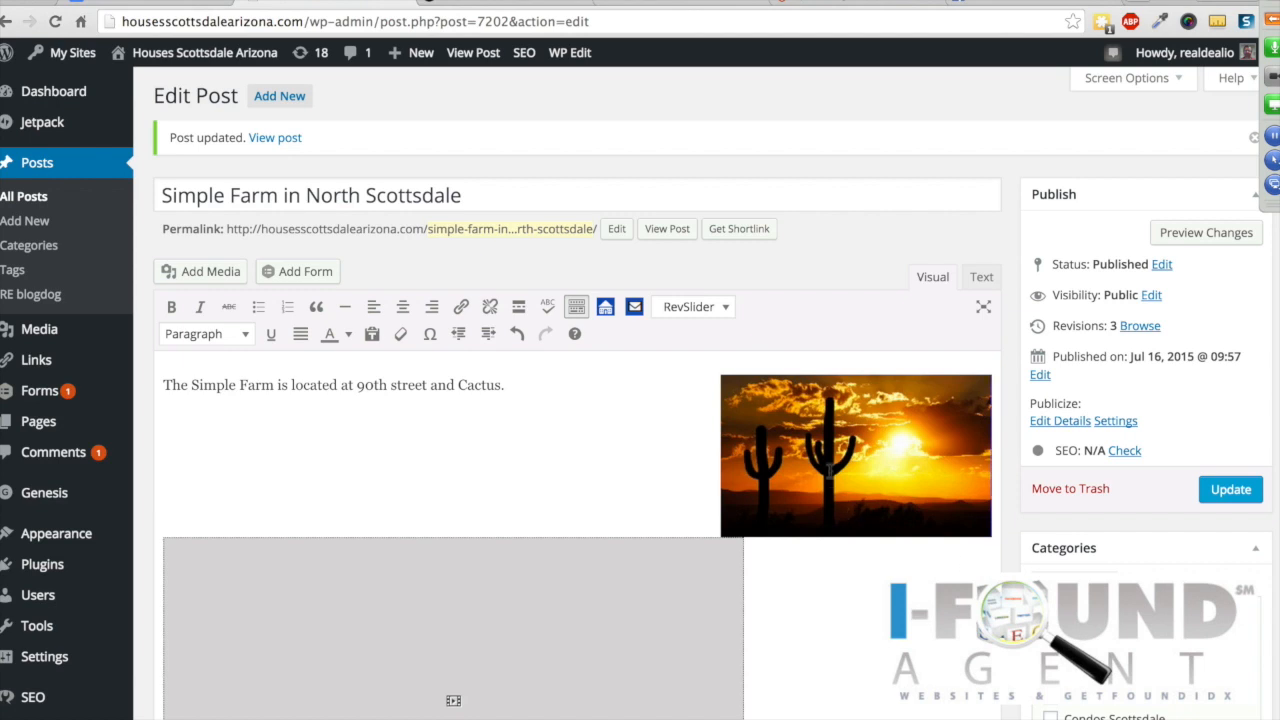
left_click(1224, 490)
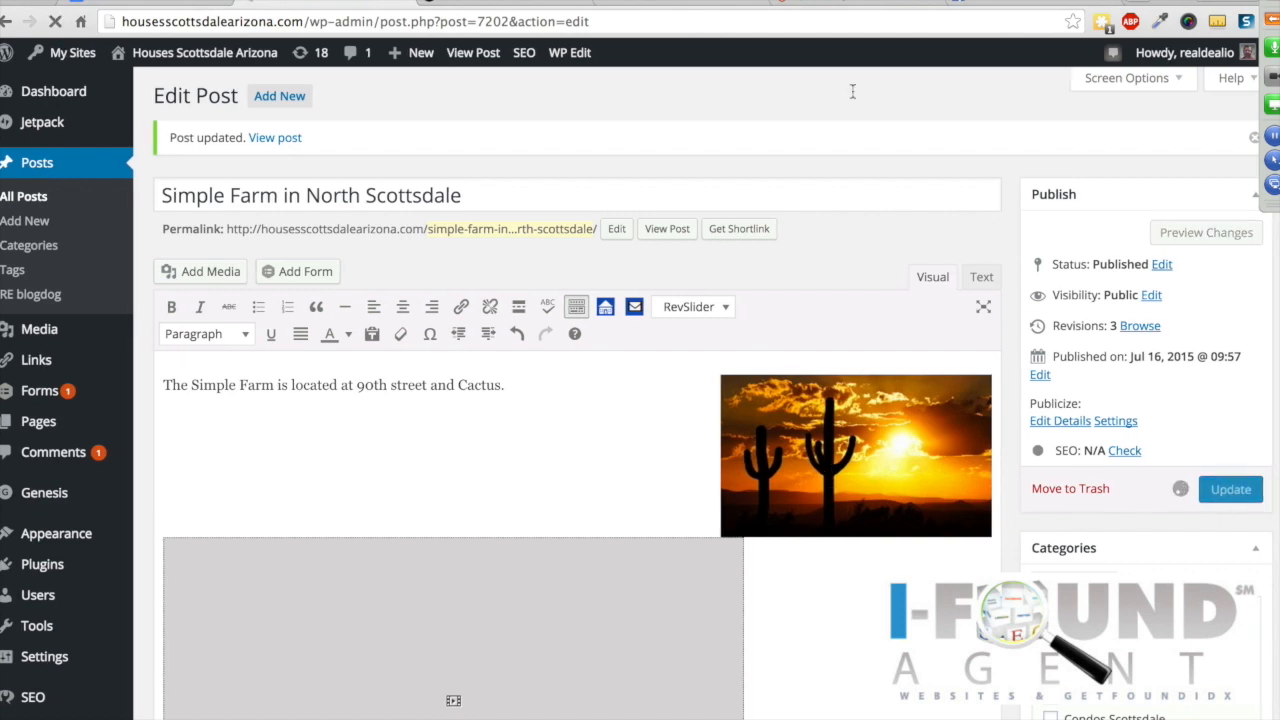
left_click(490, 3)
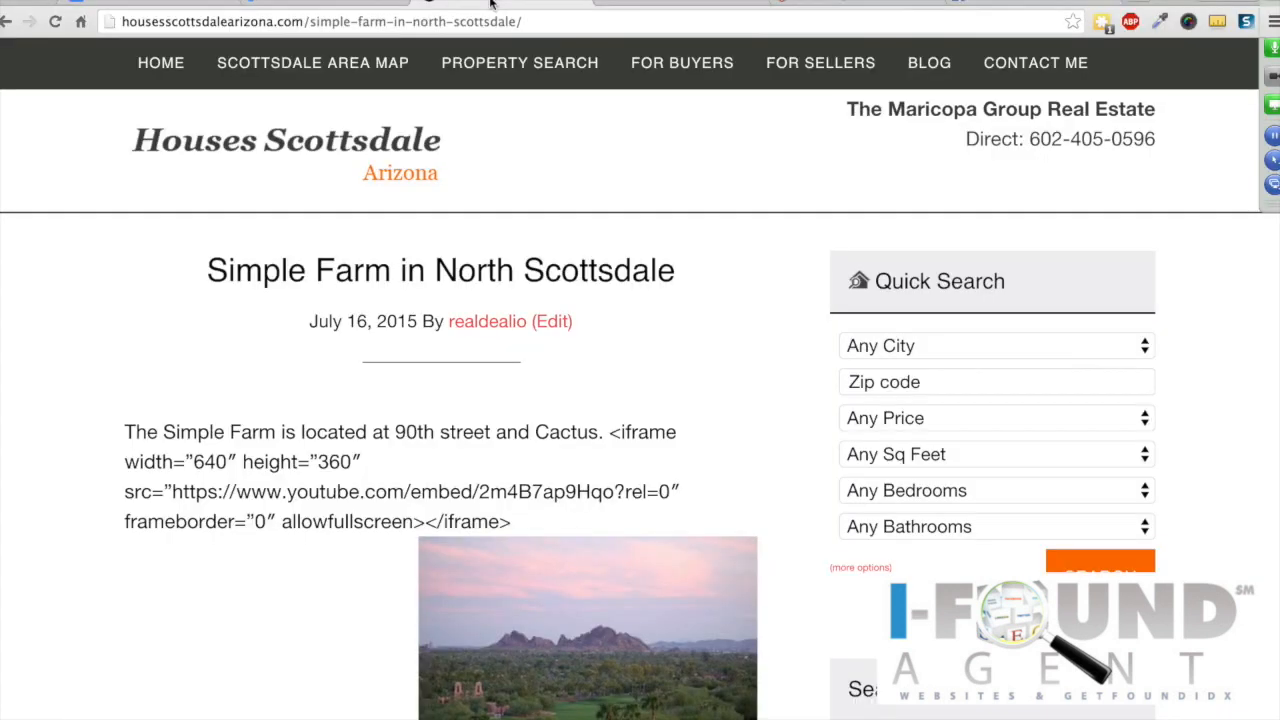
Step: Reload the live Simple Farm page to confirm the sunset photo and embedded video, then return to the editor
left_click(55, 22)
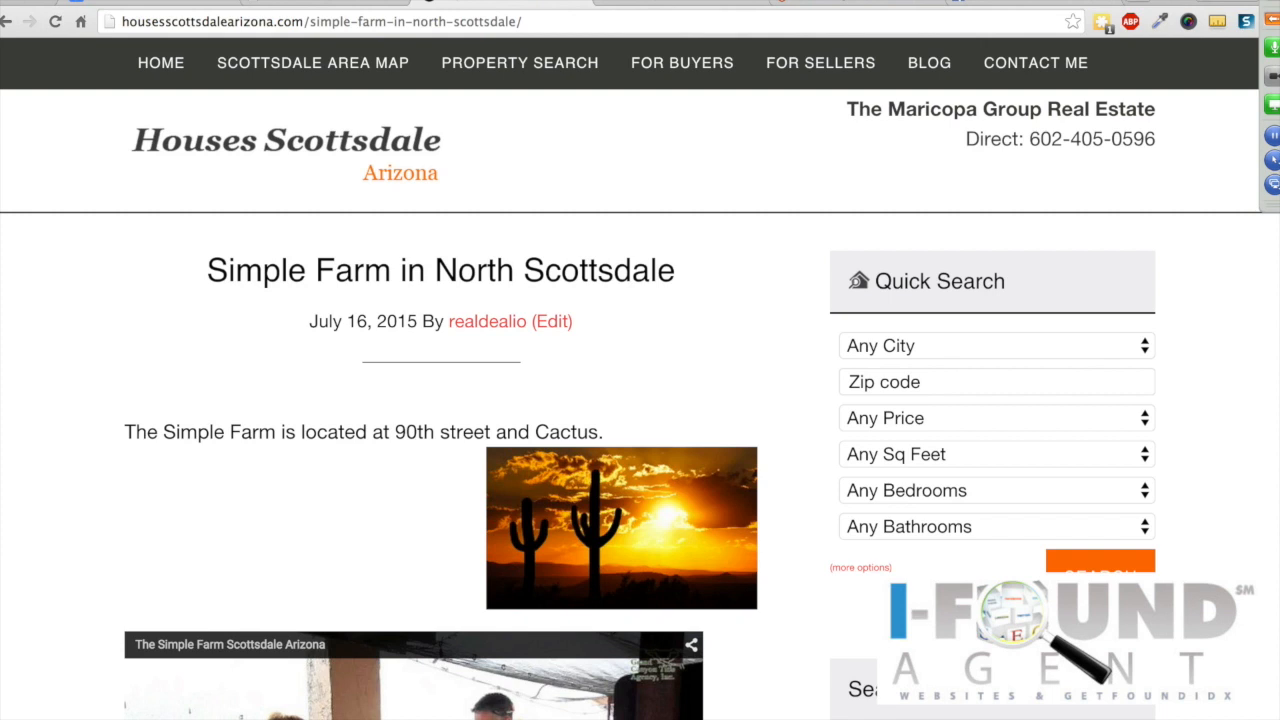
scroll(222, 328, "down", 3)
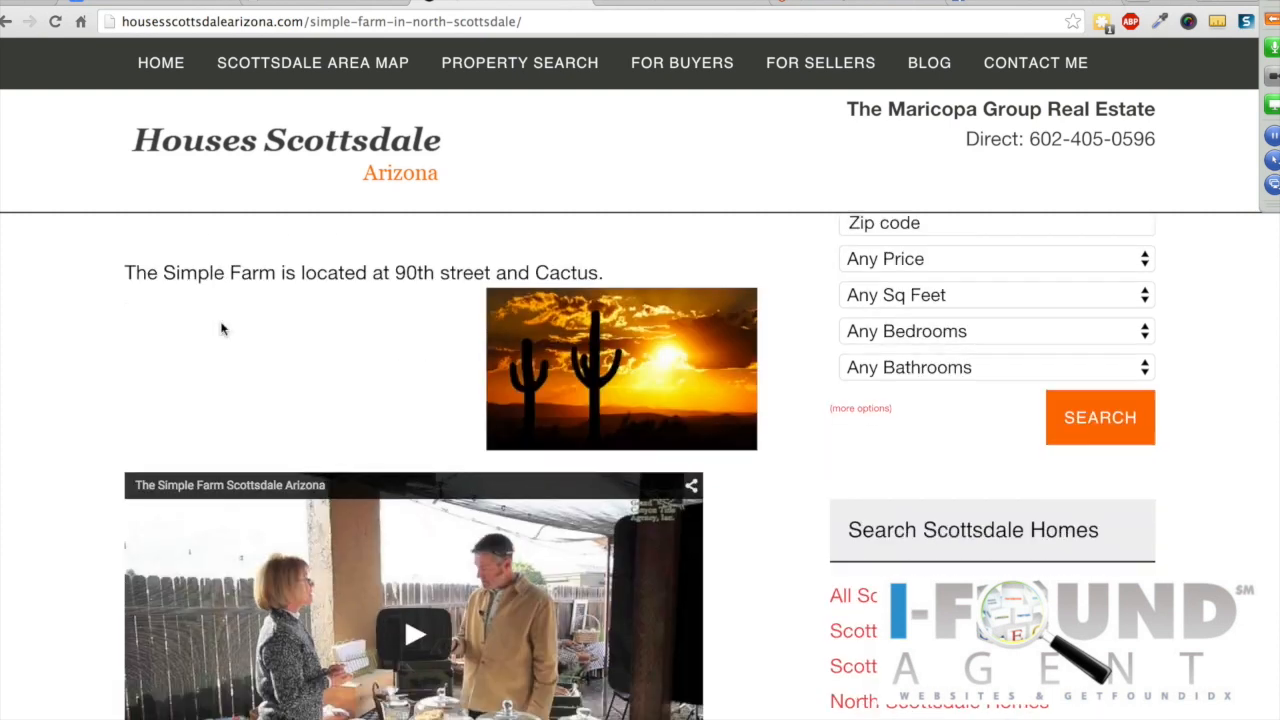
scroll(222, 328, "up", 1)
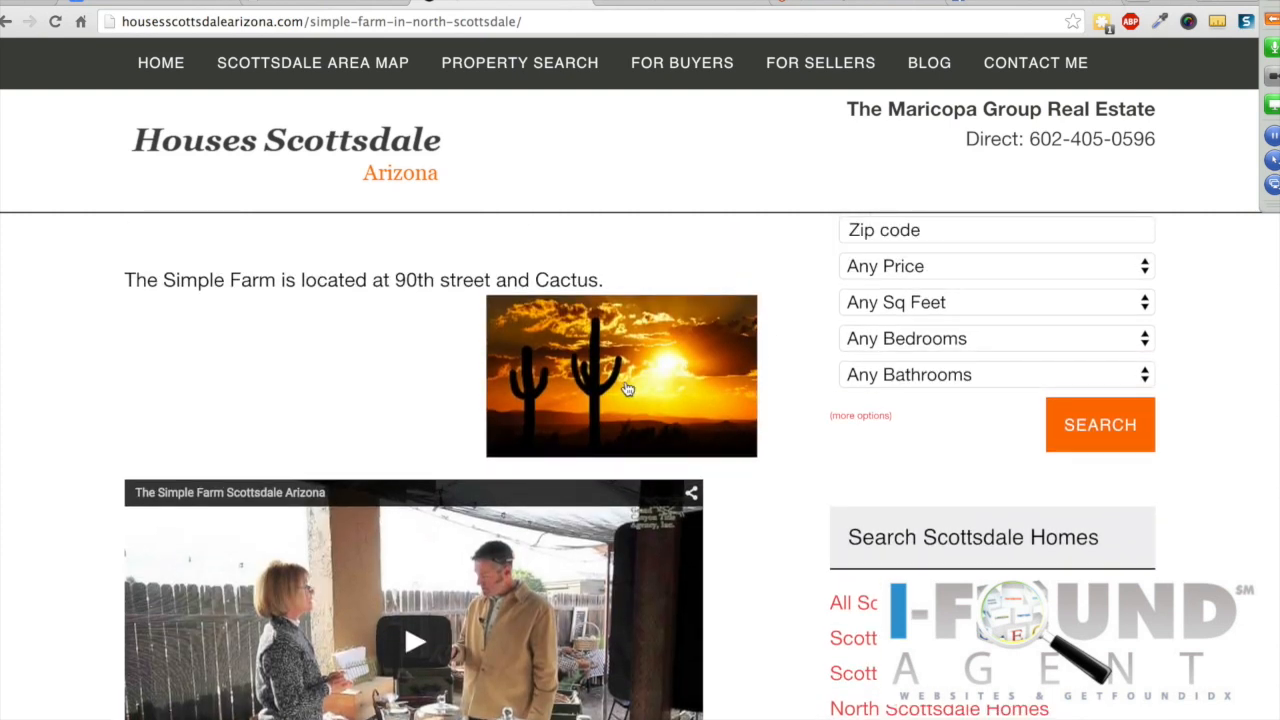
scroll(470, 505, "down", 2)
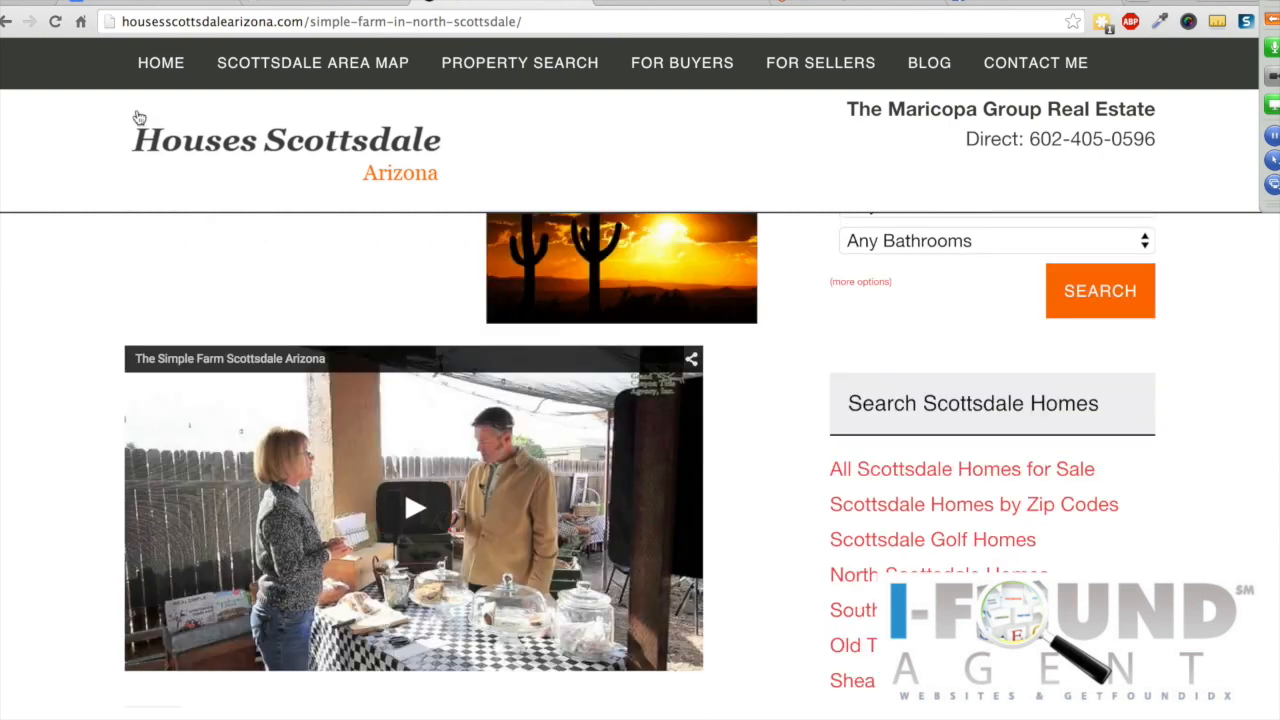
left_click(300, 4)
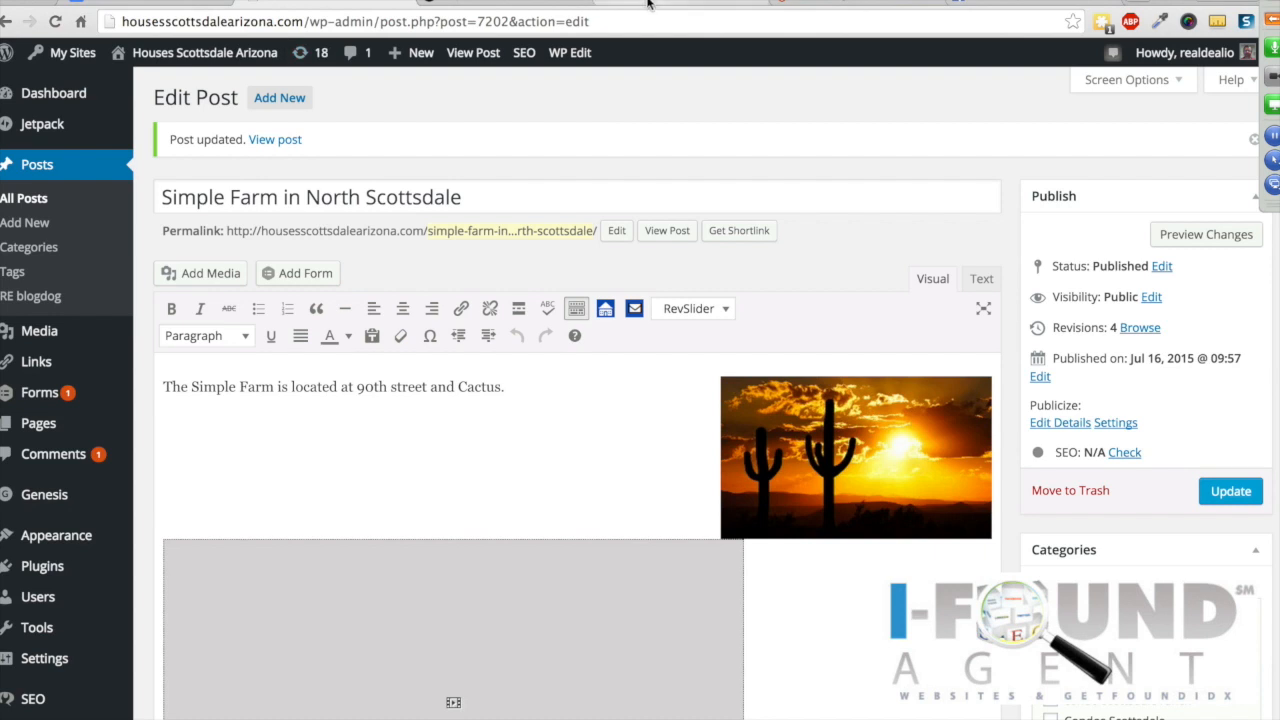
Step: Copy the farm video's URL from the YouTube address bar and return to the WordPress editor
left_click(647, 3)
scroll(485, 155, "up", 1)
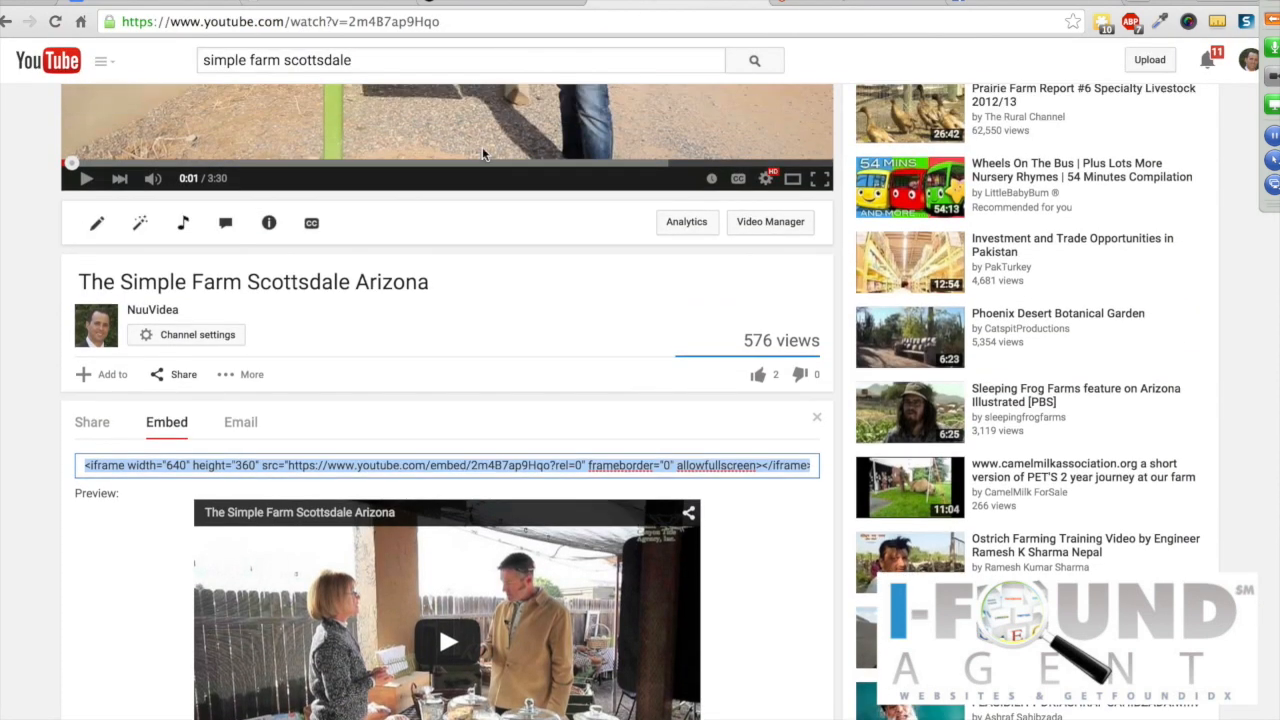
scroll(482, 153, "up", 5)
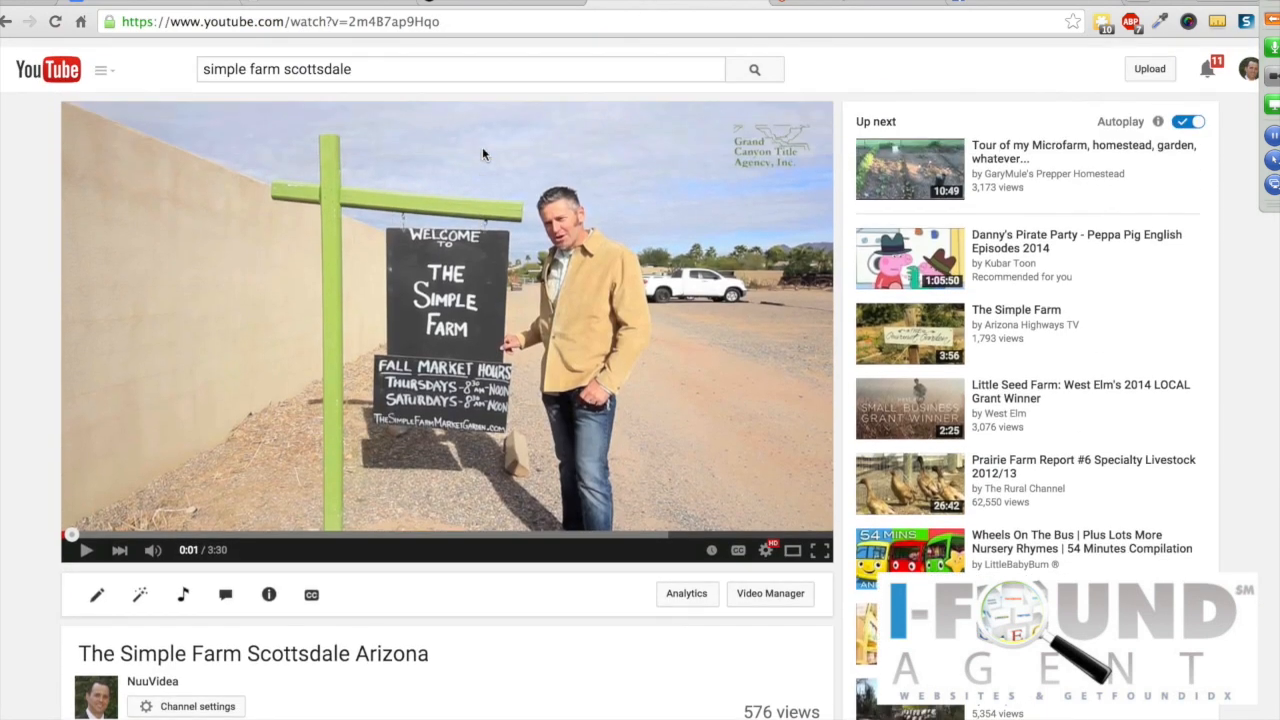
scroll(482, 154, "down", 1)
left_click_drag(448, 22, 109, 22)
key("ctrl+c")
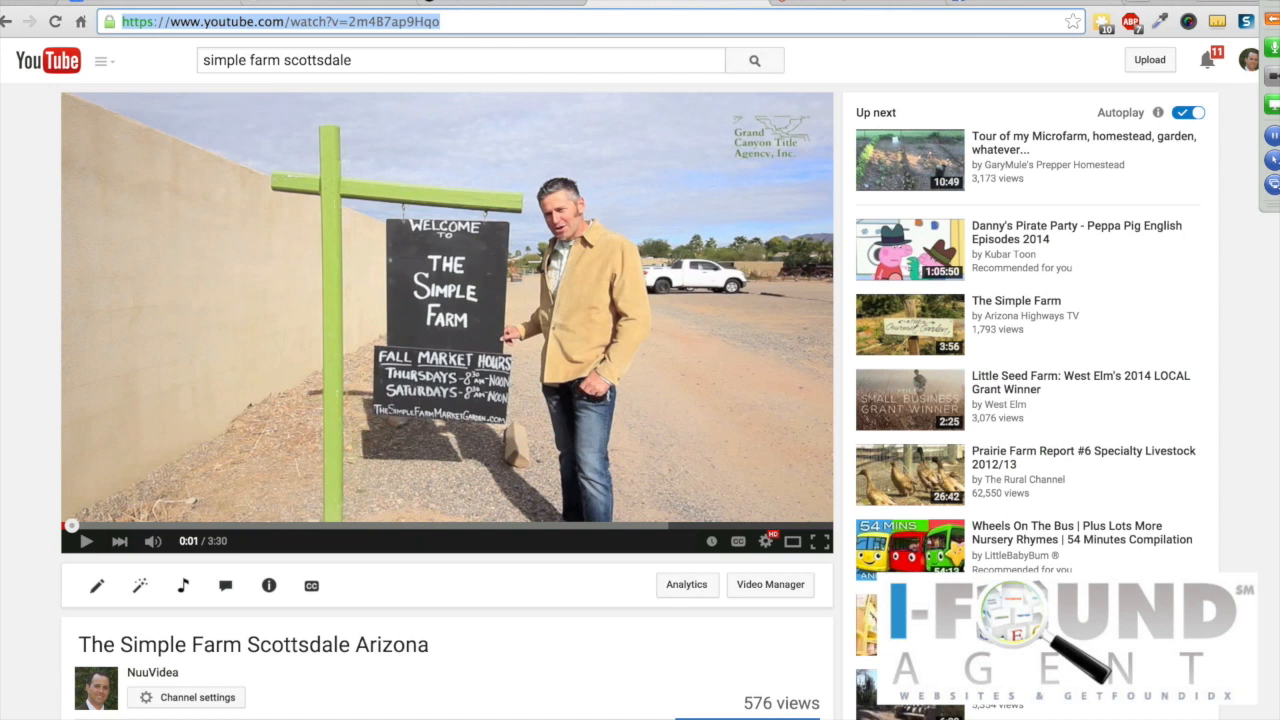
left_click(326, 5)
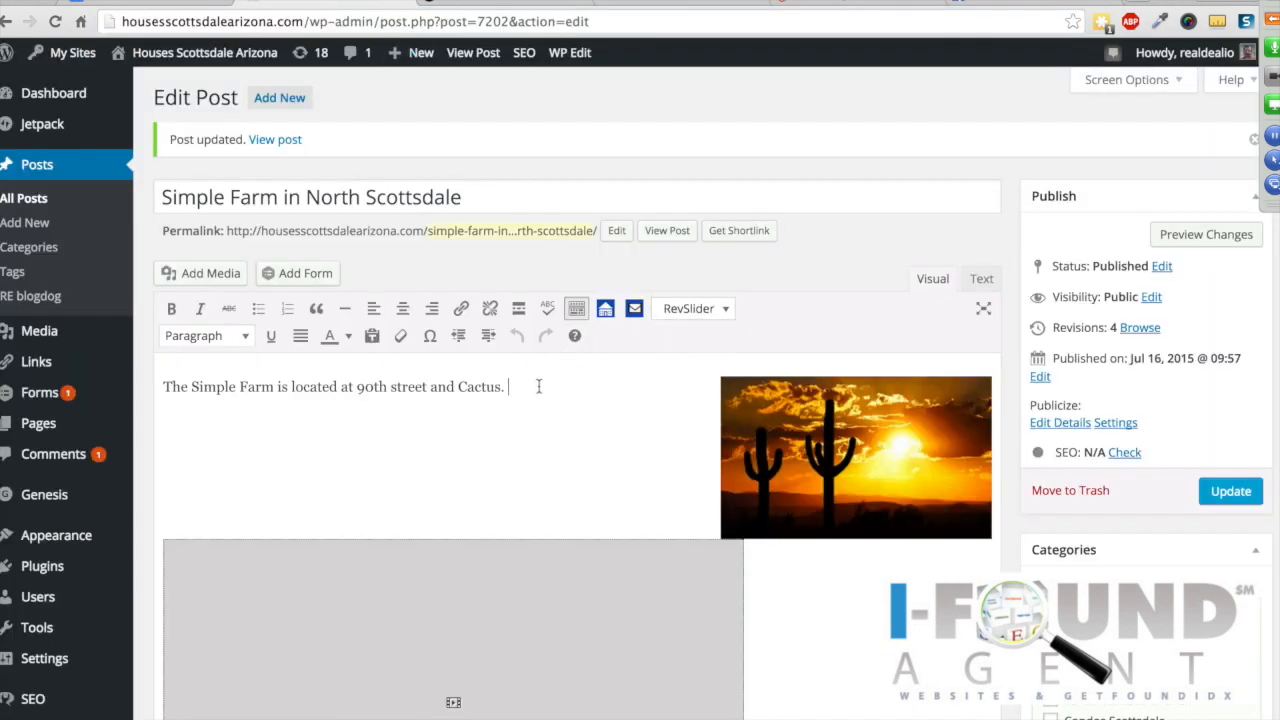
Step: Paste the YouTube watch URL after 'Cactus.', correcting the https, and update the post
key("Return")
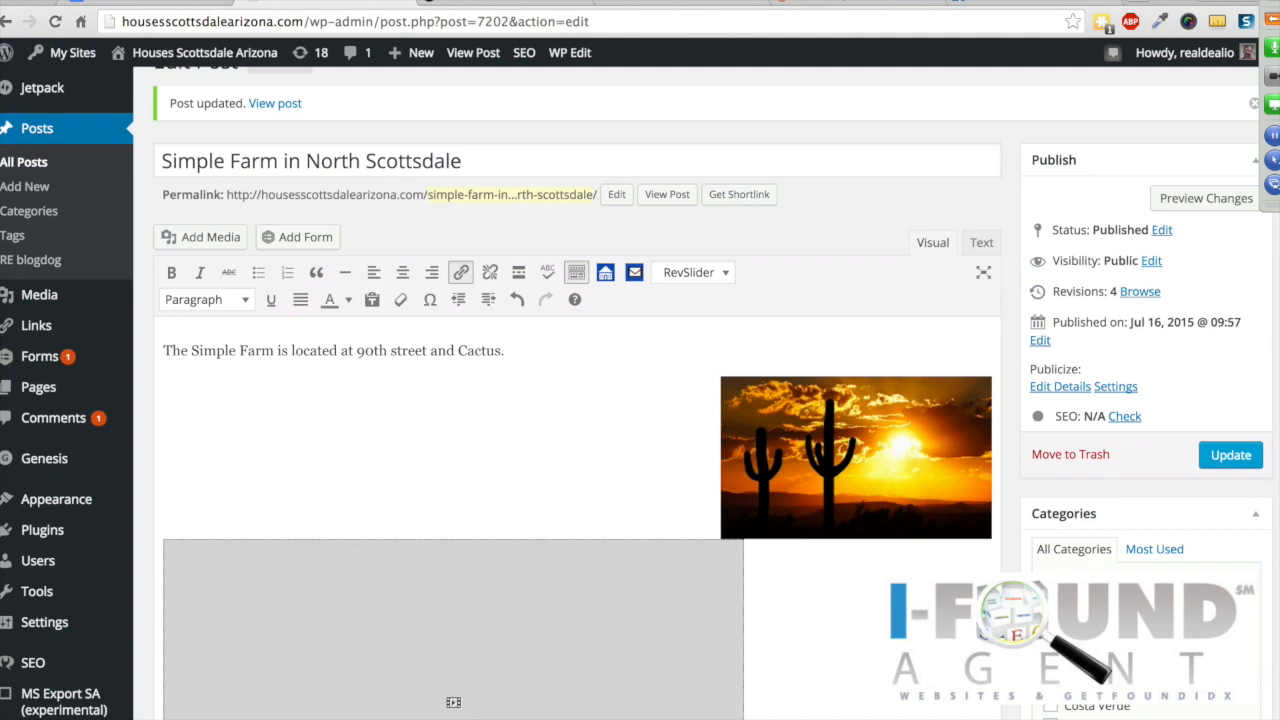
left_click(540, 356)
key("ctrl+v")
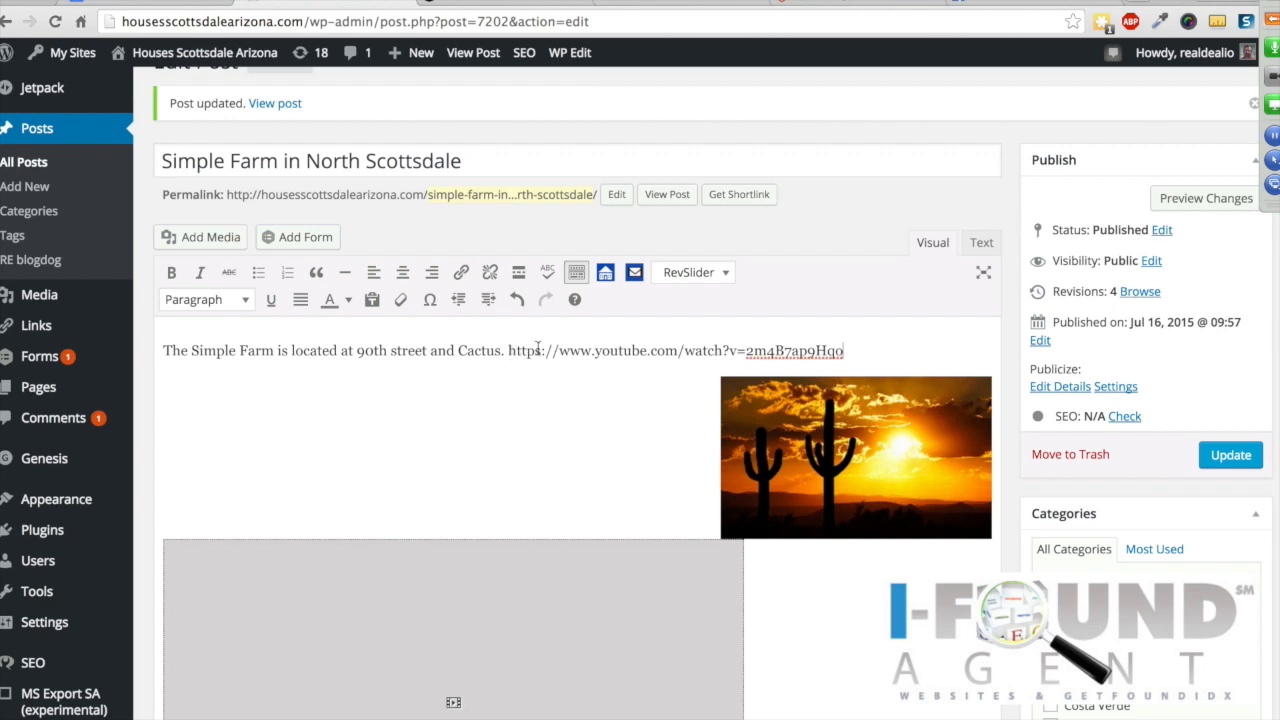
key("BackSpace")
type("s")
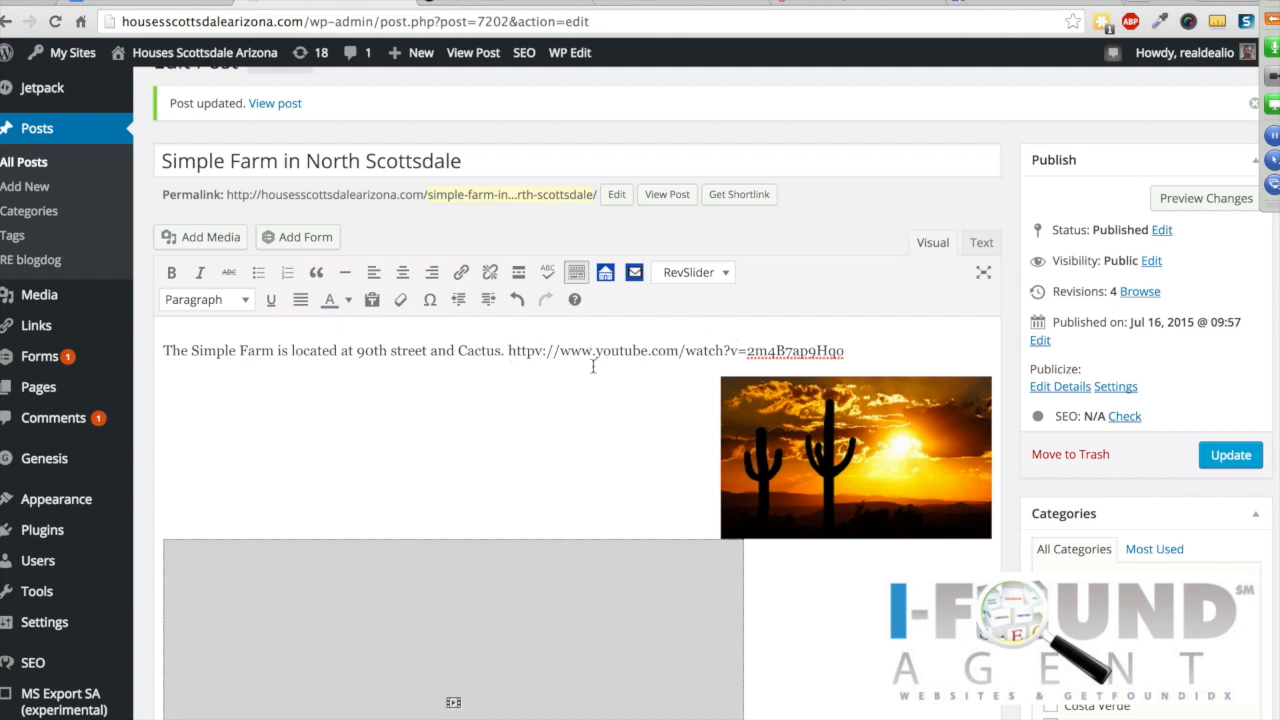
left_click(1228, 453)
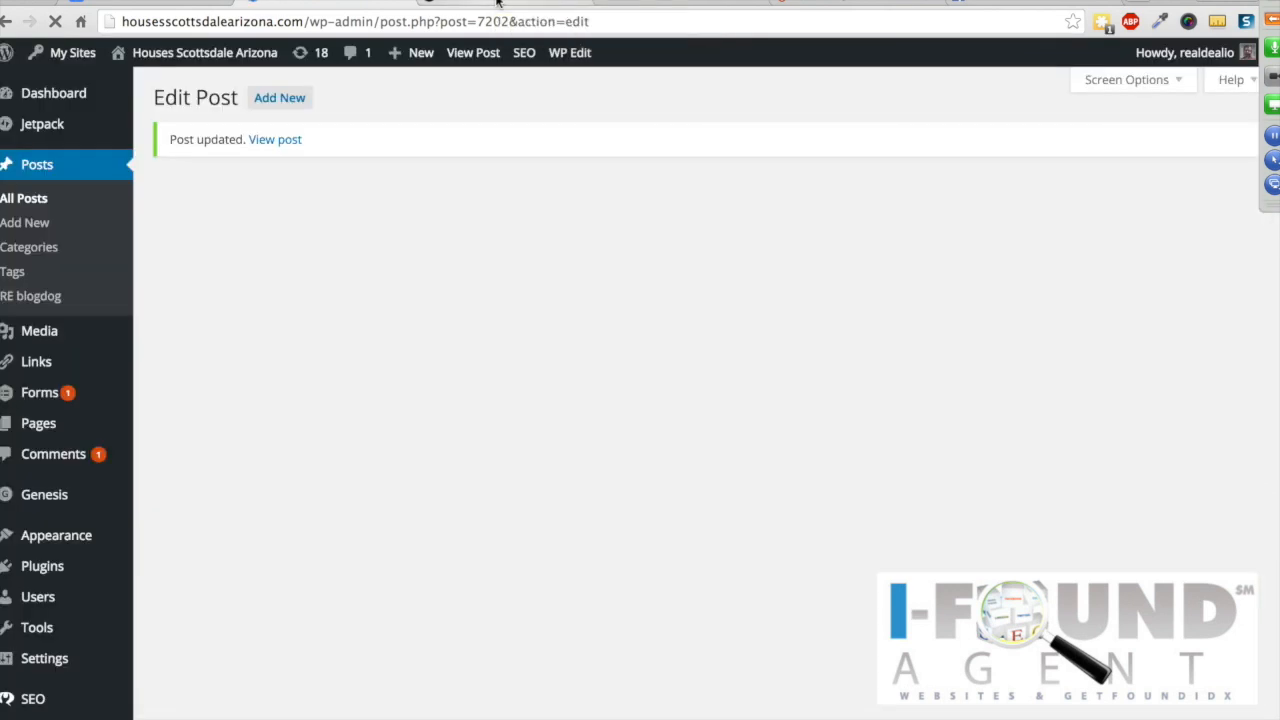
Step: Reload the public post to see the pasted URL rendered as an embedded video, then return to editing
left_click(497, 3)
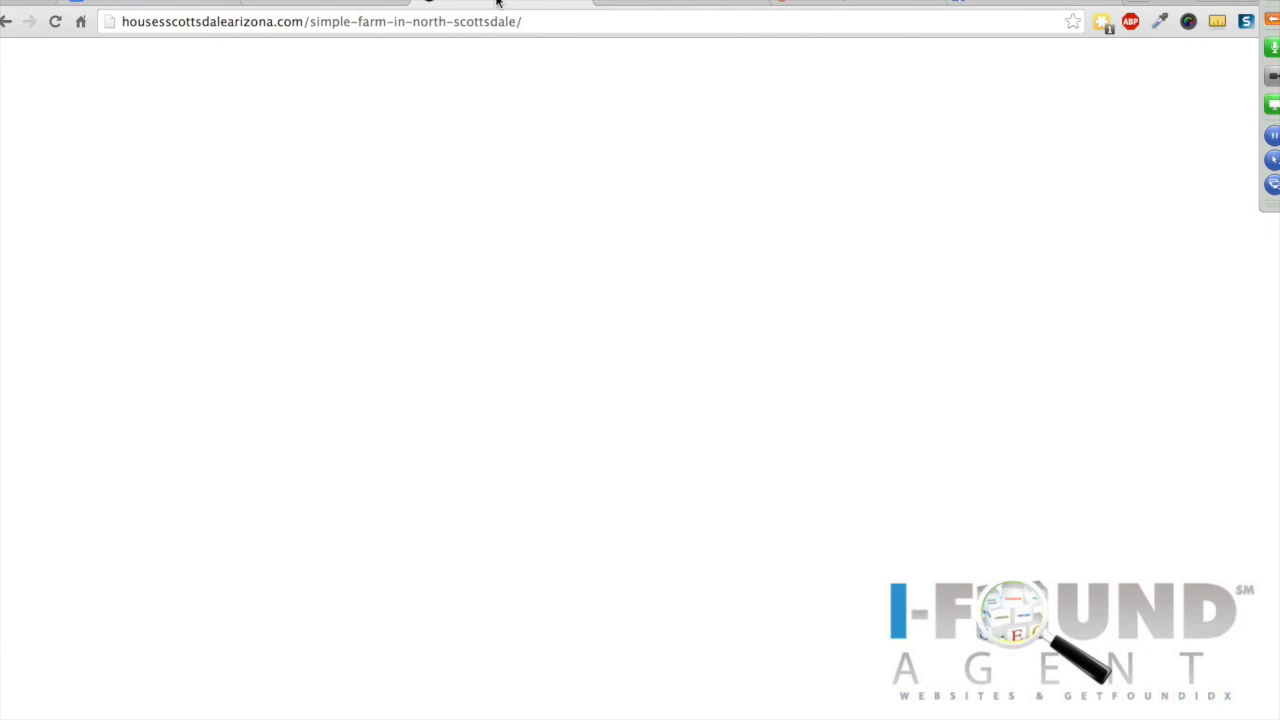
left_click(55, 21)
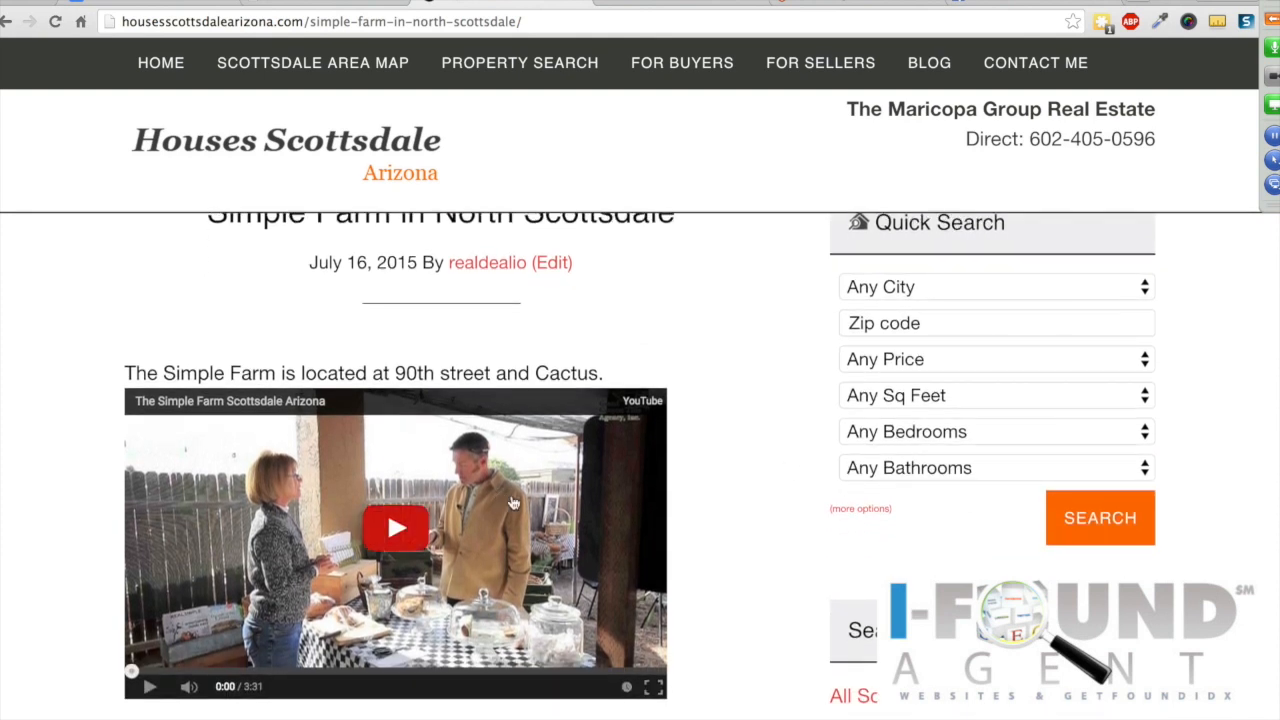
scroll(521, 500, "down", 8)
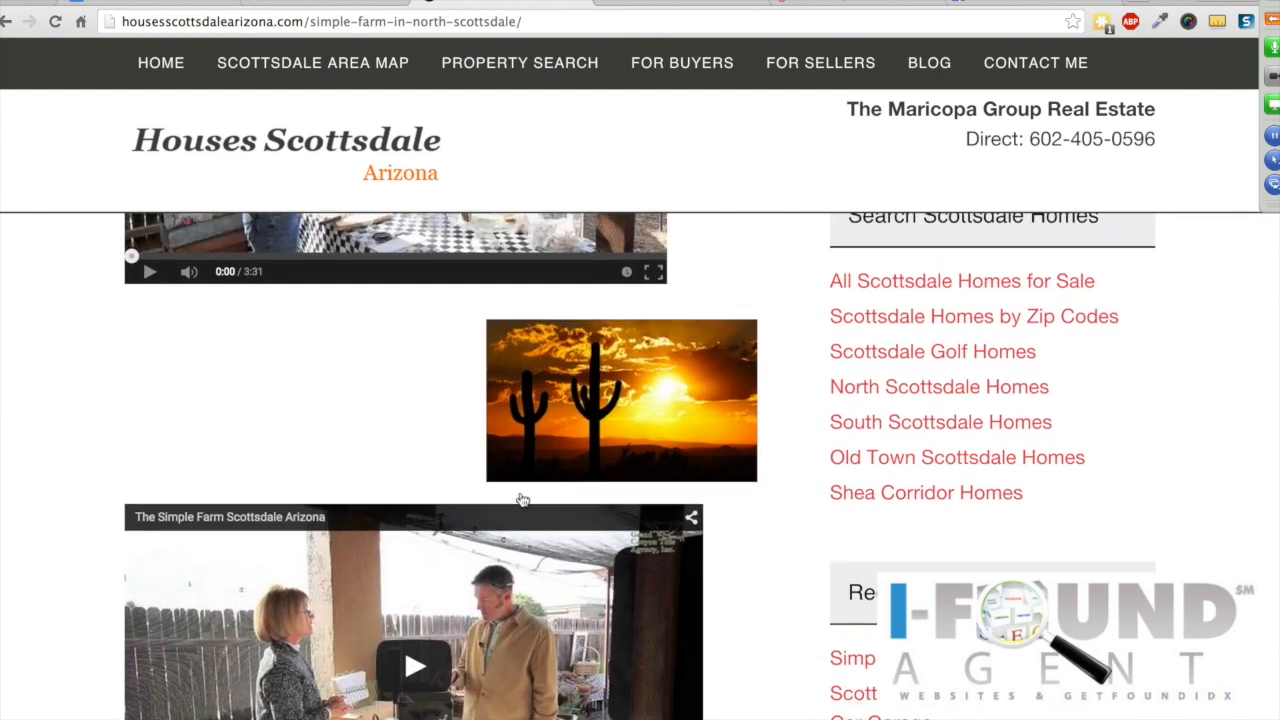
scroll(521, 500, "up", 7)
left_click(341, 2)
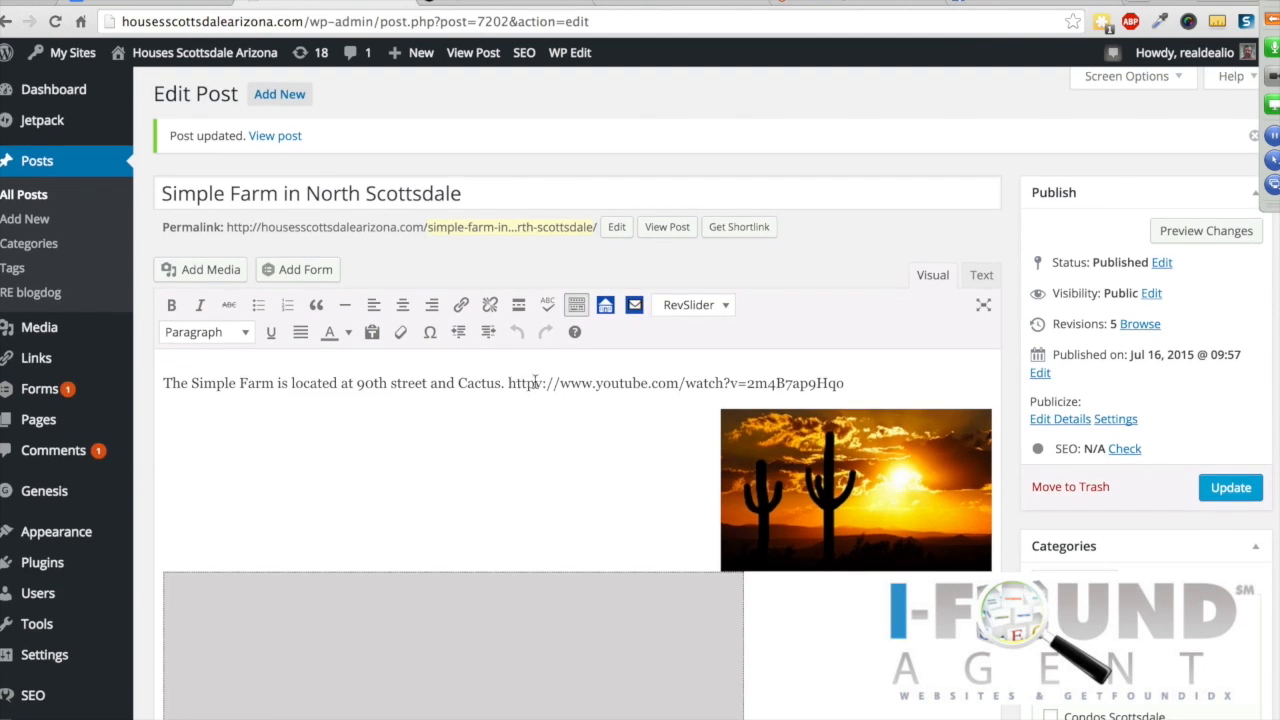
Step: Select the stray 'v' in httpv and expand the meeting attendee and chat panel
left_click_drag(535, 382, 541, 381)
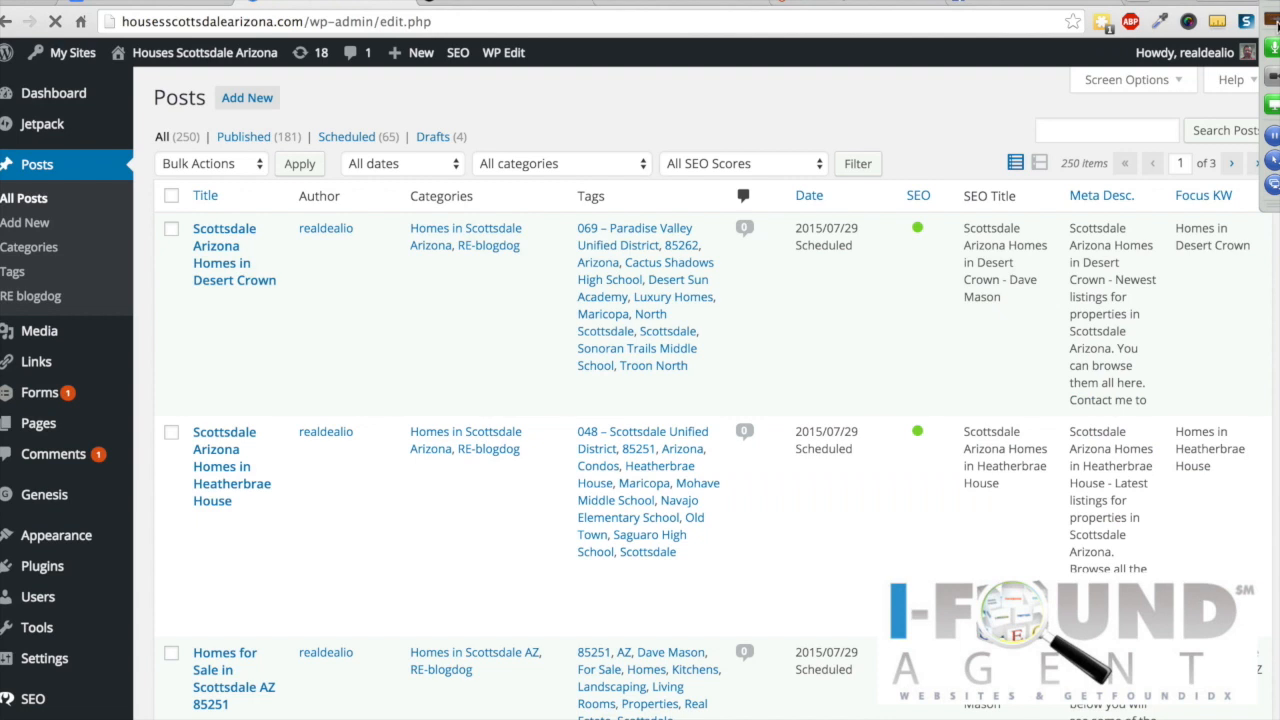
left_click(1274, 22)
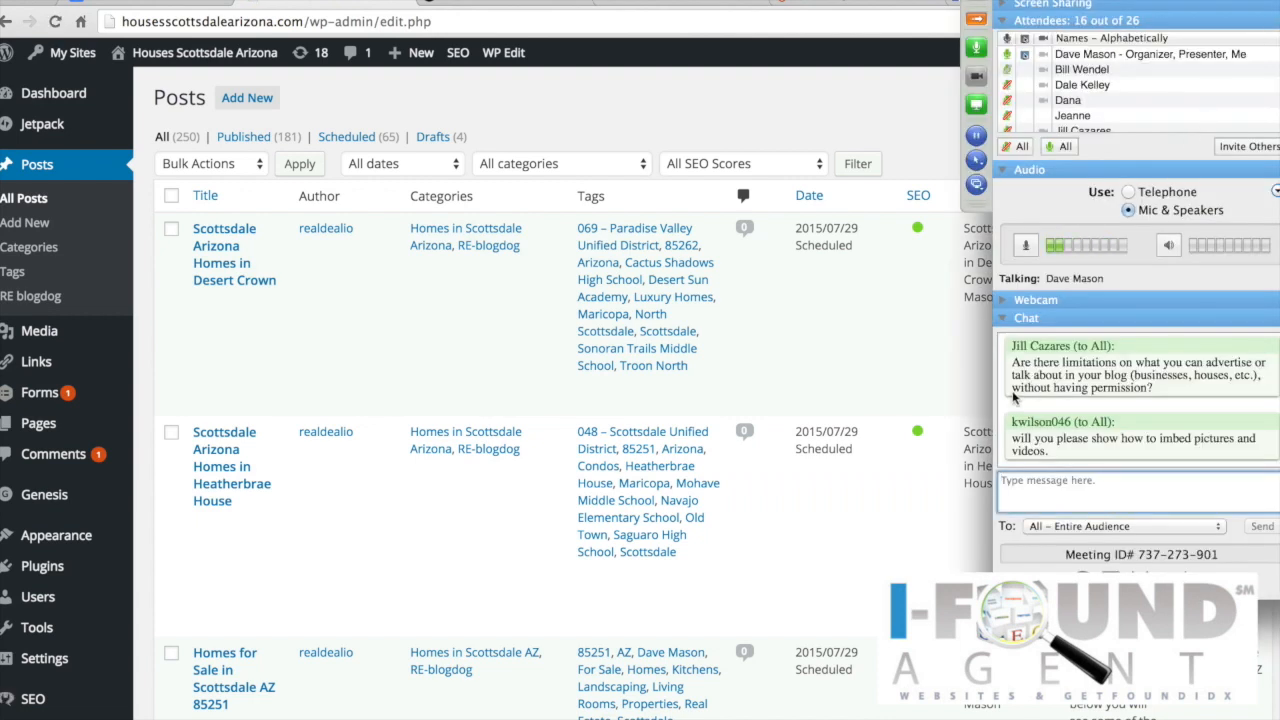
Step: Unmute all meeting attendees, mute one attendee, then open the Desert Crown post for editing
scroll(1108, 113, "down", 3)
scroll(1108, 113, "down", 5)
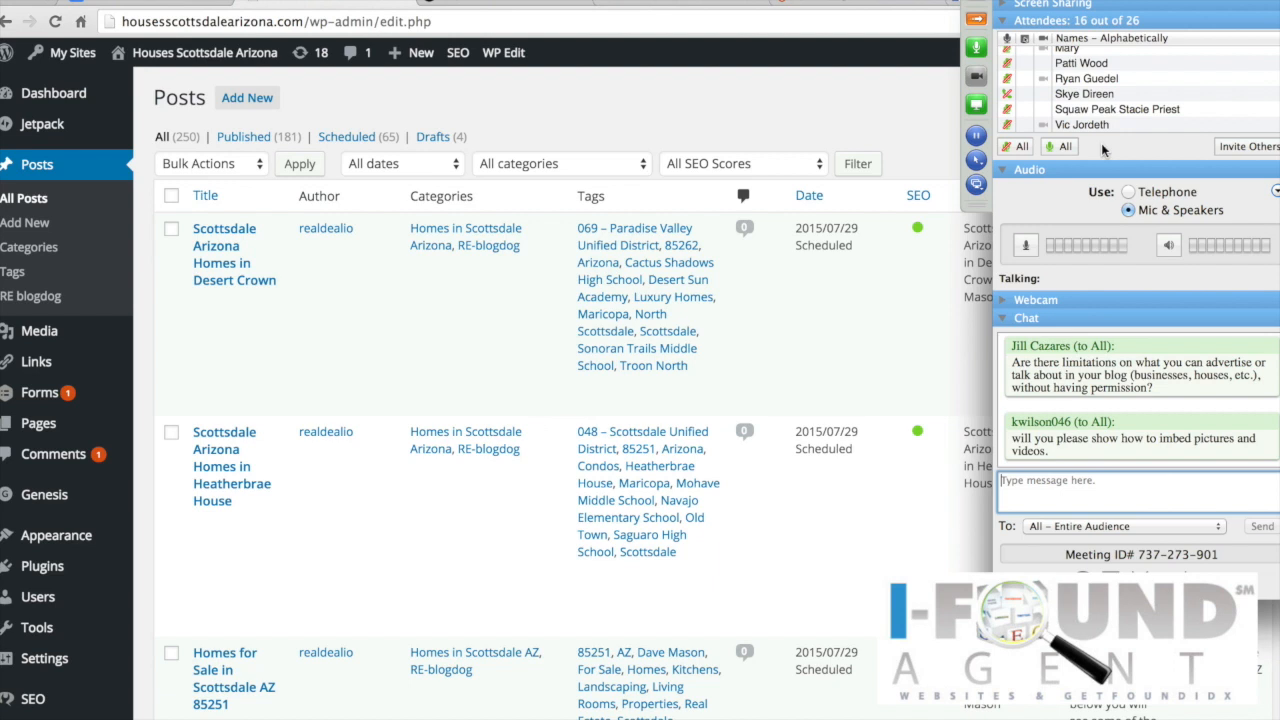
scroll(1110, 115, "up", 5)
scroll(1116, 113, "up", 5)
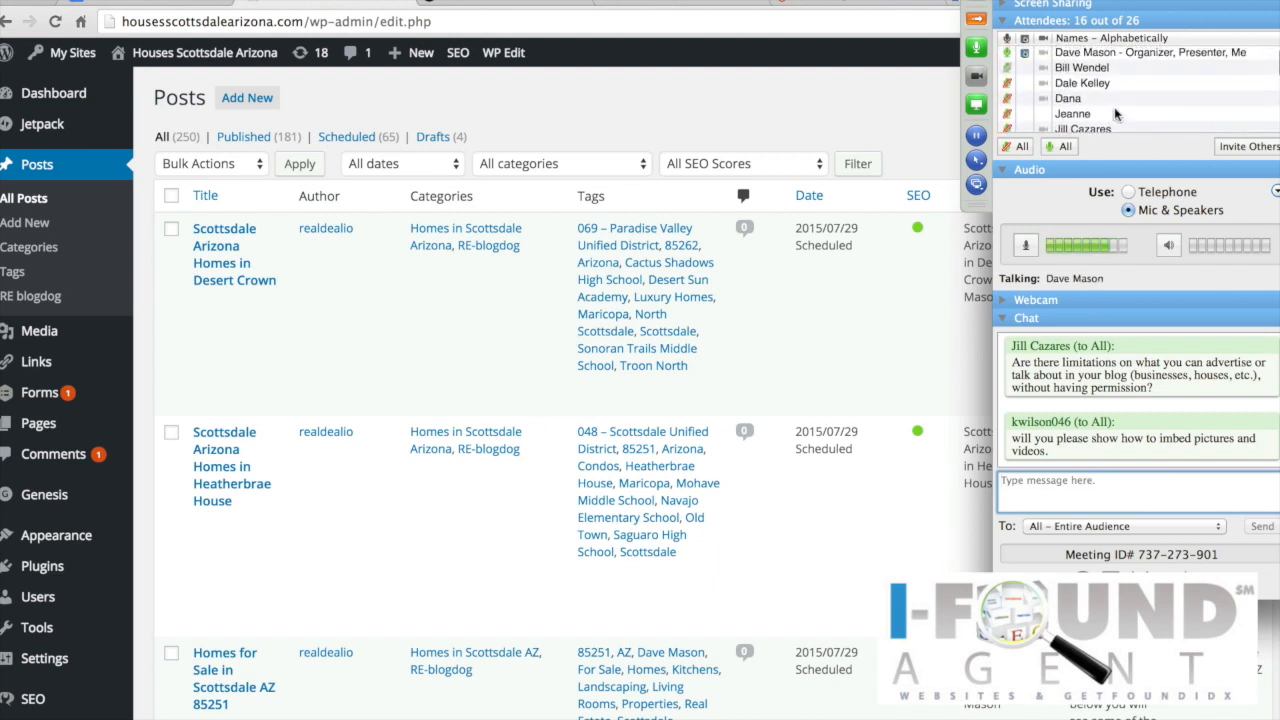
left_click(1058, 147)
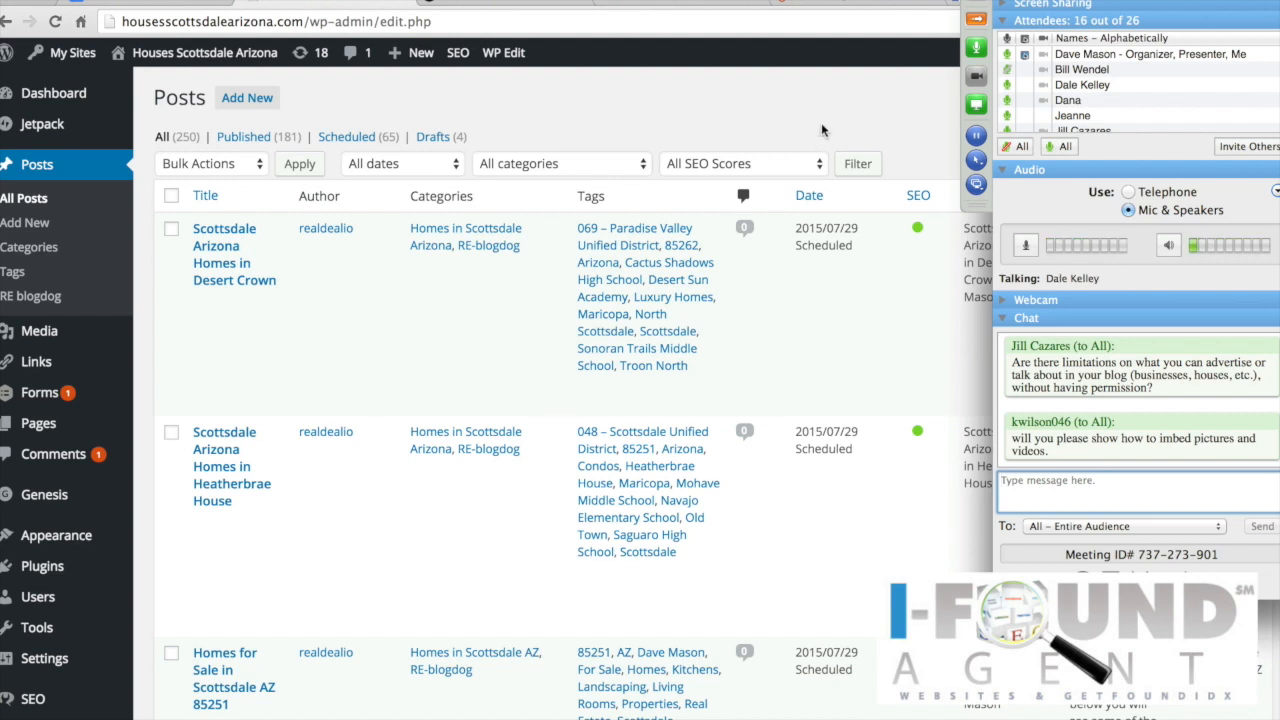
right_click(1006, 88)
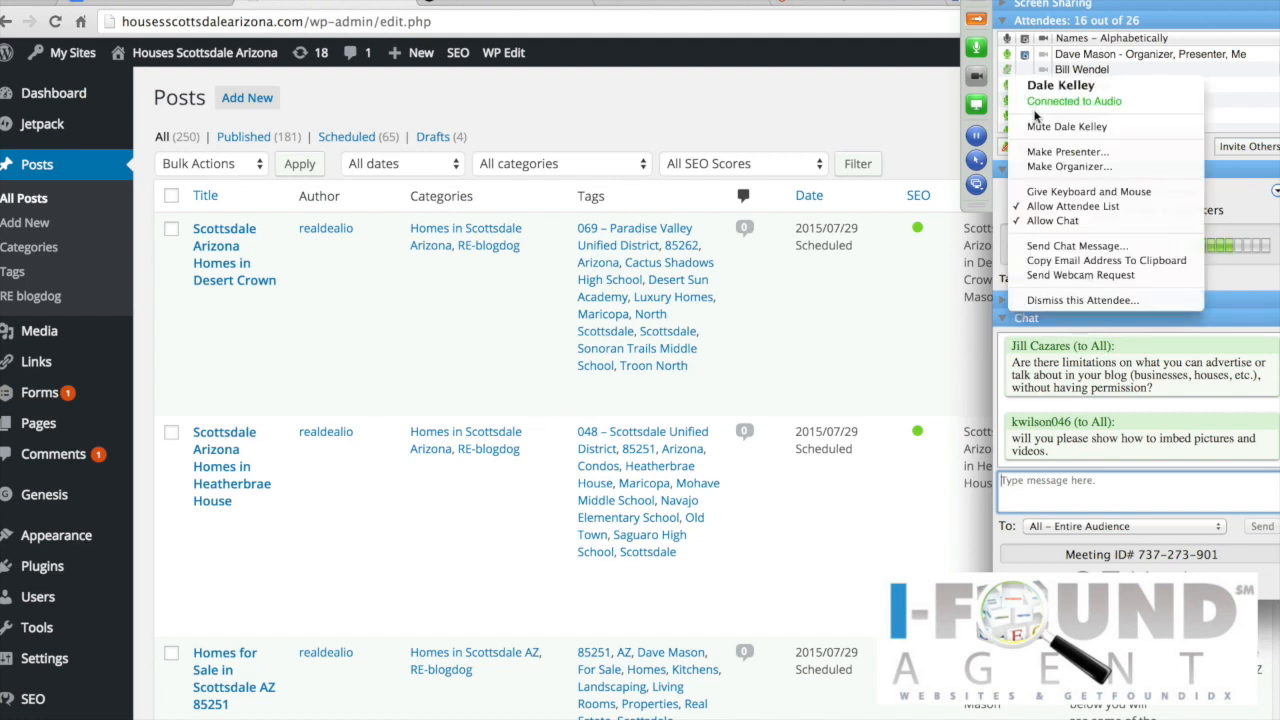
left_click(1035, 127)
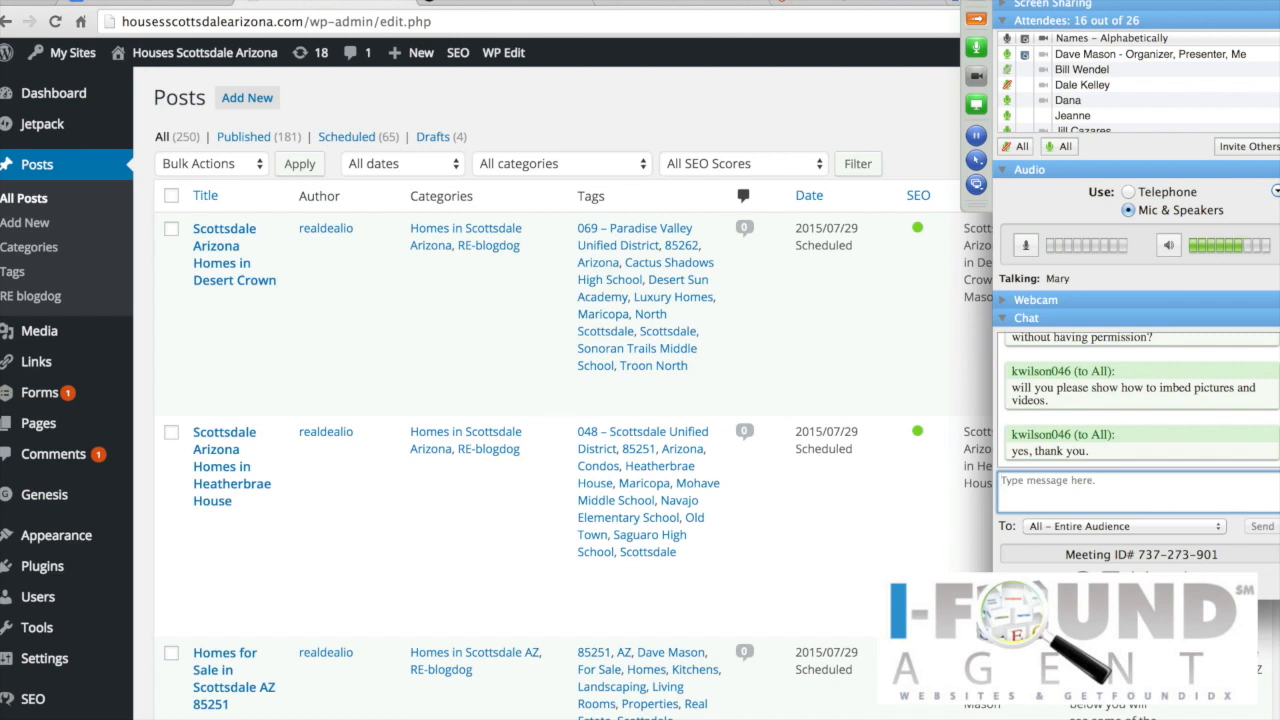
left_click(208, 252)
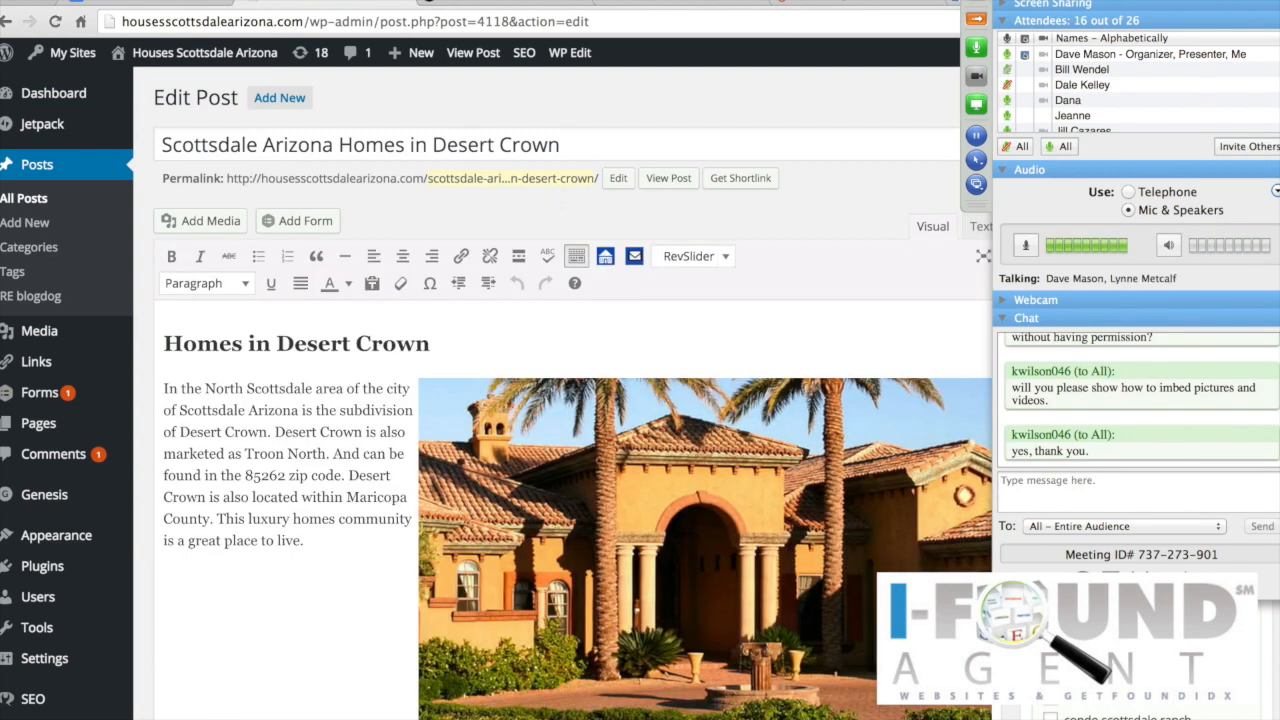
Step: Filter the Posts list to Published and open Simple Farm in North Scottsdale for editing
left_click(37, 168)
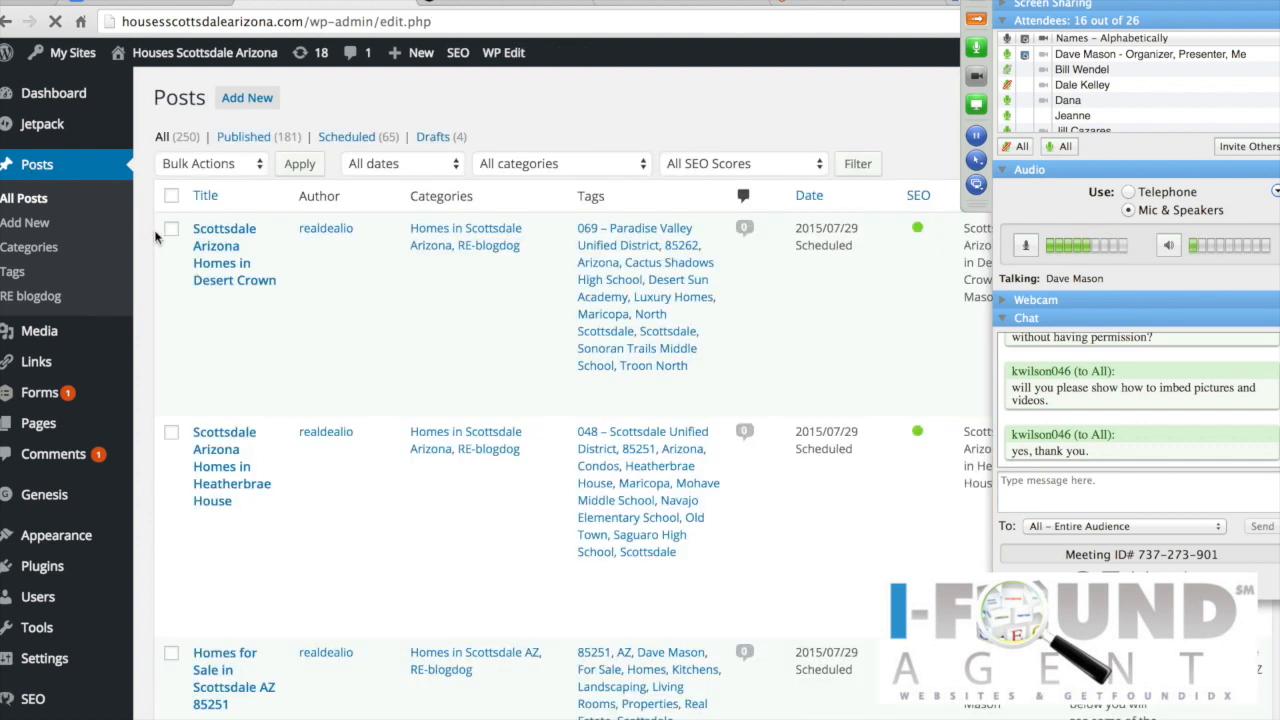
mouse_move(157, 234)
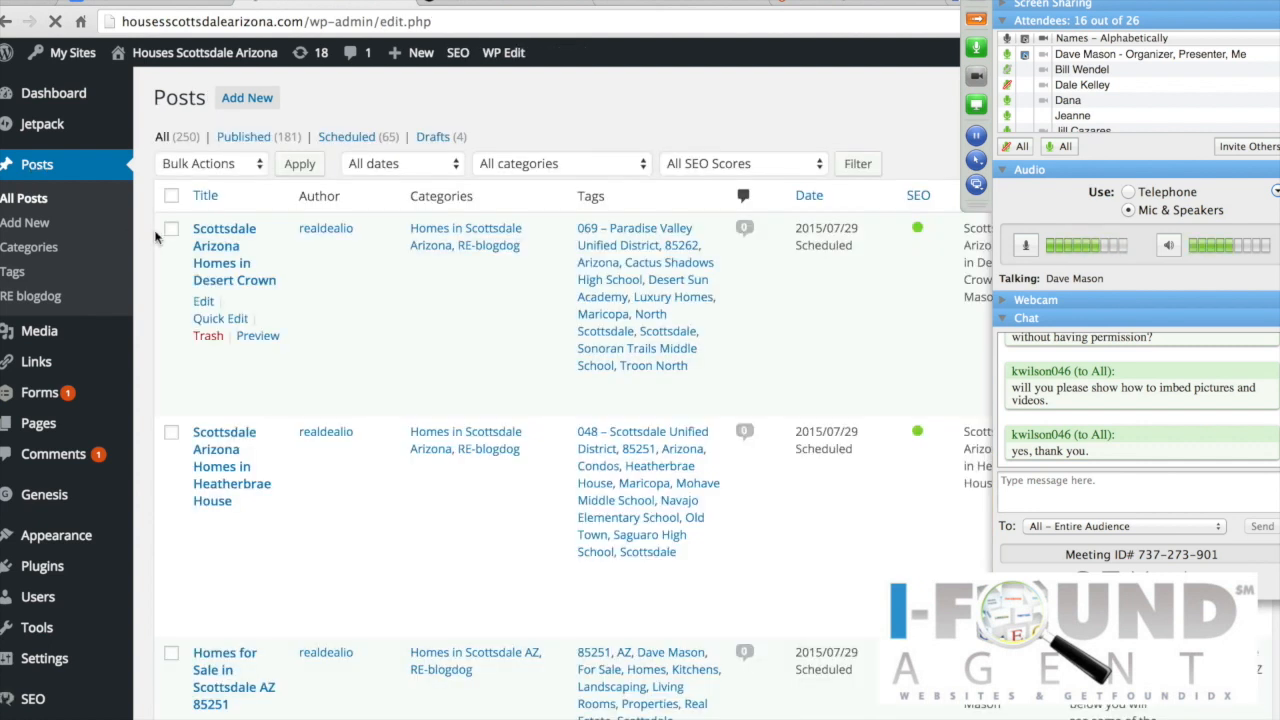
left_click(268, 141)
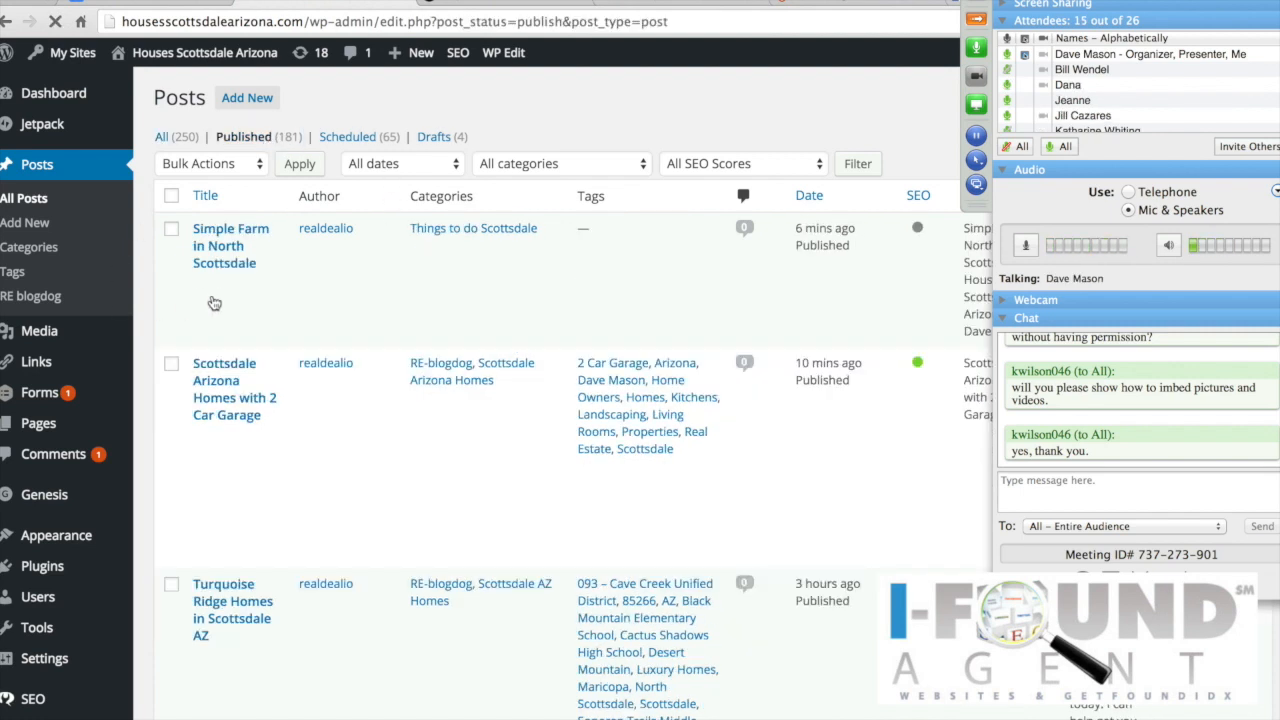
mouse_move(214, 293)
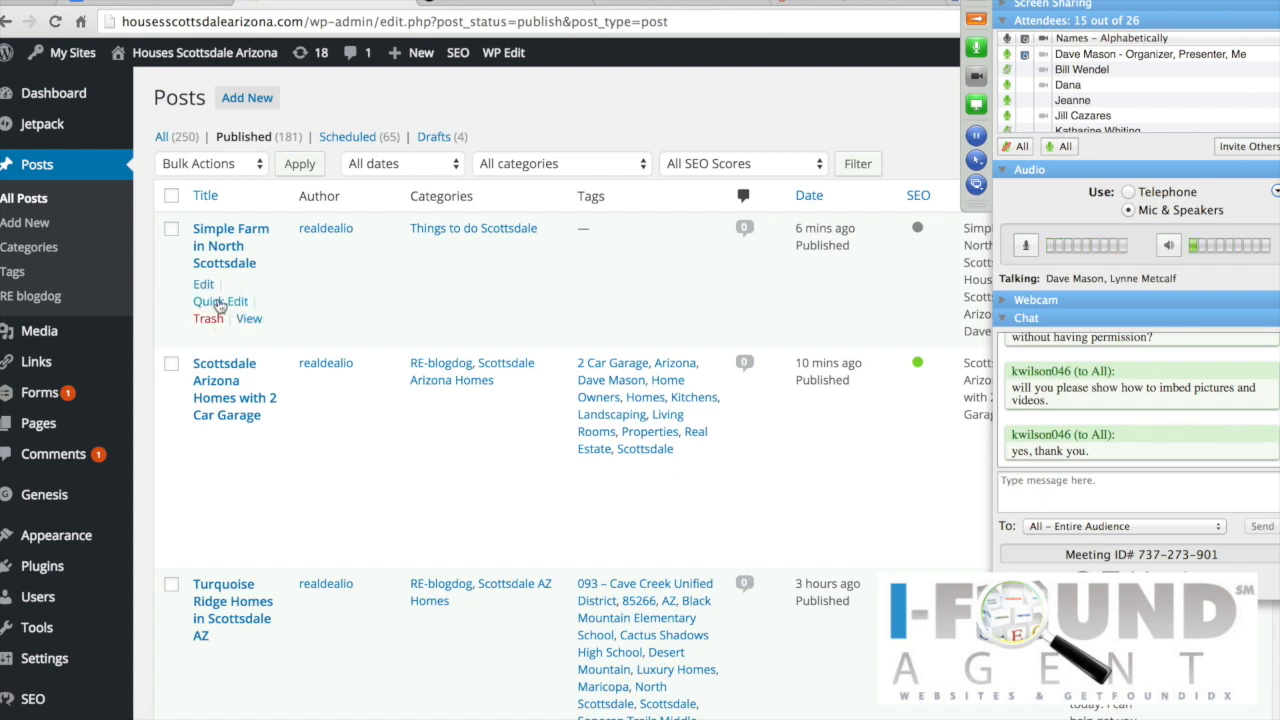
left_click(204, 286)
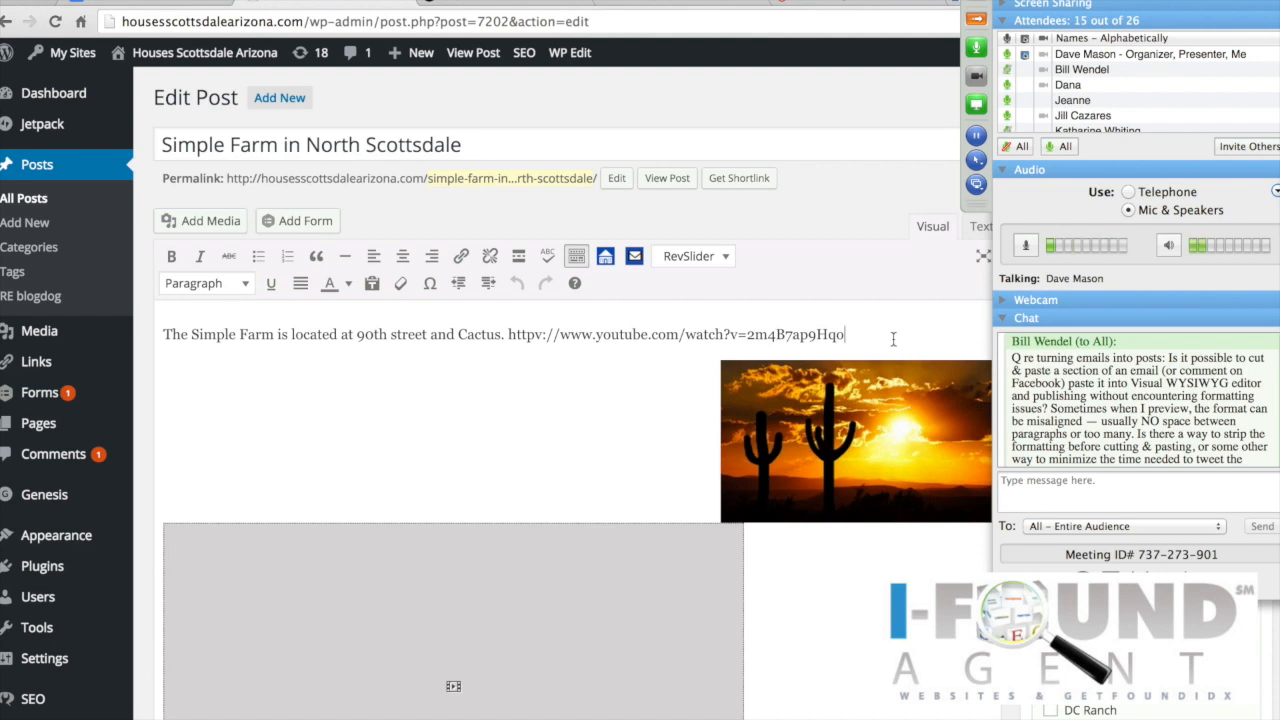
Step: Upload ifound_agent_logo2.jpg via Add Media and insert it into the post
left_click(199, 220)
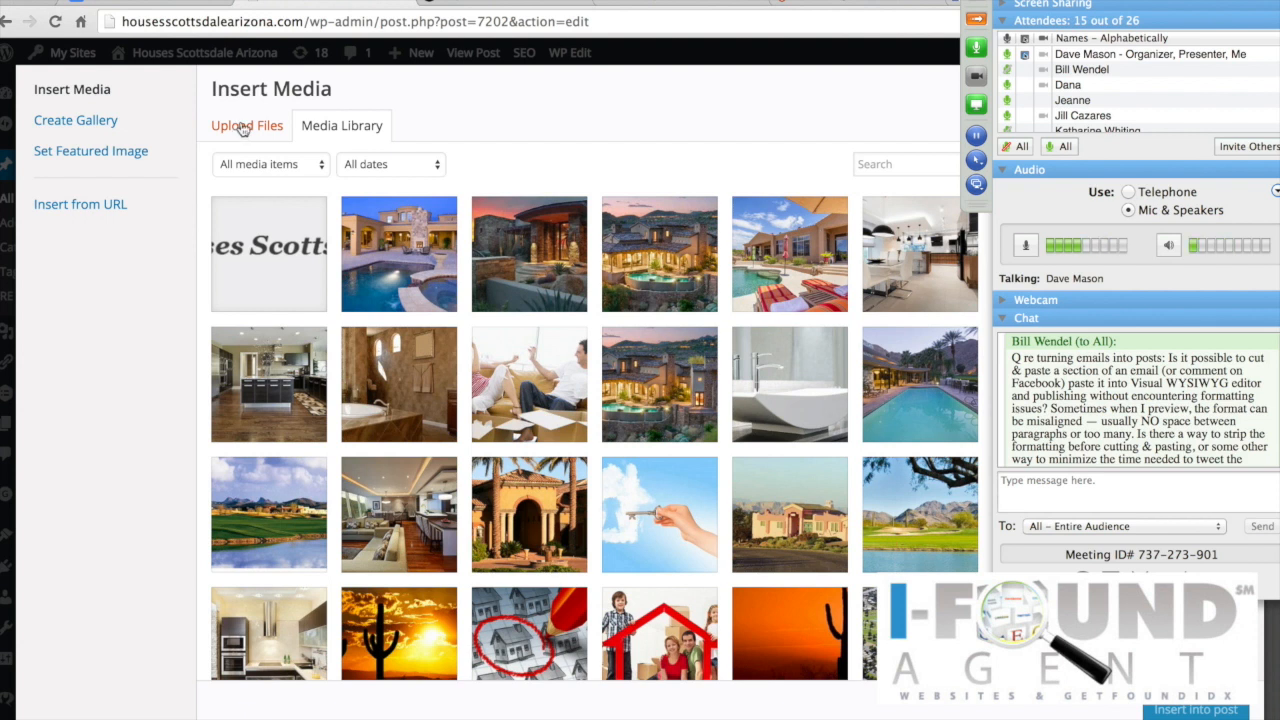
left_click(246, 130)
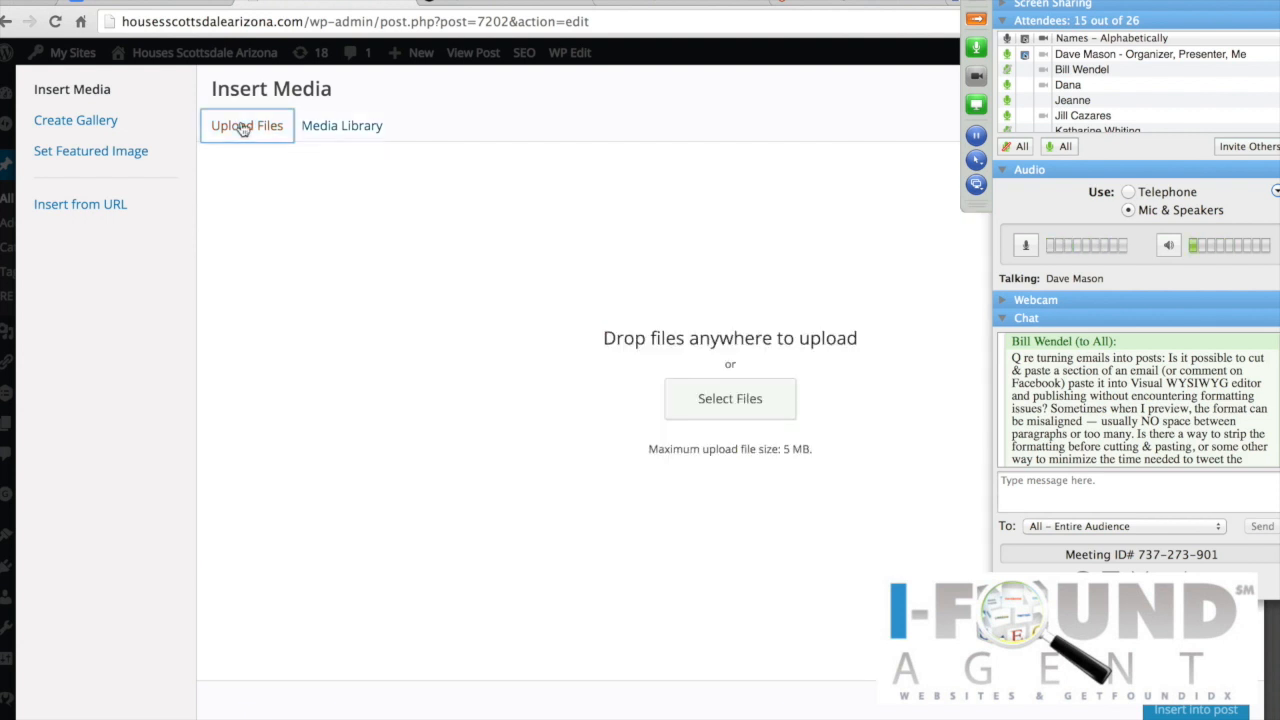
left_click(725, 400)
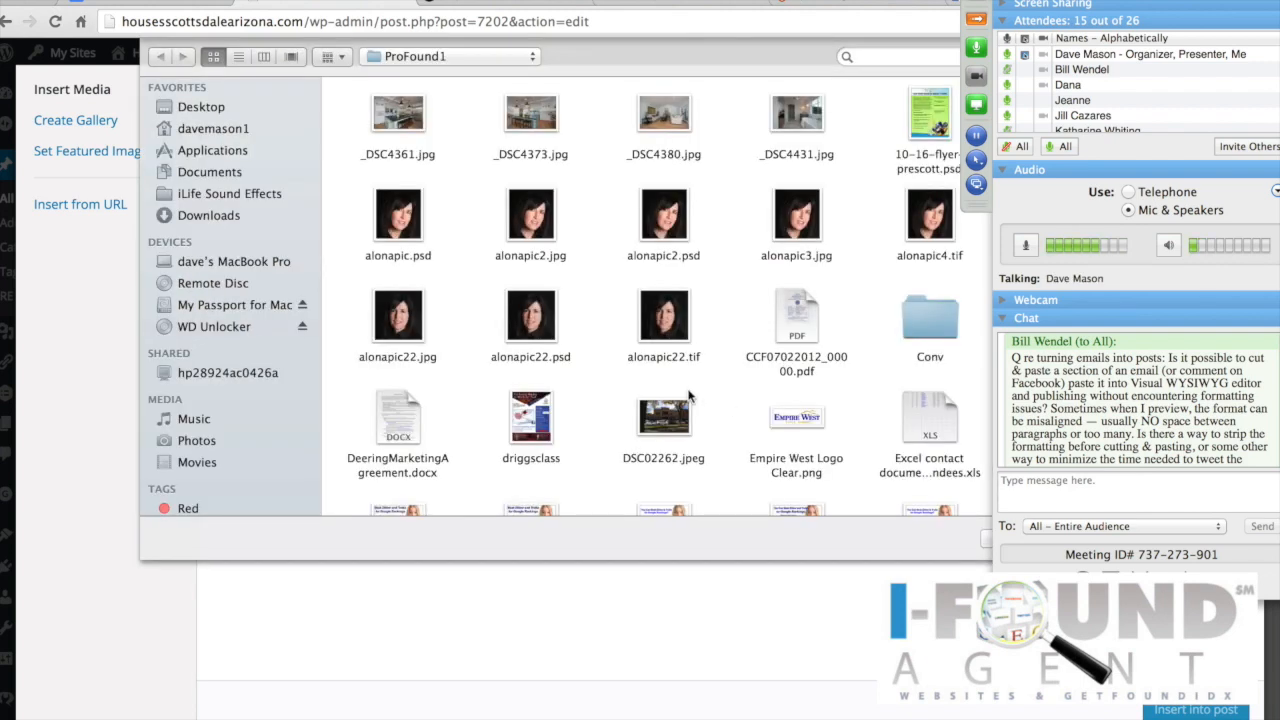
scroll(560, 400, "down", 10)
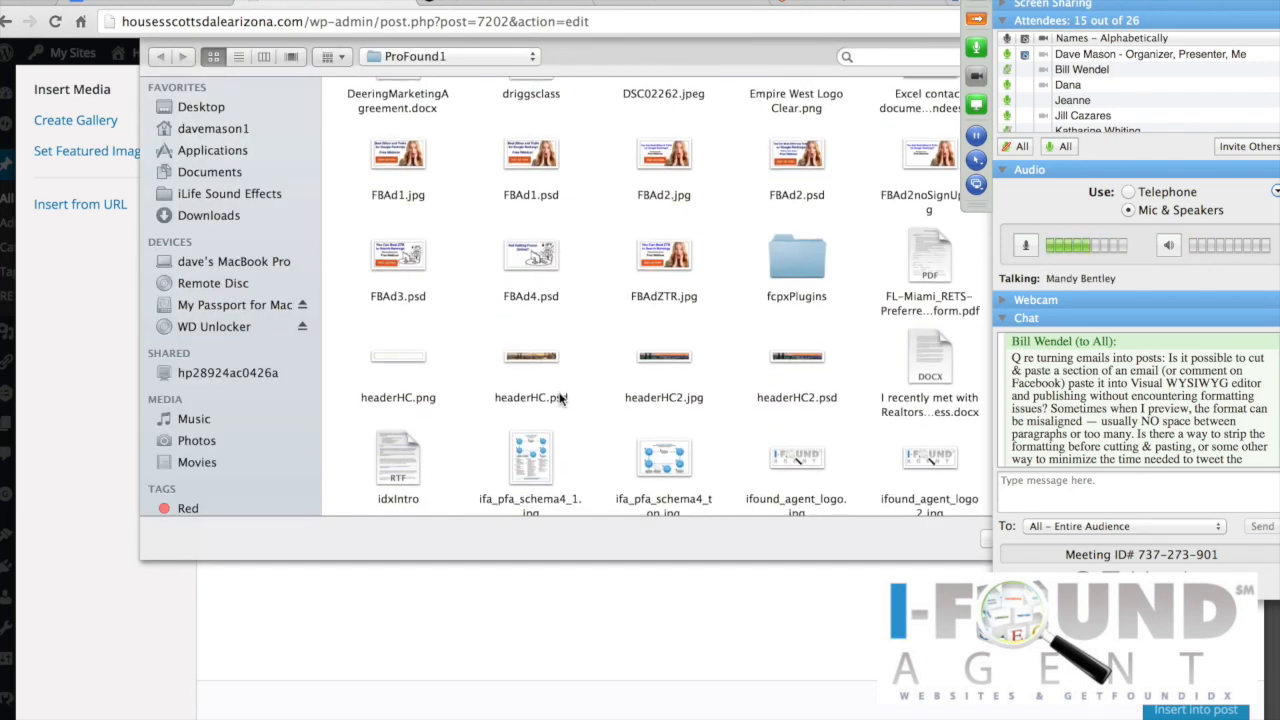
scroll(560, 400, "down", 4)
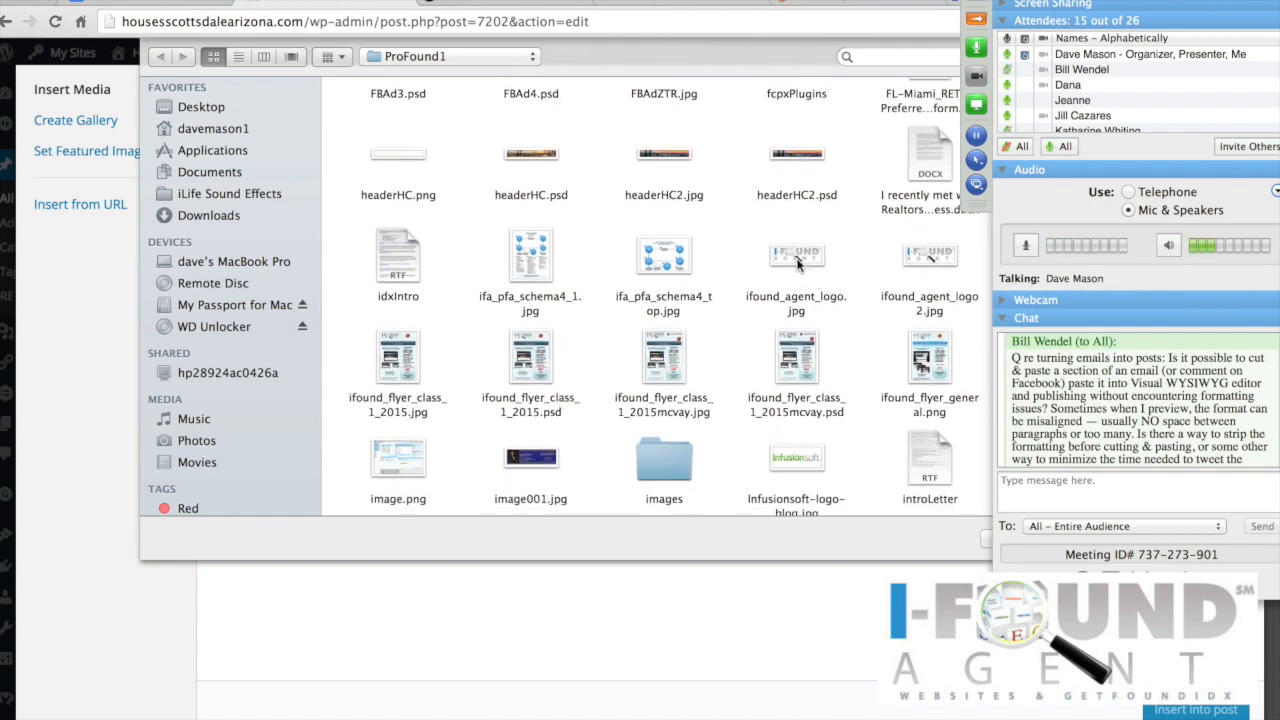
double_click(925, 258)
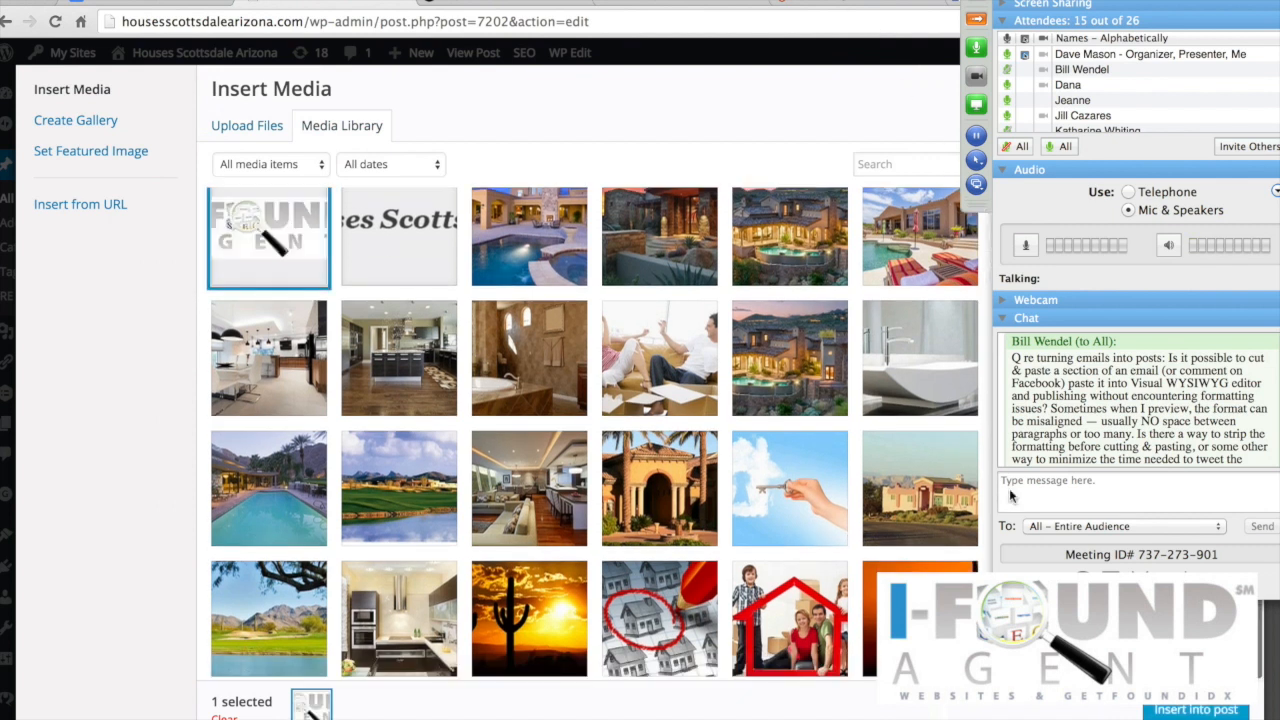
left_click(1197, 710)
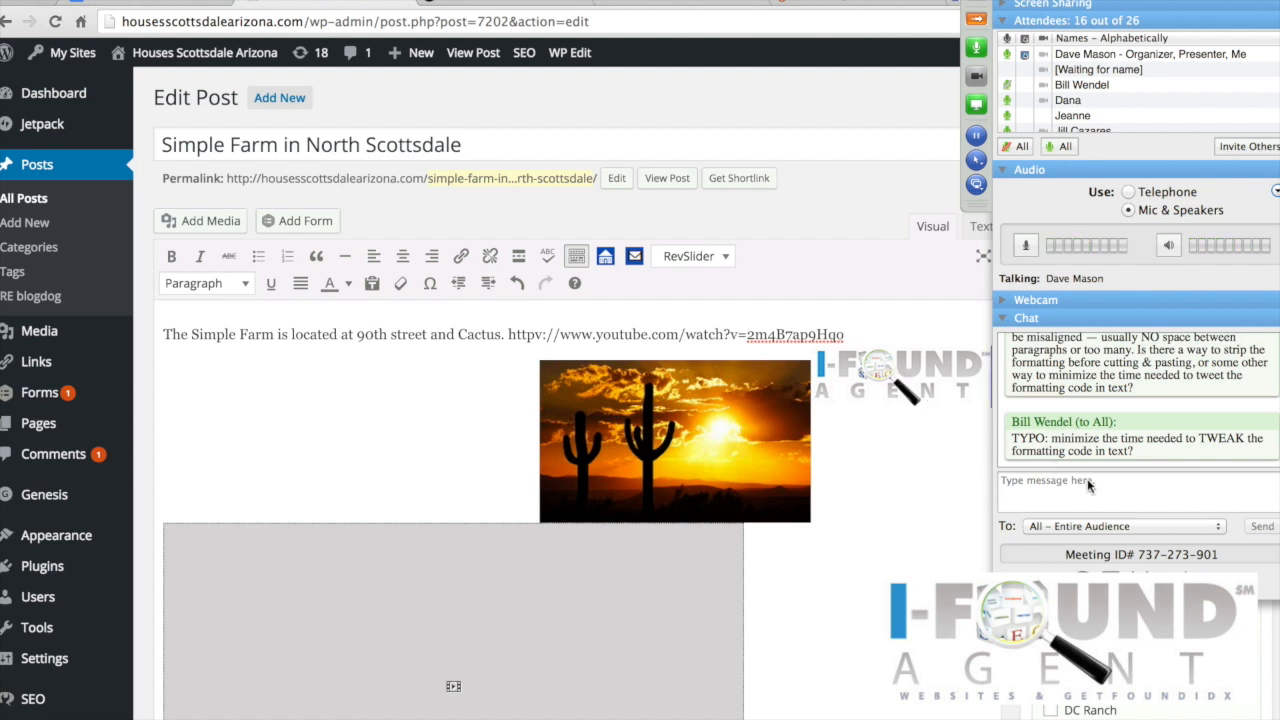
scroll(1123, 401, "up", 2)
scroll(1123, 401, "down", 4)
scroll(1123, 401, "down", 1)
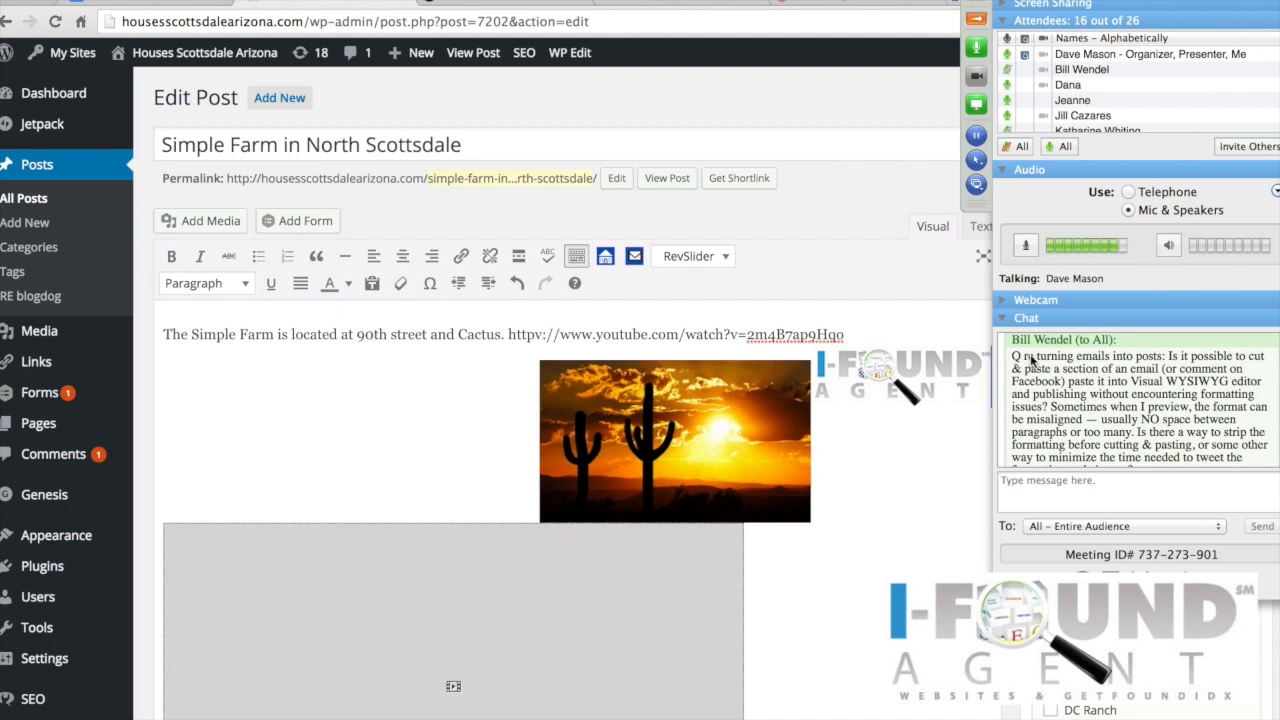
Step: Copy the attendee's chat question text
left_click_drag(1027, 357, 1200, 447)
right_click(1166, 412)
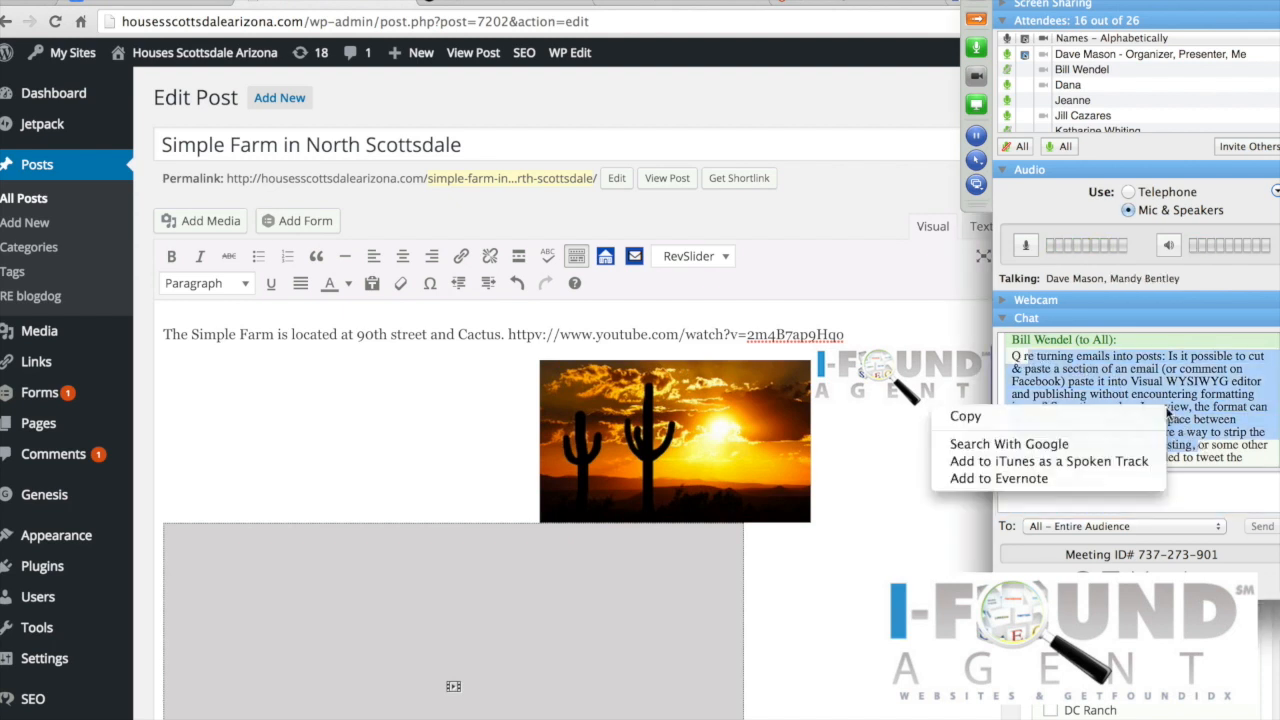
left_click(1056, 414)
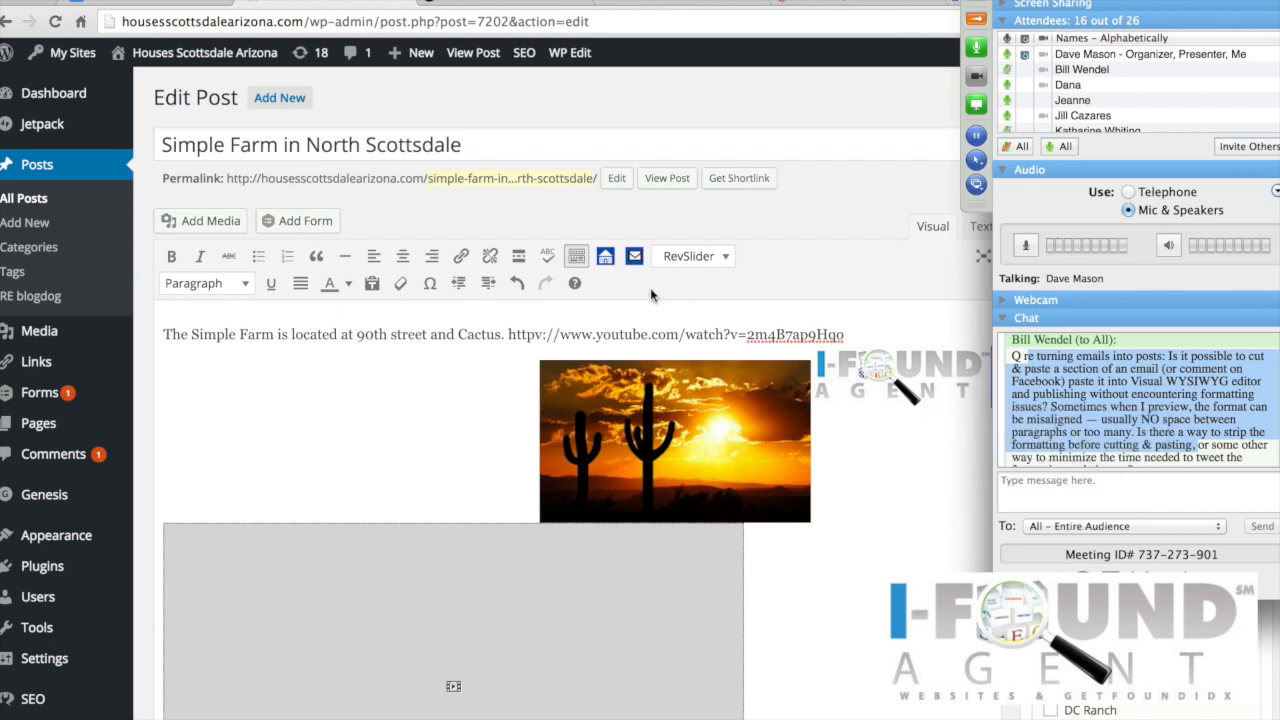
left_click(860, 334)
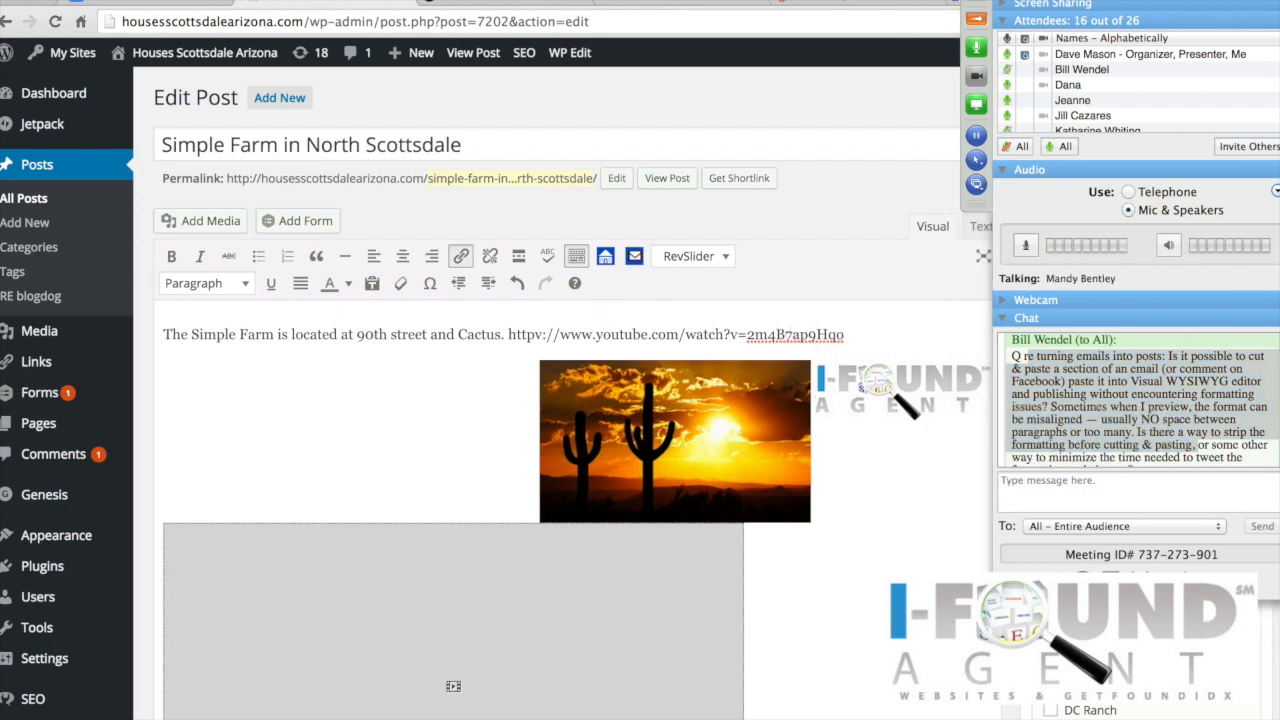
Step: Toggle the paste-as-text option, leaving plain-text pasting switched on
left_click(372, 285)
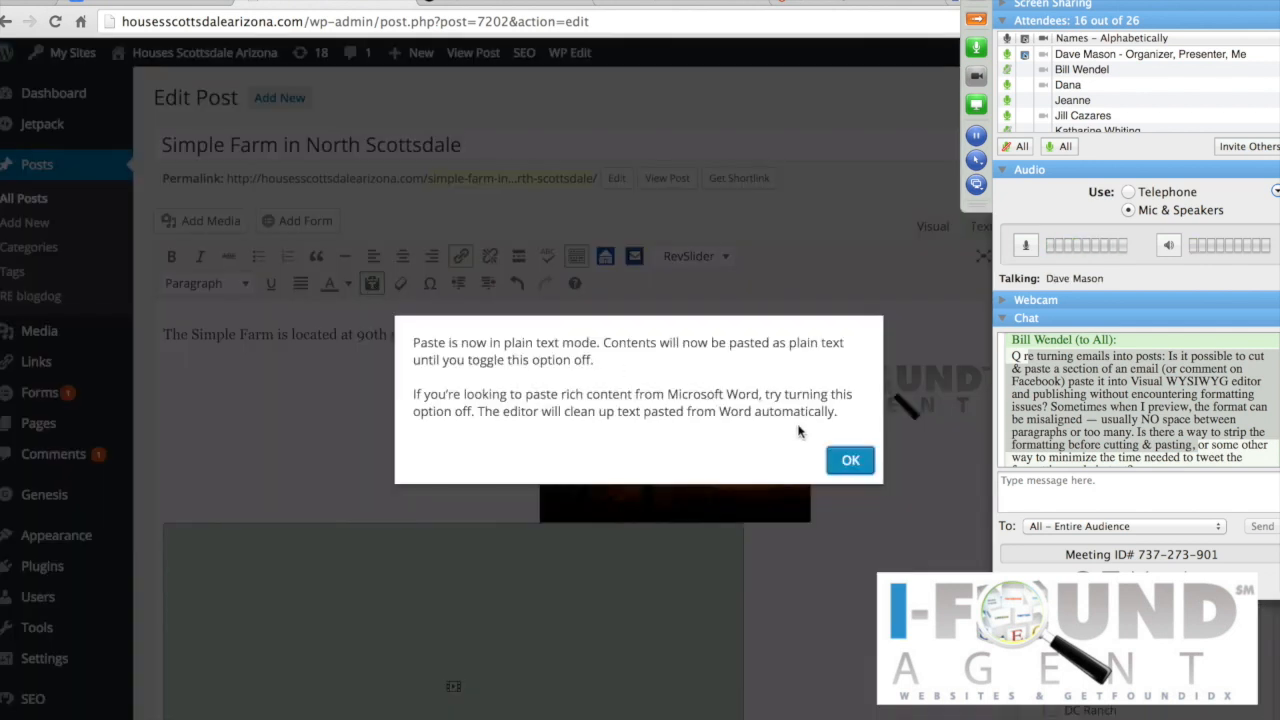
left_click(850, 462)
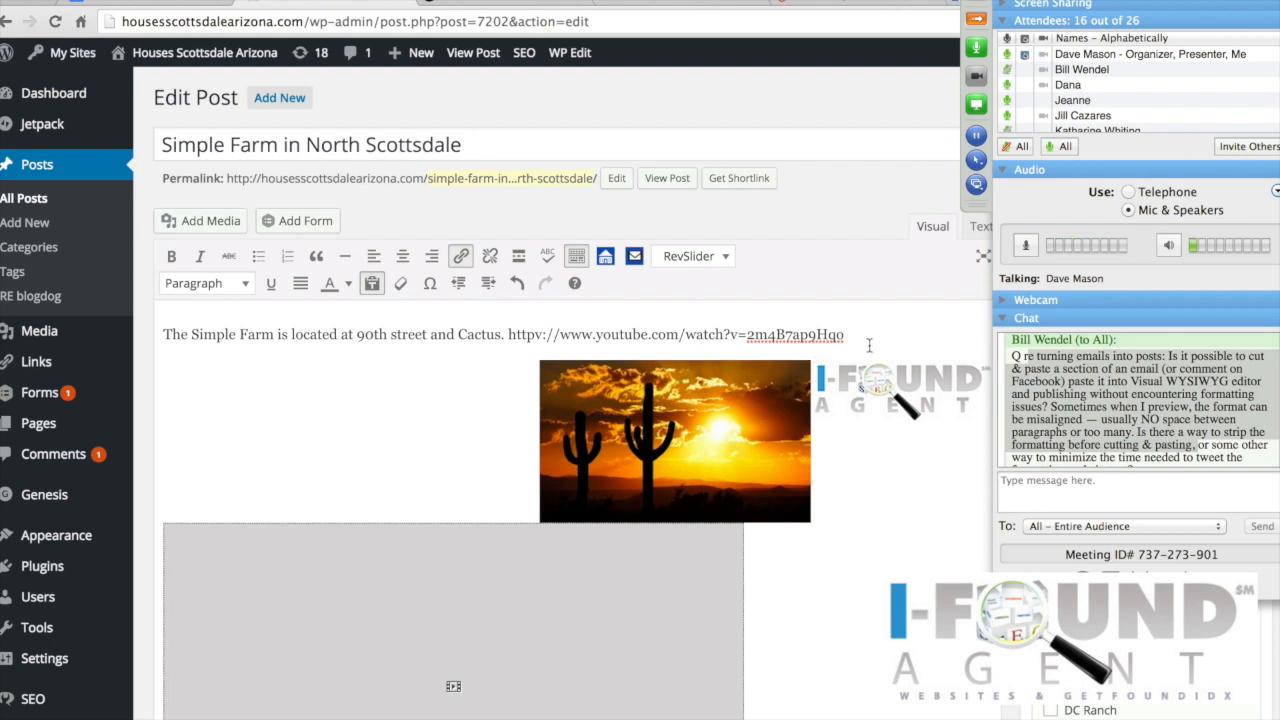
left_click(371, 286)
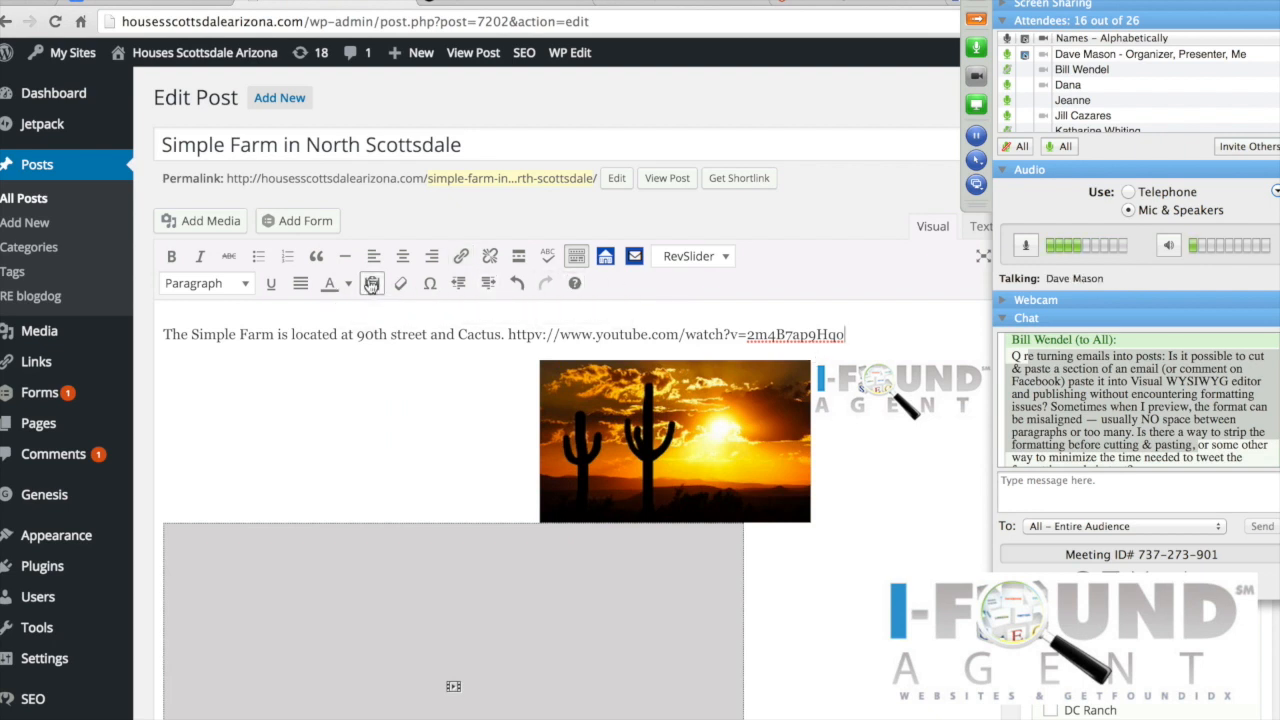
right_click(369, 283)
left_click(370, 284)
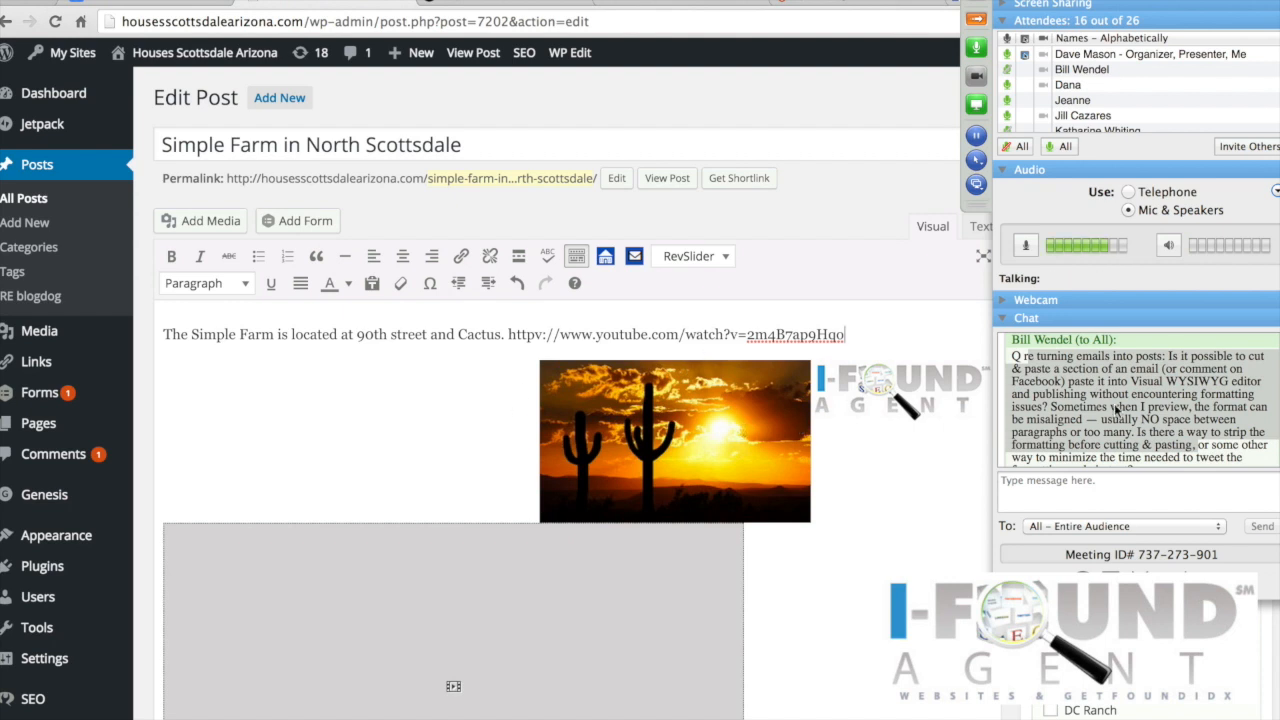
left_click(371, 290)
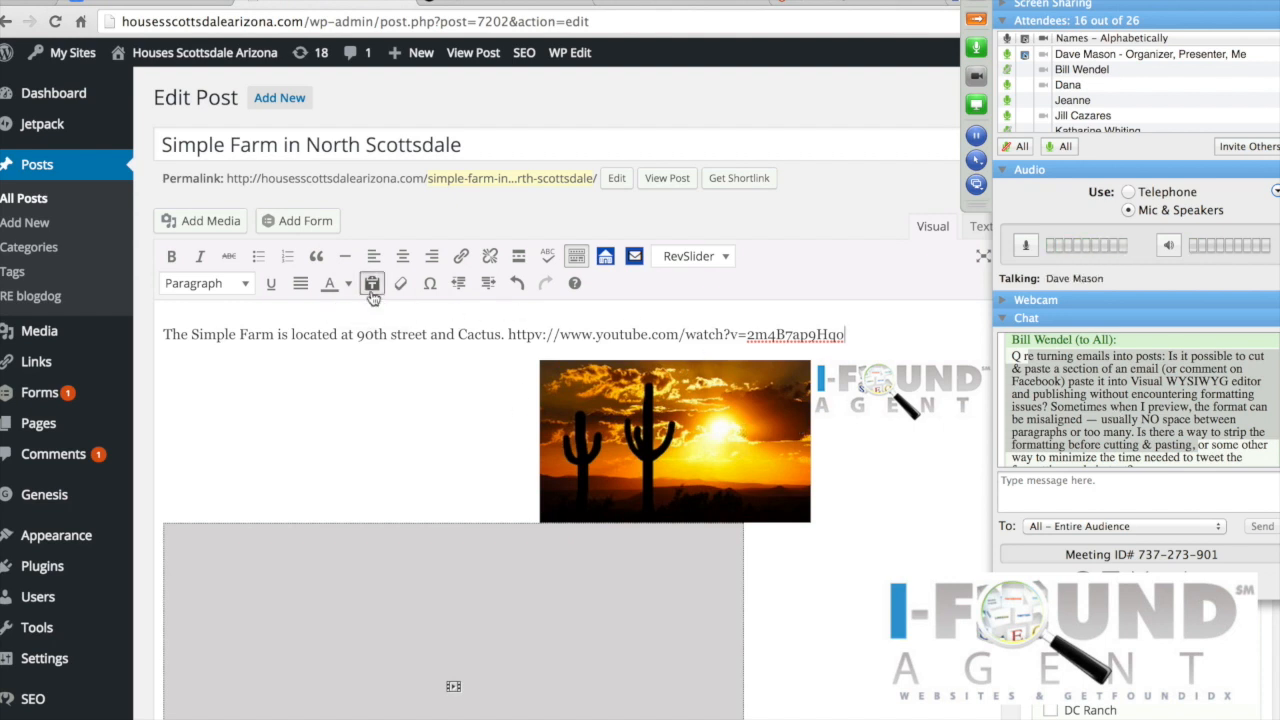
Step: Highlight the part of the chat question about pasting and scroll the editor
left_click(1133, 413)
left_click(1262, 452)
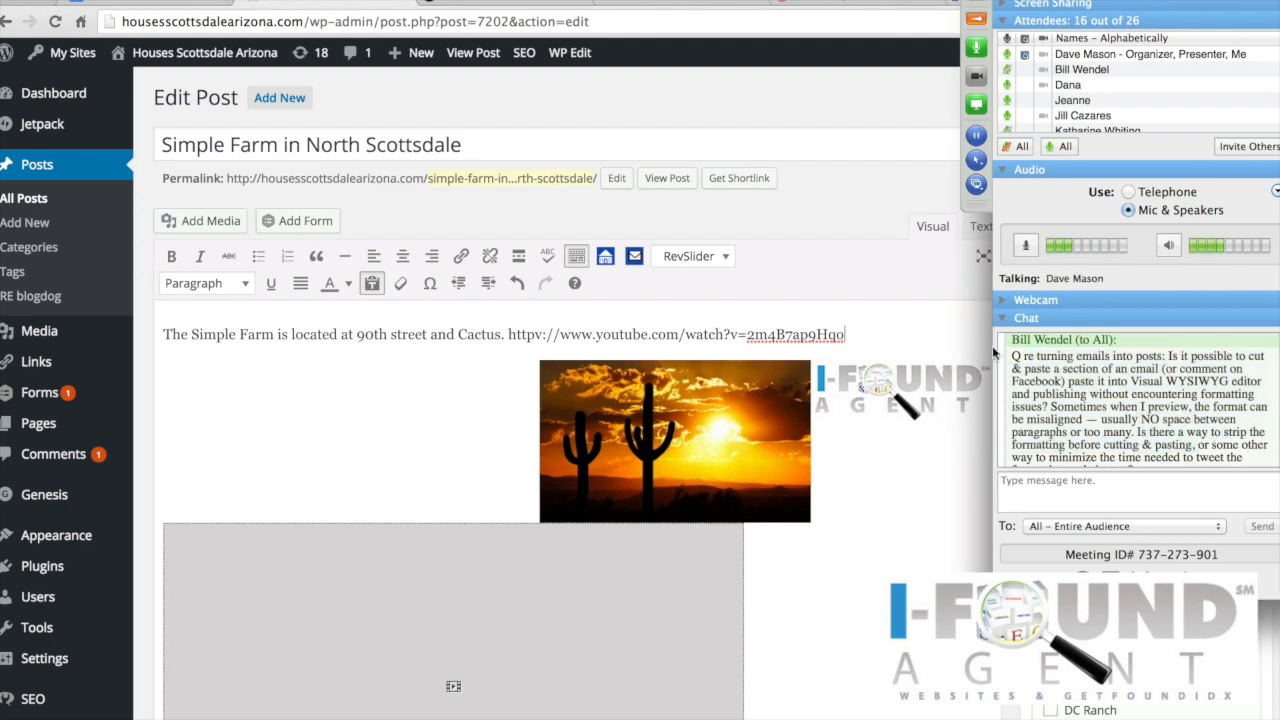
left_click_drag(1067, 381, 1190, 446)
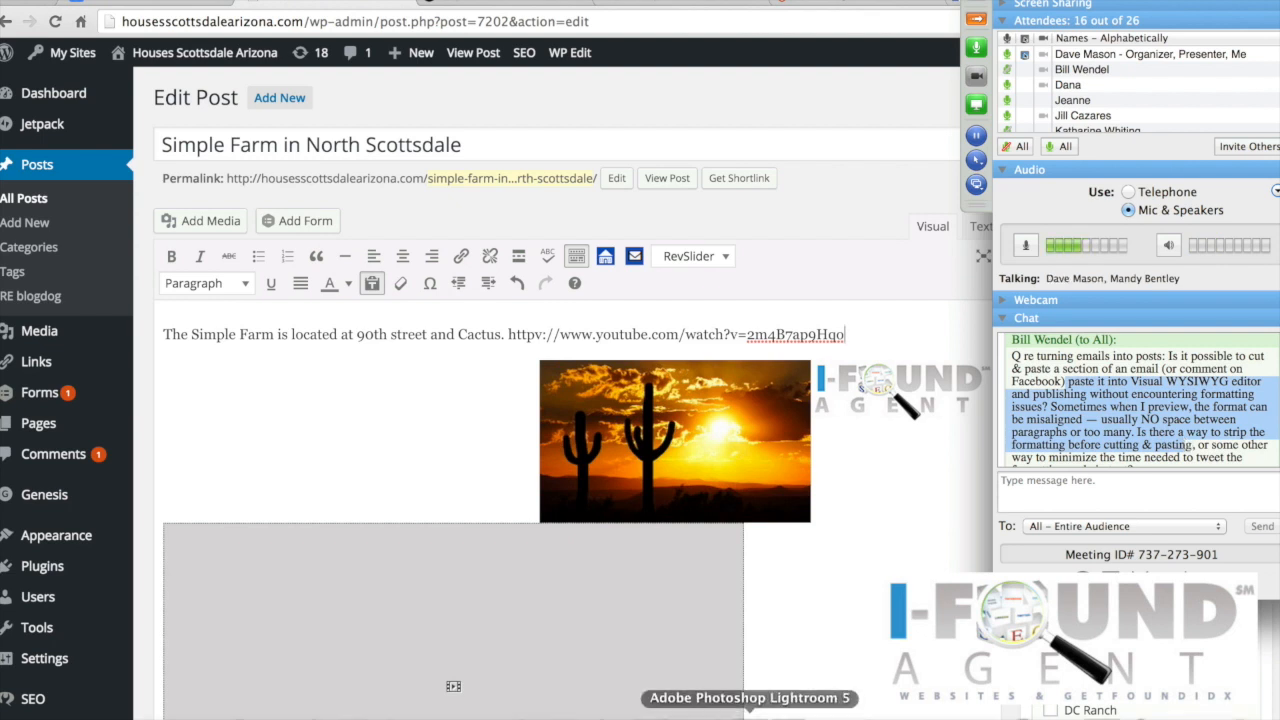
left_click(318, 718)
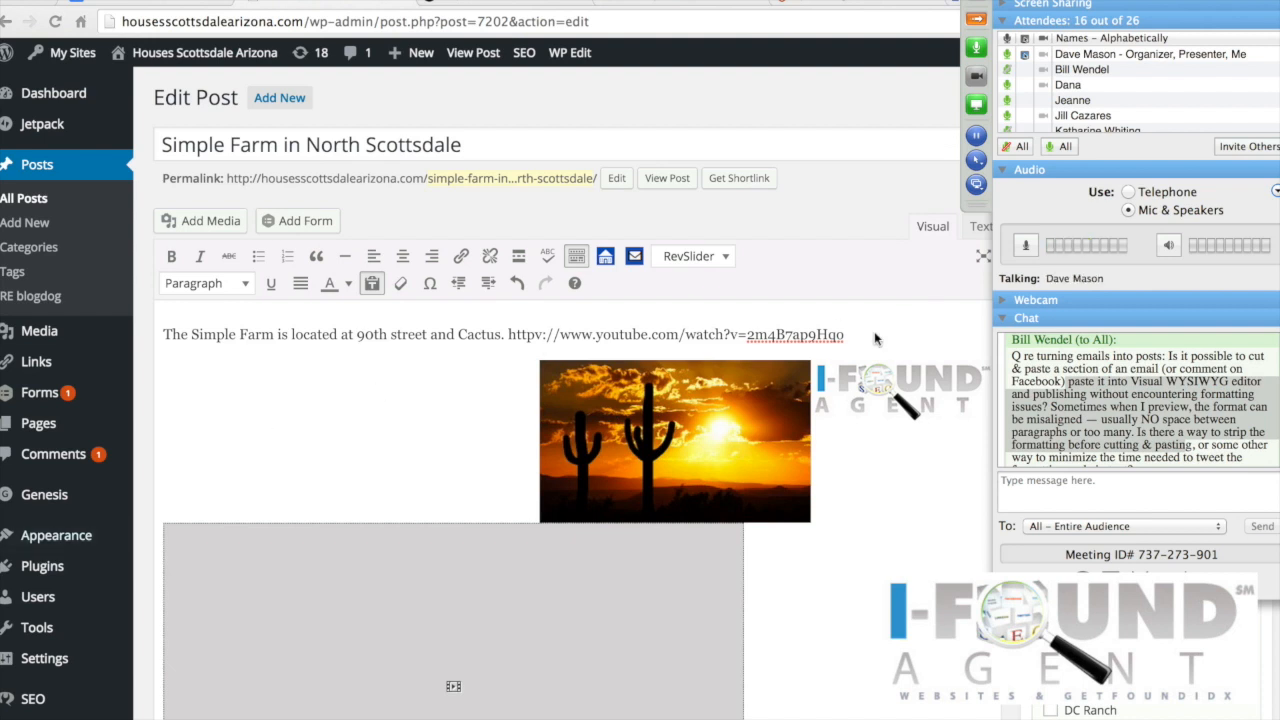
scroll(836, 368, "down", 2)
scroll(815, 330, "up", 2)
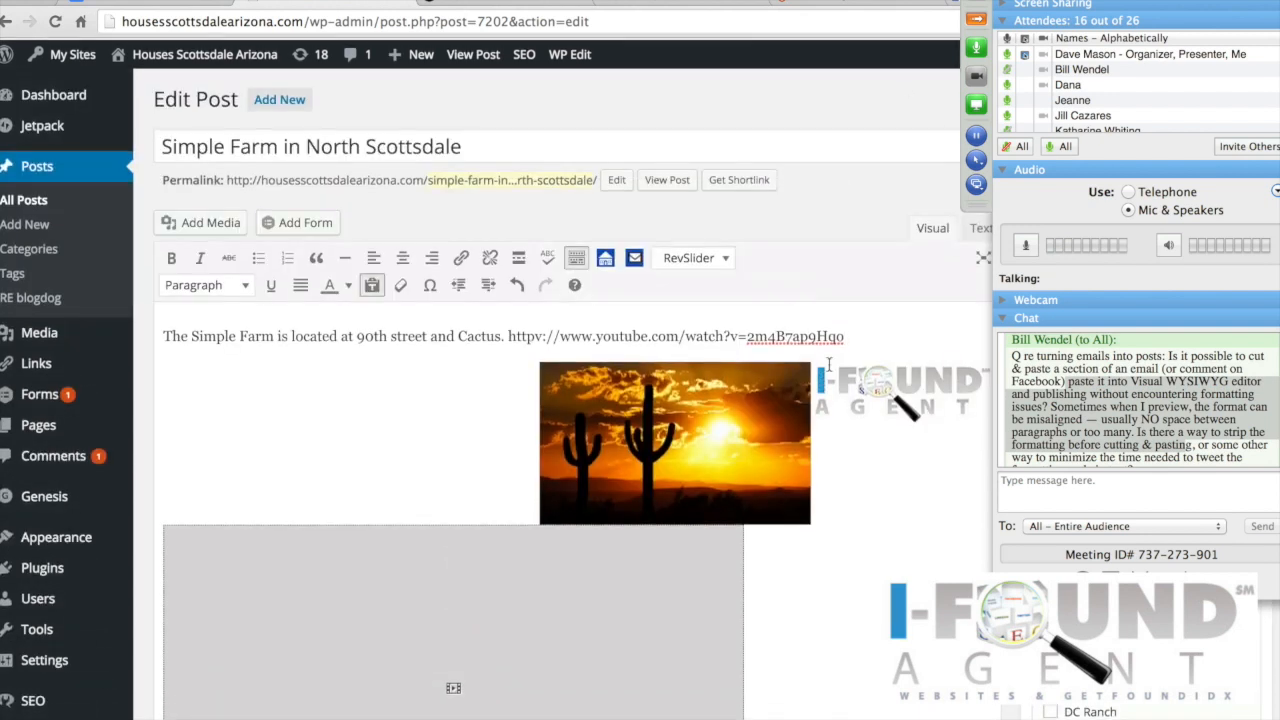
Step: In the Text view, delete the stray &nbsp; entity and leave a blank line above the logo link
left_click(977, 226)
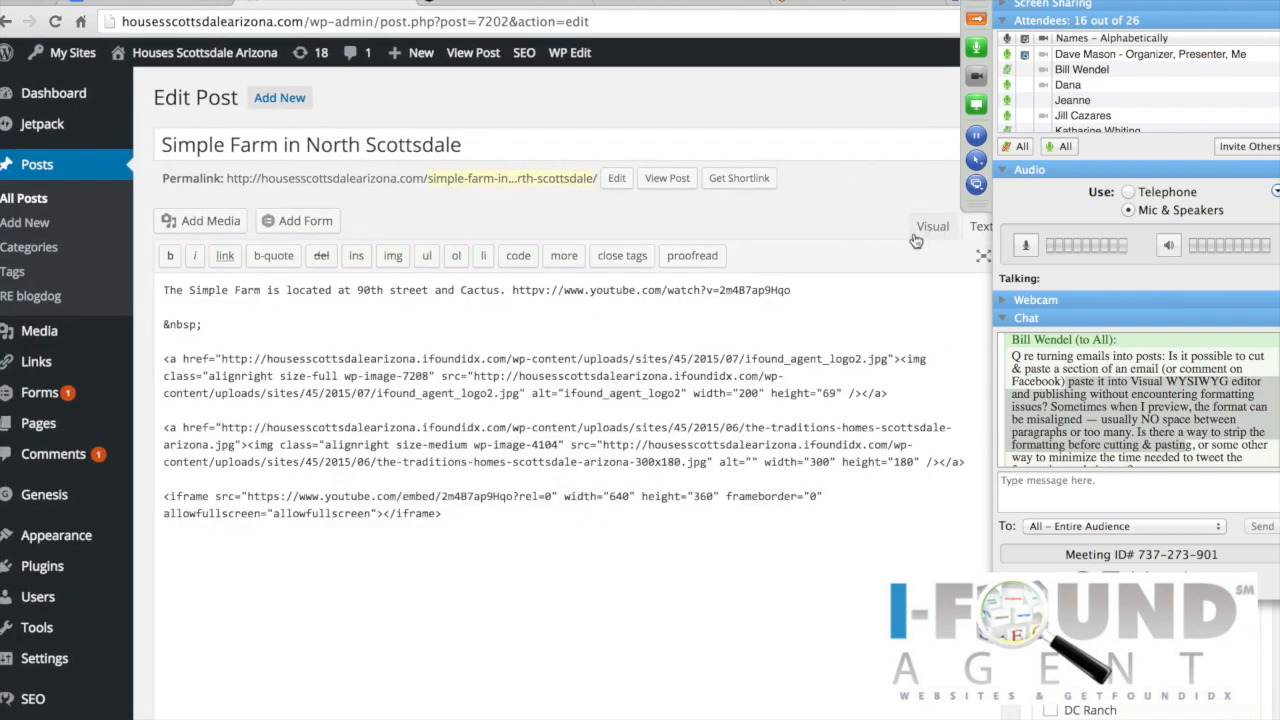
left_click(243, 325)
key("BackSpace")
key("BackSpace")
key("BackSpace")
key("BackSpace")
key("BackSpace")
key("BackSpace")
key("BackSpace")
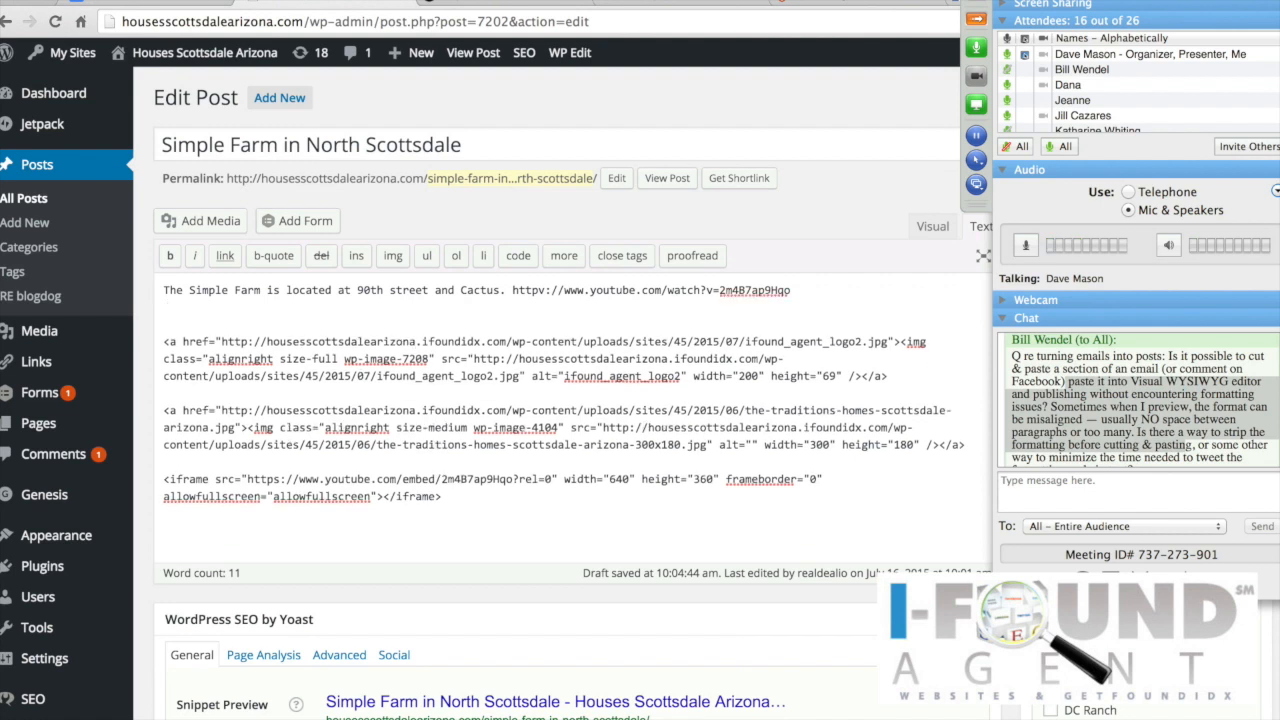
key("Return")
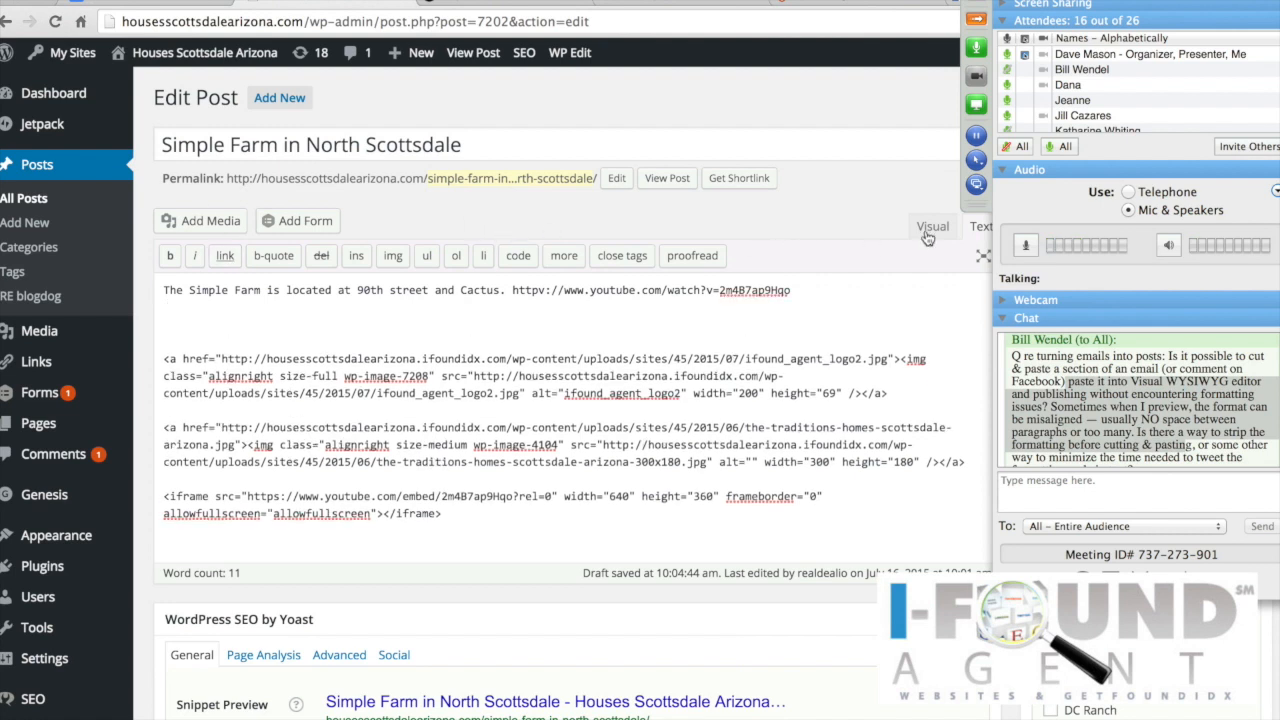
Step: Back in the Visual view, turn on Paste as text
left_click(932, 228)
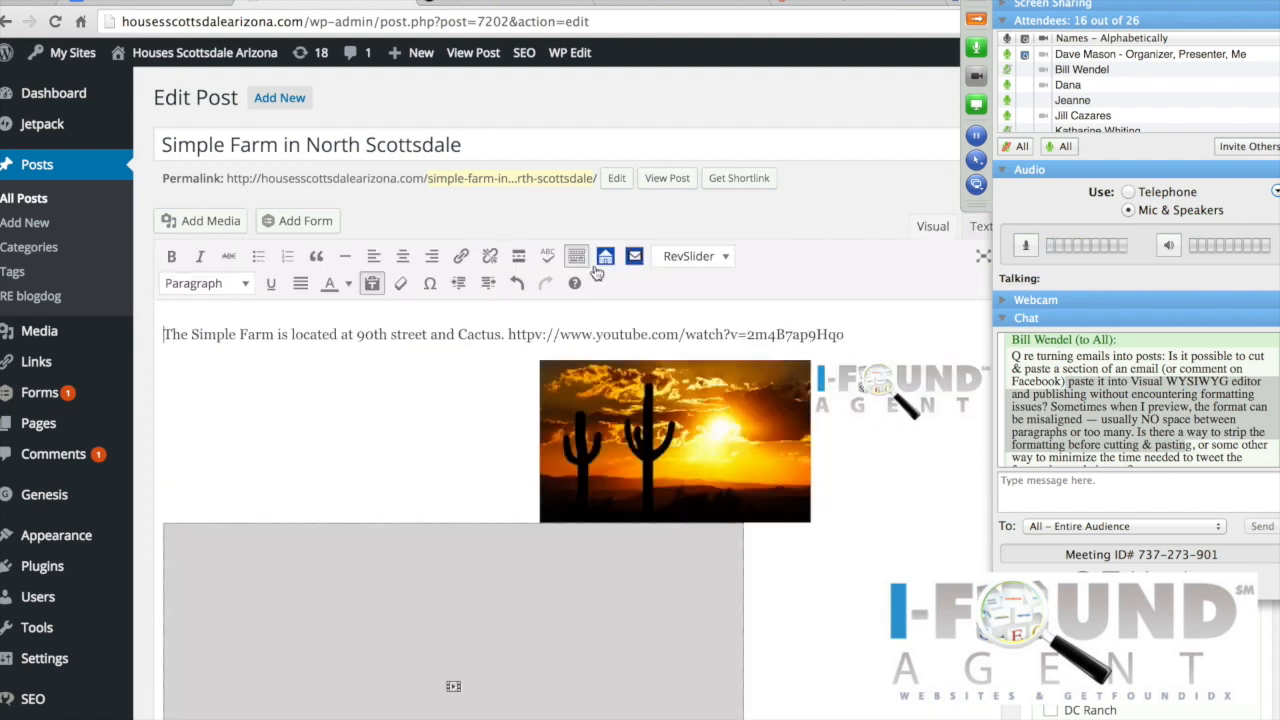
left_click(371, 285)
scroll(383, 412, "down", 10)
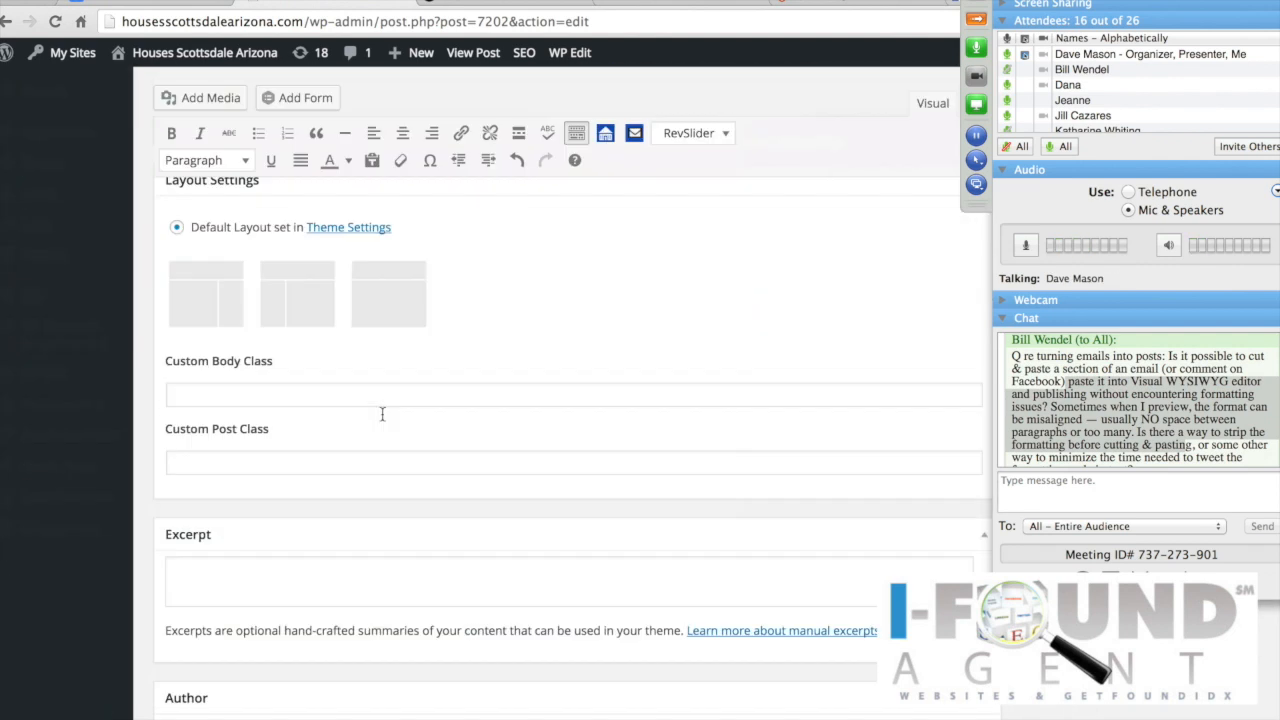
scroll(383, 412, "up", 5)
scroll(383, 412, "up", 5)
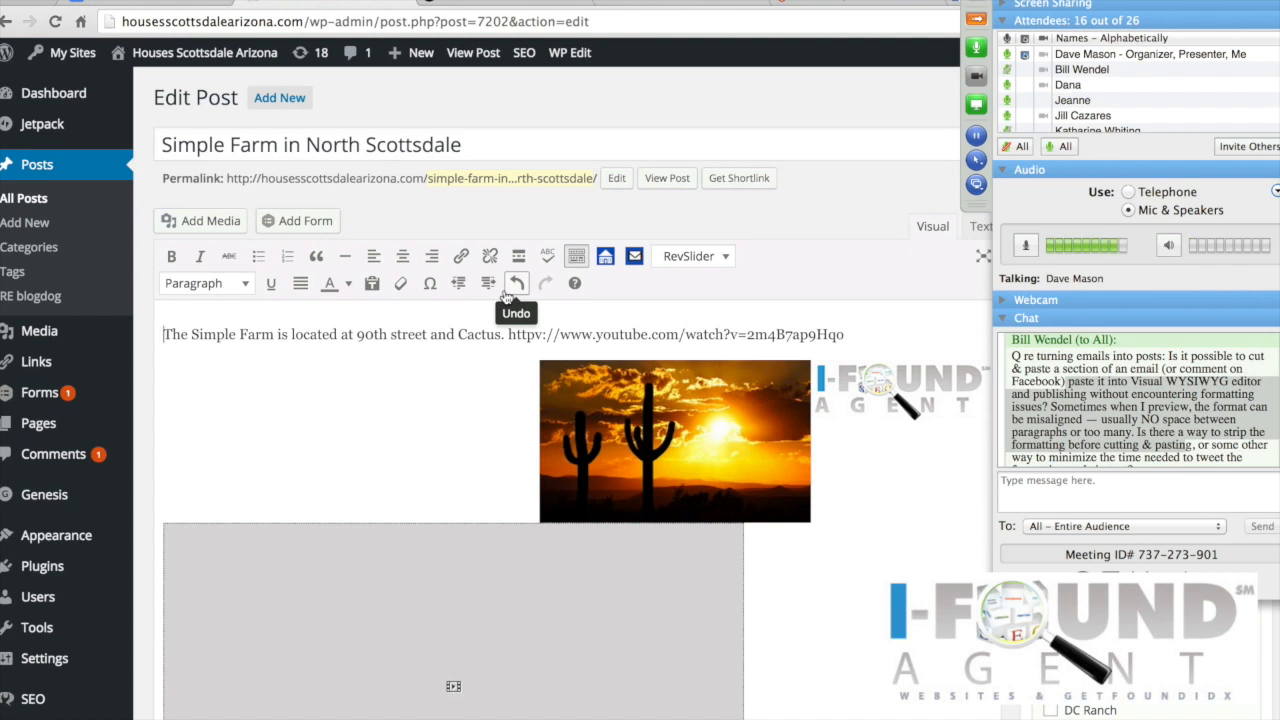
Step: In the HTML view, paste the promo text on a new line below the video embed code
left_click(977, 228)
left_click(463, 476)
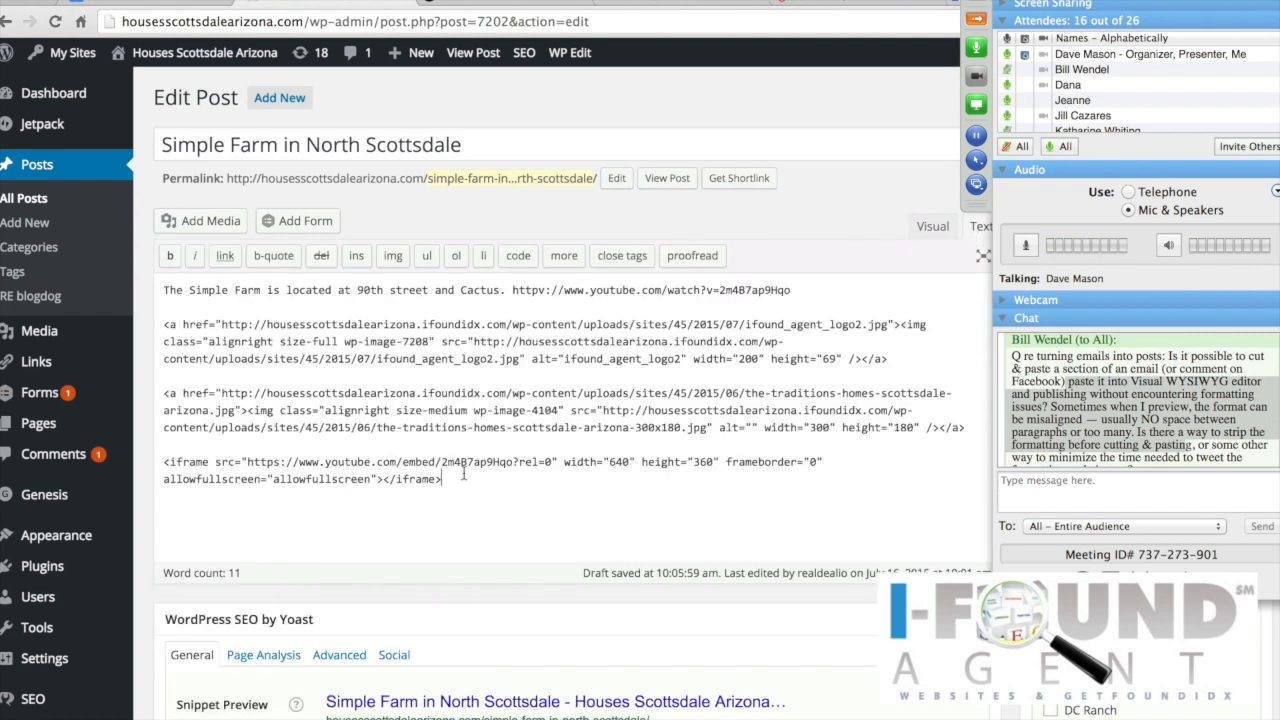
key("Return")
key("Return")
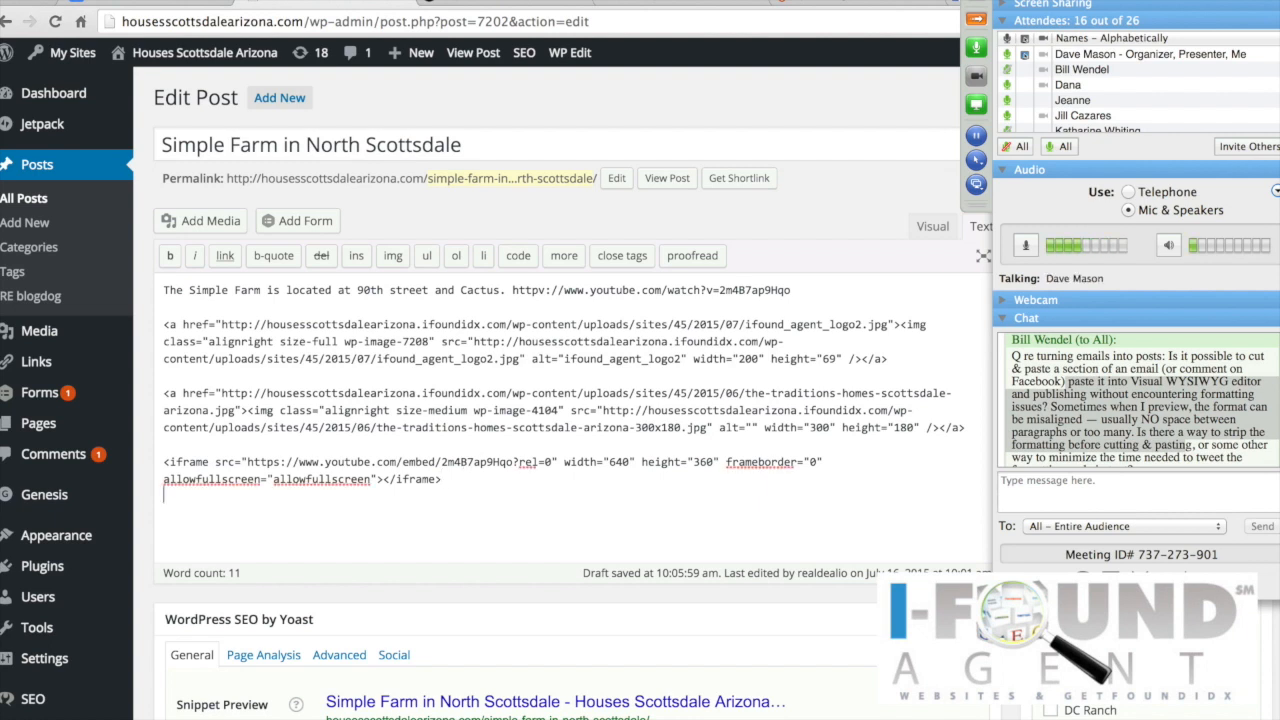
type("ave on themed apparel, bedding, toys, and more. Use coupon codes \"EXTRA20\" and \"JULY\". A best bet: Despicable Me Kids' Minion Hoo")
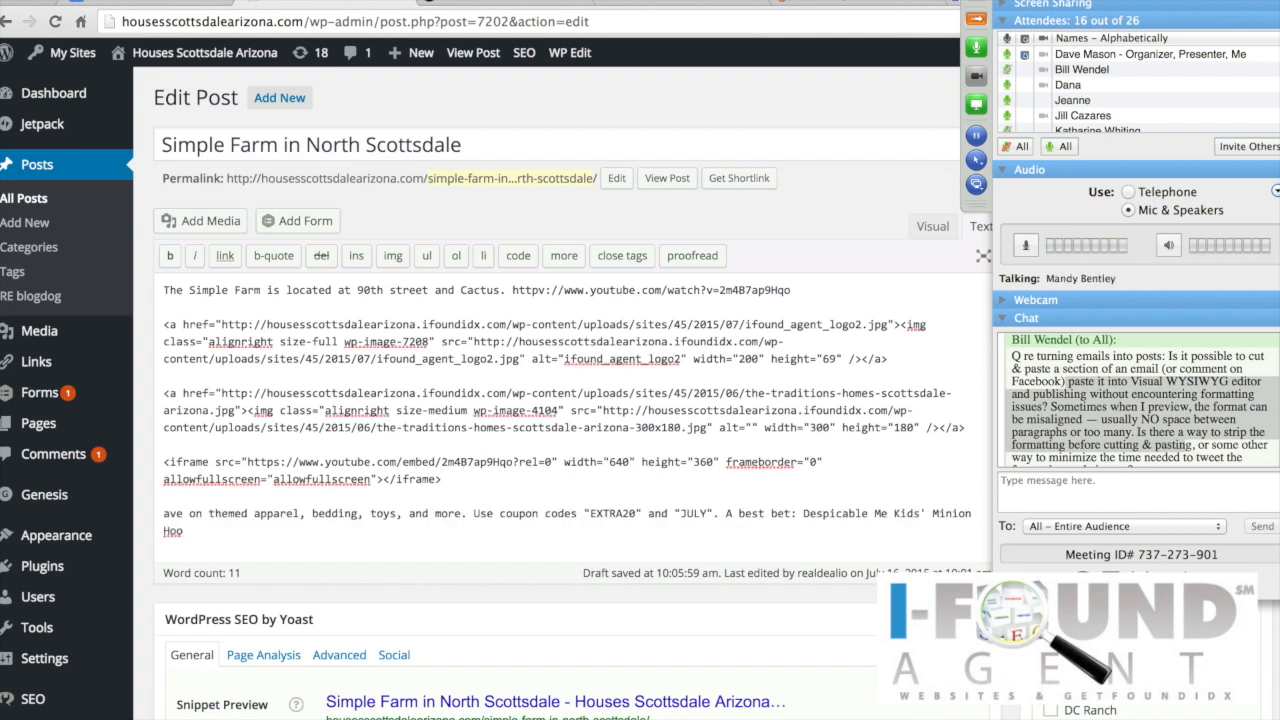
scroll(444, 481, "down", 3)
scroll(444, 481, "down", 1)
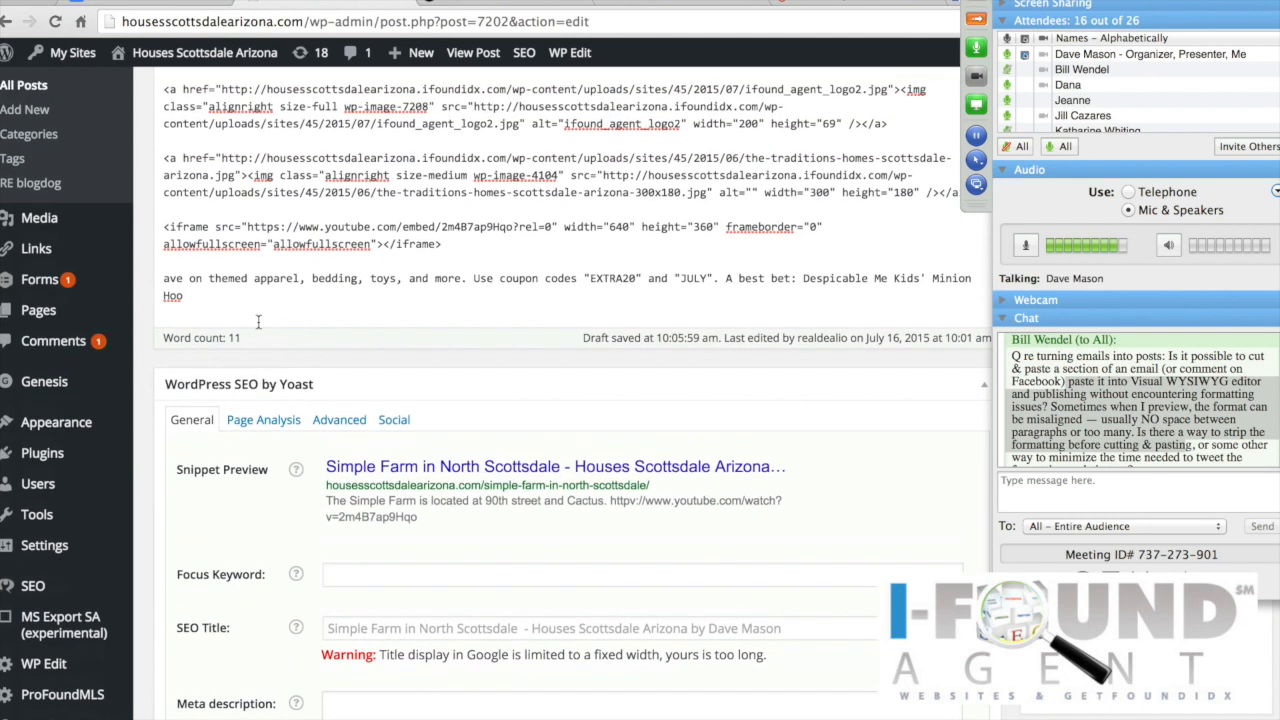
Step: Select the pasted promo line with coupon codes EXTRA20 and JULY, and check it in Visual and Text views
left_click_drag(196, 291, 167, 279)
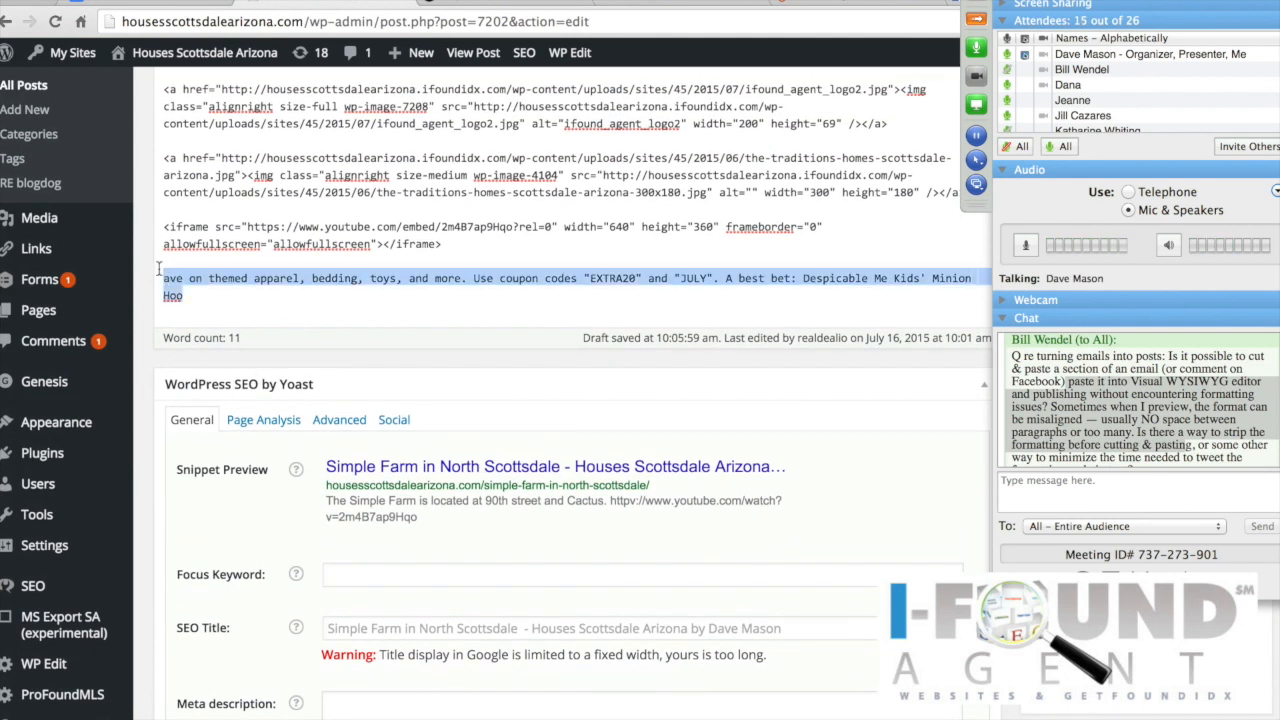
scroll(383, 238, "up", 5)
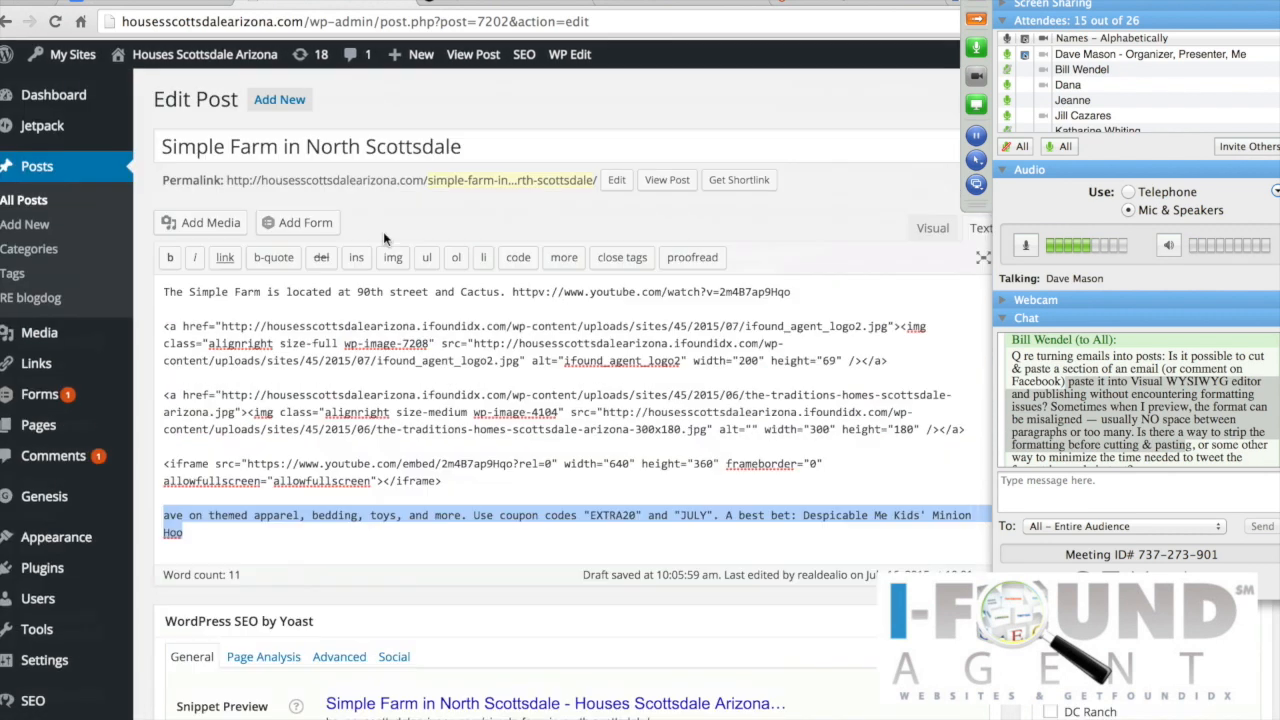
left_click(938, 229)
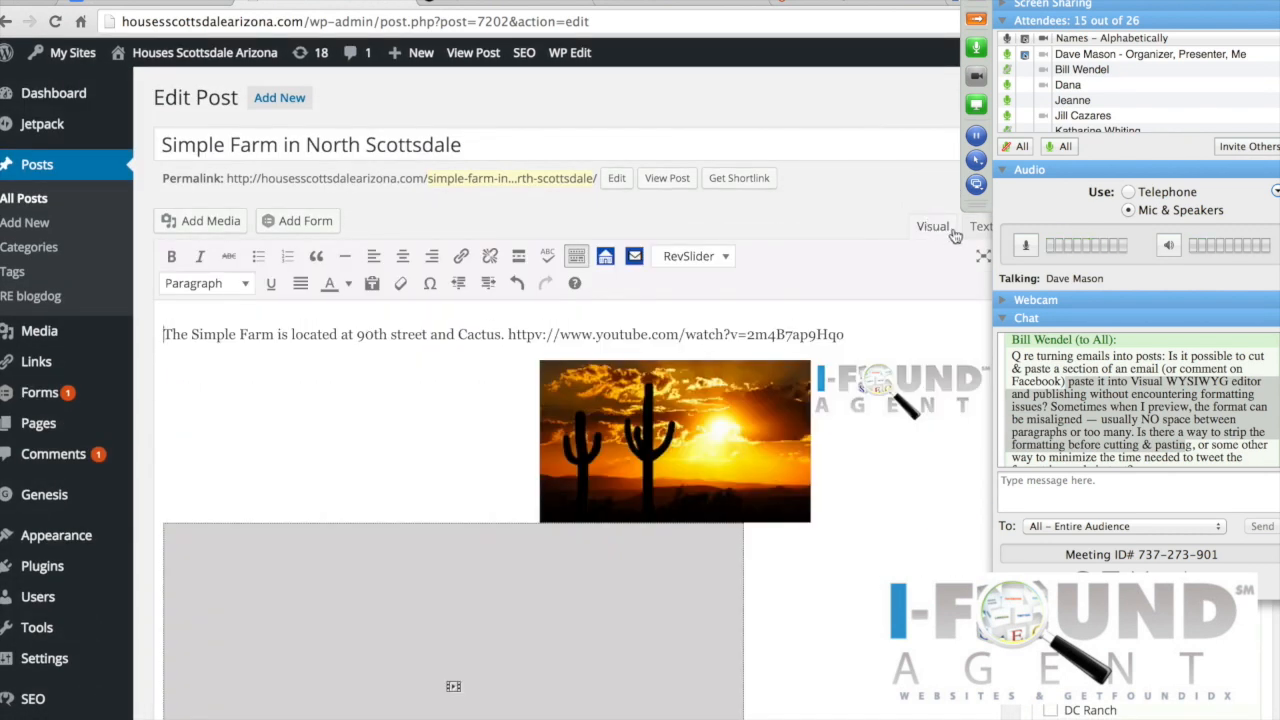
left_click(979, 227)
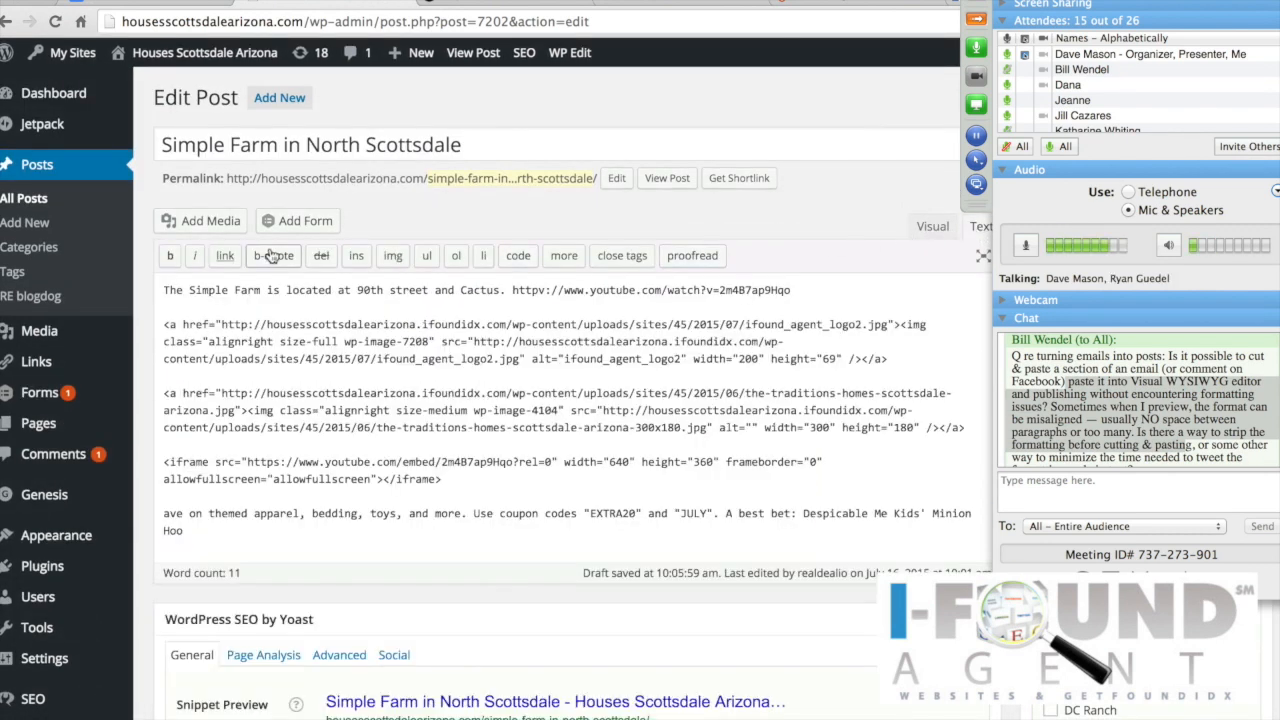
Step: Mute a meeting attendee's audio from their options menu
scroll(1145, 122, "down", 3)
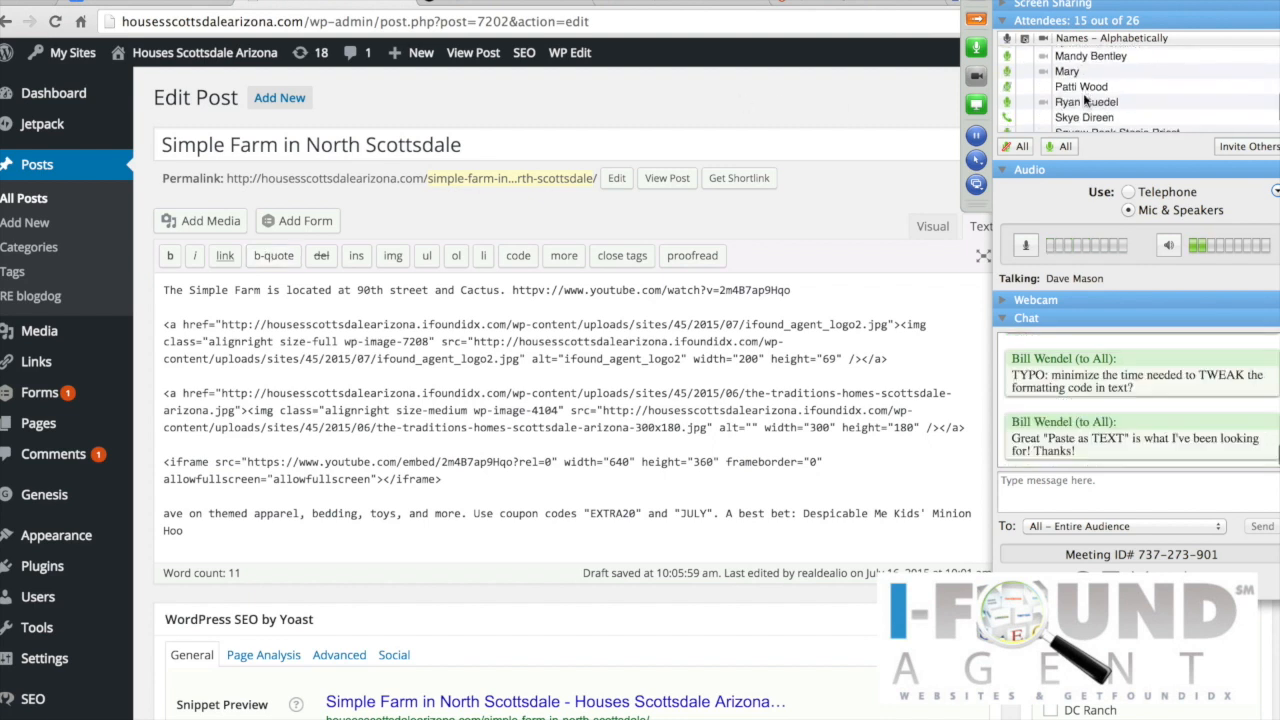
right_click(1083, 93)
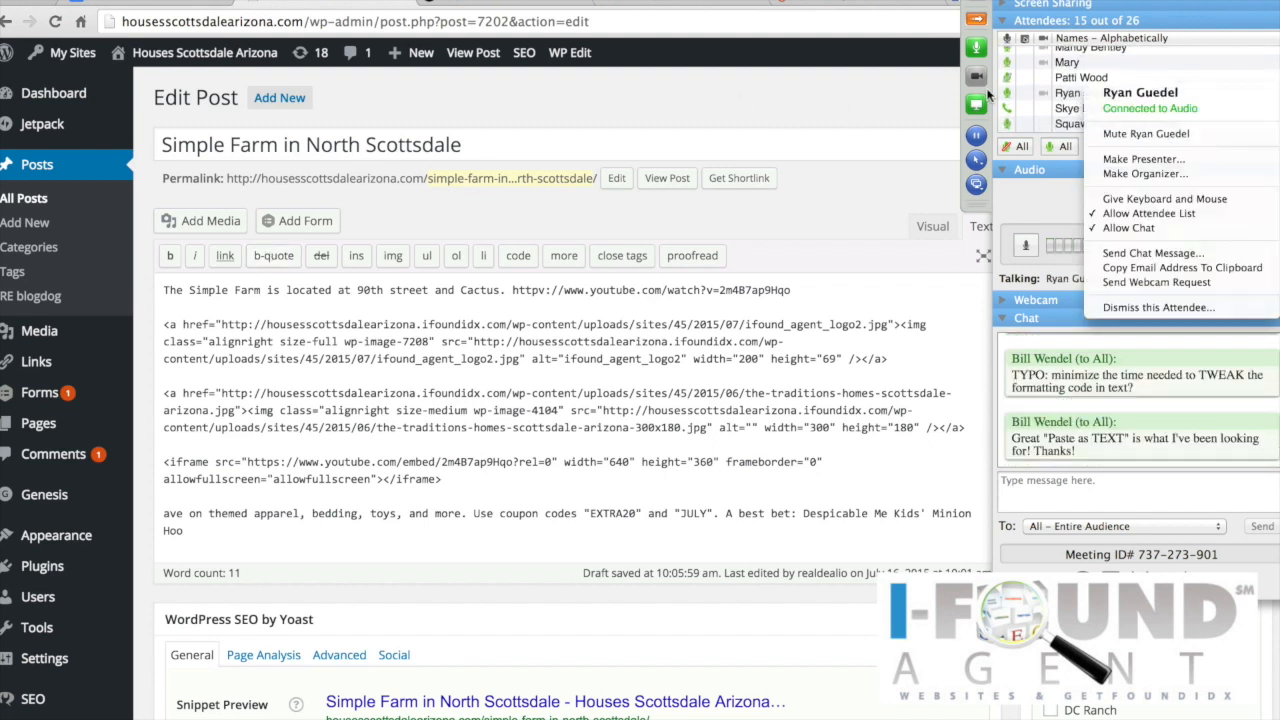
left_click(1136, 133)
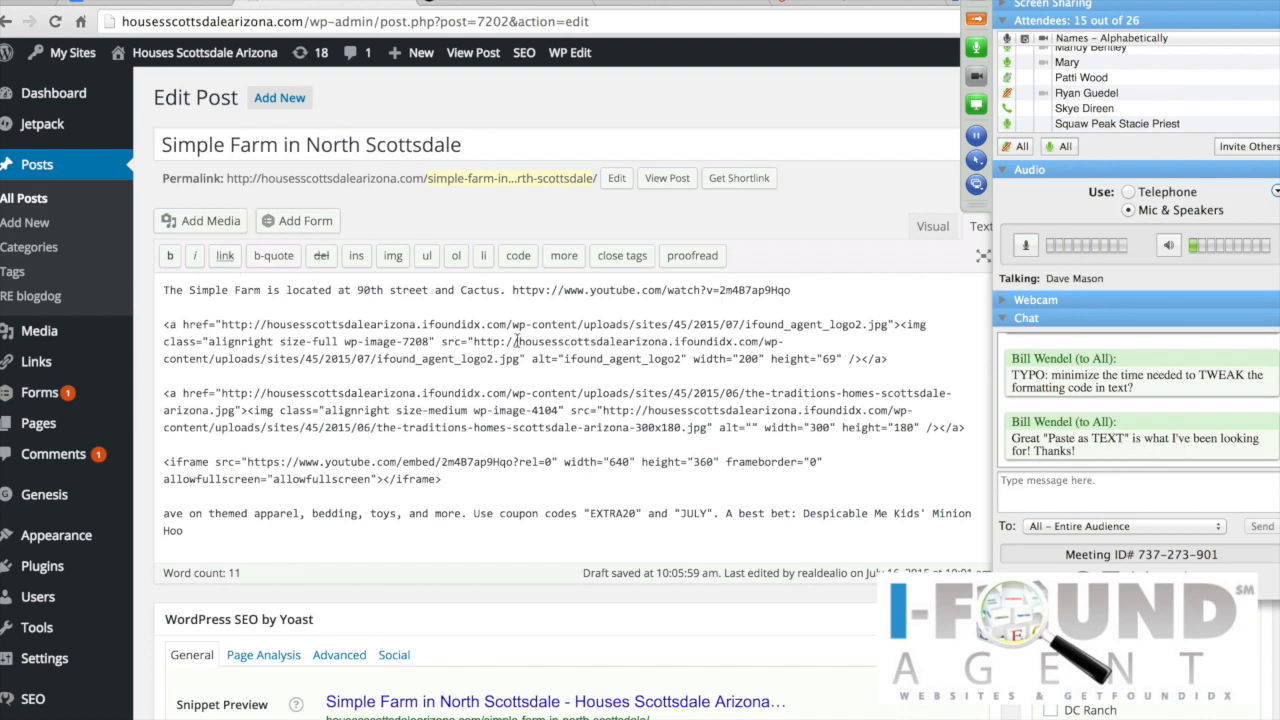
Step: Return the Simple Farm post to the Visual view and scroll through the sunset photo, logo and video text
left_click(924, 227)
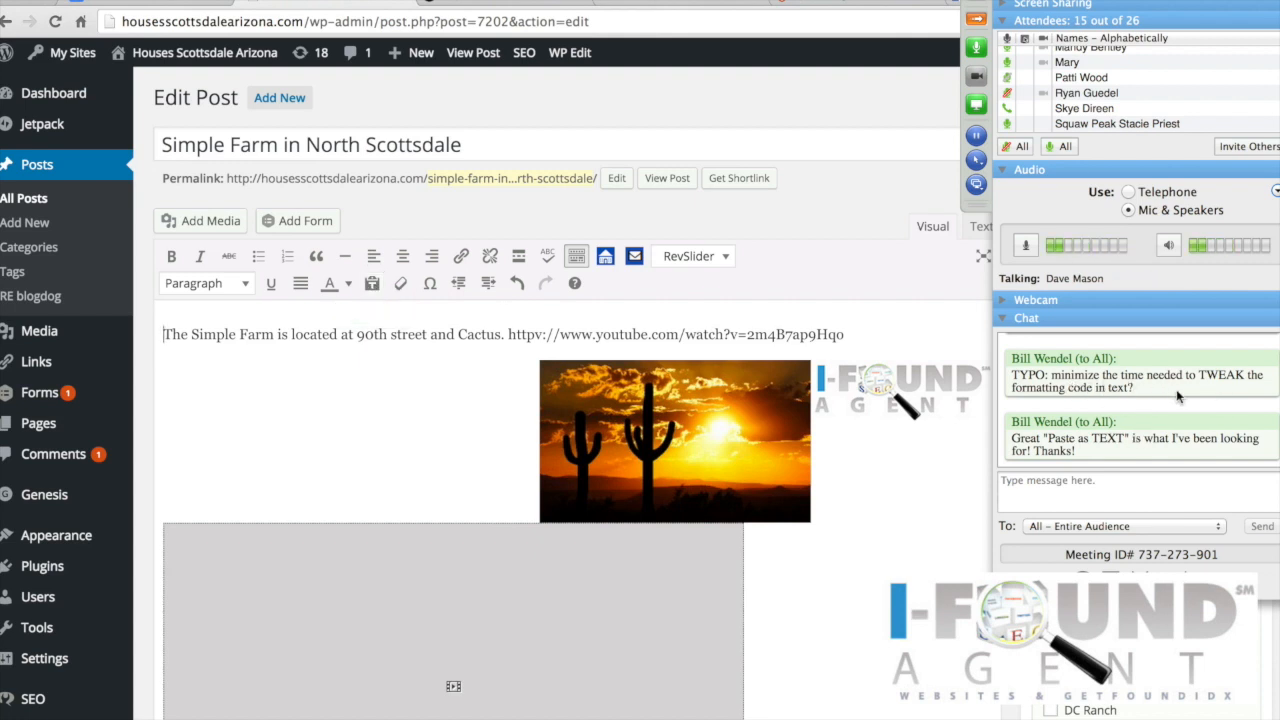
scroll(1120, 398, "up", 3)
scroll(1113, 400, "down", 1)
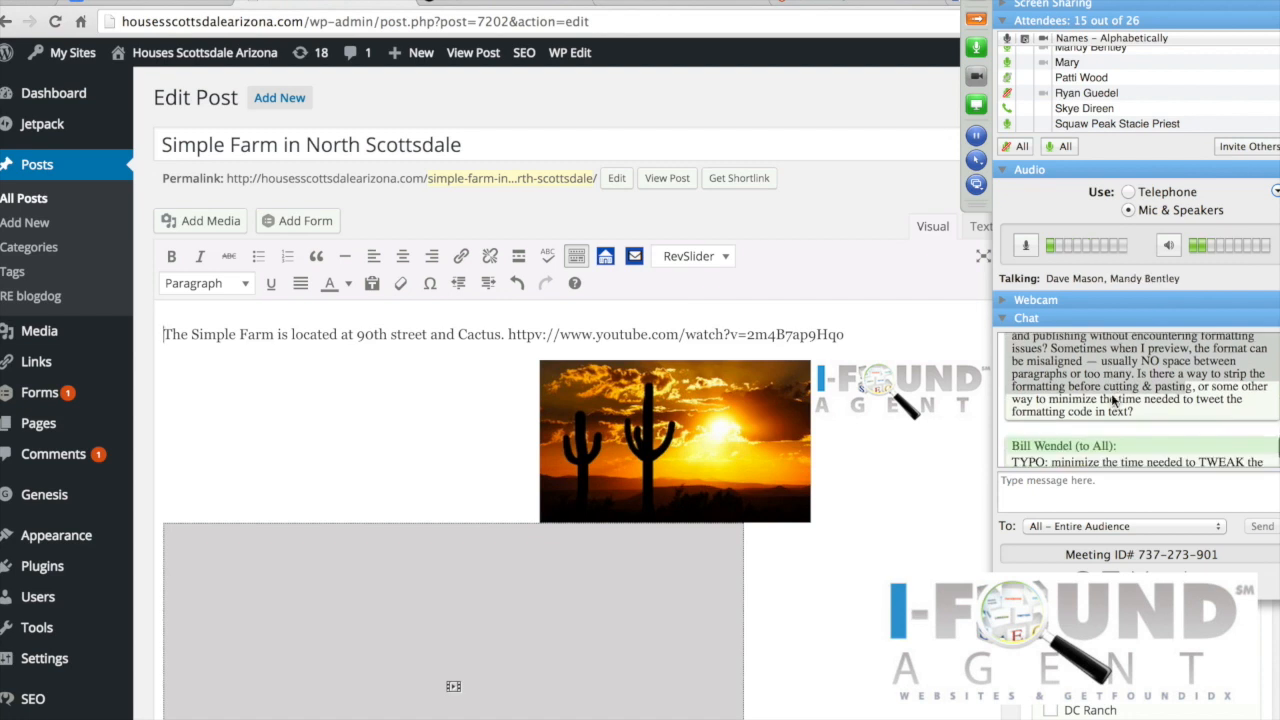
scroll(1113, 400, "down", 1)
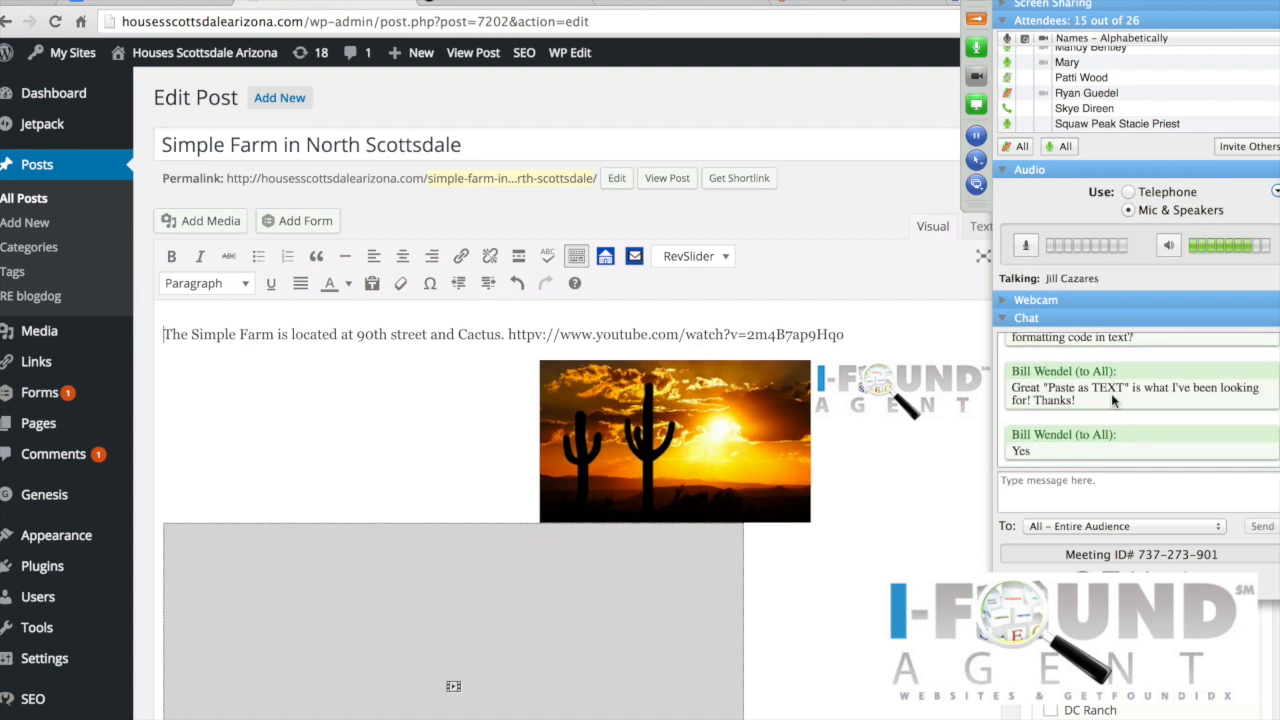
scroll(1112, 401, "up", 6)
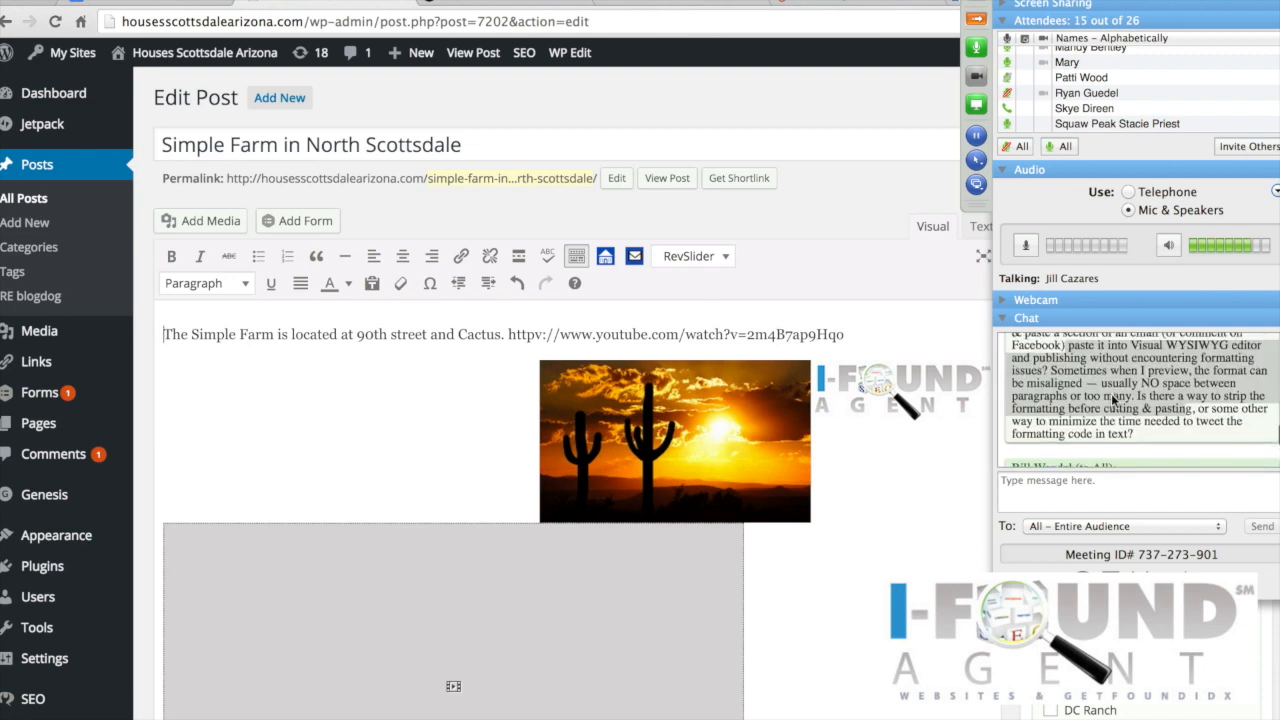
scroll(1112, 400, "down", 6)
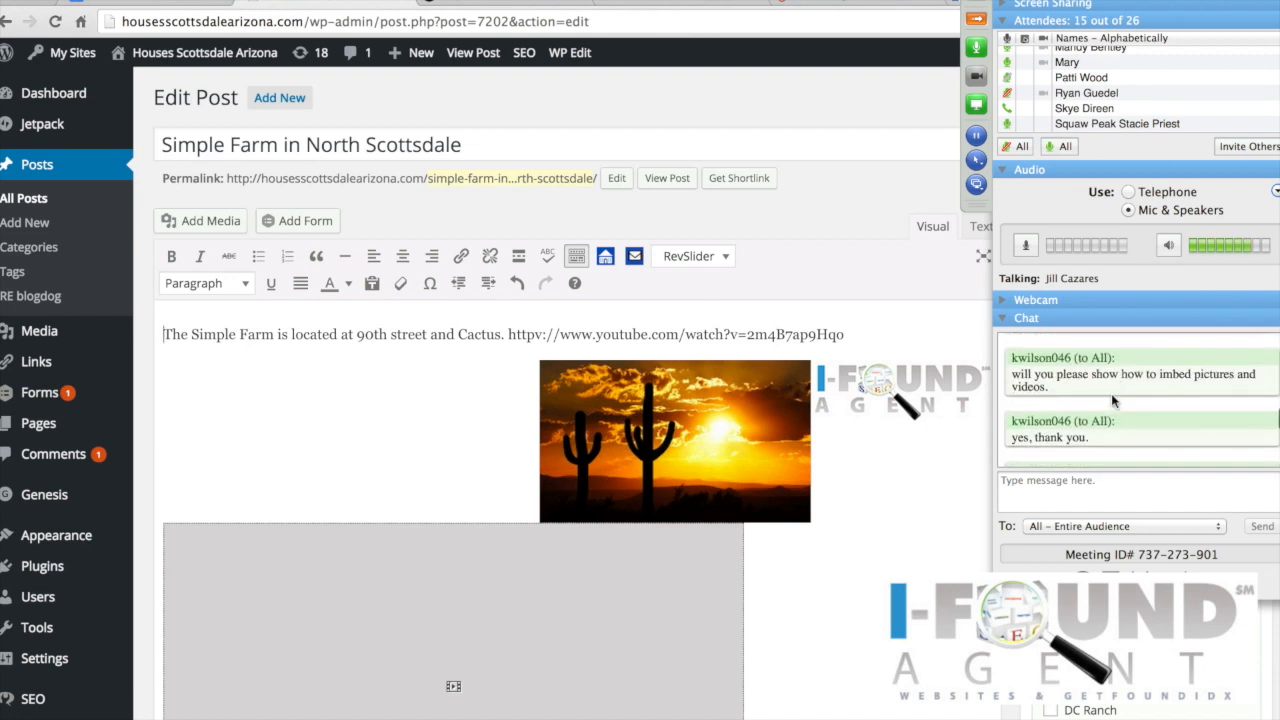
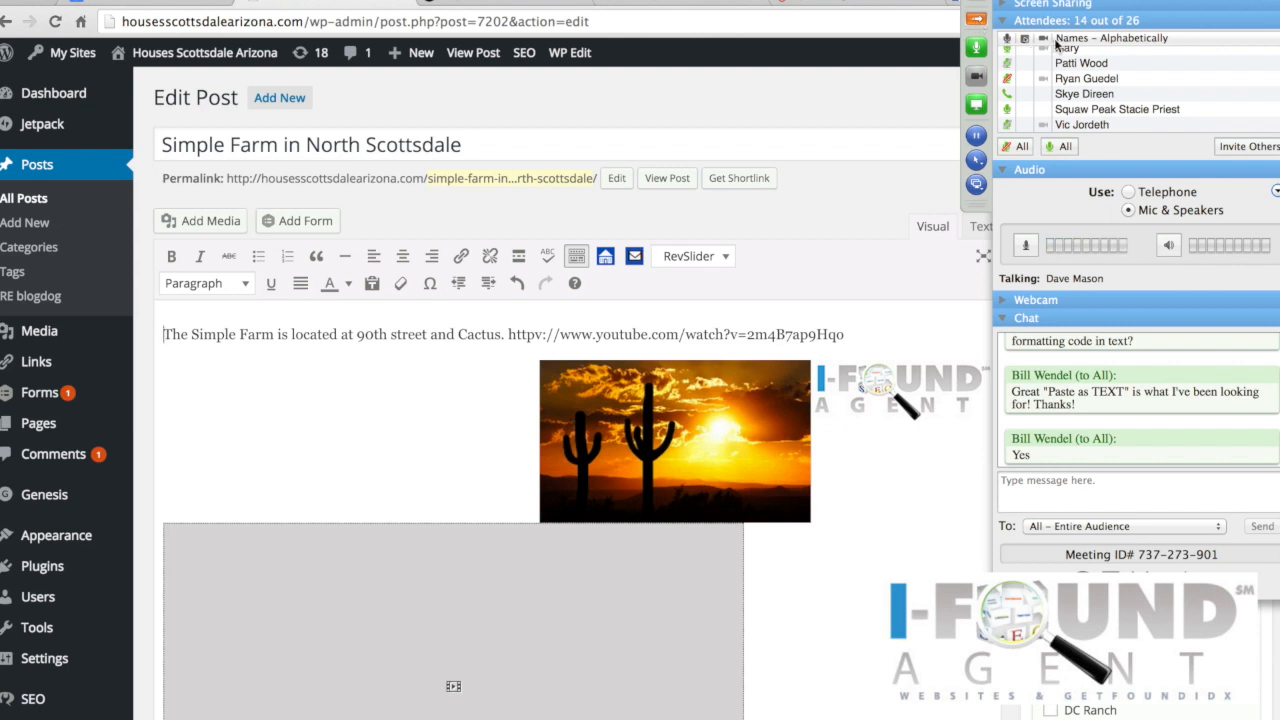
Step: Expand the Publicize details to show the connected social accounts and the Simple Farm custom message
scroll(1145, 104, "up", 5)
scroll(1145, 104, "down", 5)
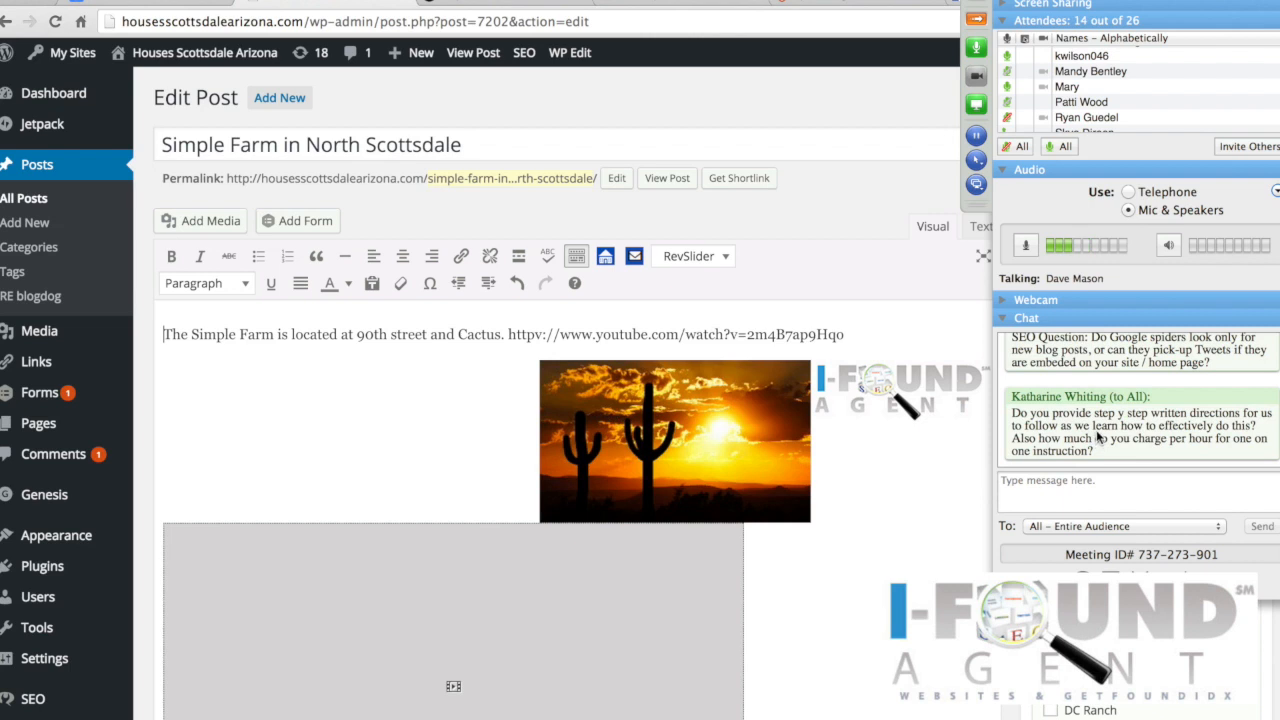
scroll(1098, 437, "up", 3)
left_click(975, 21)
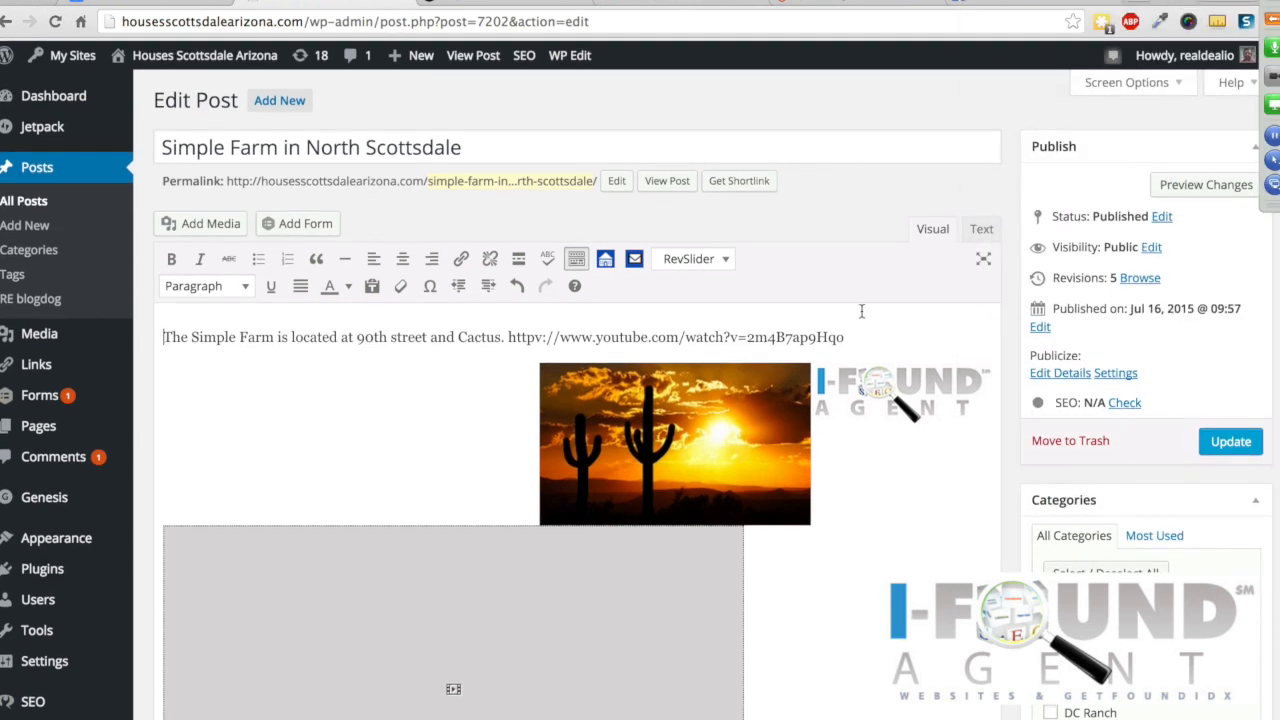
left_click(1063, 371)
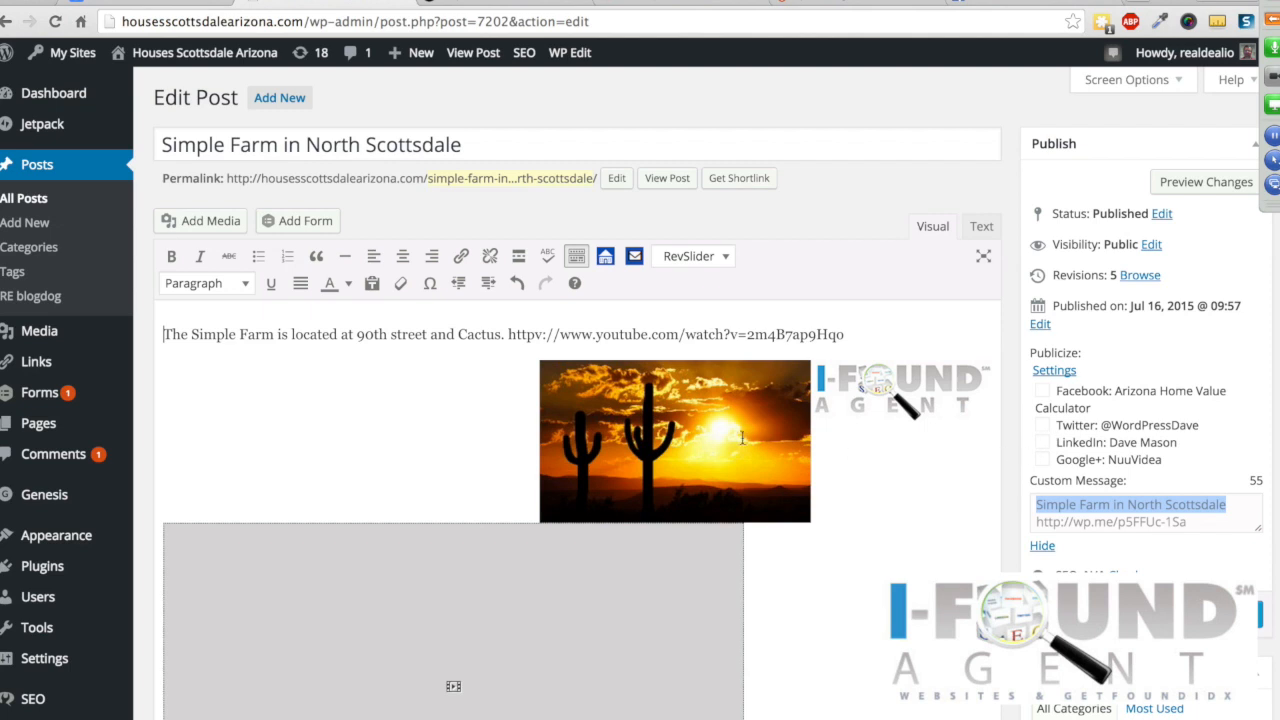
scroll(1183, 307, "up", 2)
Step: Leave the unsaved post for a new blank post and start editing its publish date
left_click(285, 97)
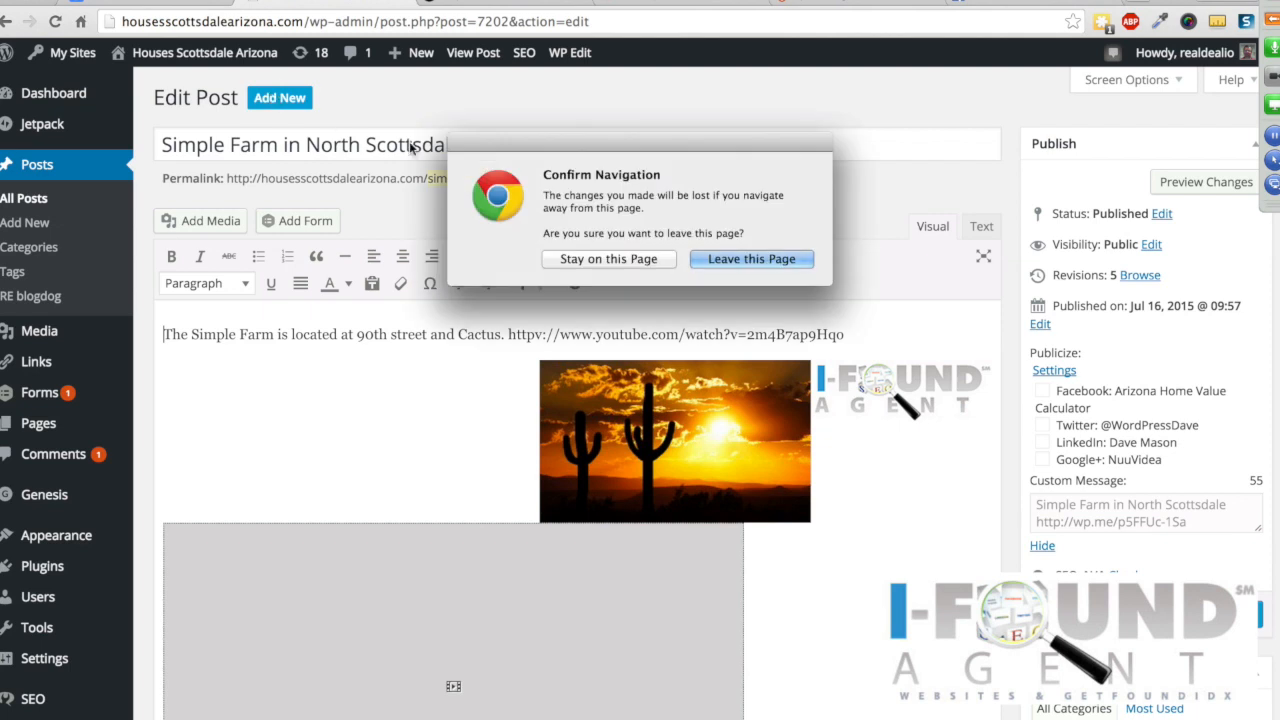
left_click(769, 264)
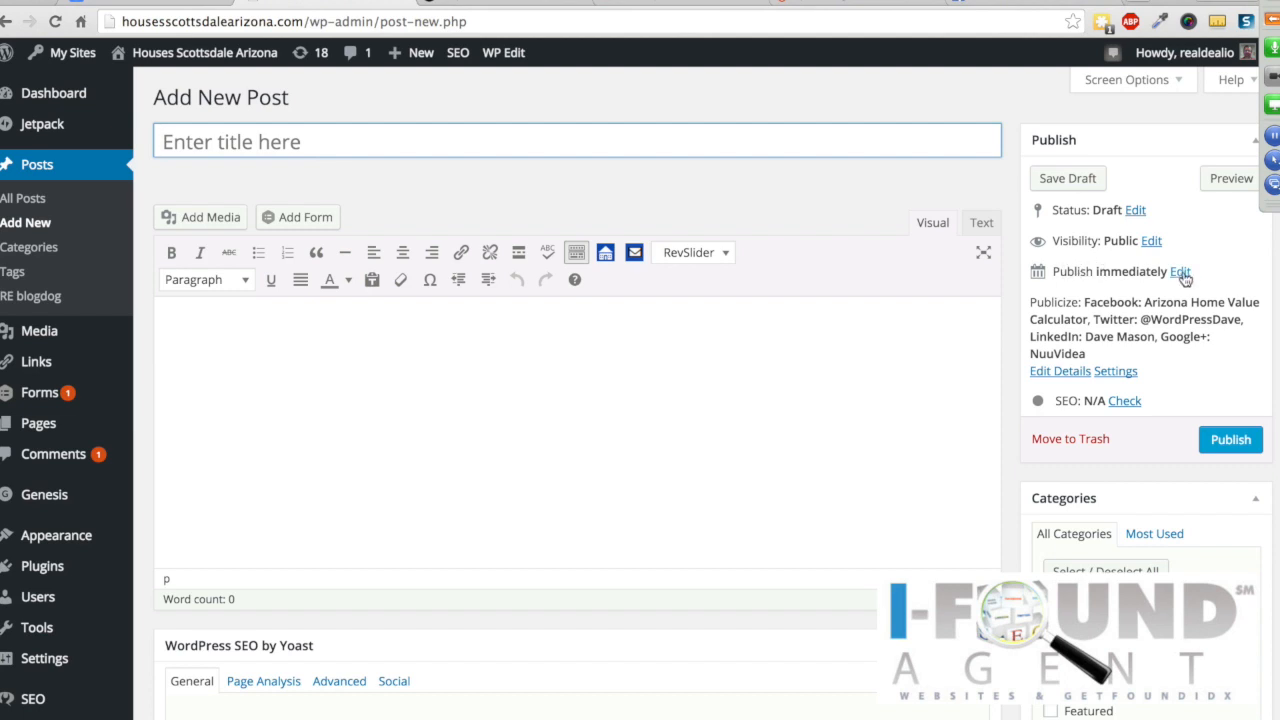
left_click(1180, 271)
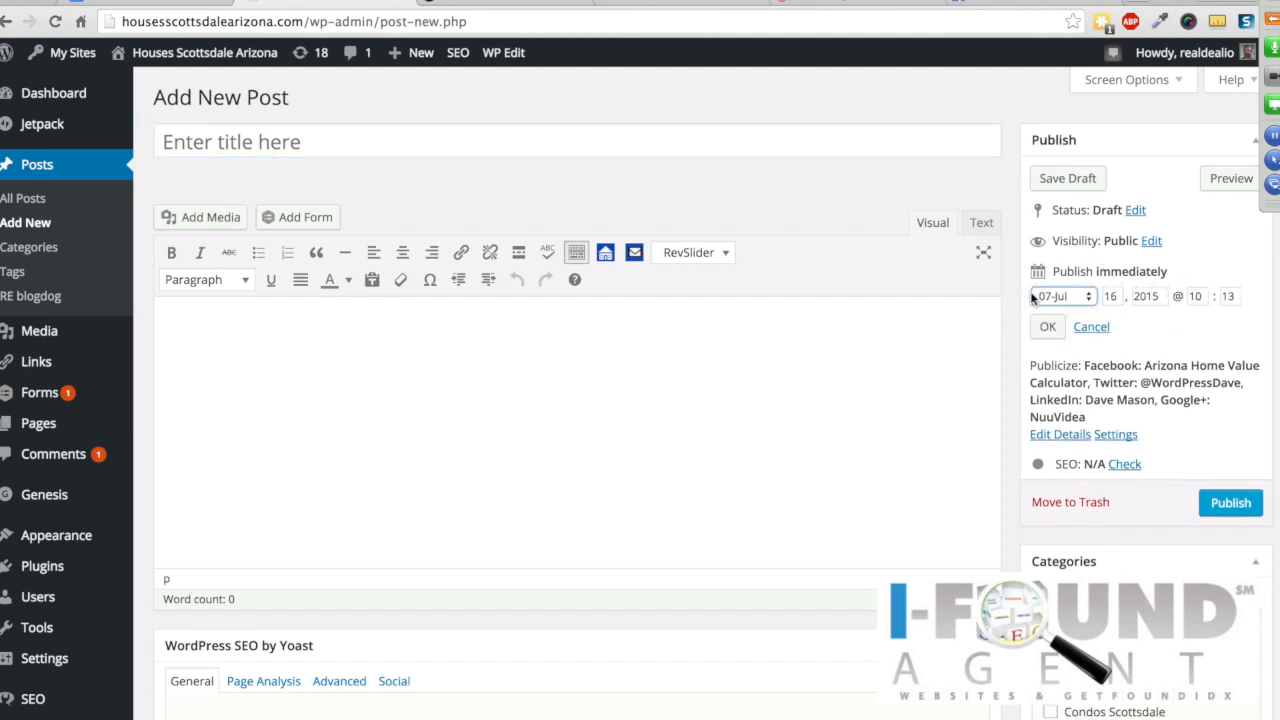
left_click(1092, 298)
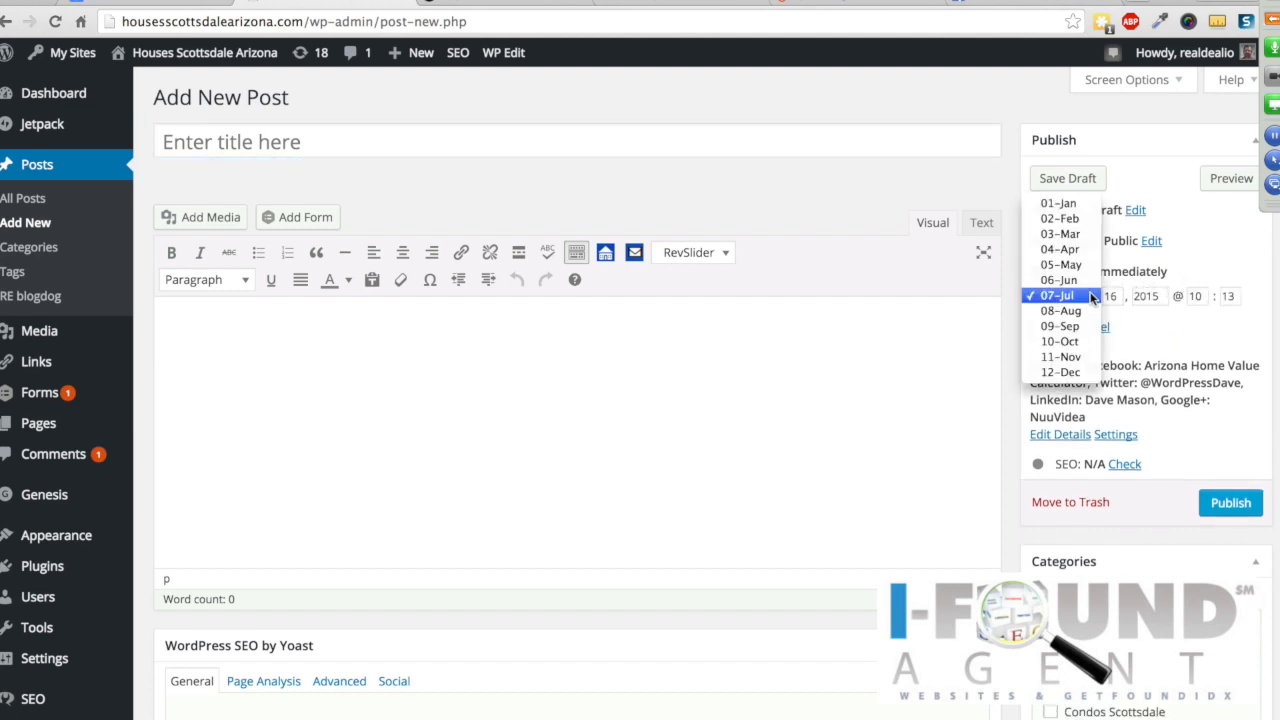
left_click(1073, 313)
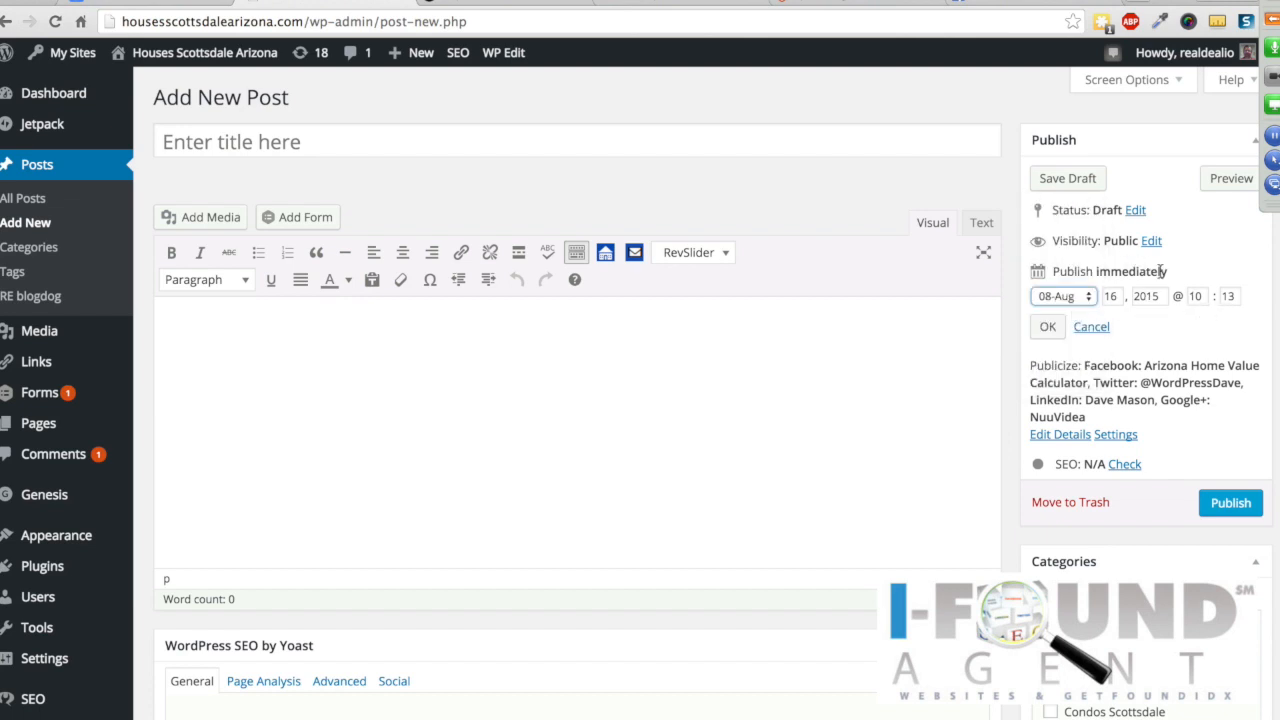
Step: Keep visibility Public and set the publish date to October 31, 2015 at 10:13
left_click(1150, 241)
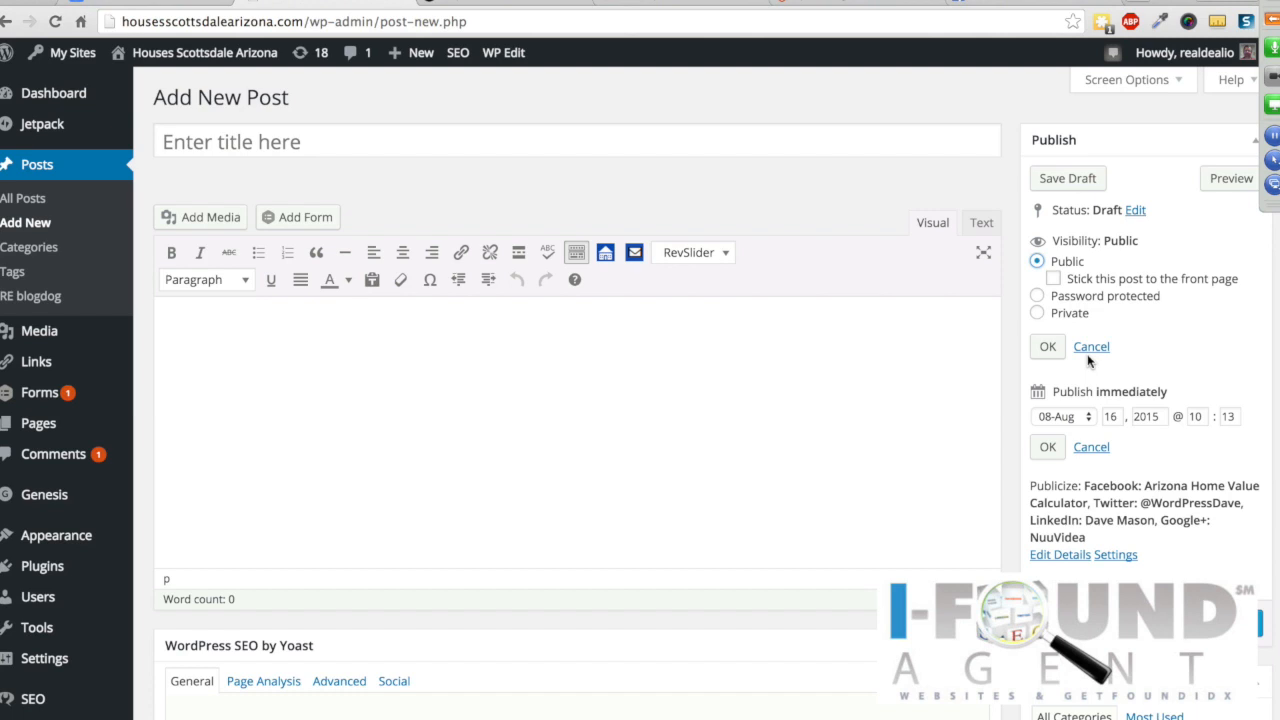
left_click(1087, 419)
left_click(1076, 446)
left_click(1118, 421)
double_click(1115, 418)
type("3")
Step: Look over the Widgets page and Main Menu structure, then switch to the live Simple Farm post
scroll(30, 445, "down", 2)
mouse_move(62, 456)
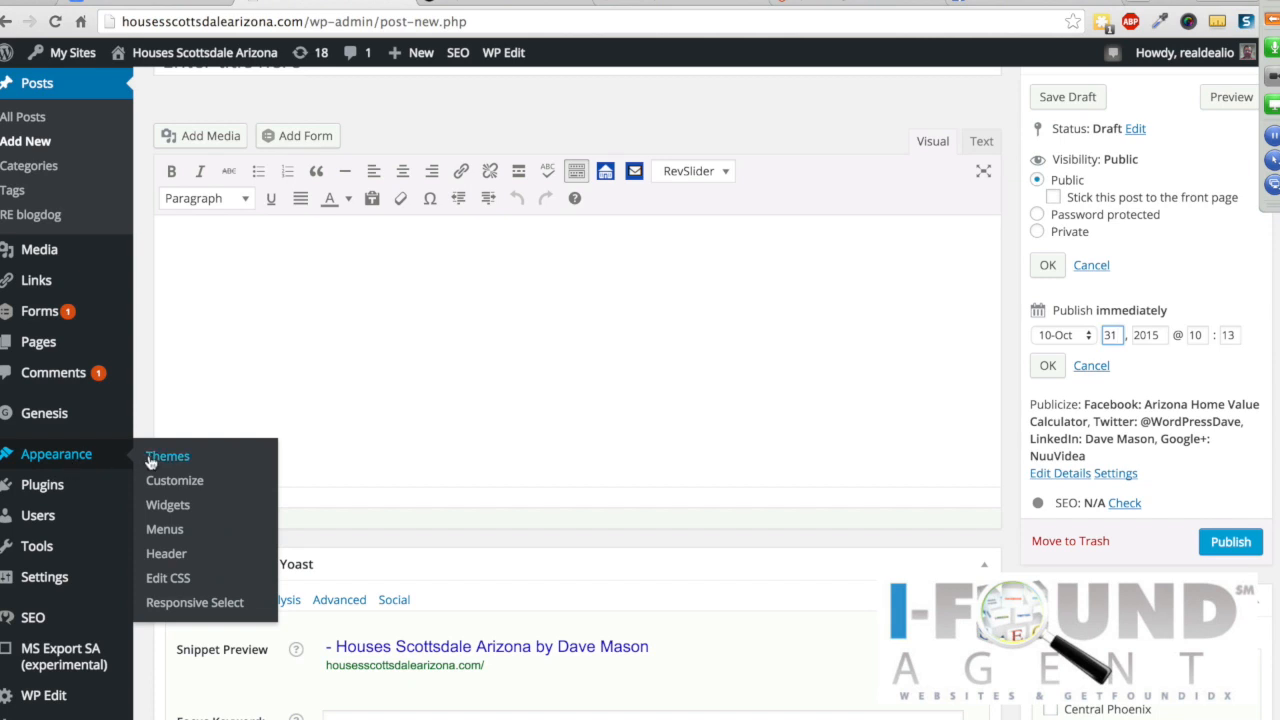
left_click(169, 507)
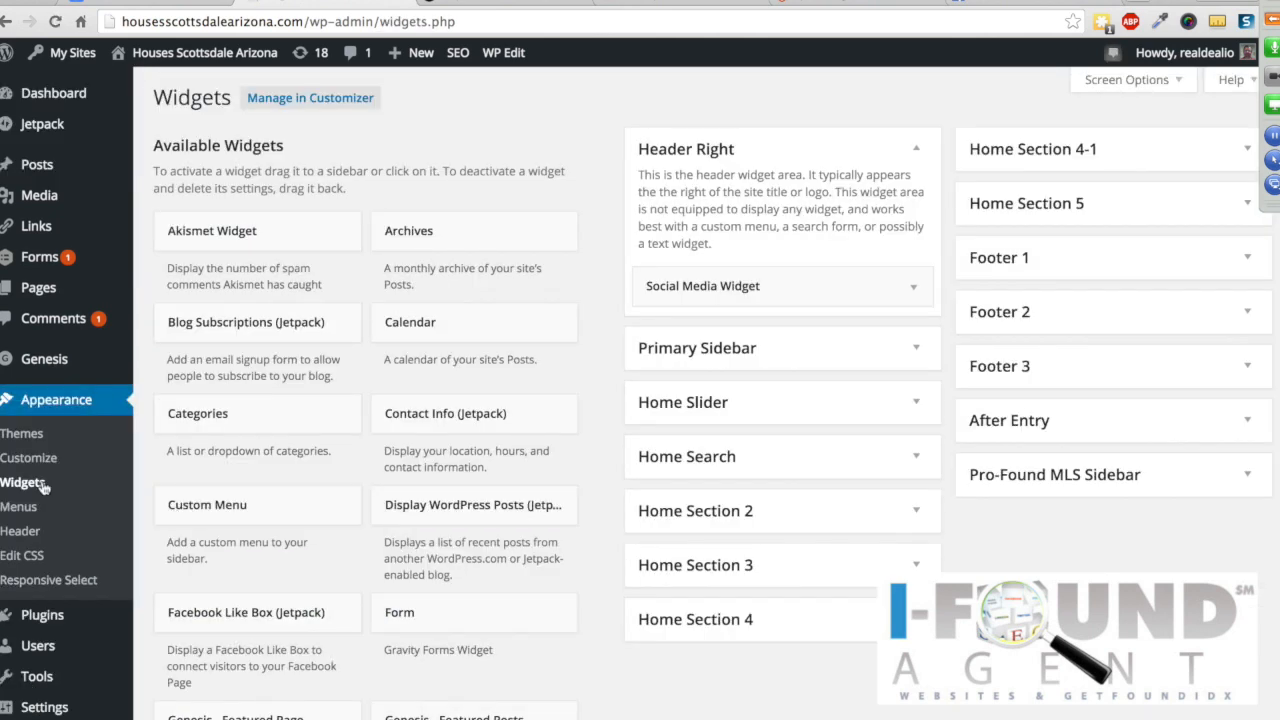
left_click(20, 507)
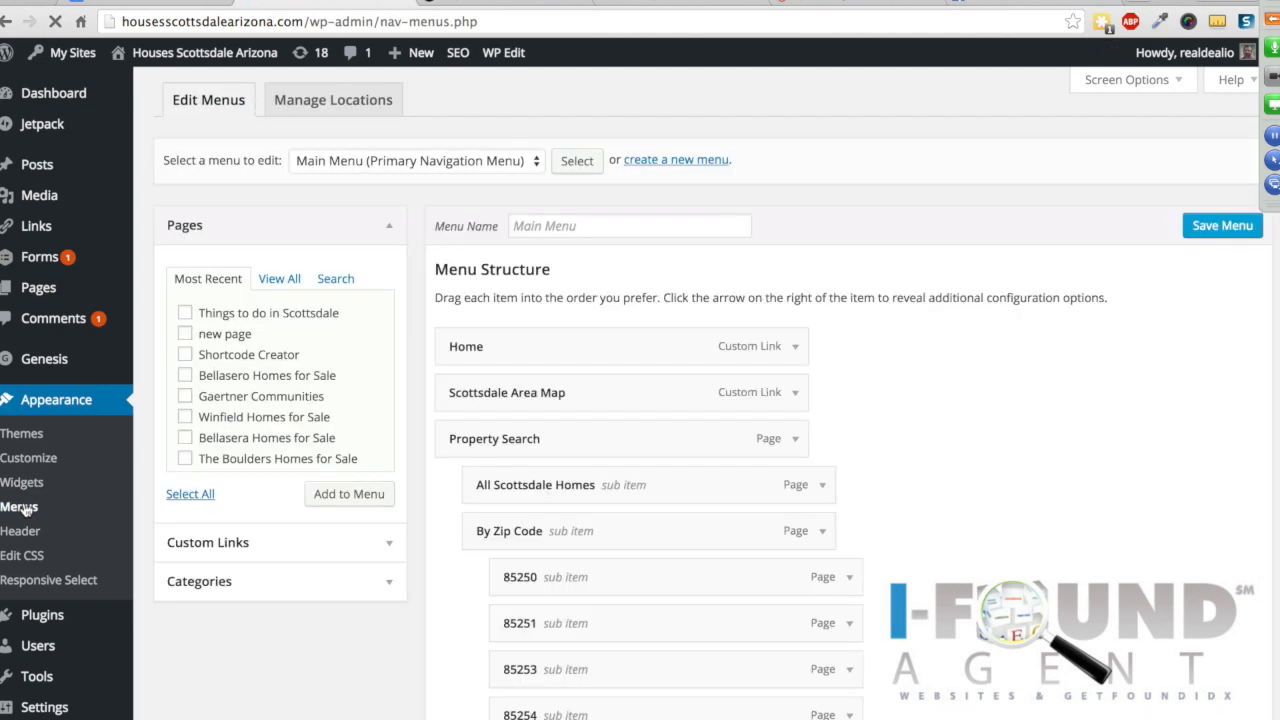
scroll(912, 408, "down", 1)
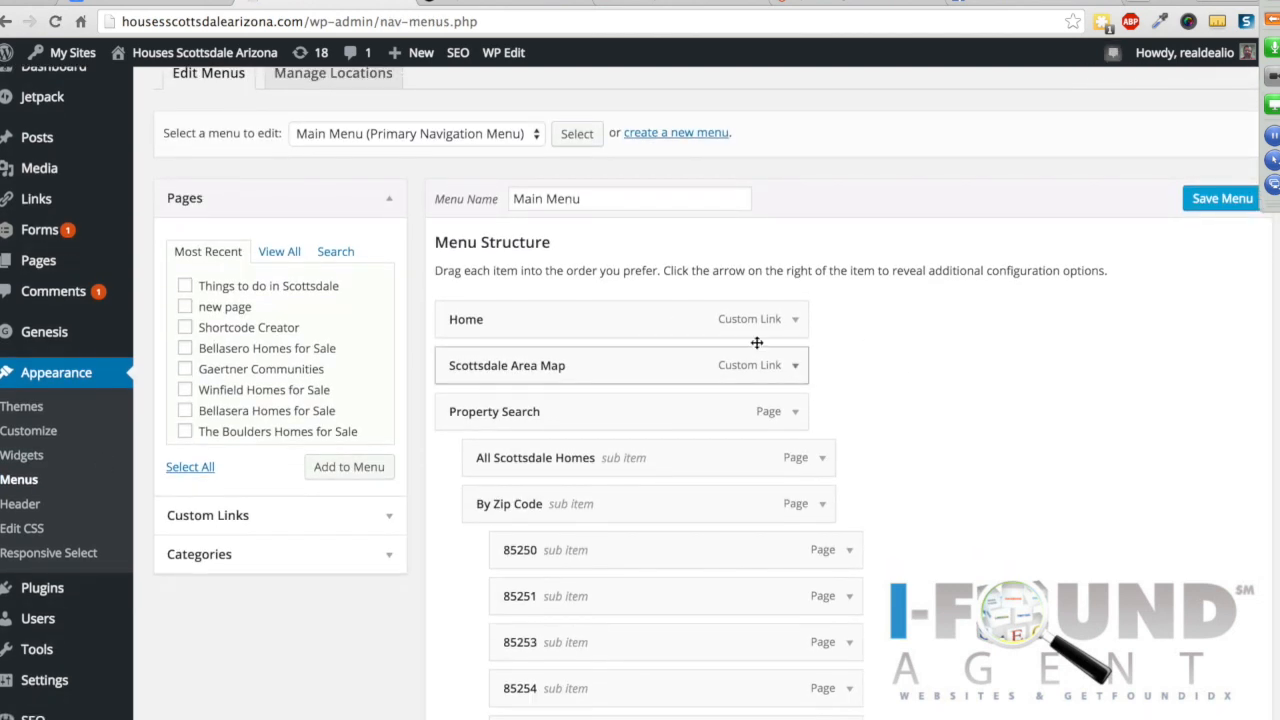
scroll(897, 343, "down", 10)
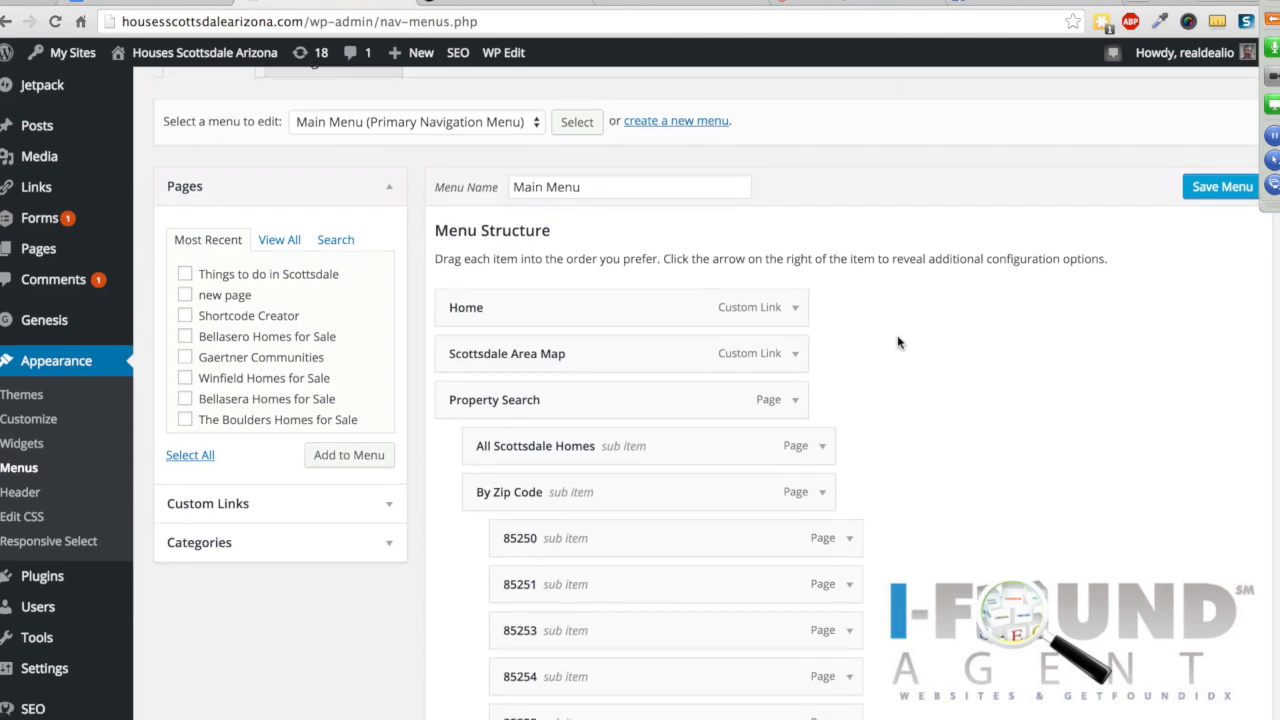
scroll(898, 343, "down", 4)
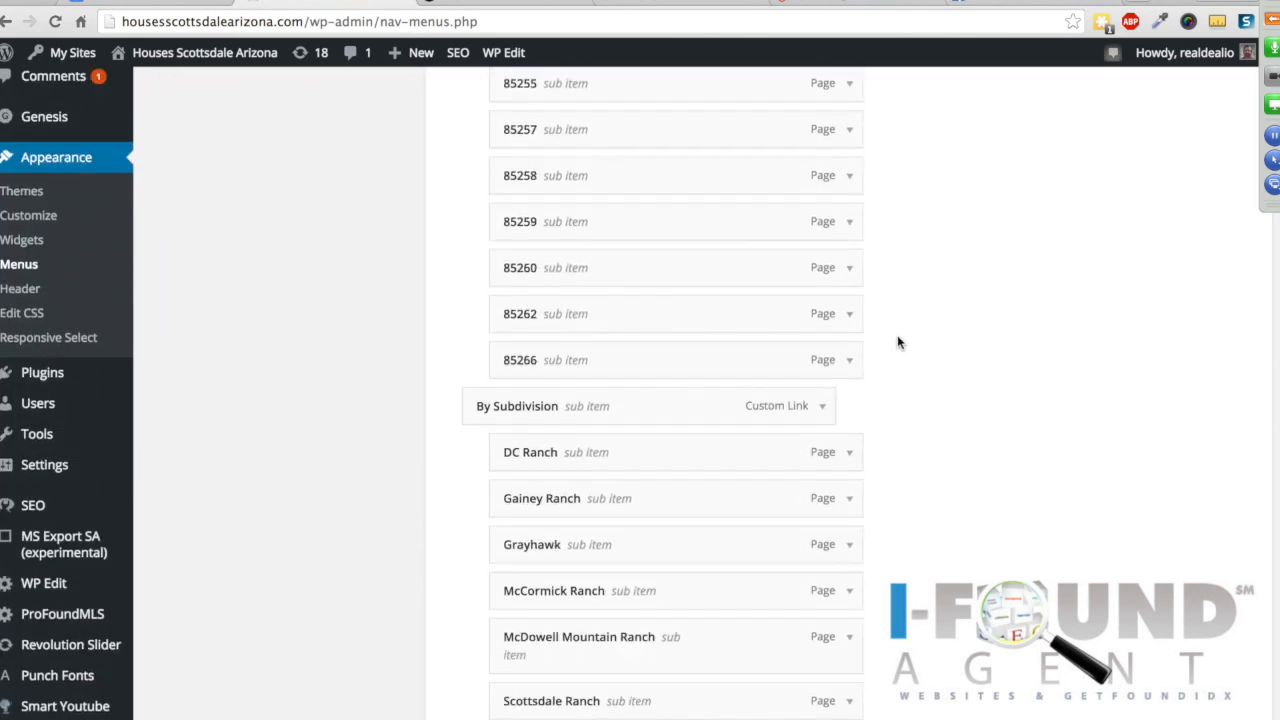
left_click(537, 2)
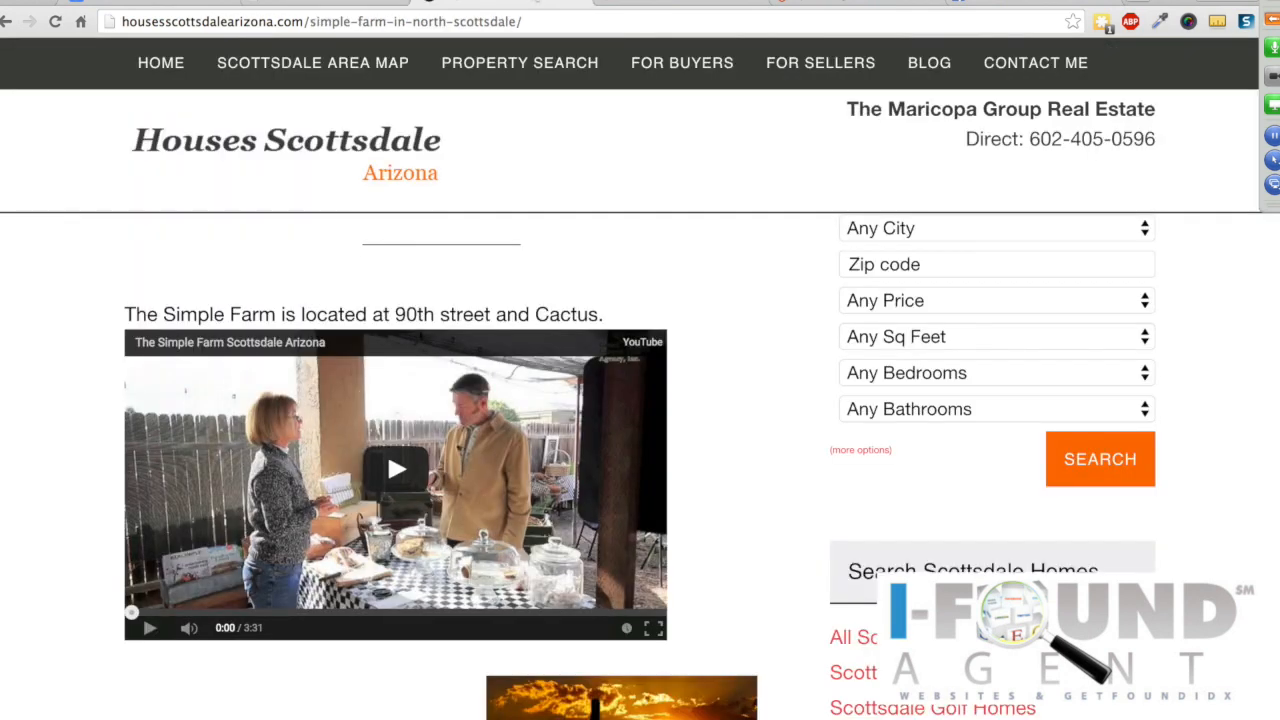
Step: Expand the live Property Search dropdown down to By Zip Code, then return to the menu editor
mouse_move(500, 77)
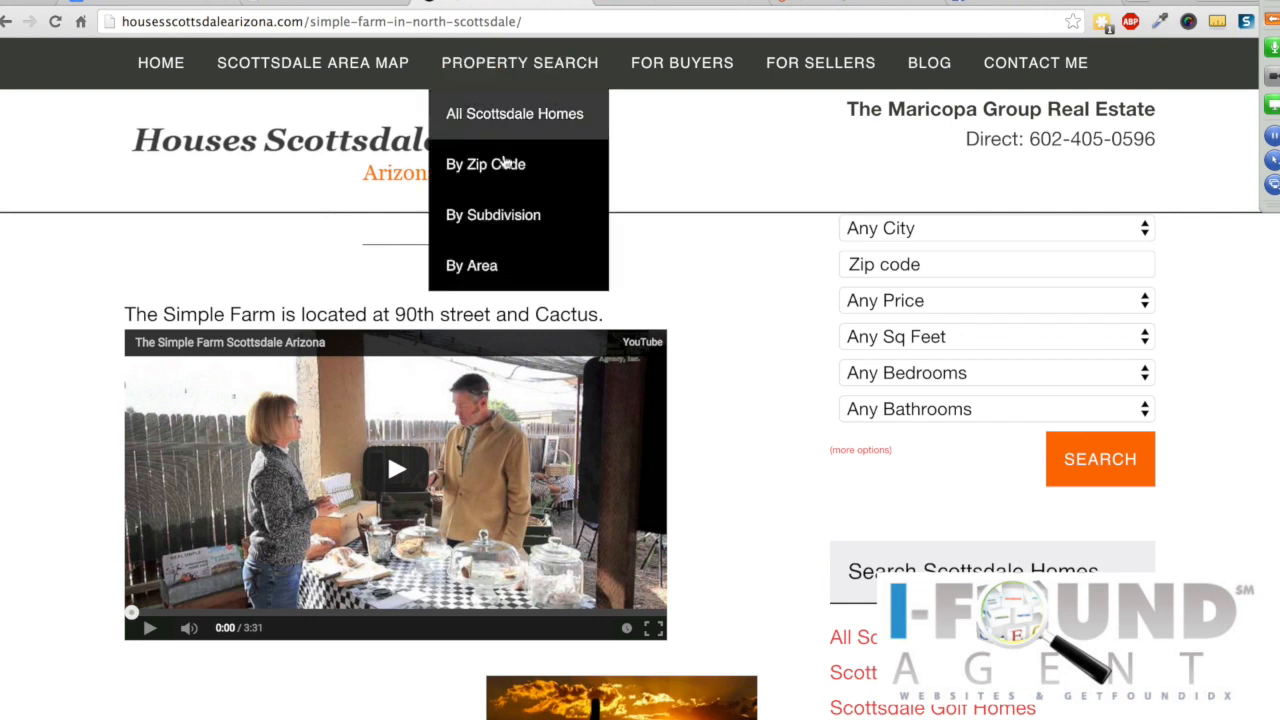
mouse_move(500, 170)
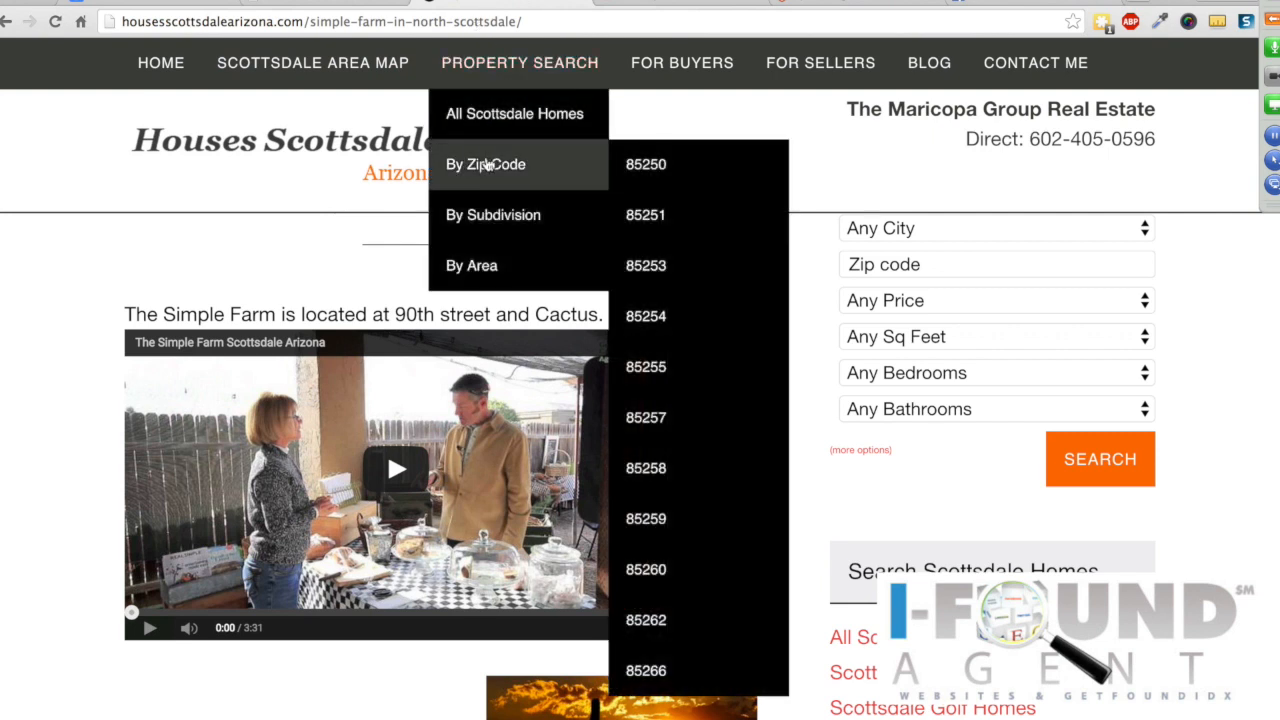
left_click(341, 5)
Step: Try reordering menu items, moving 85251 above 85250 and Grayhawk above Gainey Ranch
scroll(571, 180, "up", 5)
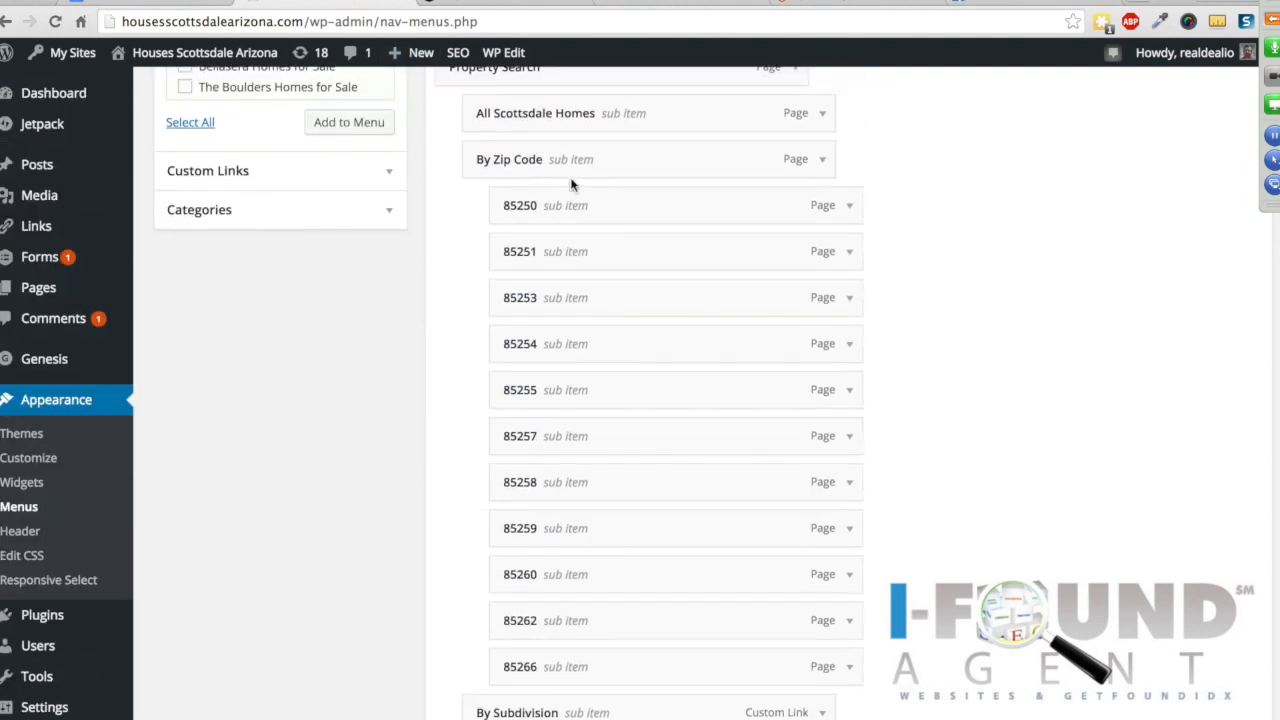
scroll(480, 140, "up", 3)
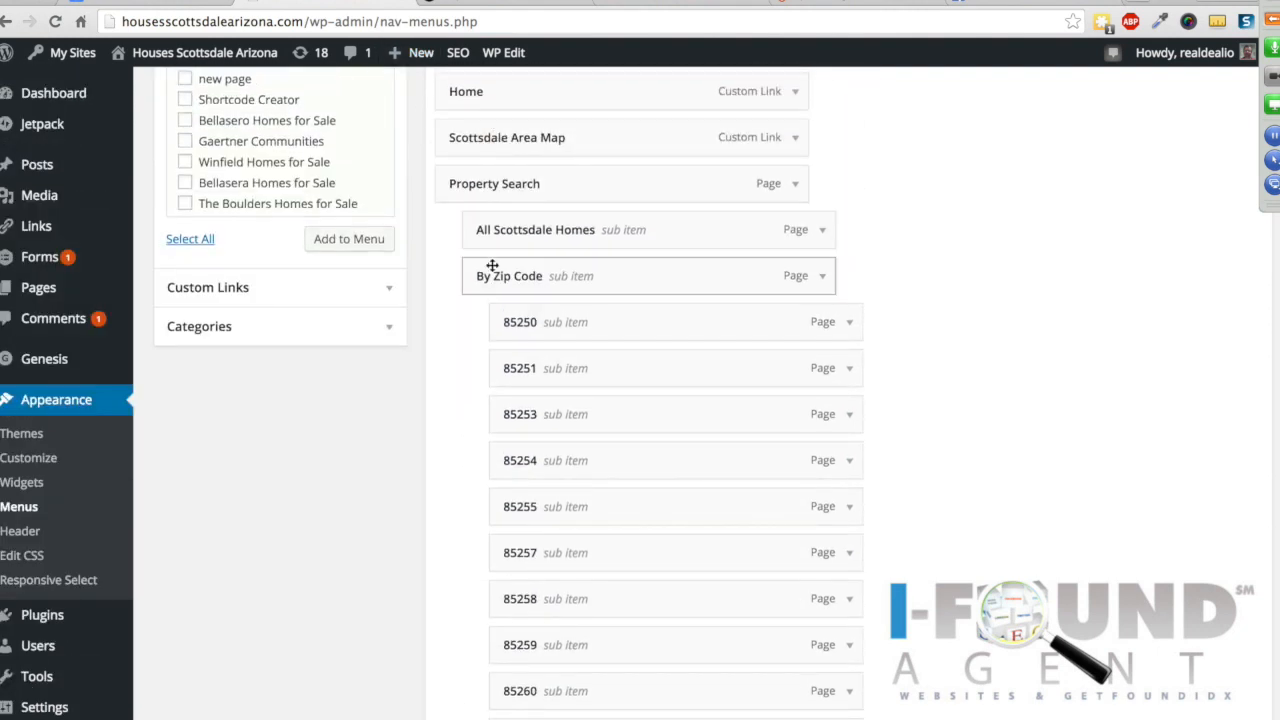
scroll(512, 295, "down", 2)
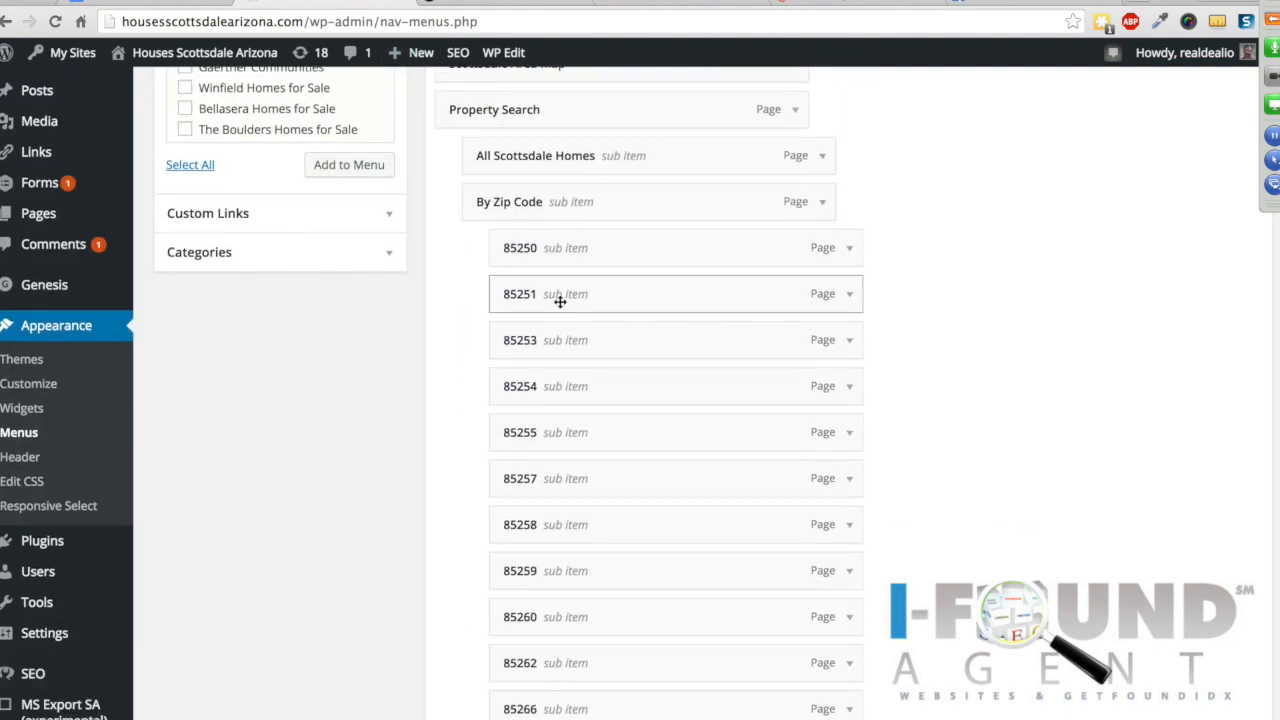
mouse_move(563, 289)
left_mouse_down()
mouse_move(568, 237)
mouse_move(562, 298)
left_mouse_up()
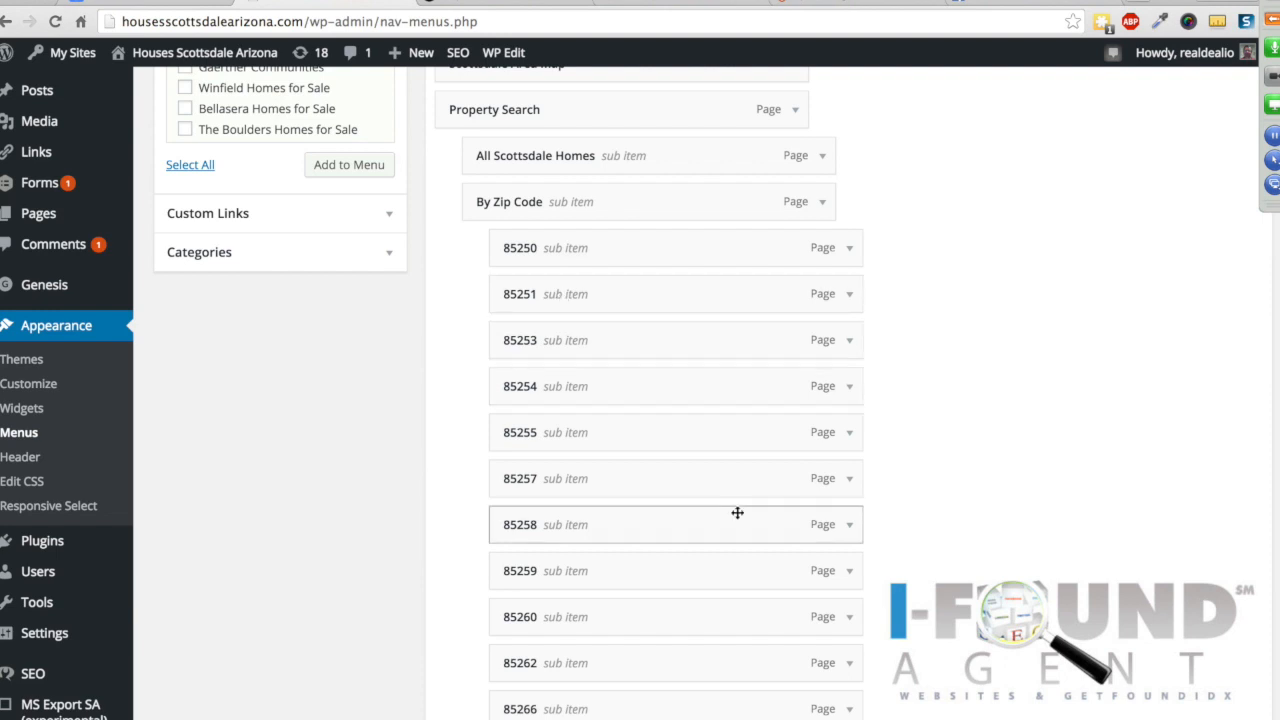
scroll(737, 514, "down", 5)
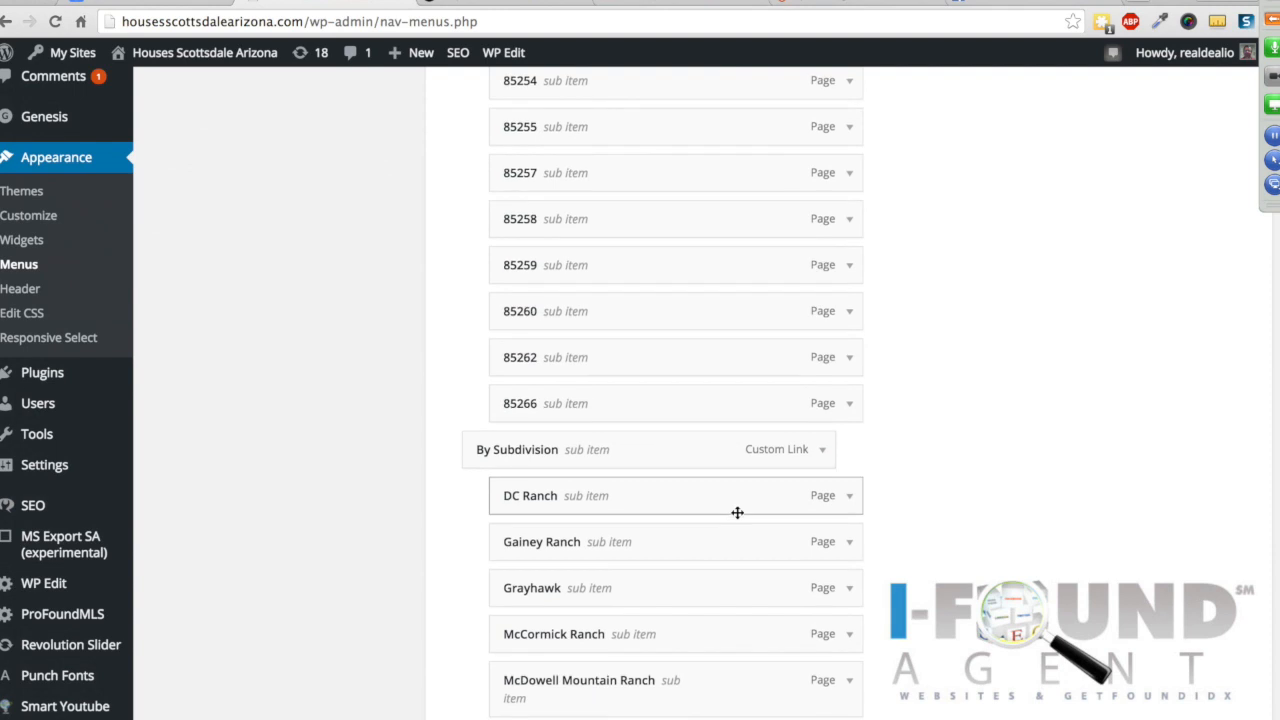
scroll(737, 512, "down", 3)
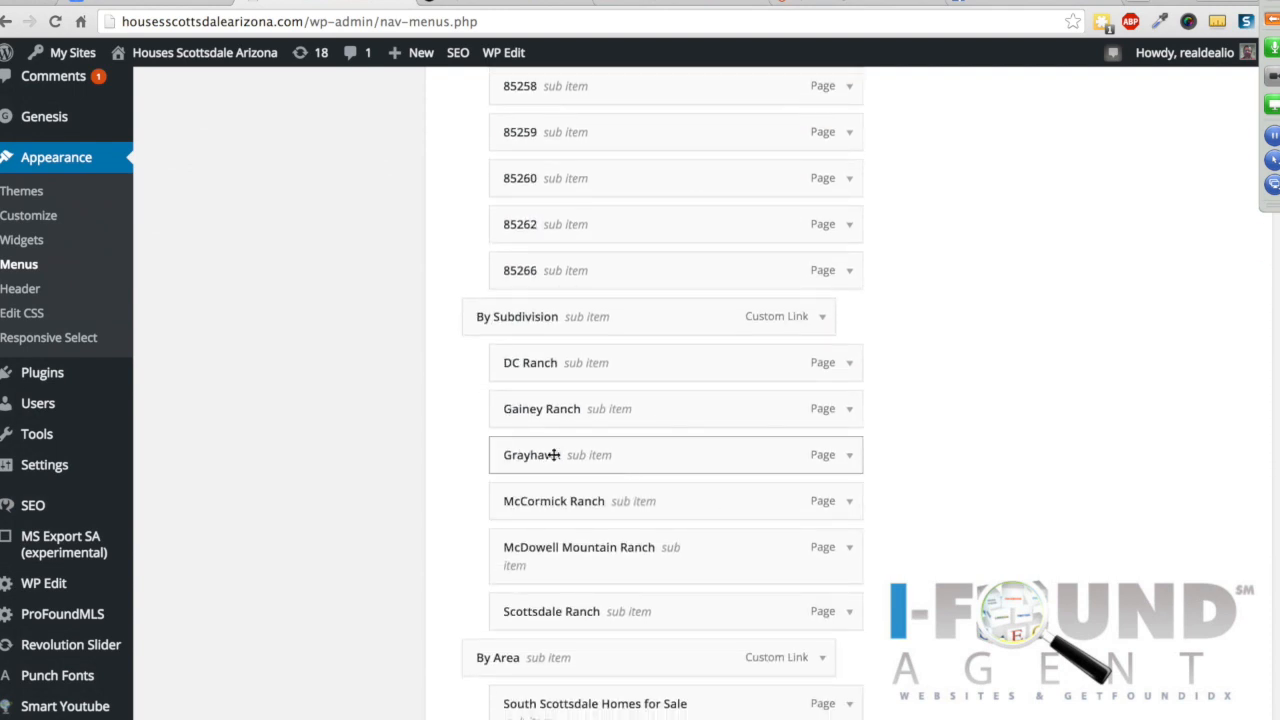
mouse_move(558, 458)
left_mouse_down()
mouse_move(558, 398)
mouse_move(560, 458)
left_mouse_up()
scroll(396, 443, "up", 6)
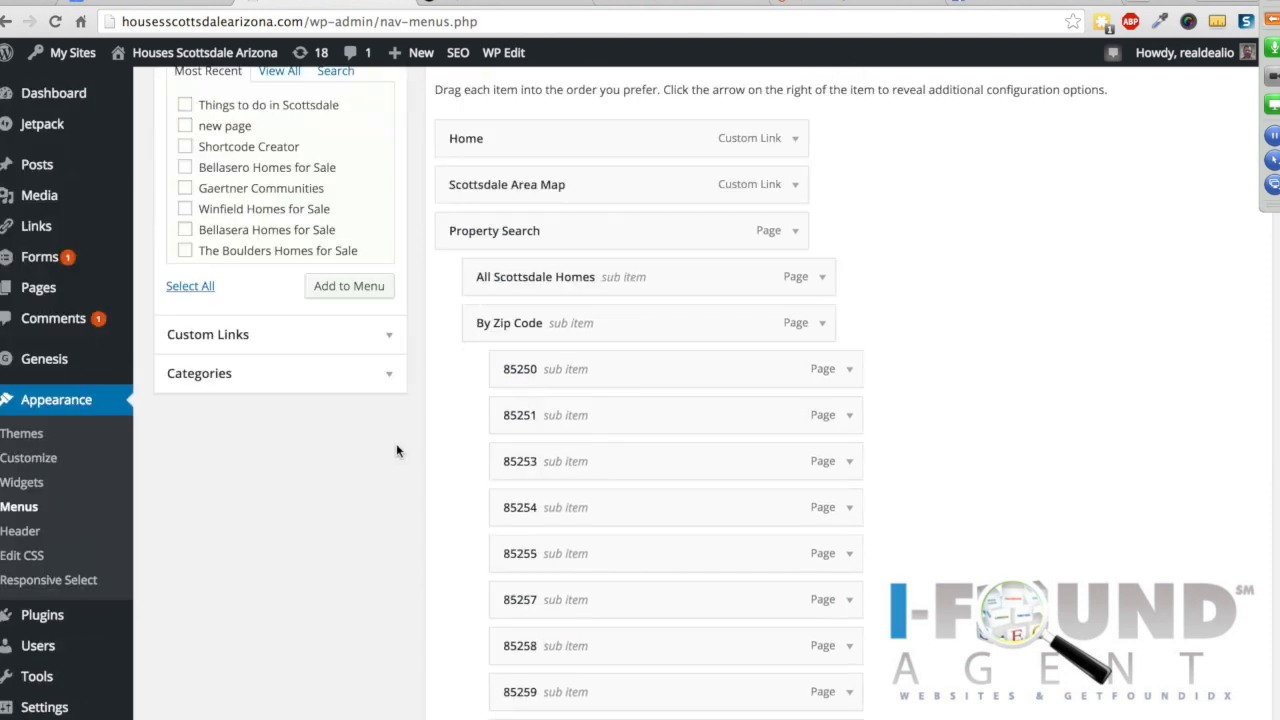
scroll(308, 363, "up", 3)
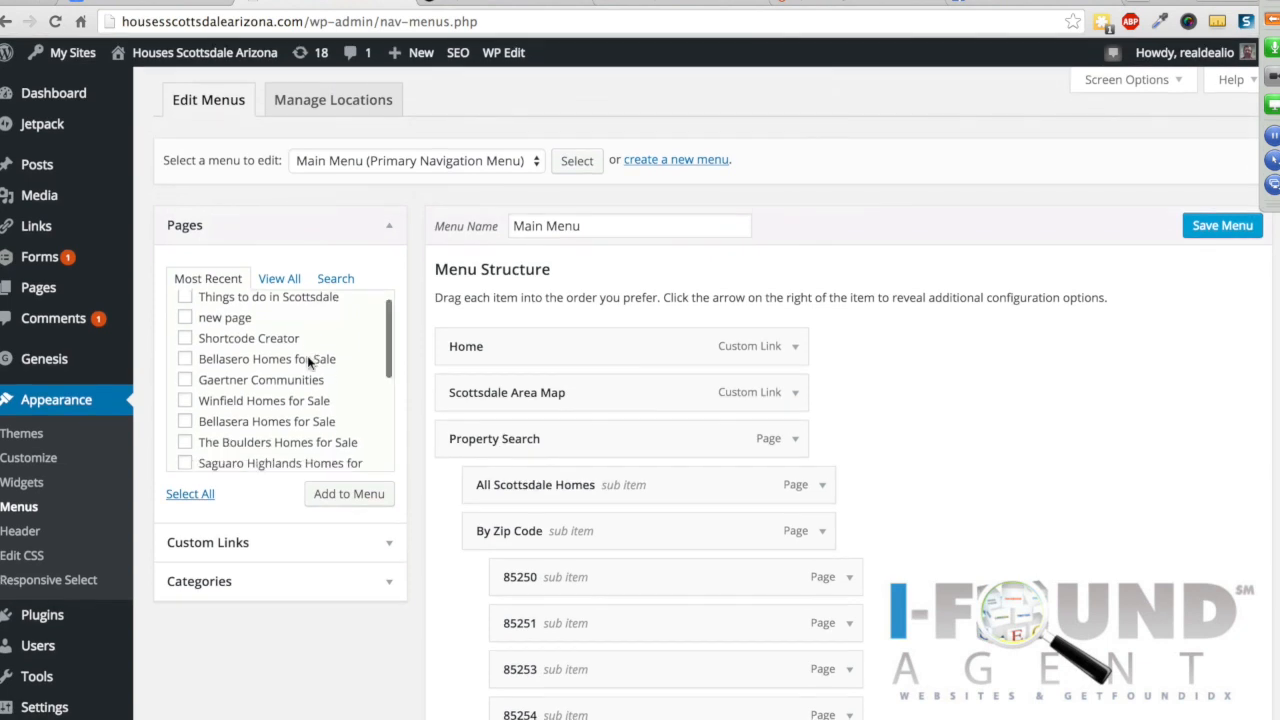
scroll(307, 355, "down", 1)
scroll(228, 335, "up", 2)
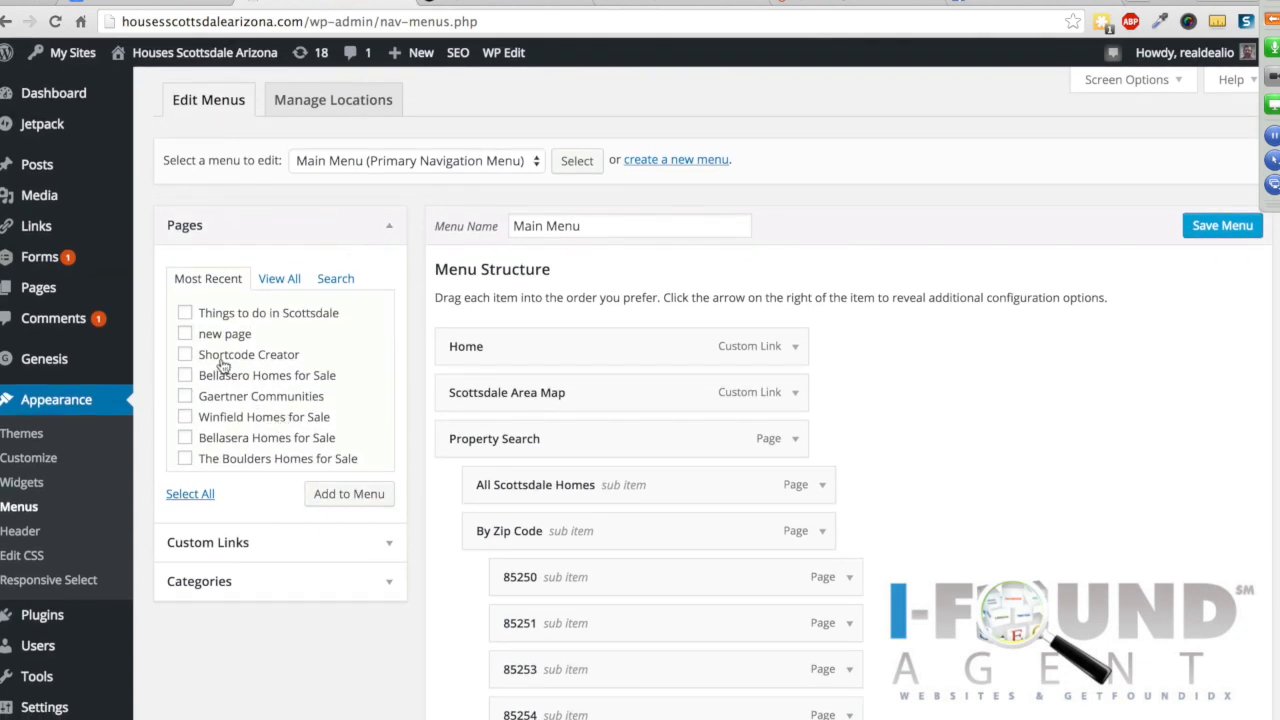
scroll(222, 362, "down", 1)
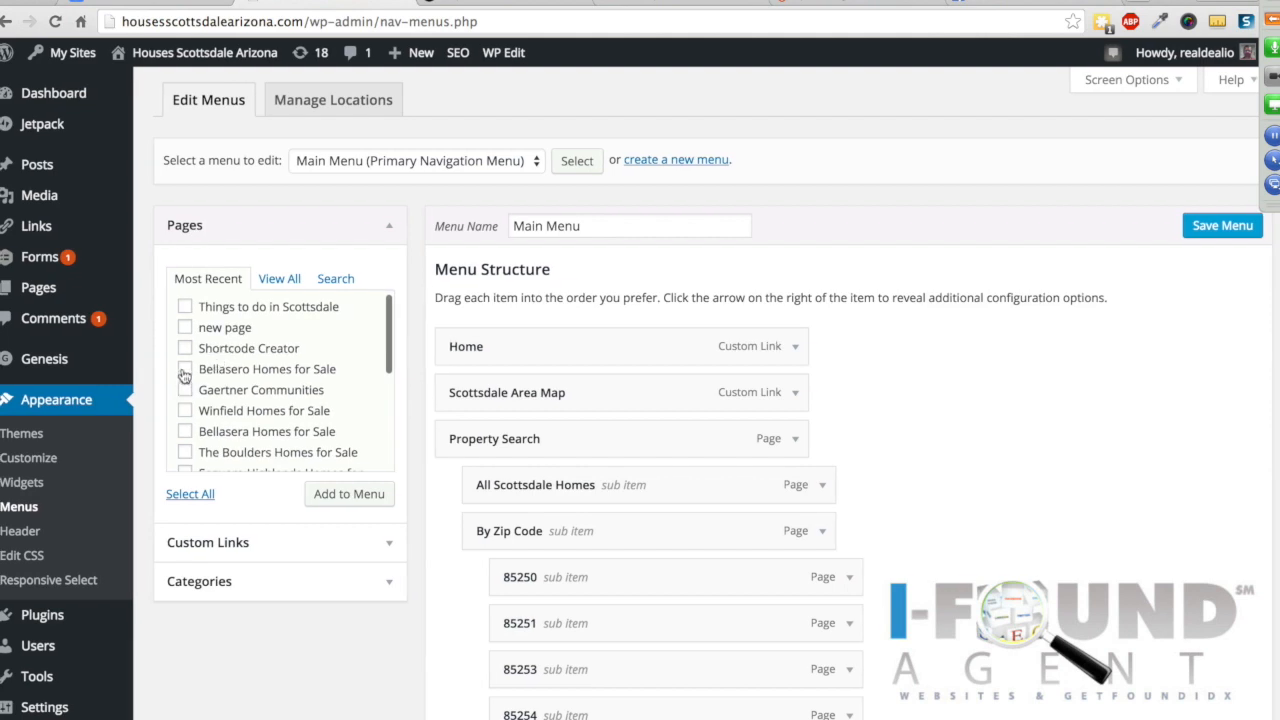
scroll(290, 372, "down", 8)
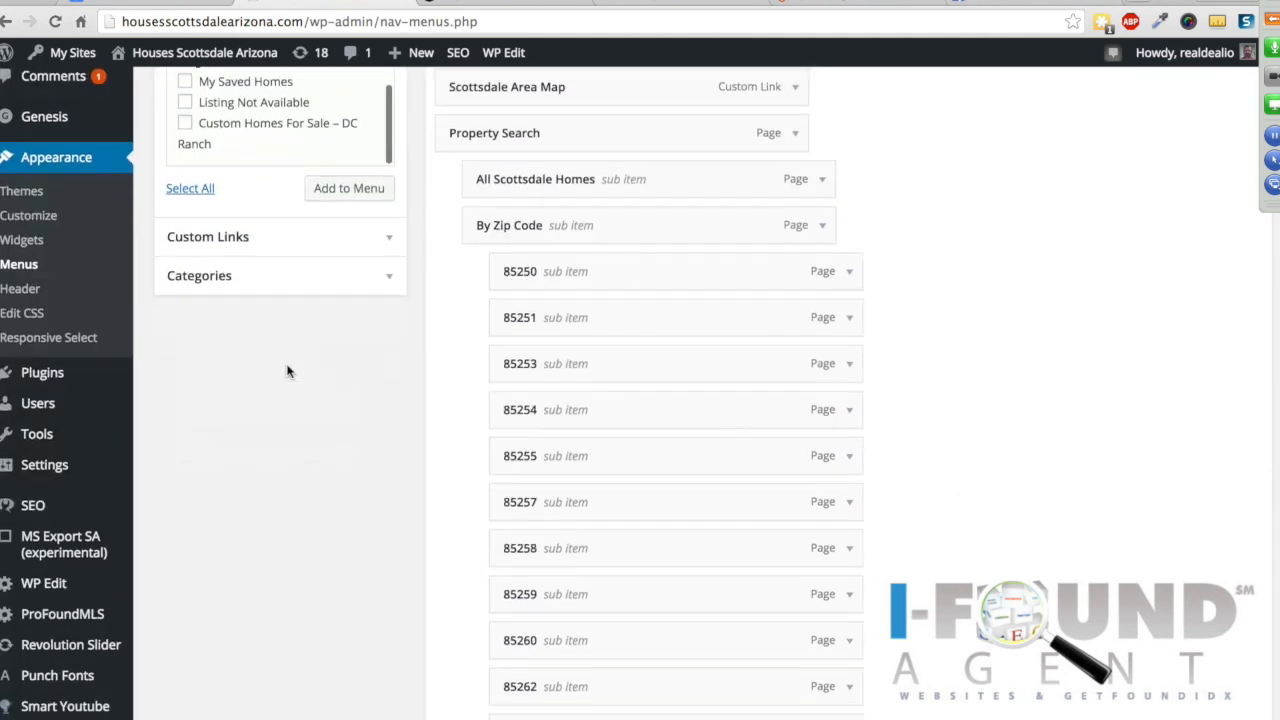
scroll(931, 354, "up", 4)
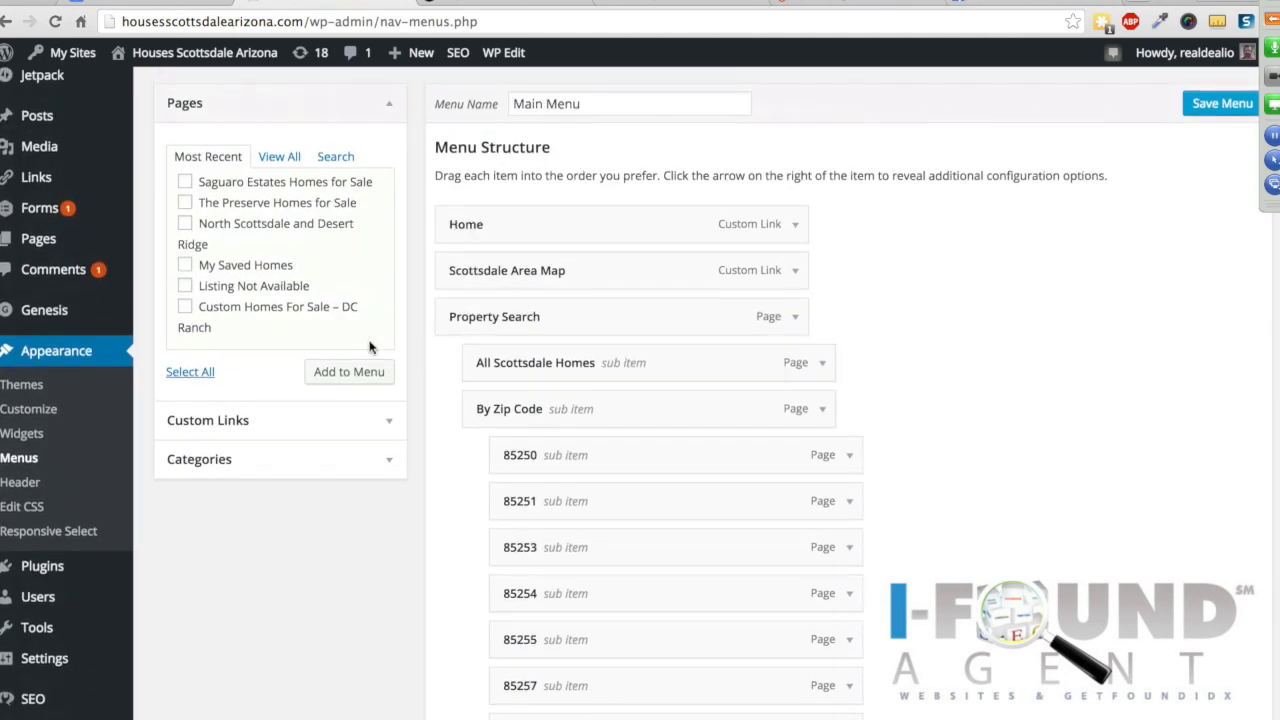
Step: Add the Custom Homes For Sale - DC Ranch page and nest it under North Scottsdale Homes for Sale
left_click(185, 307)
left_click(338, 374)
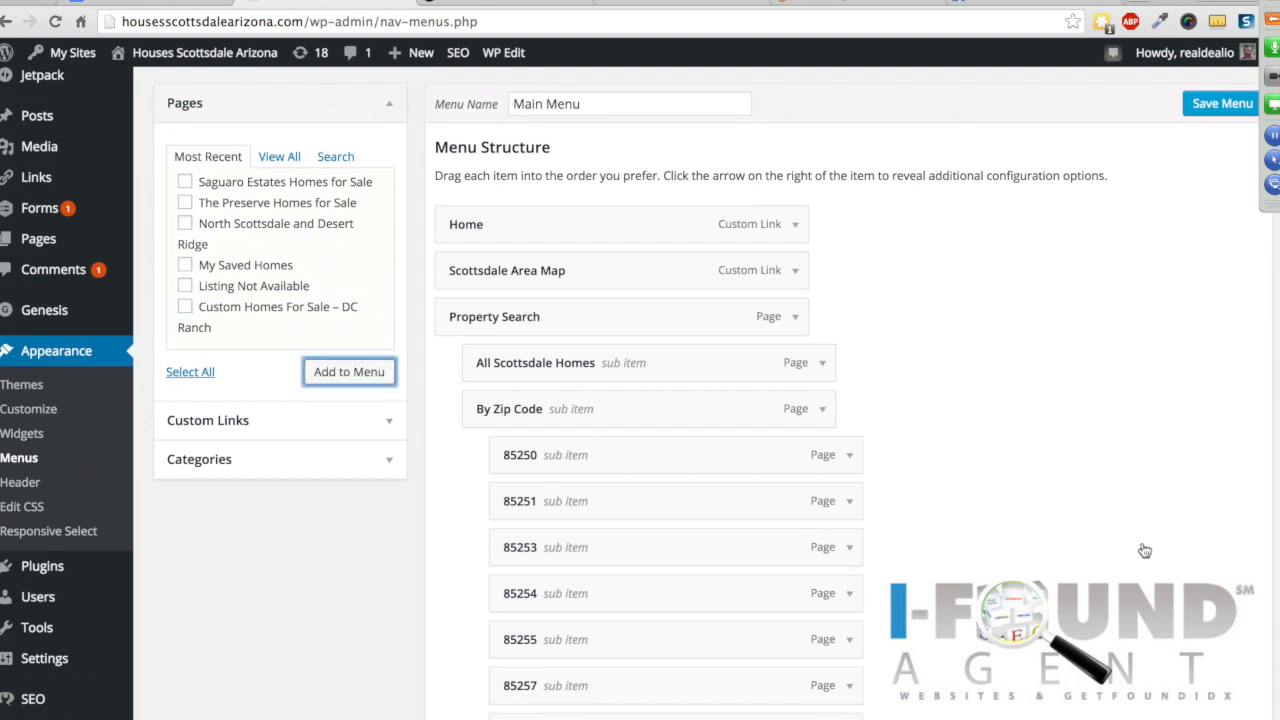
scroll(1120, 541, "down", 1)
scroll(1120, 541, "down", 15)
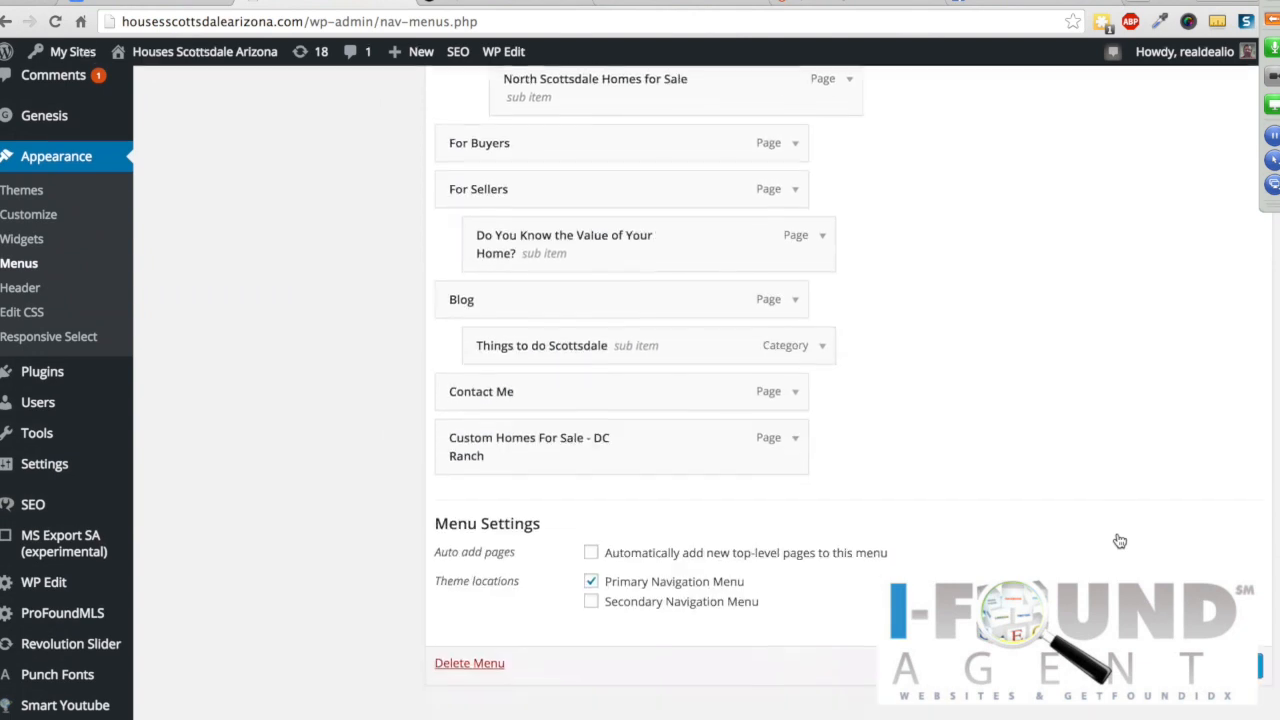
left_click_drag(614, 443, 680, 211)
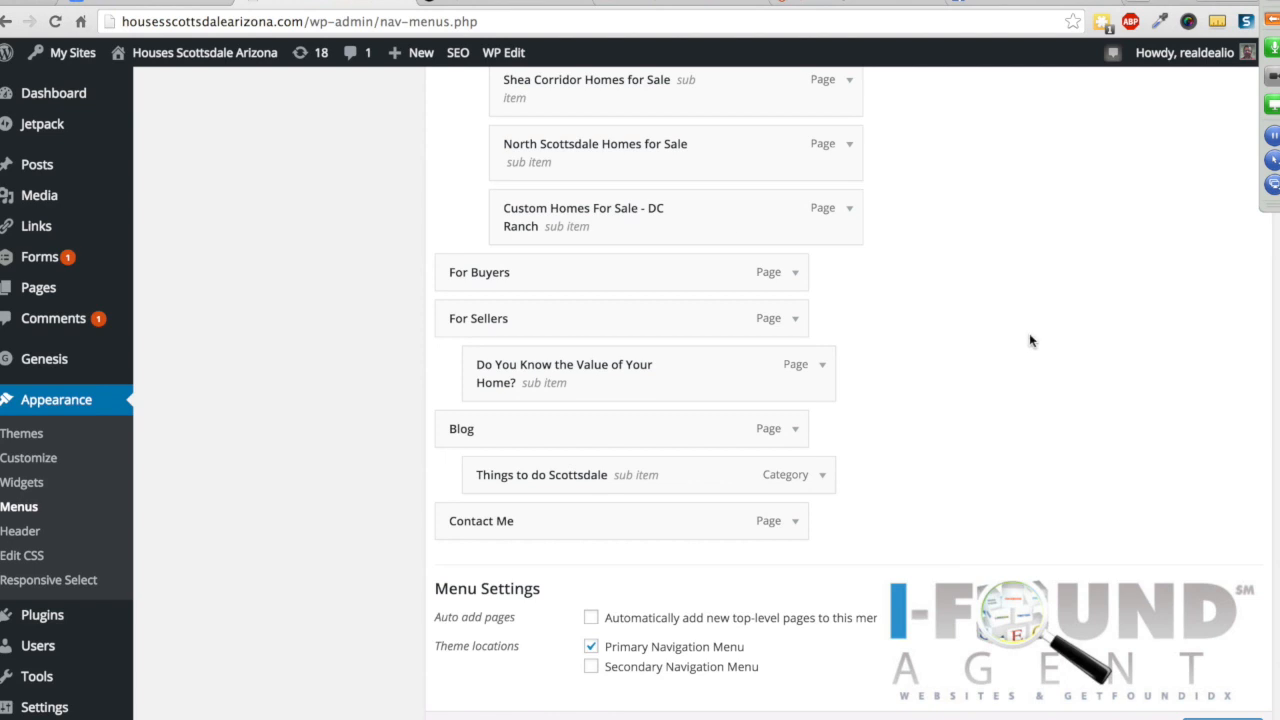
scroll(1030, 336, "up", 4)
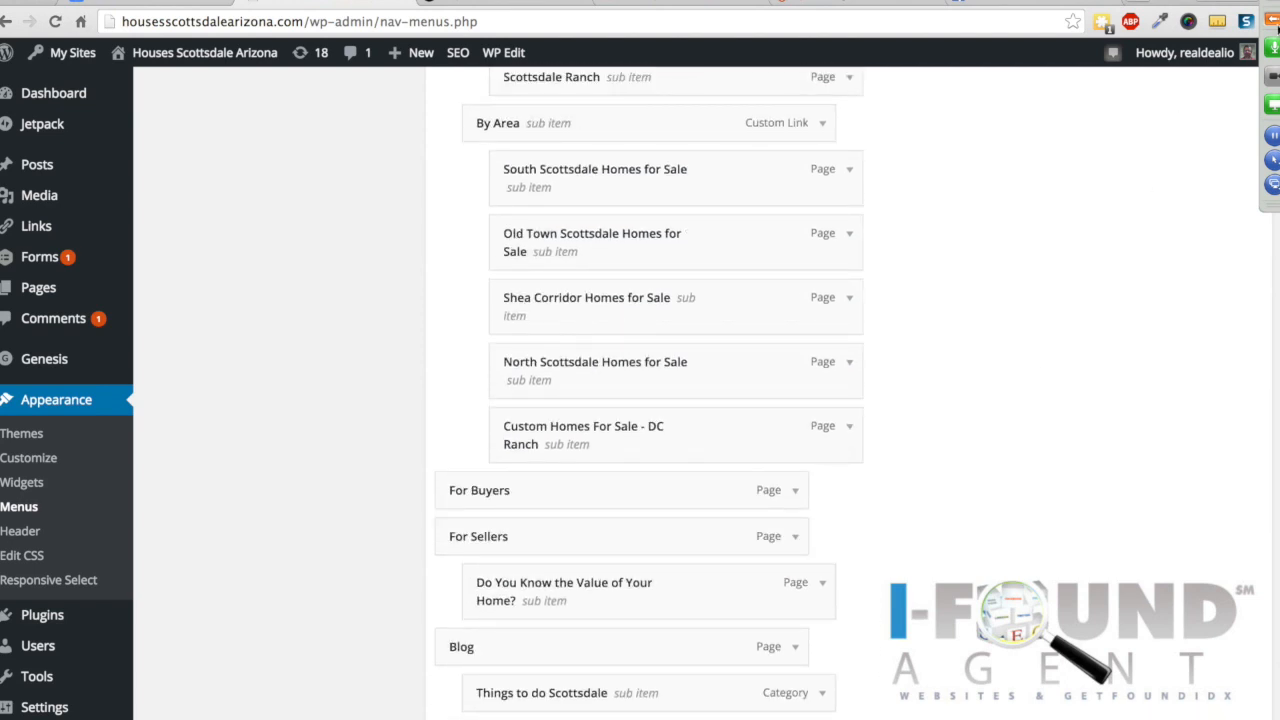
left_click(1273, 22)
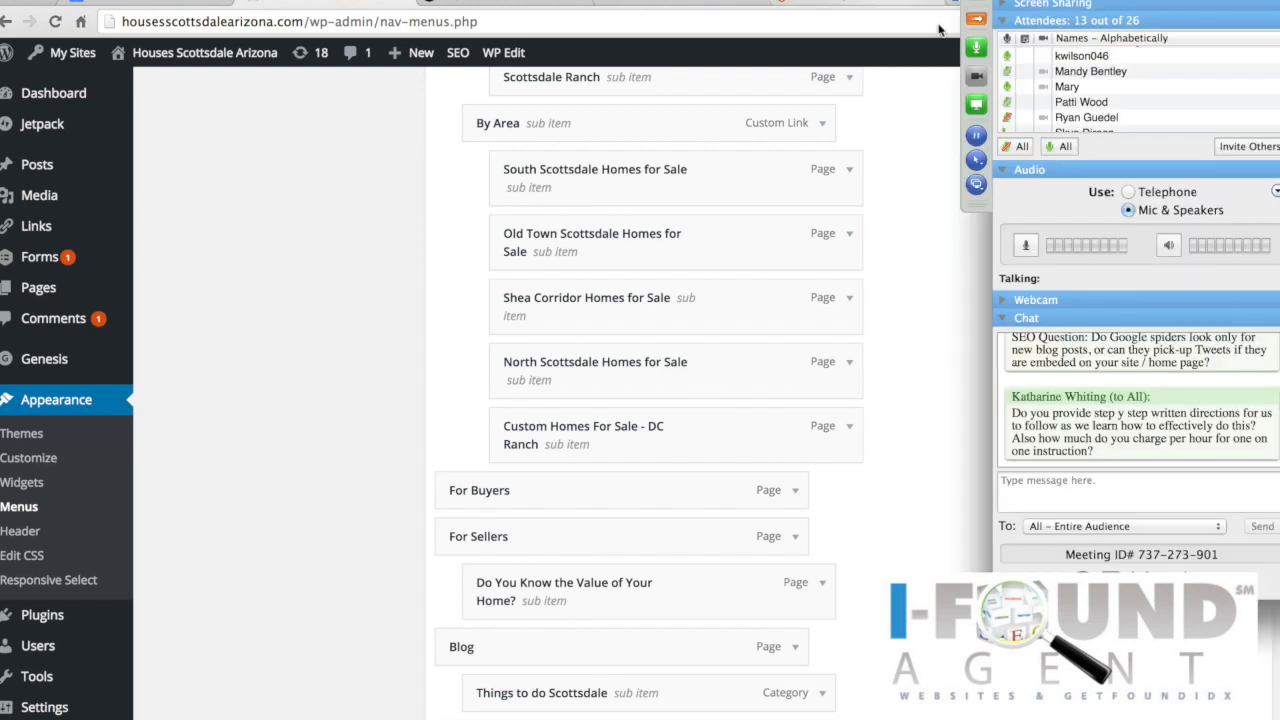
left_click(976, 19)
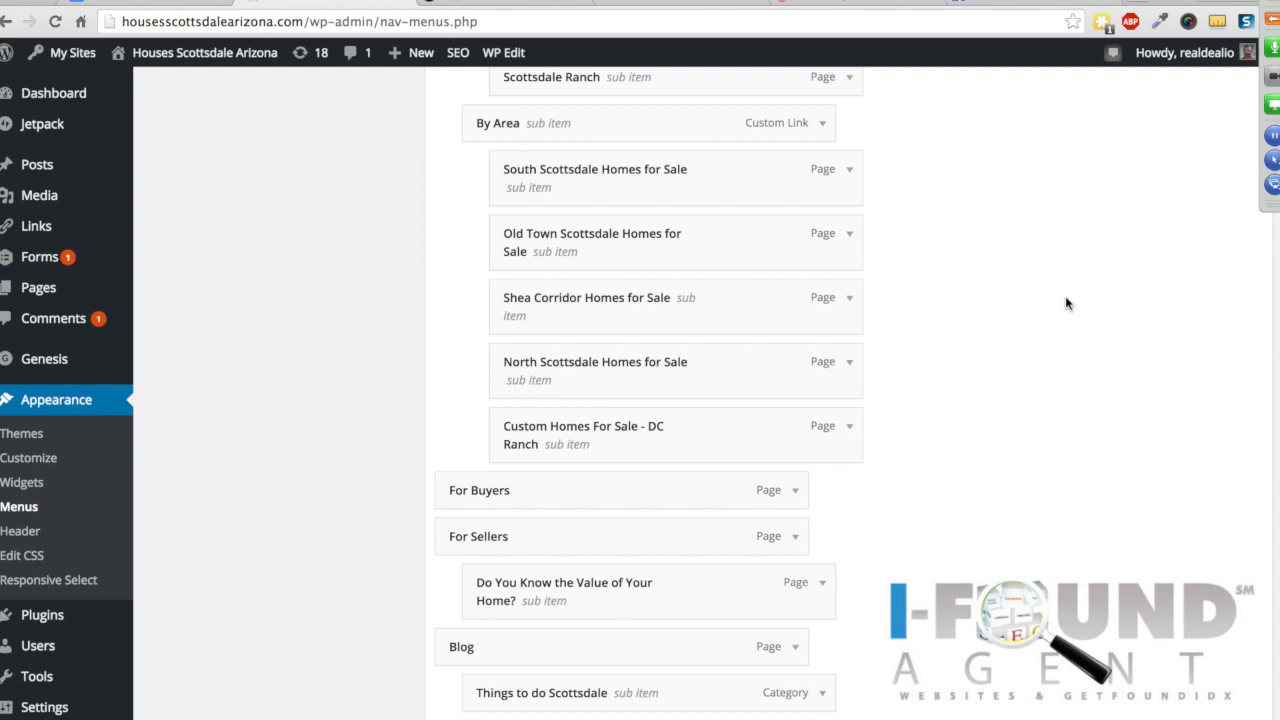
left_click(1273, 22)
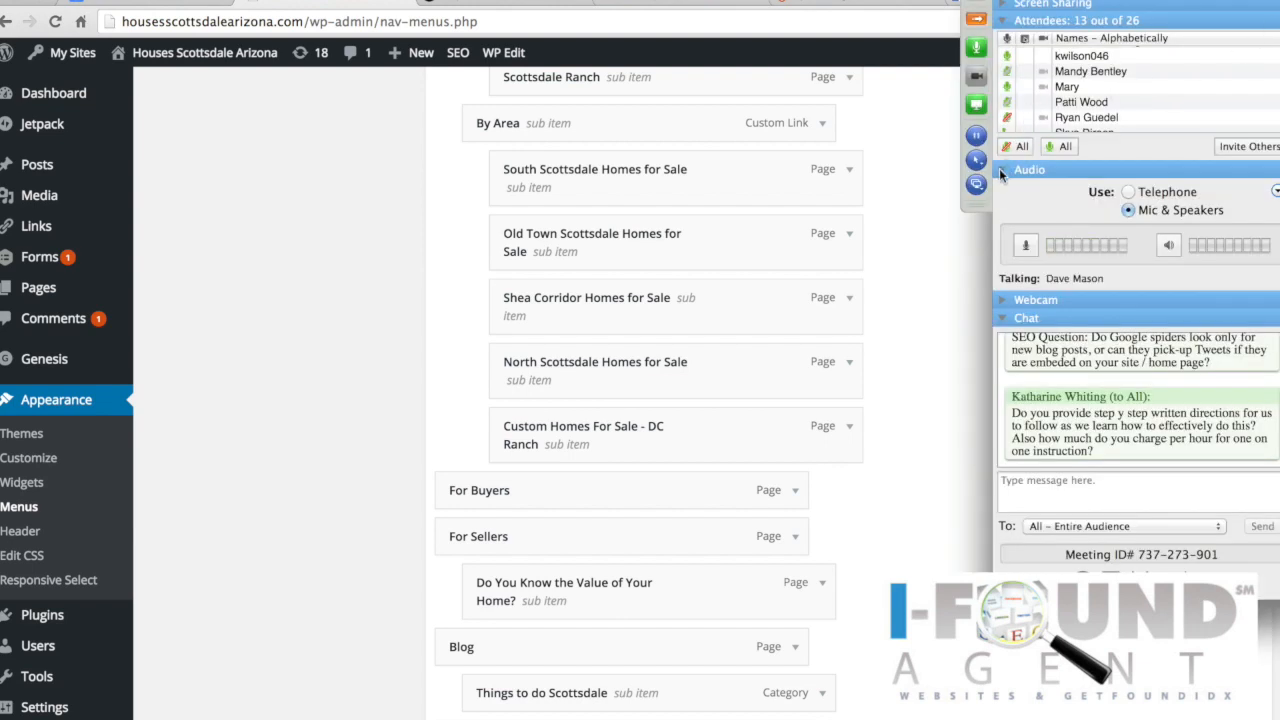
scroll(1163, 411, "down", 1)
scroll(1163, 411, "down", 2)
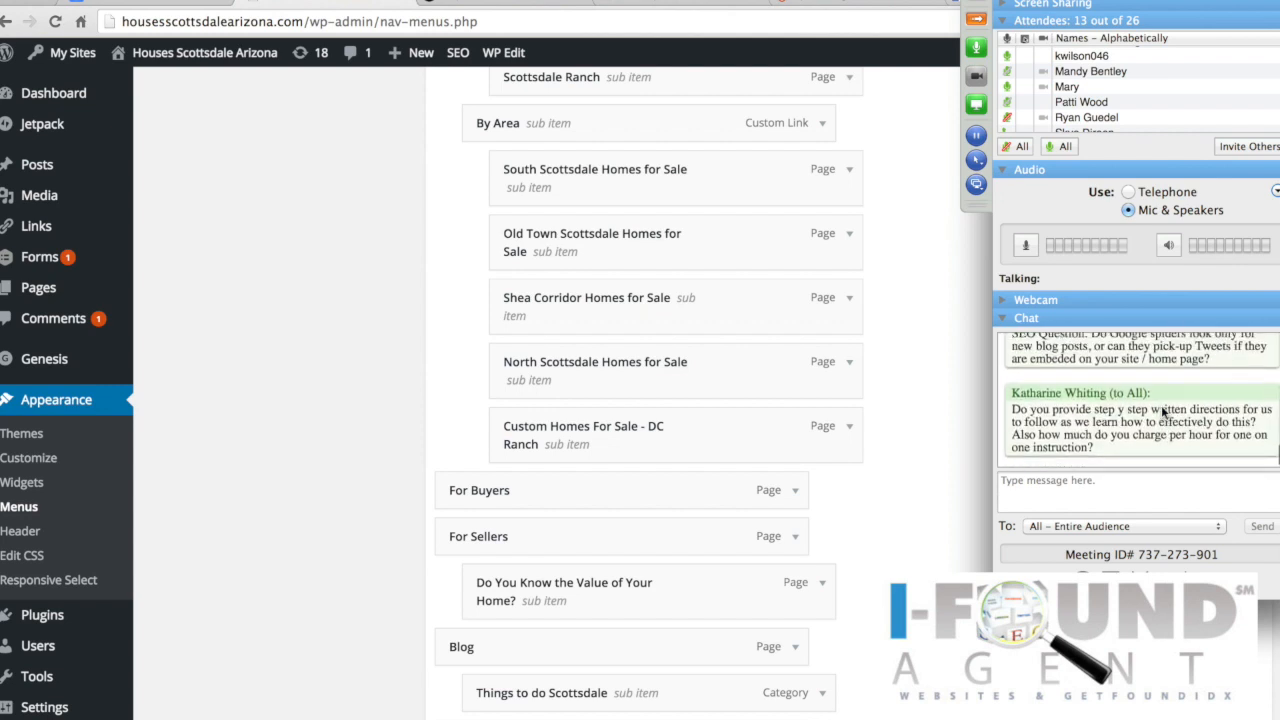
left_click(979, 22)
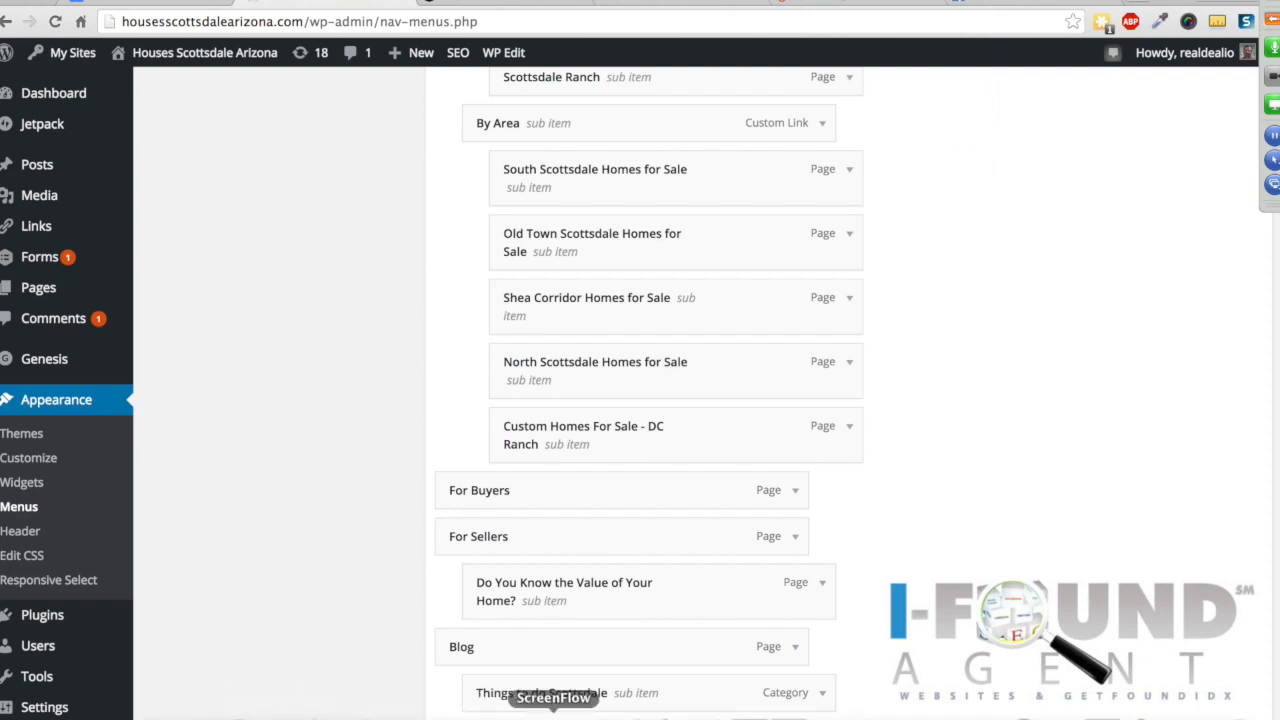
Step: Step the Keynote deck from WHAT ARE TAGS through to the PAGES slide, then return to Chrome
left_click(670, 714)
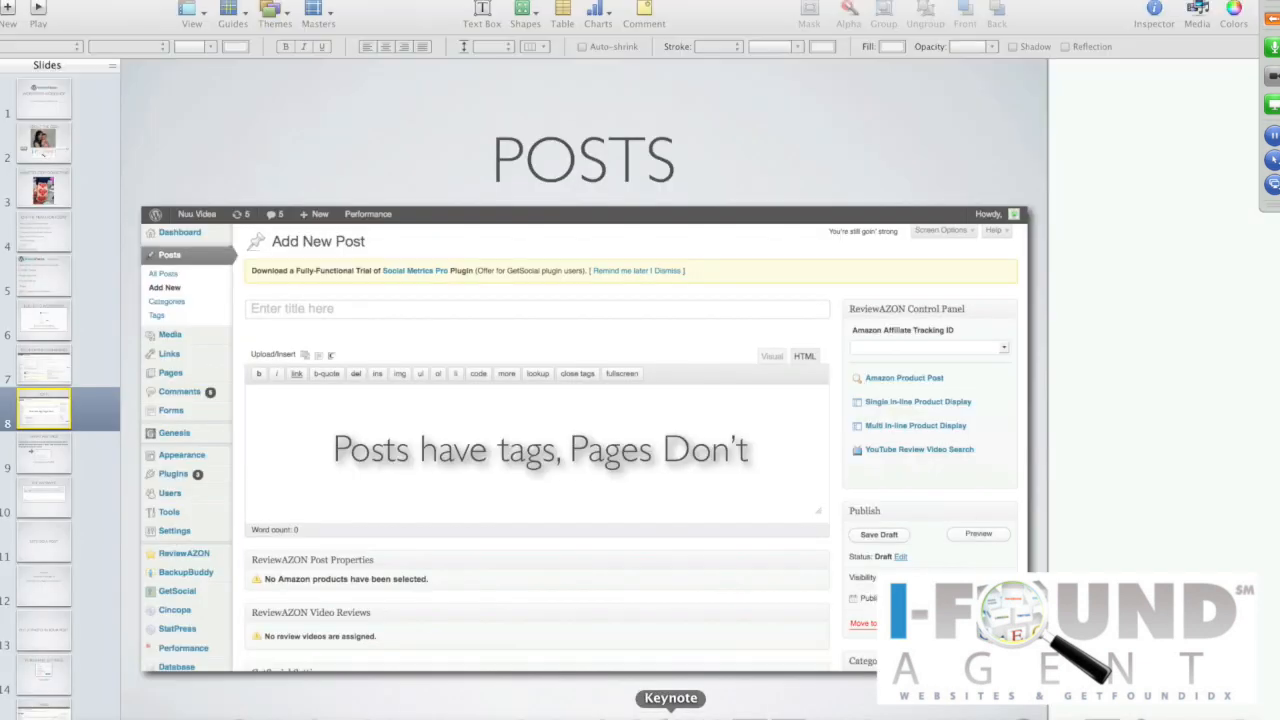
left_click(65, 457)
scroll(30, 485, "down", 1)
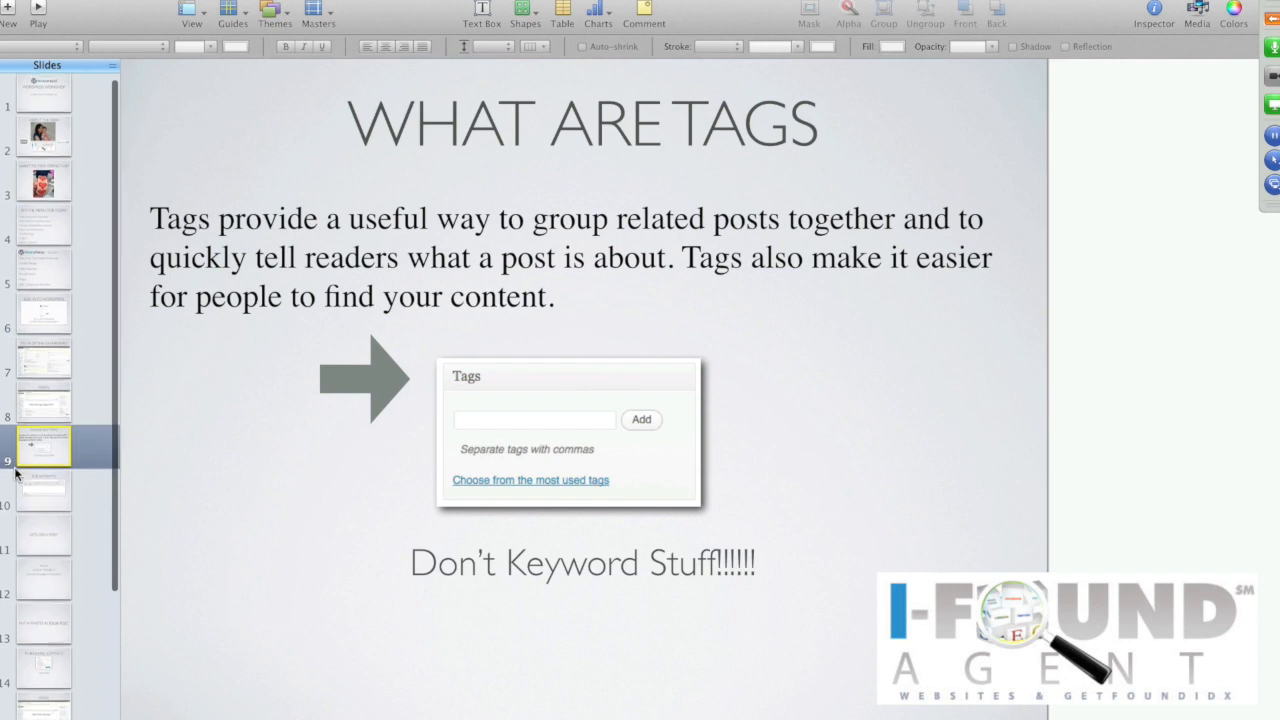
left_click(30, 488)
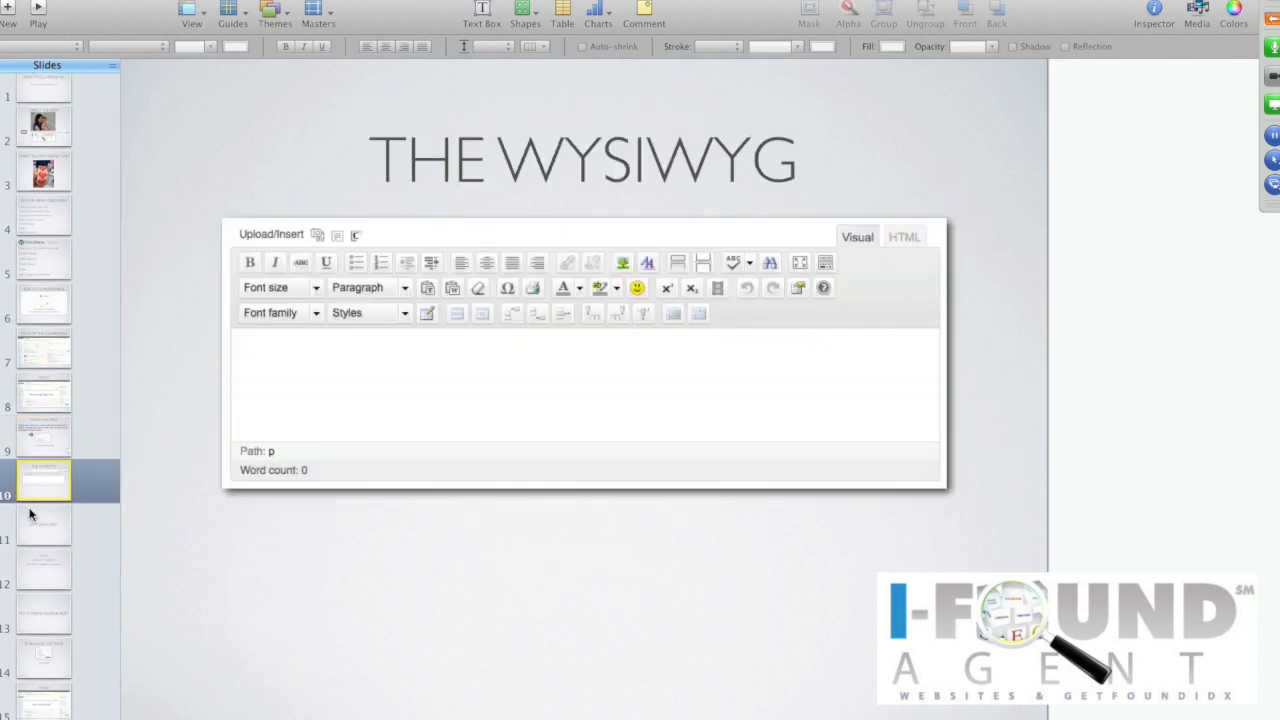
left_click(33, 522)
scroll(33, 524, "down", 1)
scroll(33, 522, "down", 1)
left_click(36, 525)
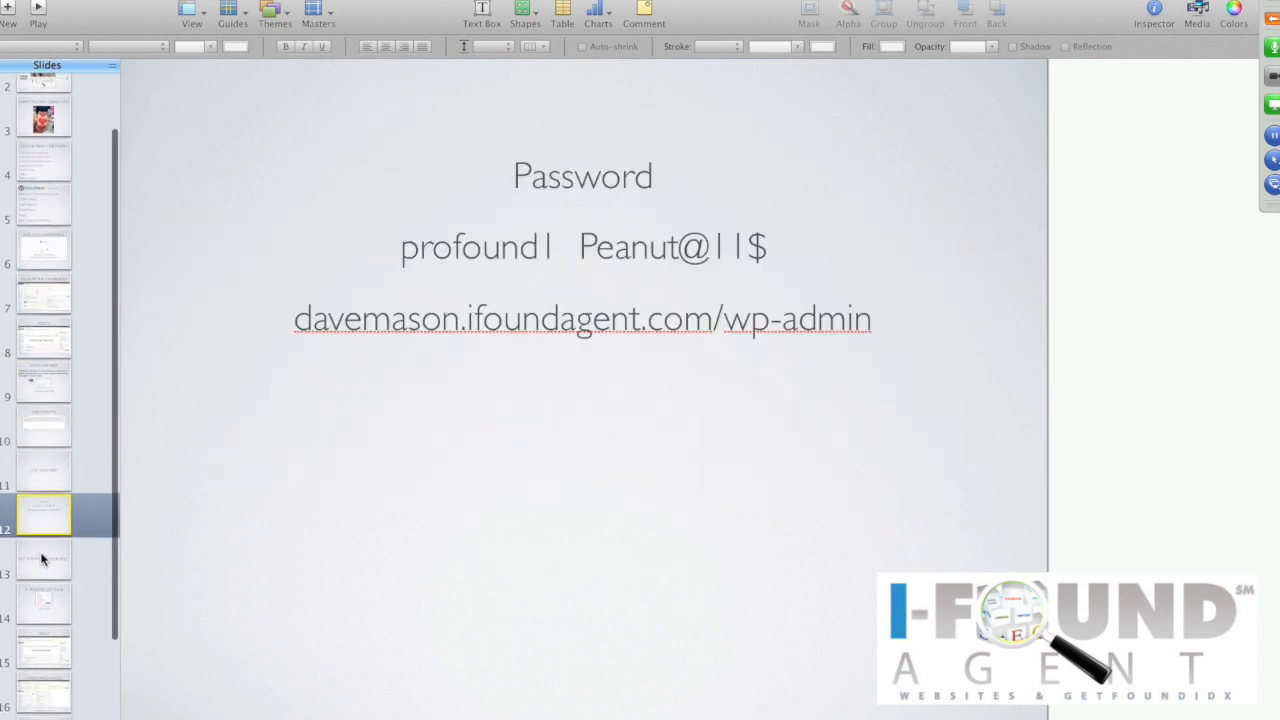
left_click(40, 565)
left_click(40, 605)
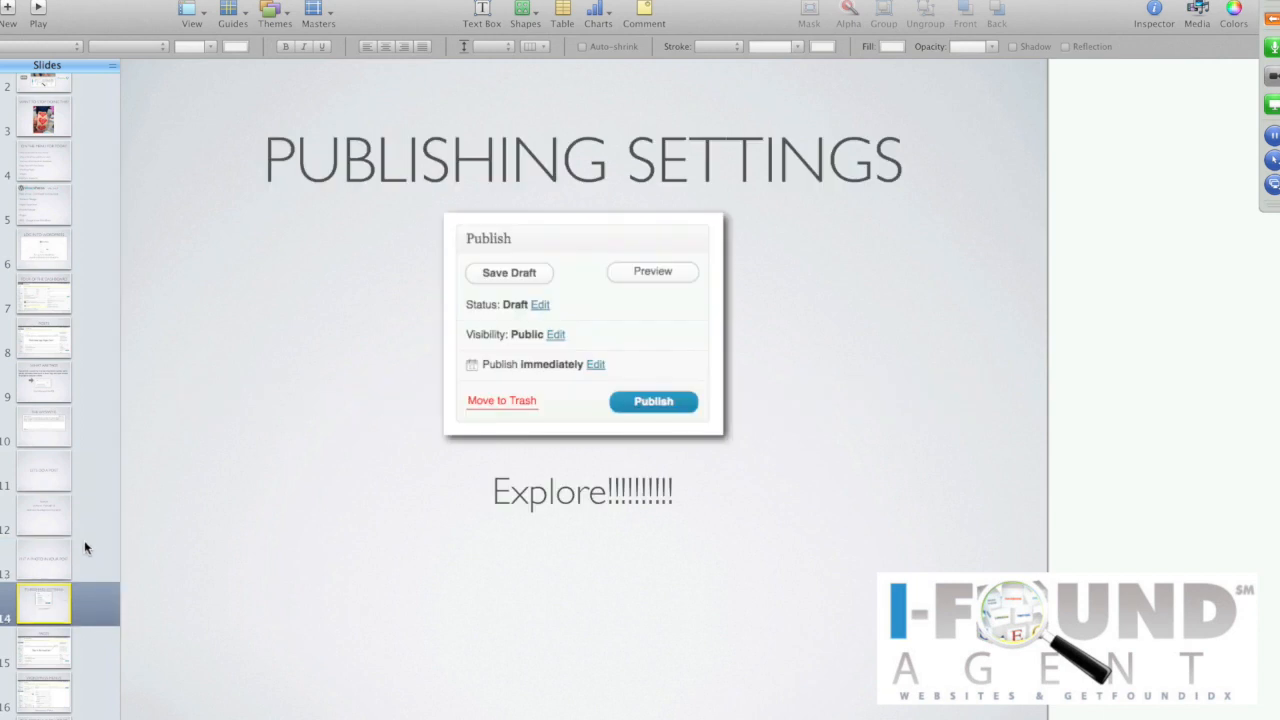
scroll(84, 545, "down", 3)
left_click(40, 576)
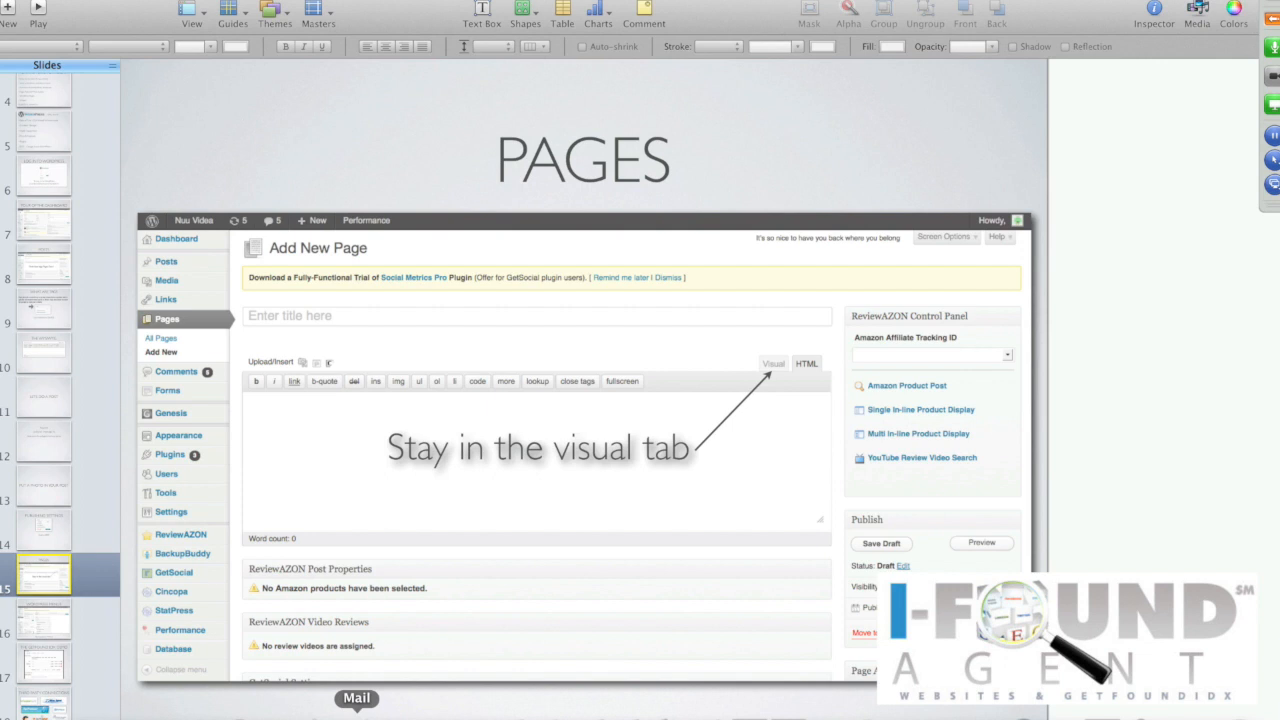
left_click(286, 712)
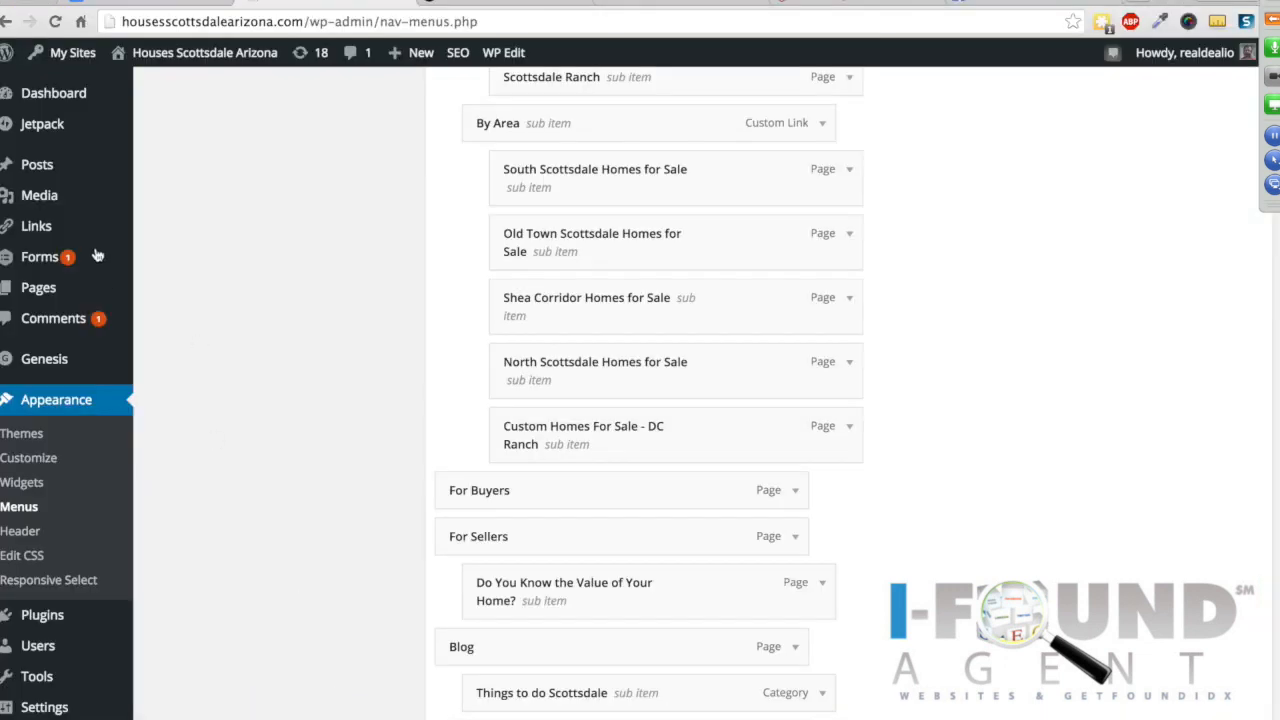
Step: Go to All Pages, discarding the unsaved menu changes, and start a blank new page
mouse_move(38, 170)
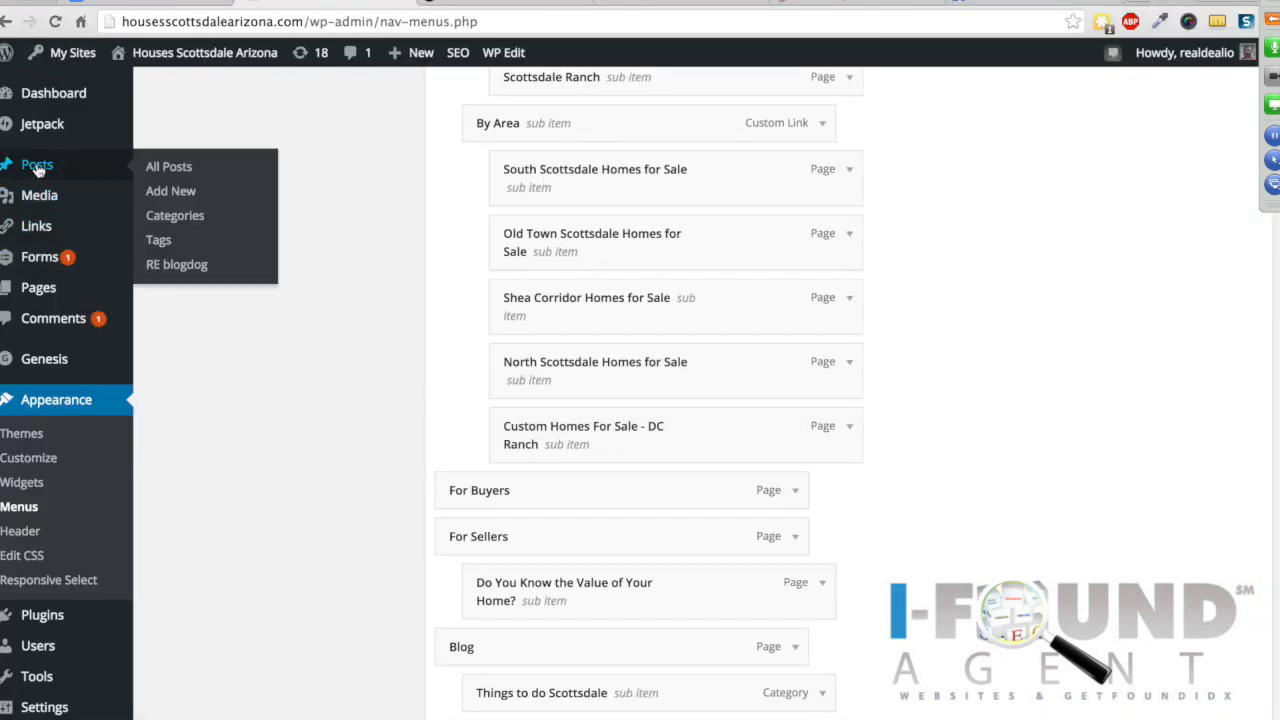
mouse_move(40, 290)
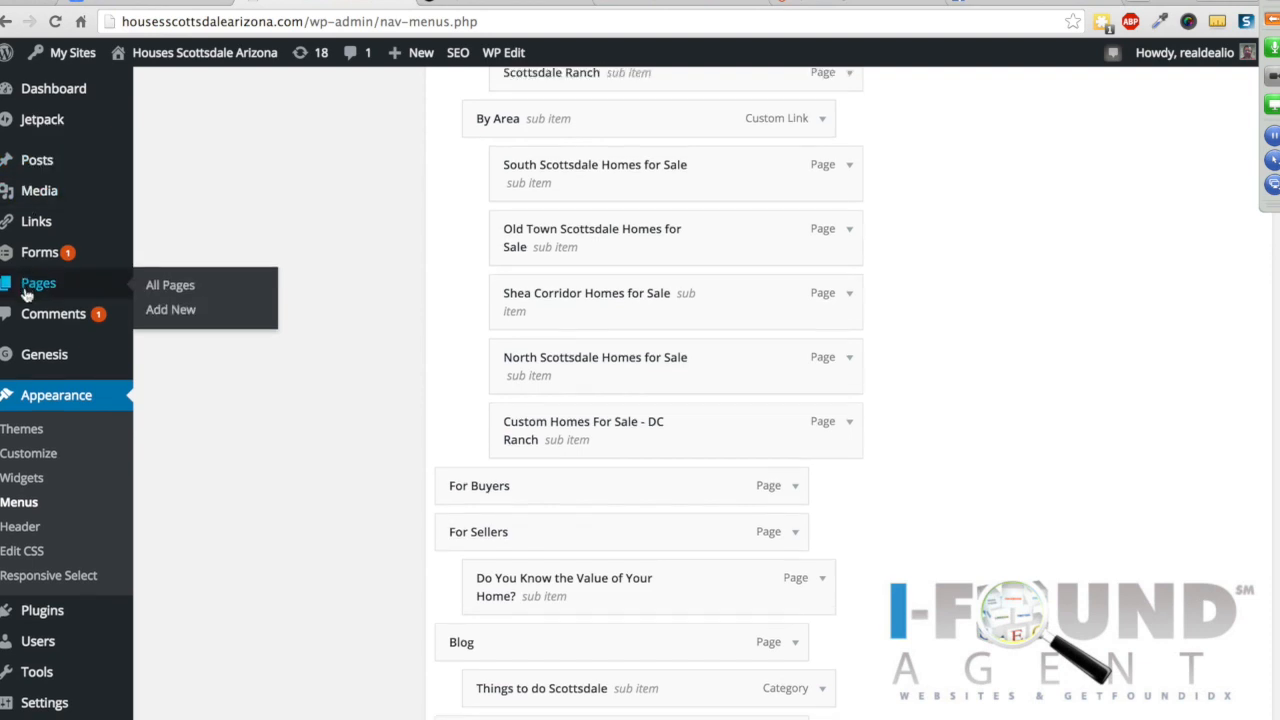
scroll(45, 292, "down", 1)
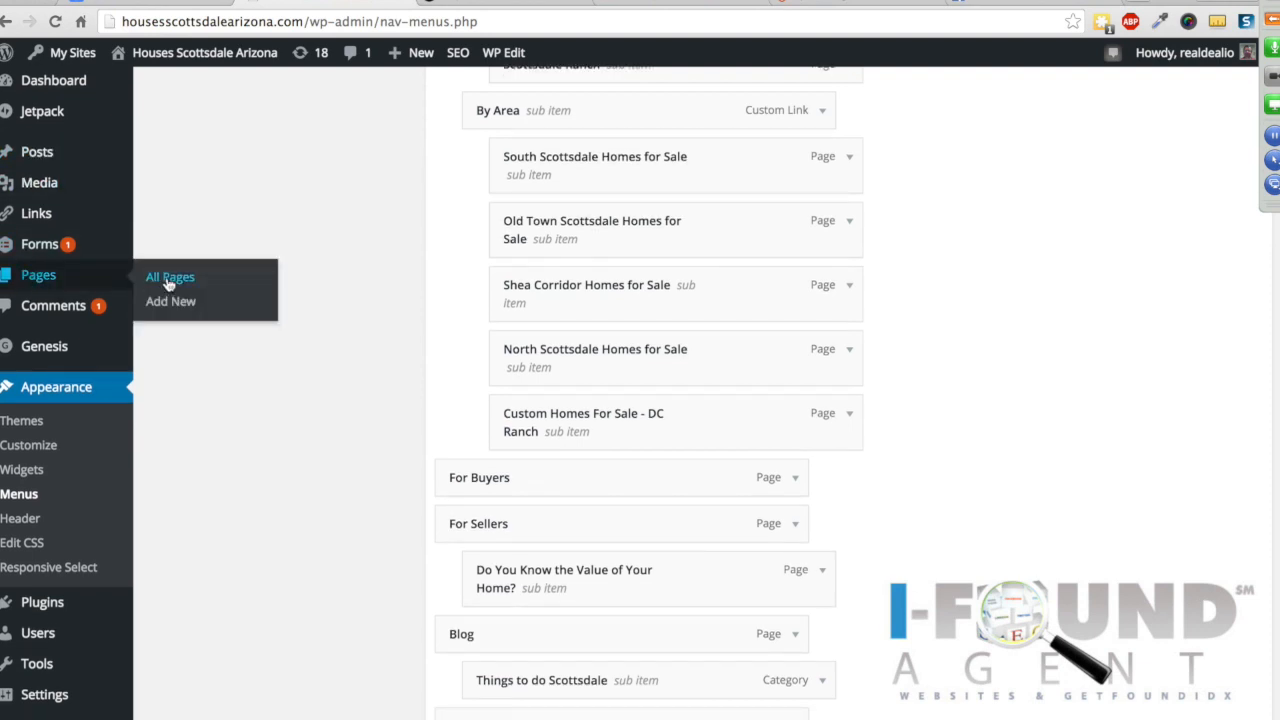
left_click(168, 280)
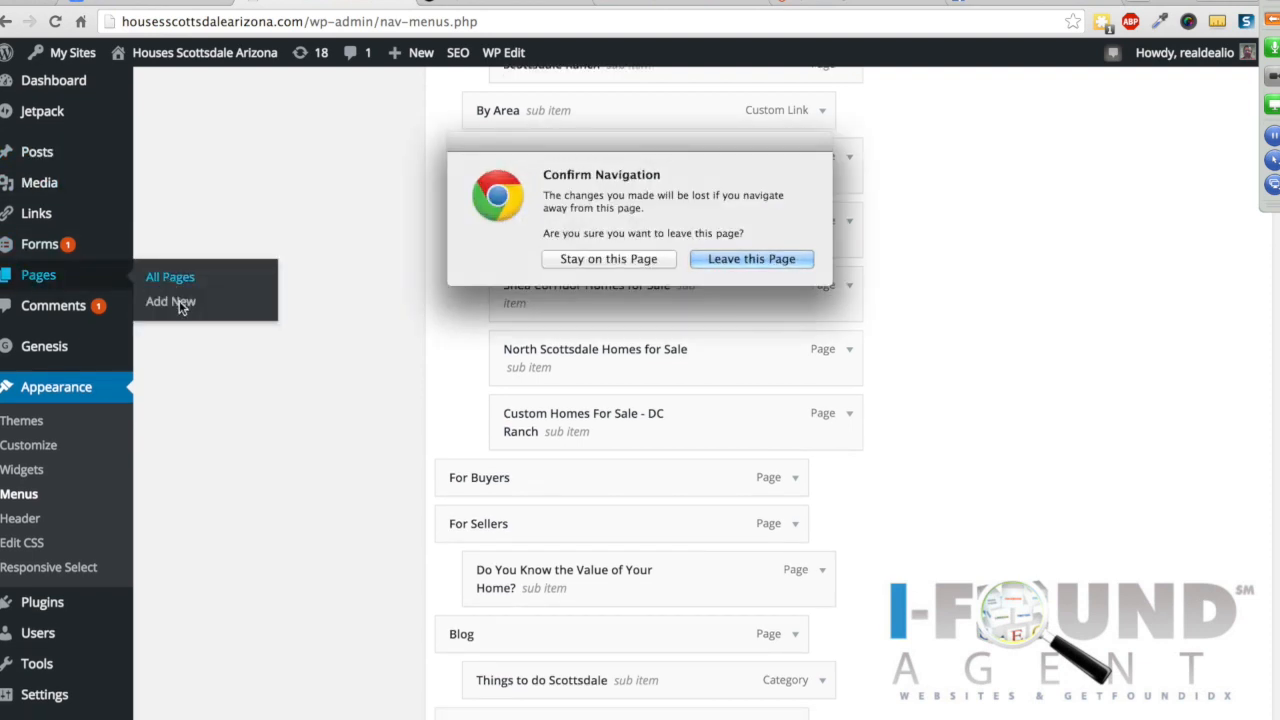
left_click(738, 262)
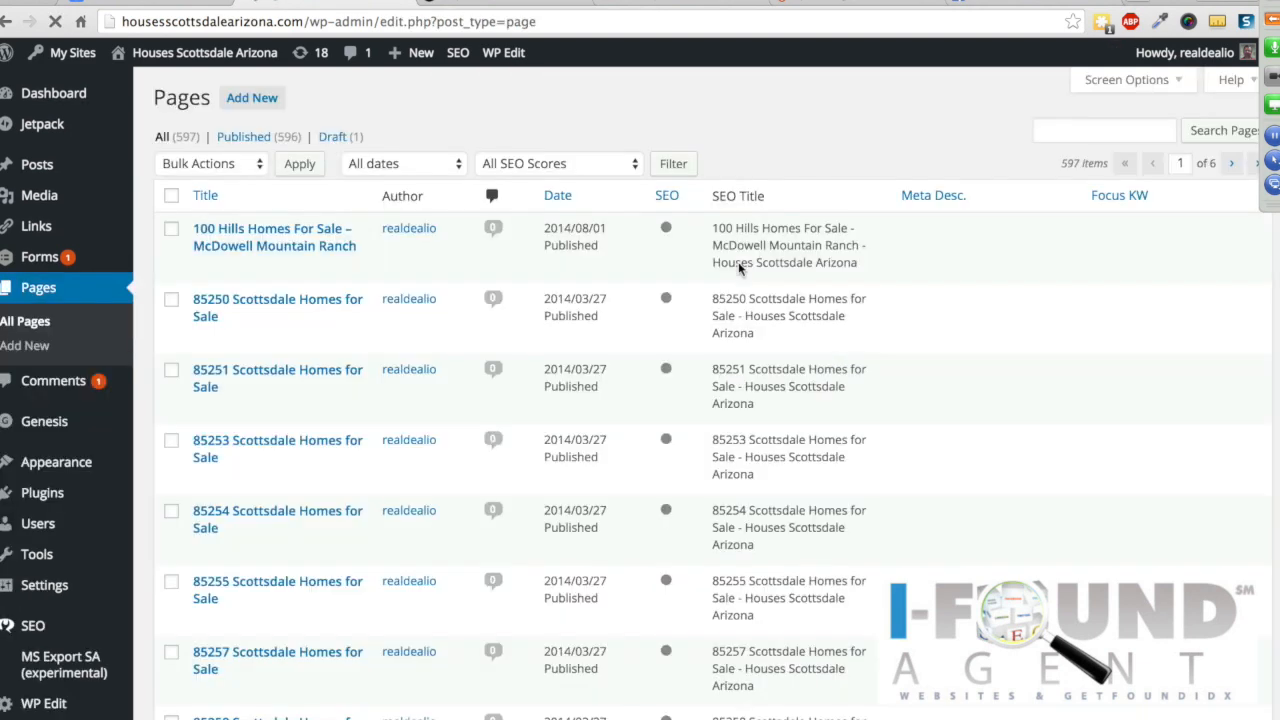
left_click(238, 100)
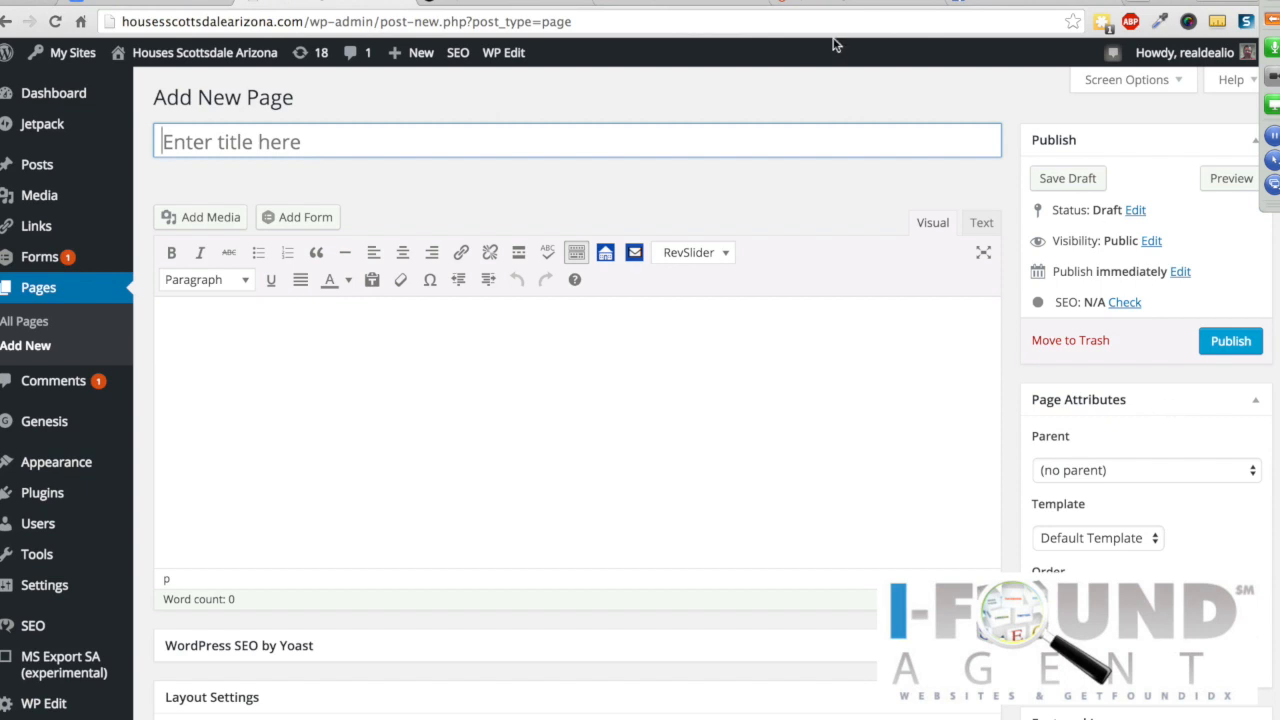
Step: Show the live site's Scottsdale Area Map down to Terravita, then return to the new page editor
left_click(496, 2)
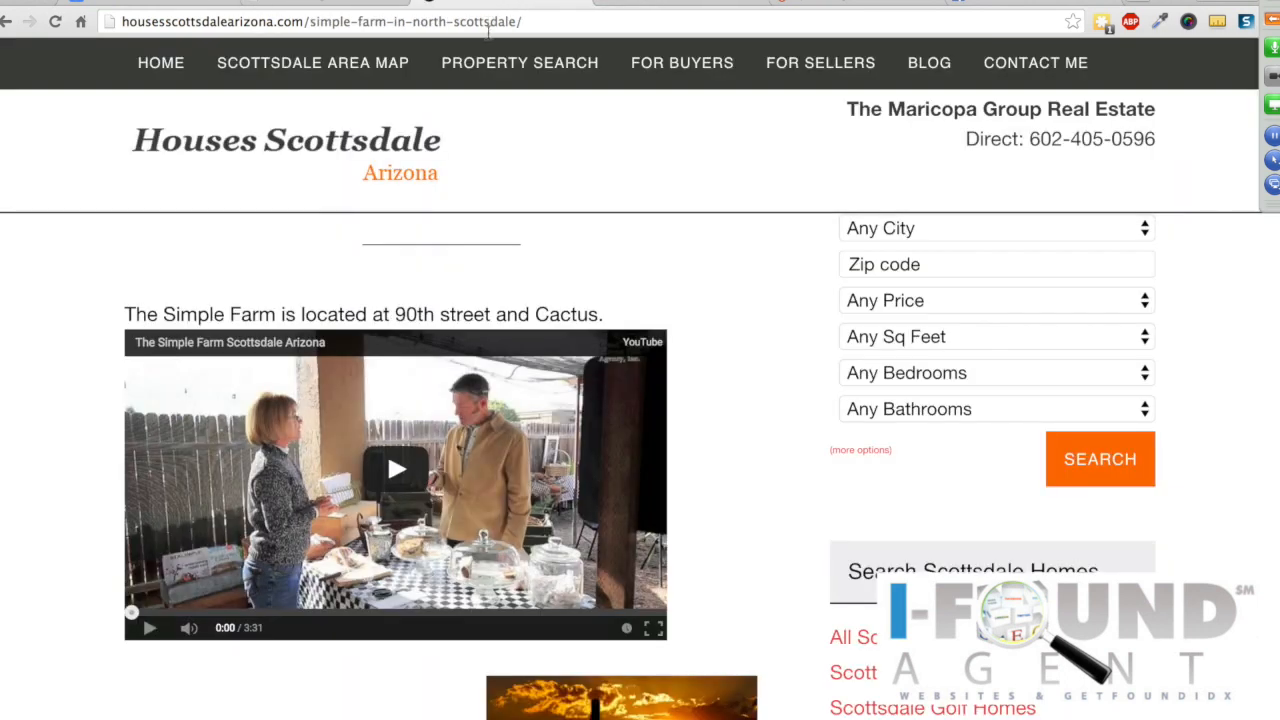
left_click(359, 66)
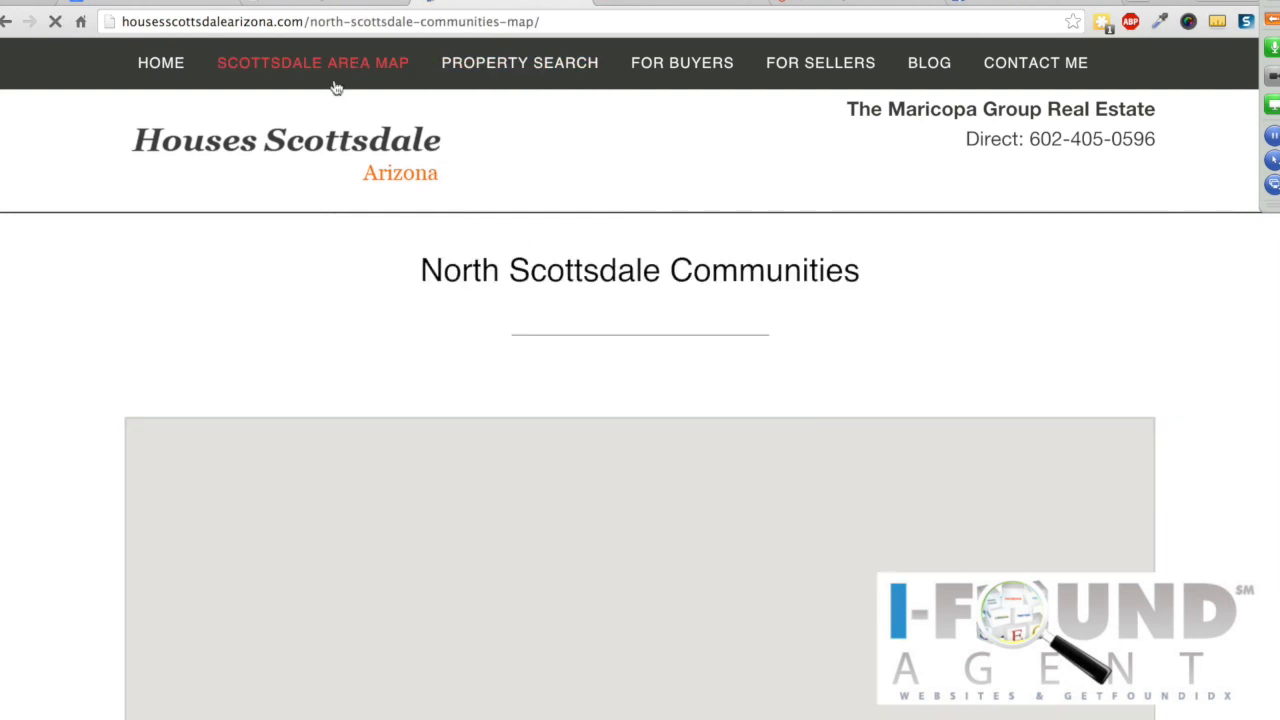
scroll(89, 330, "down", 5)
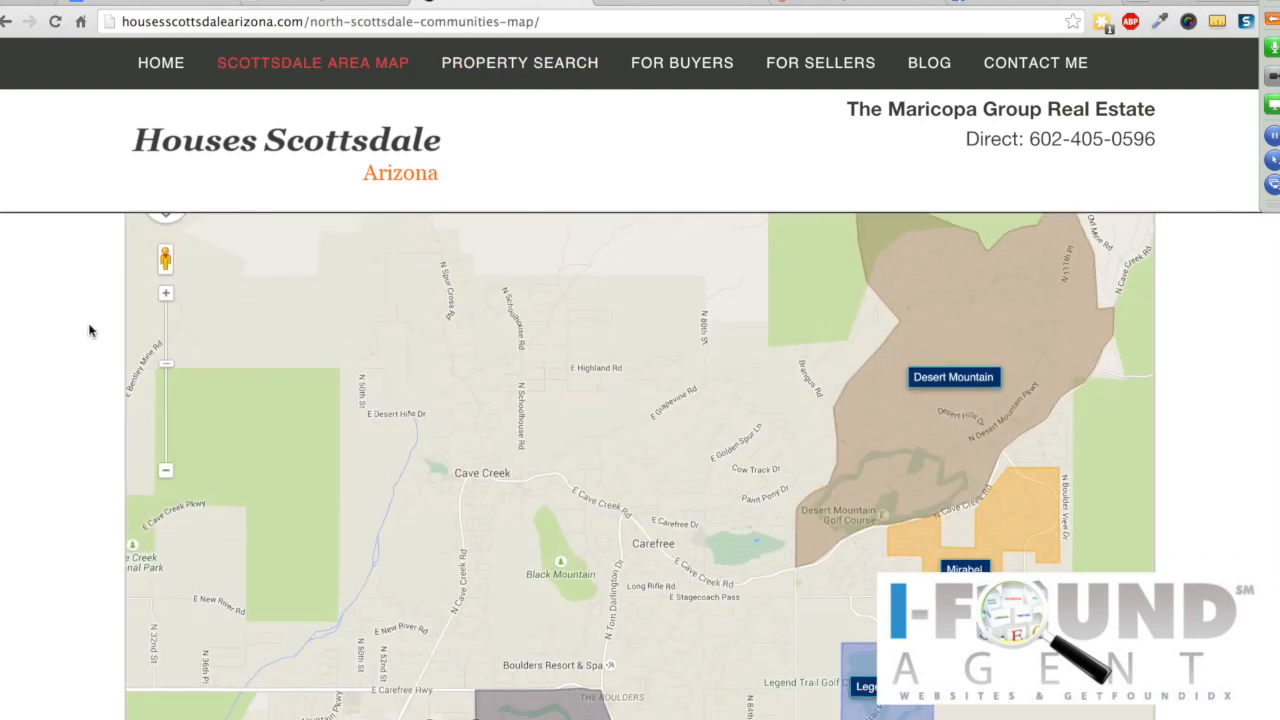
scroll(89, 330, "down", 4)
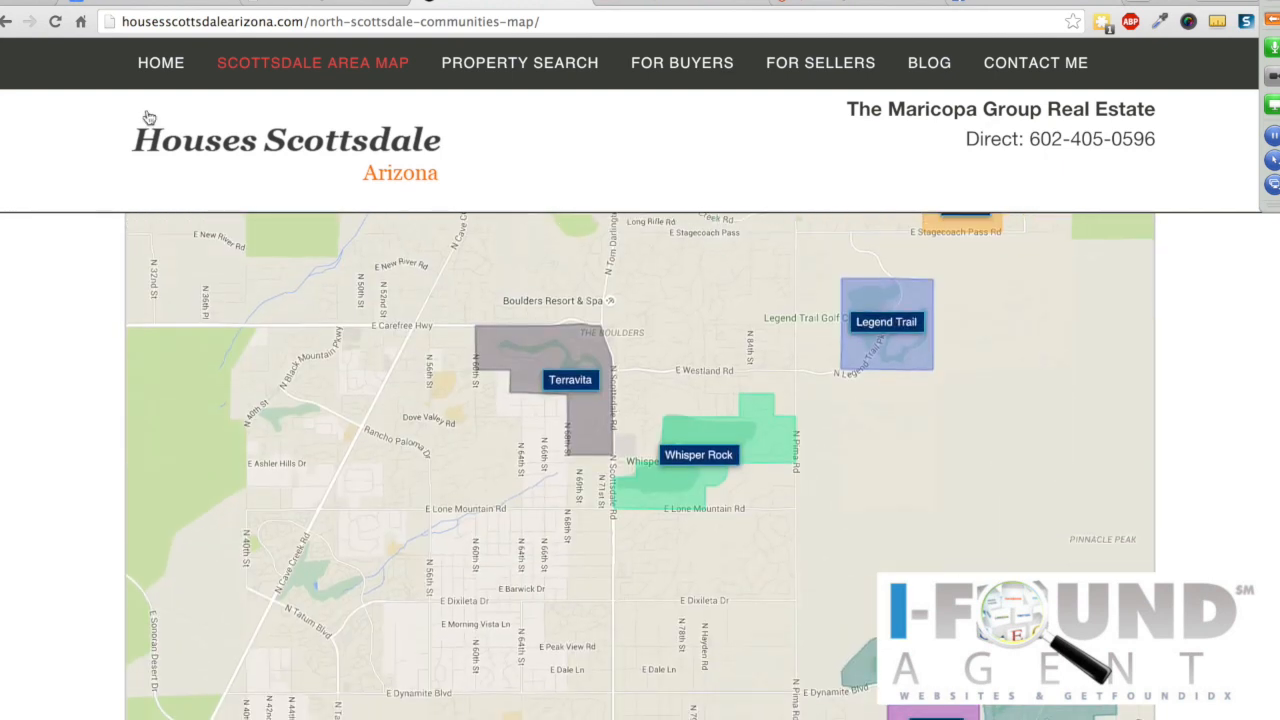
left_click(304, 2)
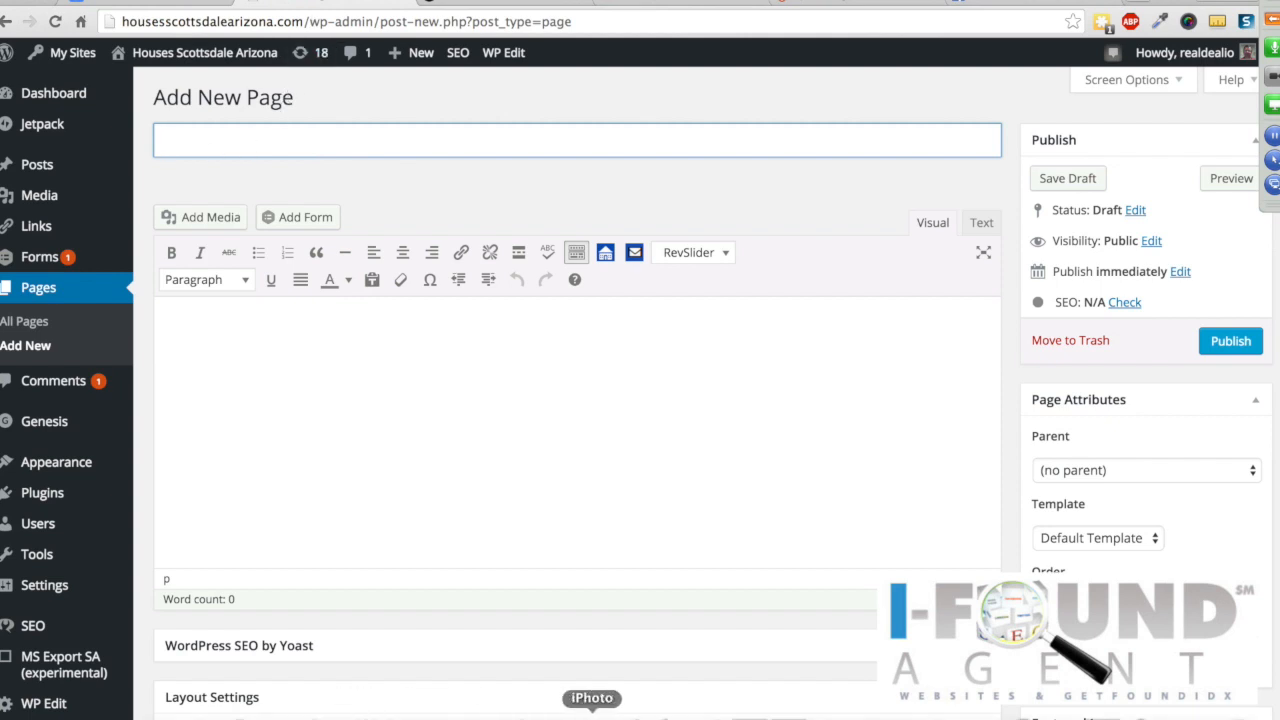
Step: Advance Keynote past the WordPress Menus slide to THE GETFOUND IDX DEMO, then return to Chrome
left_click(667, 710)
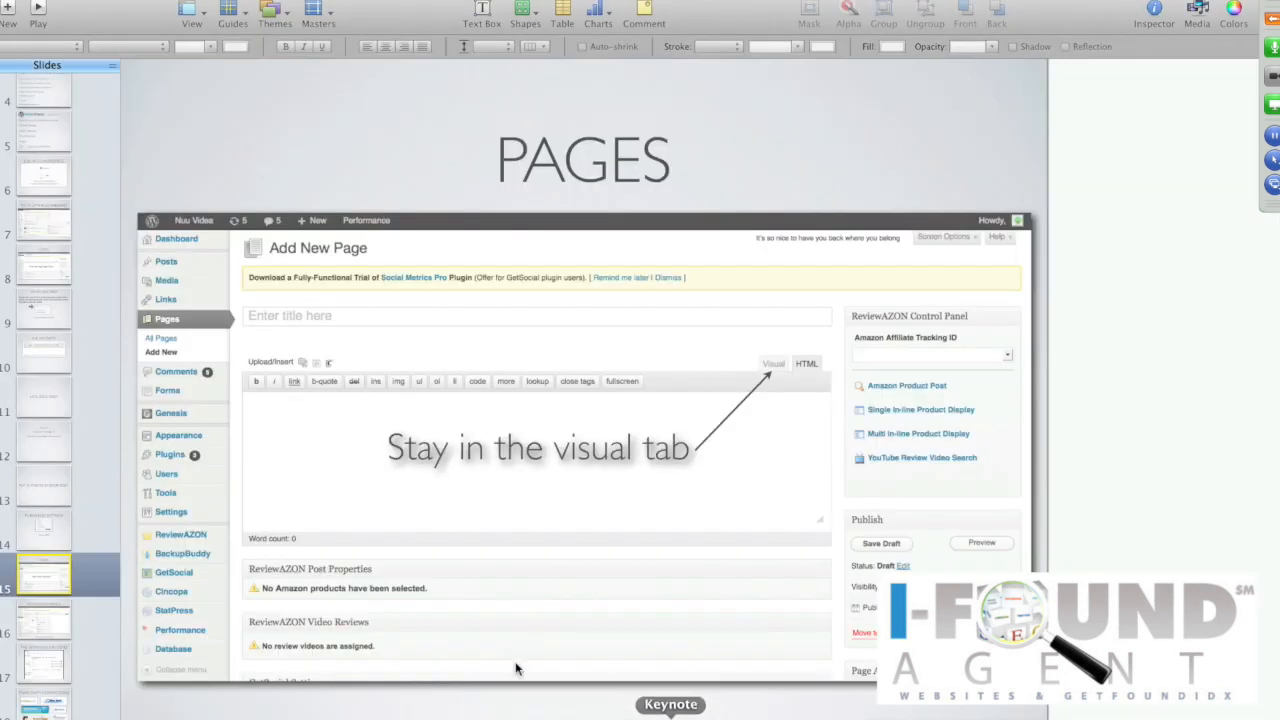
left_click(44, 622)
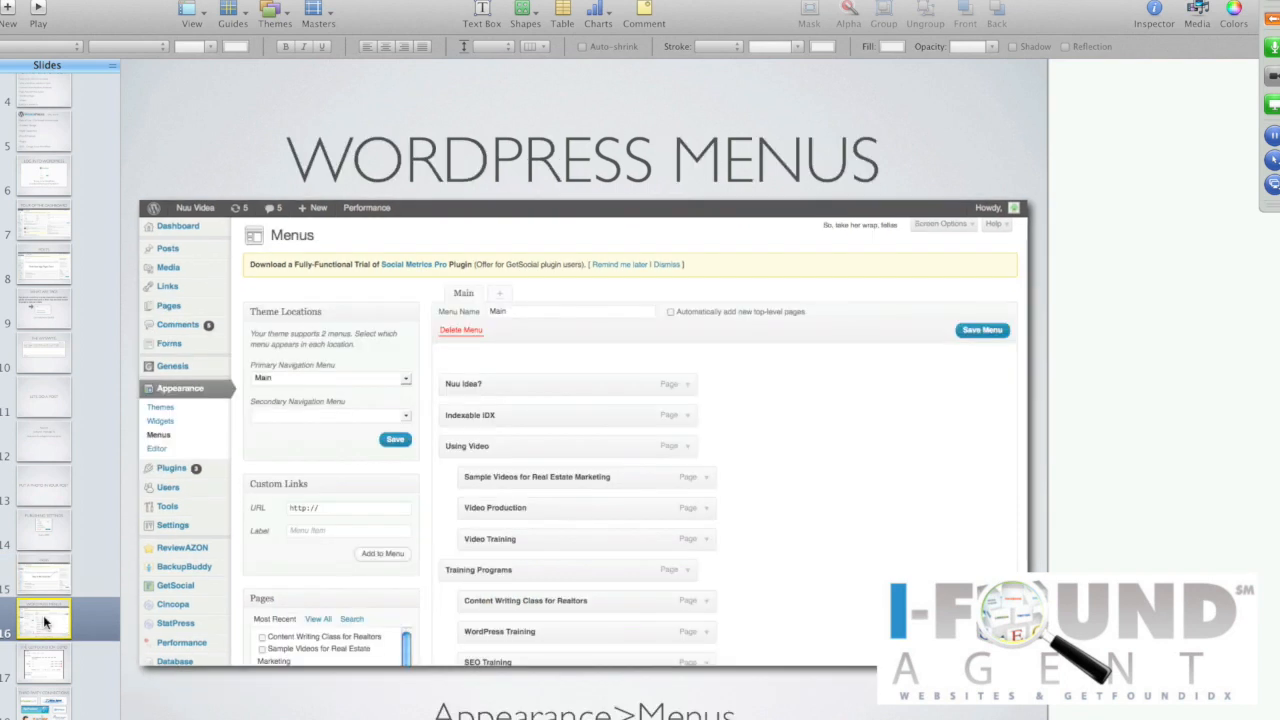
scroll(44, 622, "down", 1)
left_click(44, 628)
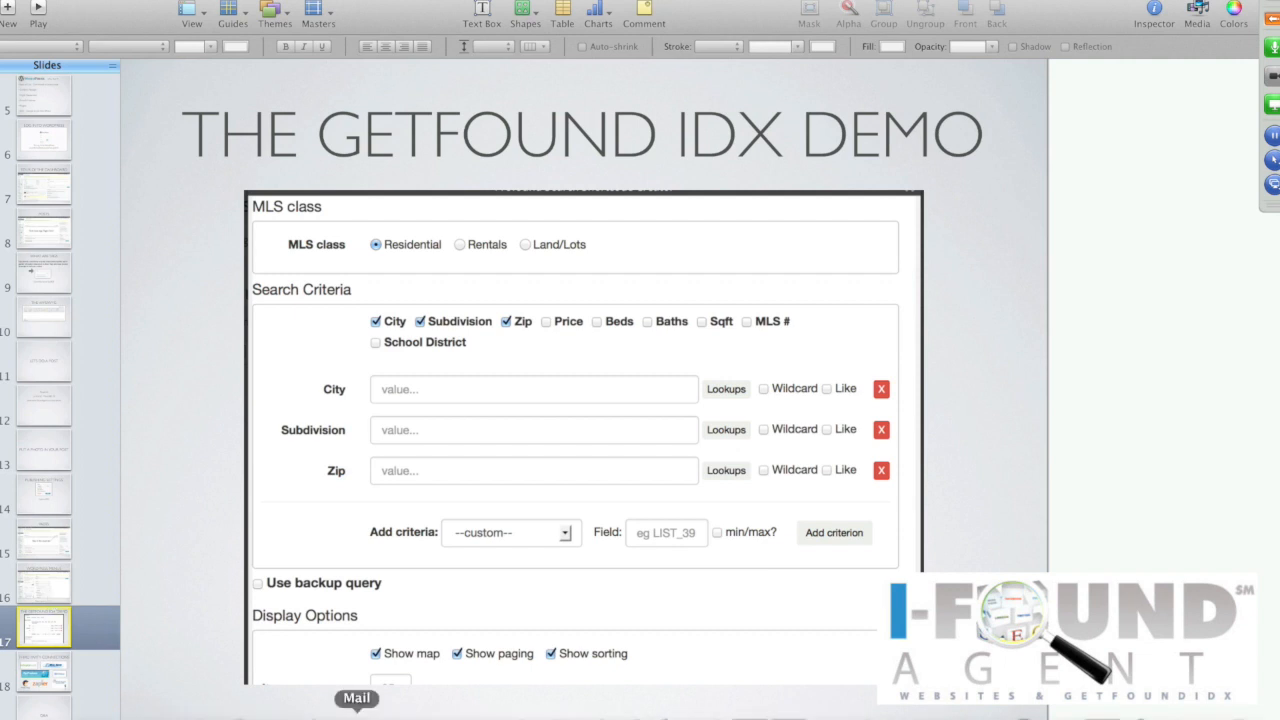
left_click(278, 714)
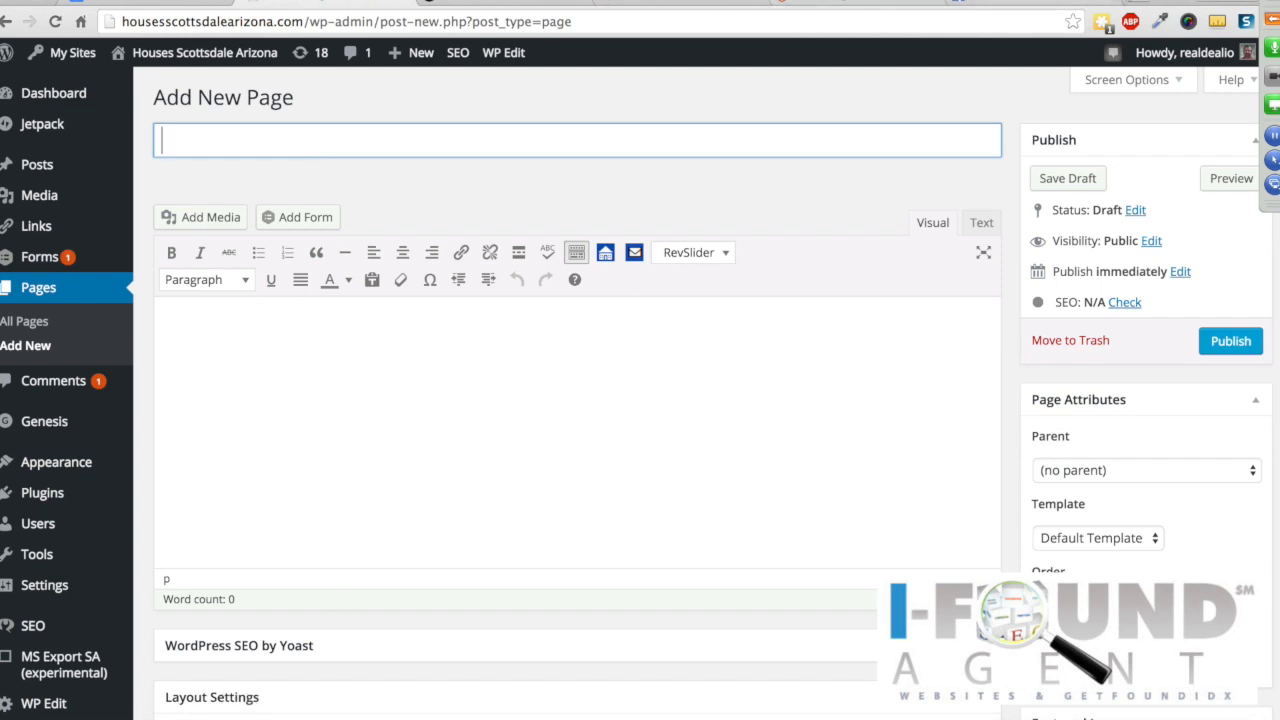
Step: Load azmediator.com in a new tab and open its Blog page
left_click(1146, 4)
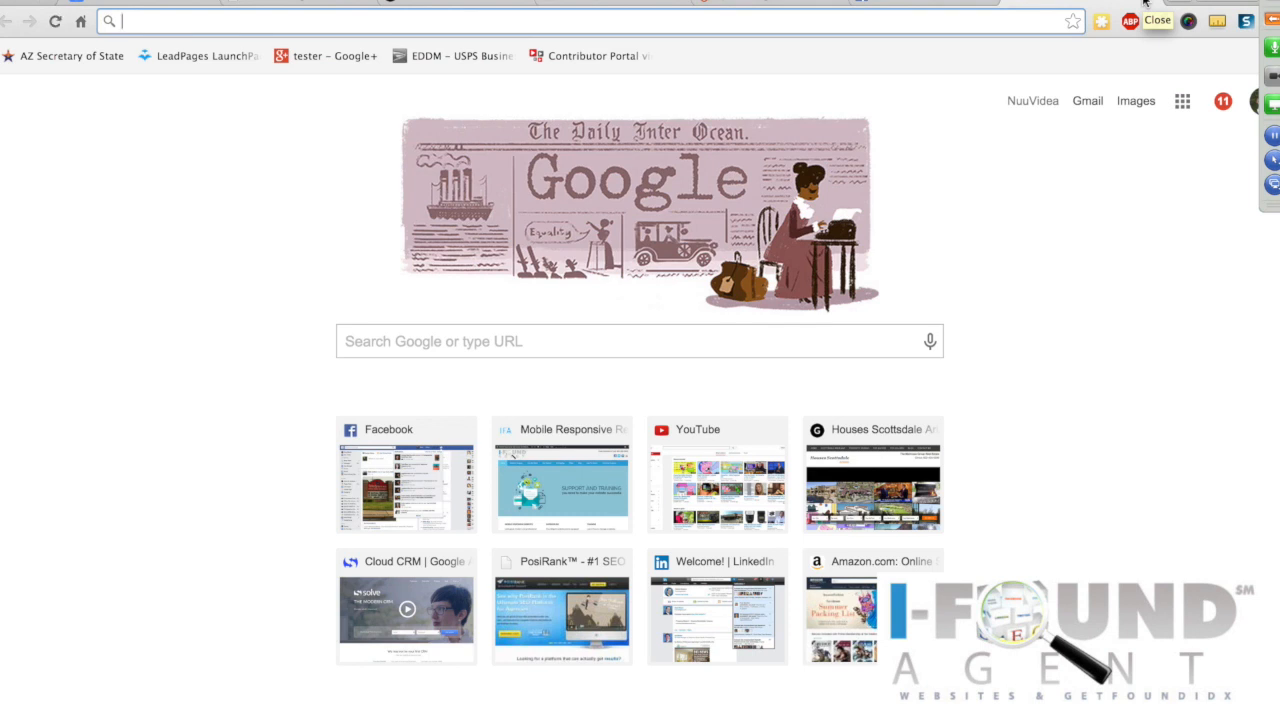
type("azmediator.com")
key("Return")
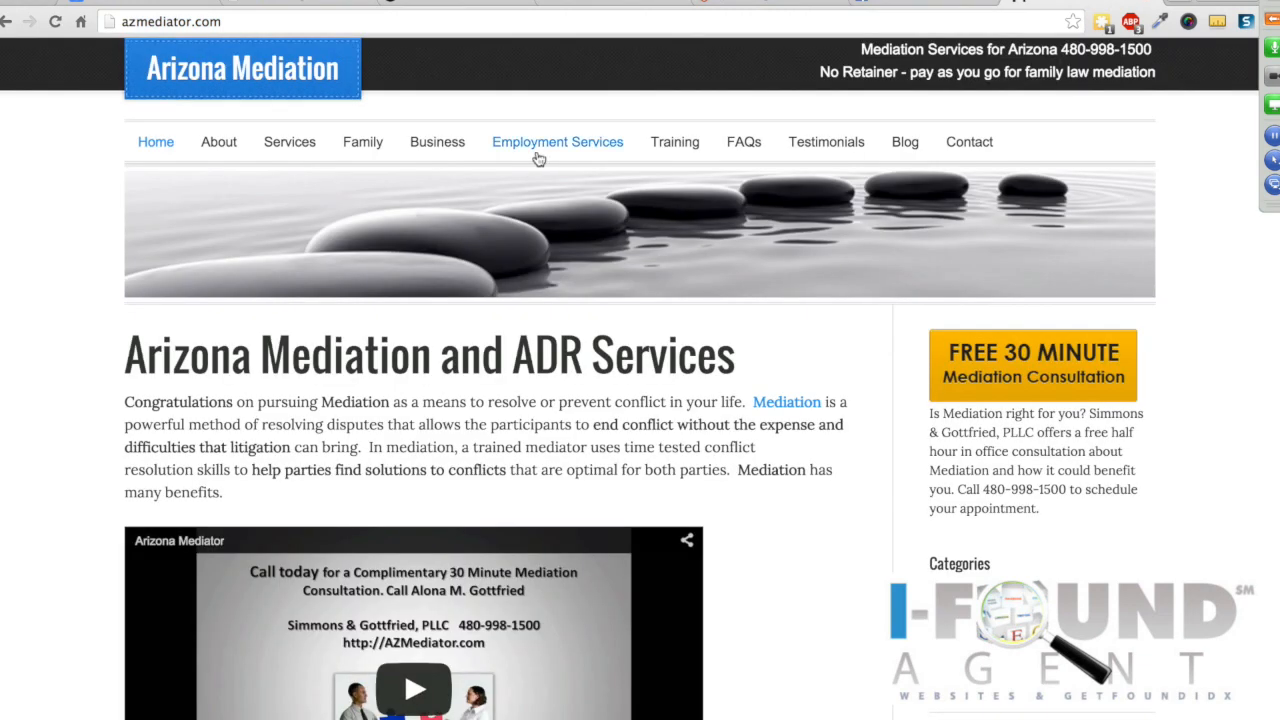
left_click(907, 143)
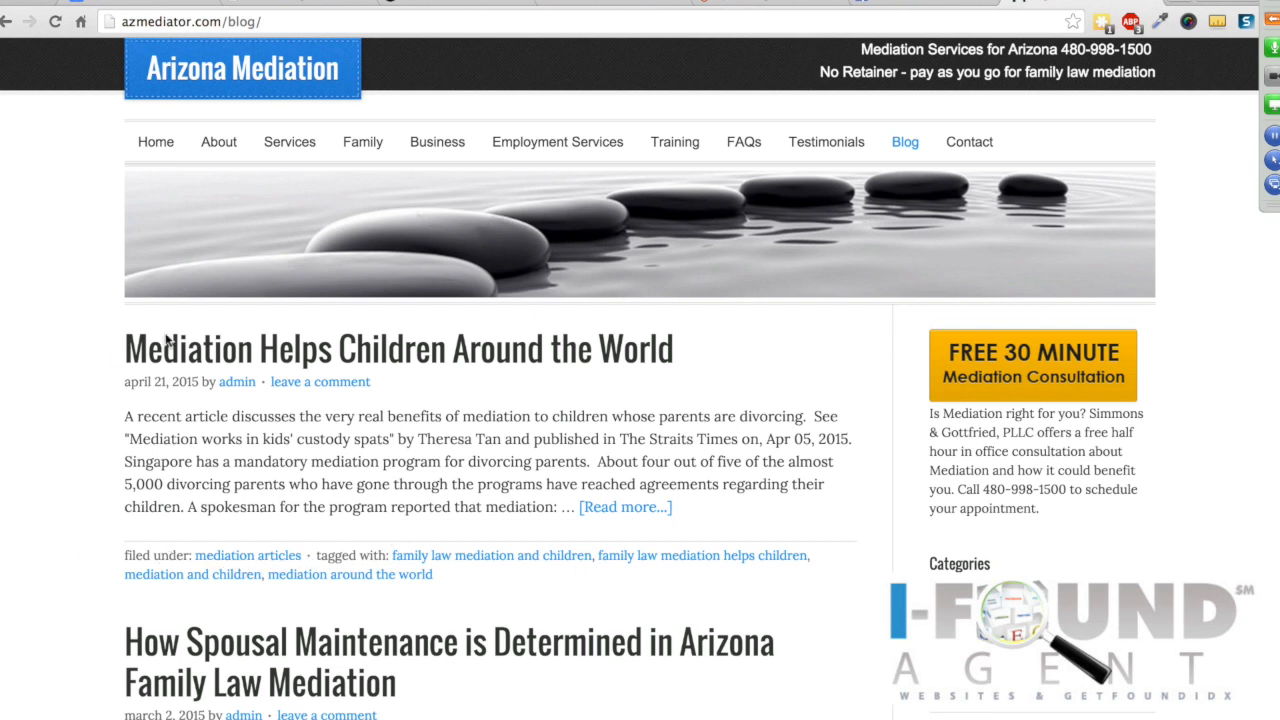
Step: Open and read the mediation blog's How Spousal Maintenance article
scroll(290, 358, "down", 1)
scroll(290, 358, "down", 5)
left_click(290, 341)
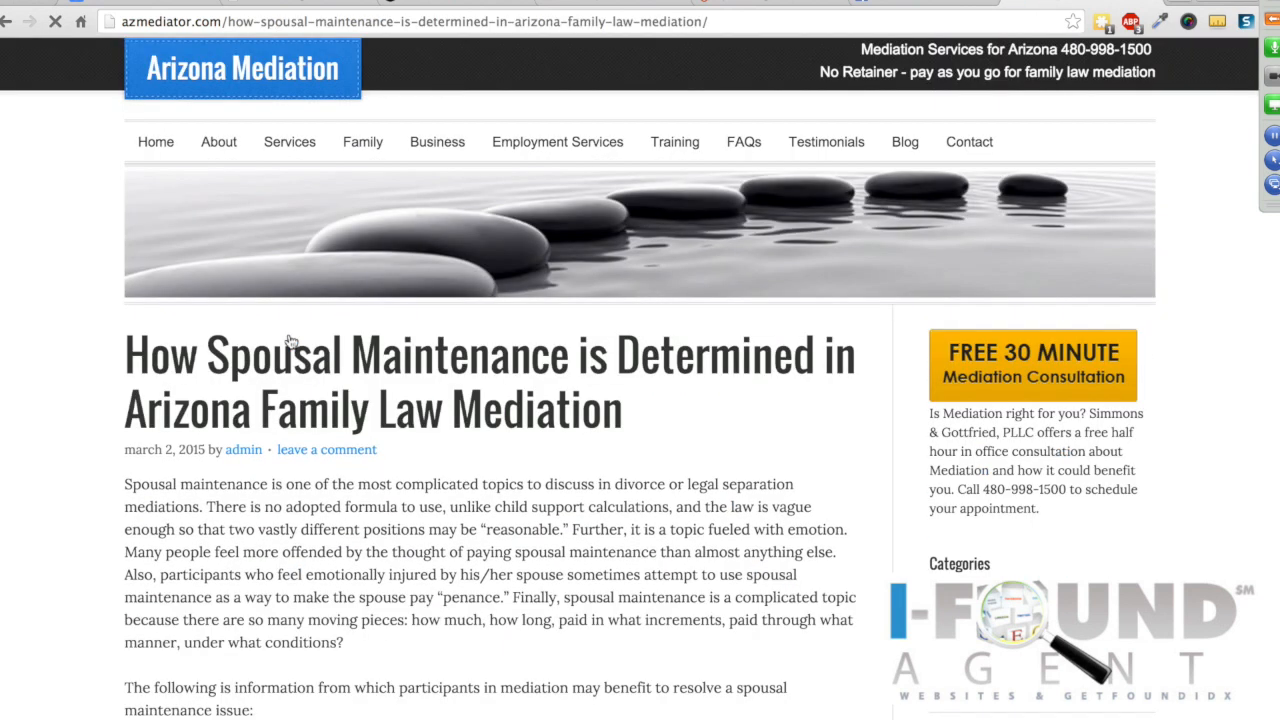
scroll(166, 537, "down", 5)
scroll(166, 537, "down", 7)
scroll(167, 541, "down", 5)
scroll(167, 541, "down", 5)
scroll(71, 339, "down", 1)
scroll(69, 339, "down", 10)
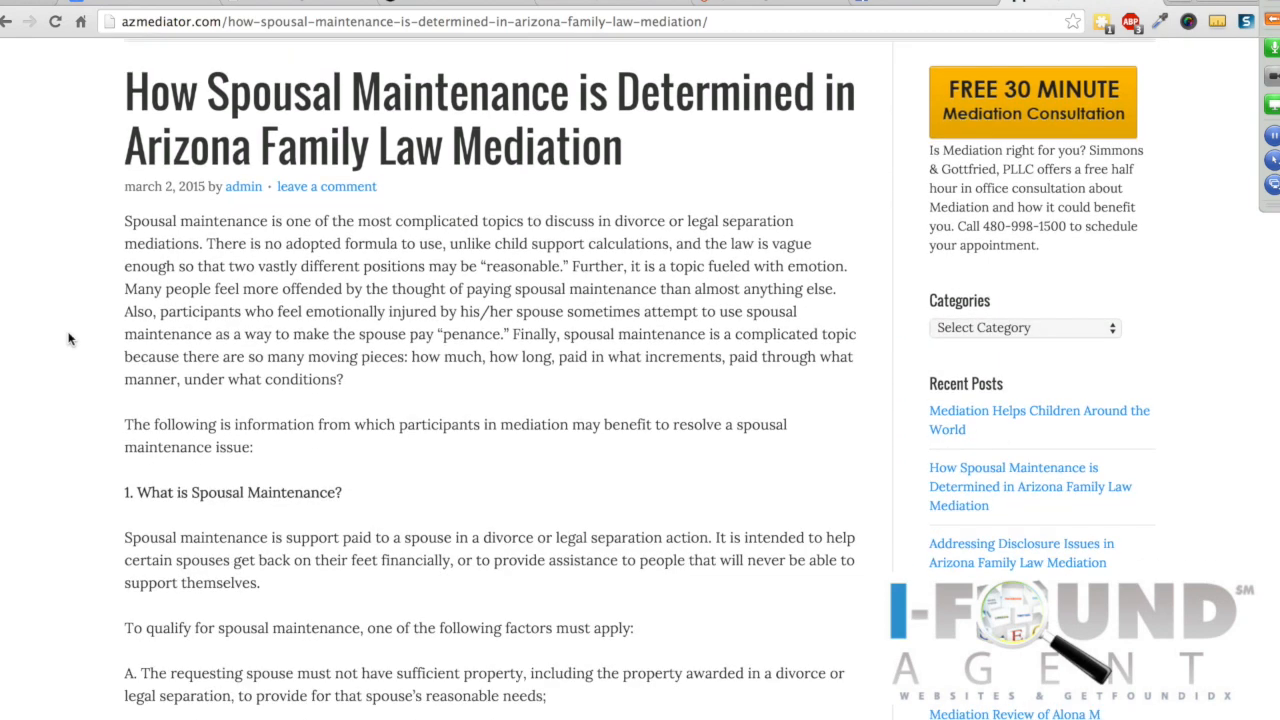
scroll(69, 339, "up", 10)
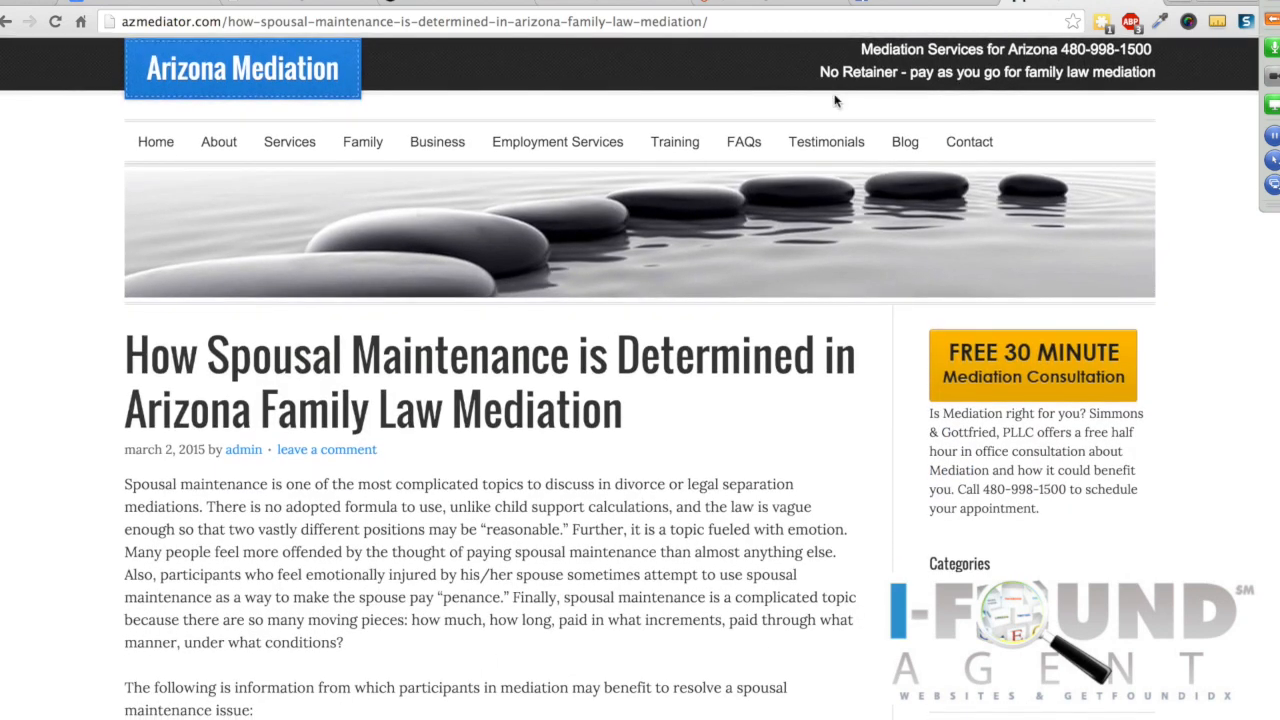
Step: Return to the blog list, browse its second page of older posts, then go back to WordPress
left_click(906, 143)
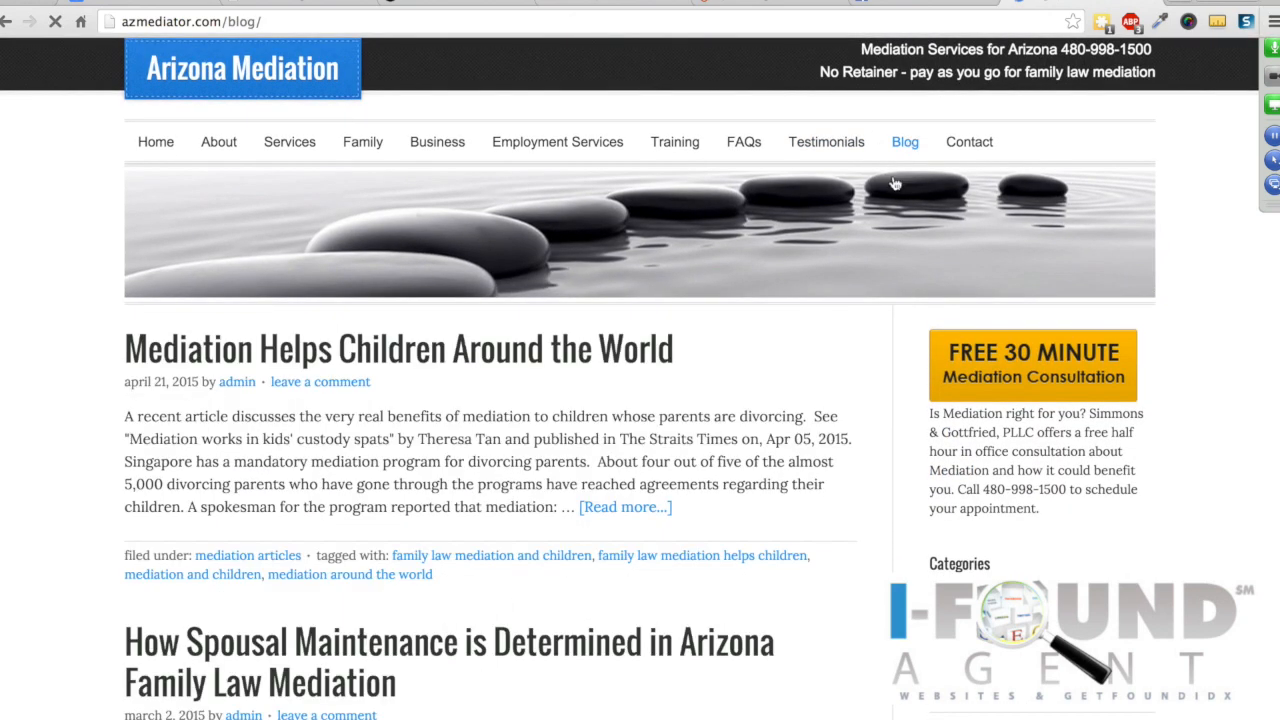
scroll(500, 428, "down", 10)
scroll(500, 428, "down", 20)
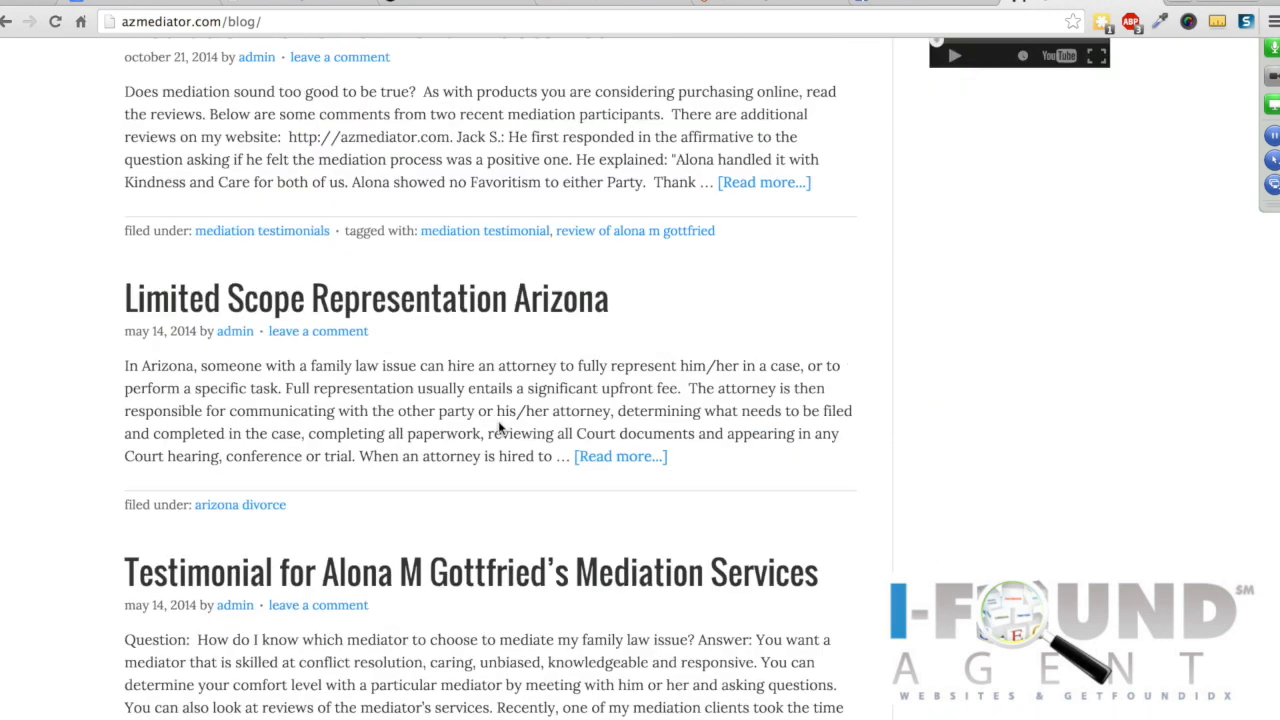
scroll(499, 422, "down", 3)
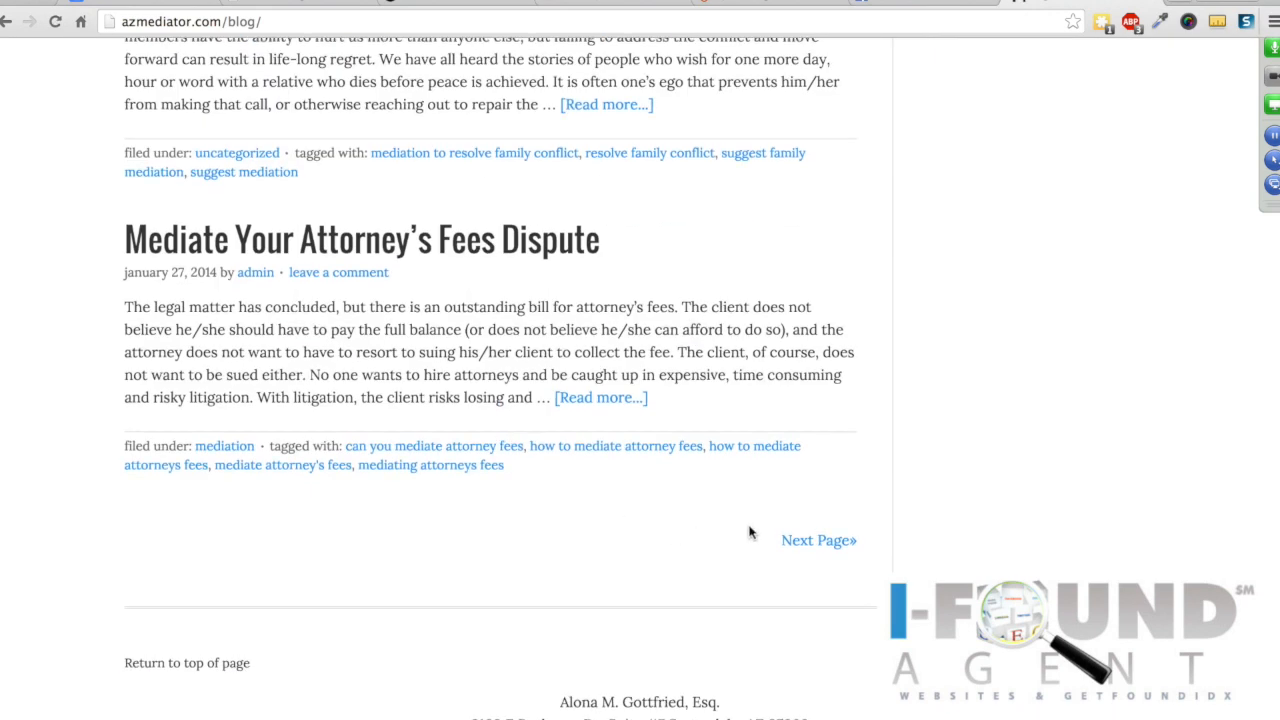
left_click(815, 540)
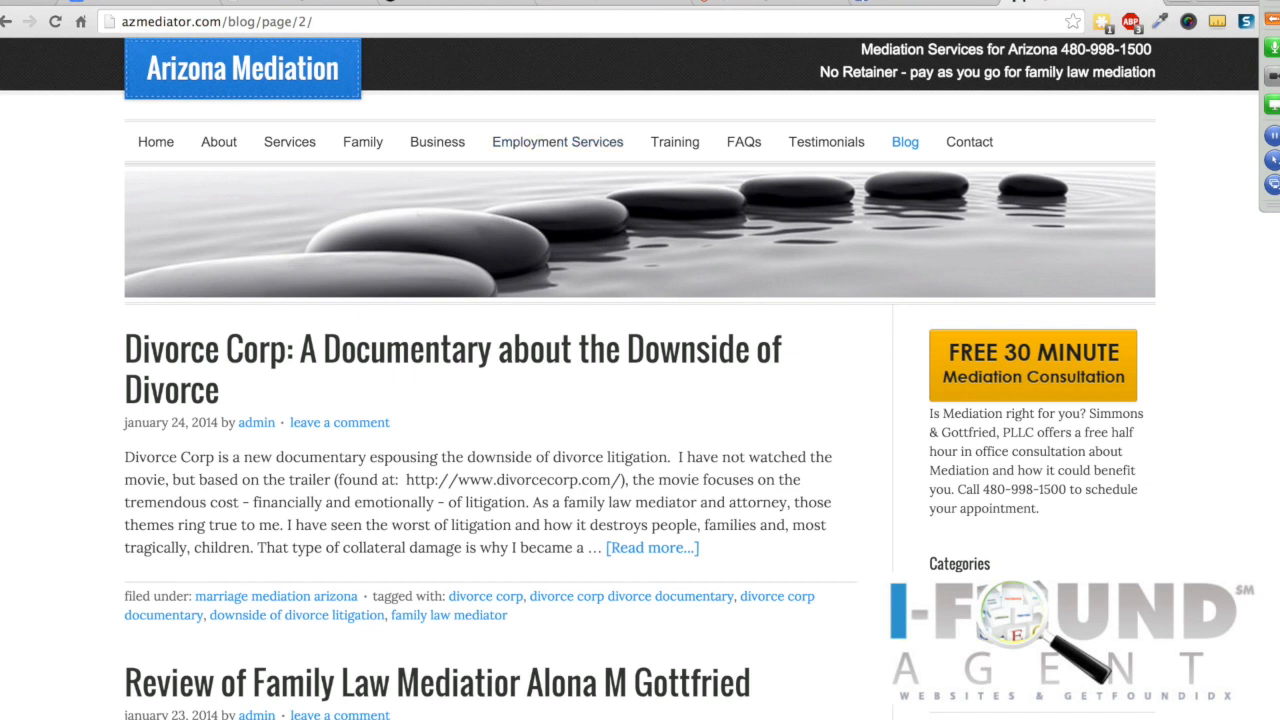
left_click(305, 3)
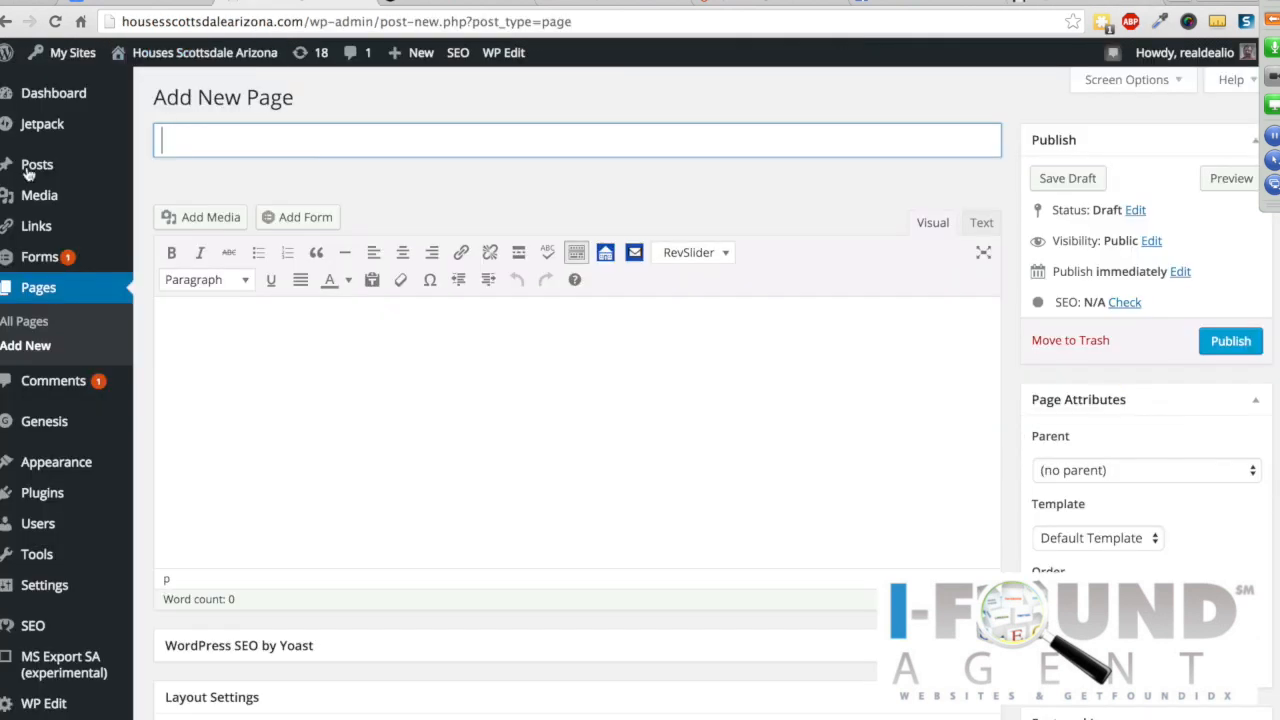
Step: Start a new WordPress post from the Posts menu, then switch to the live site's North Scottsdale Communities map
mouse_move(40, 168)
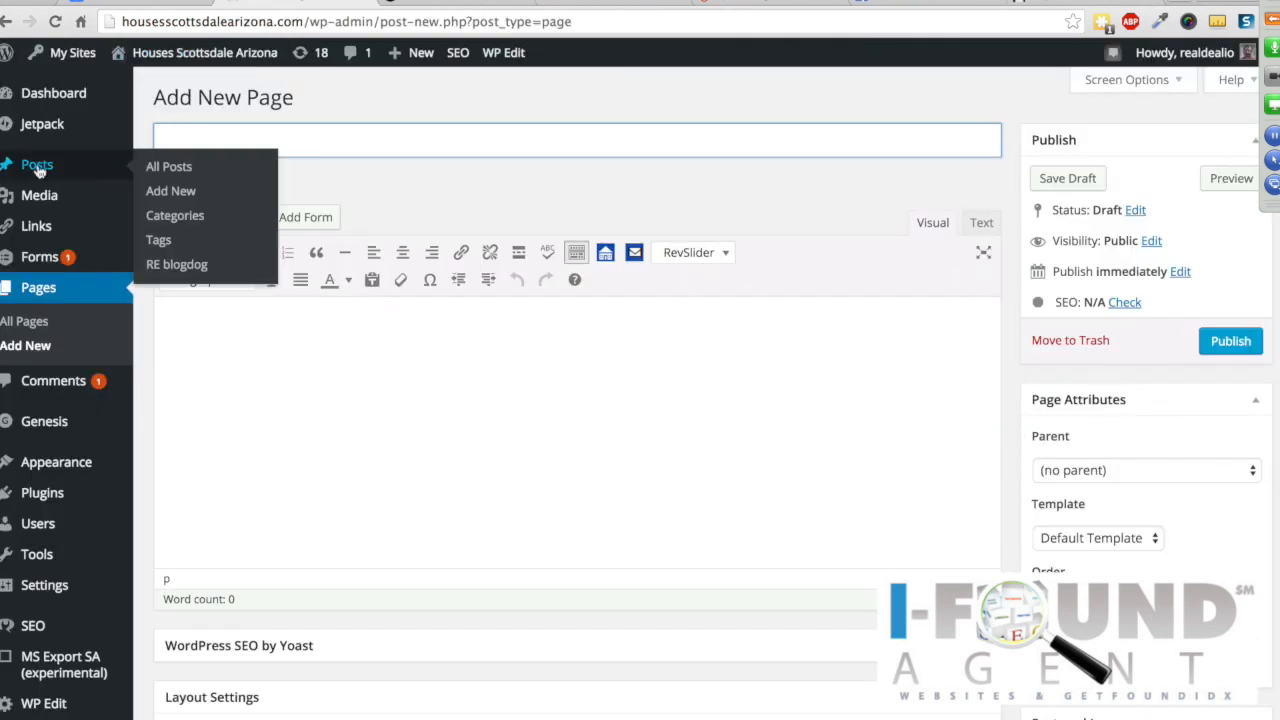
left_click(169, 195)
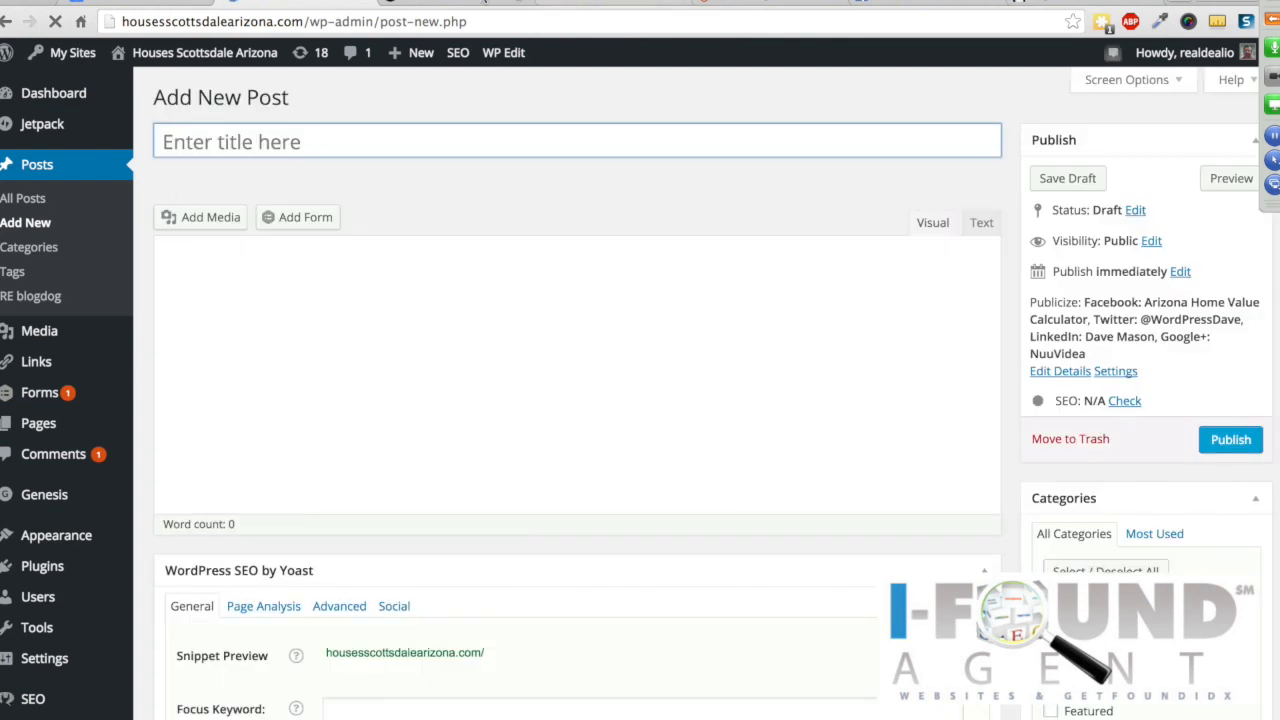
left_click(458, 3)
mouse_move(683, 398)
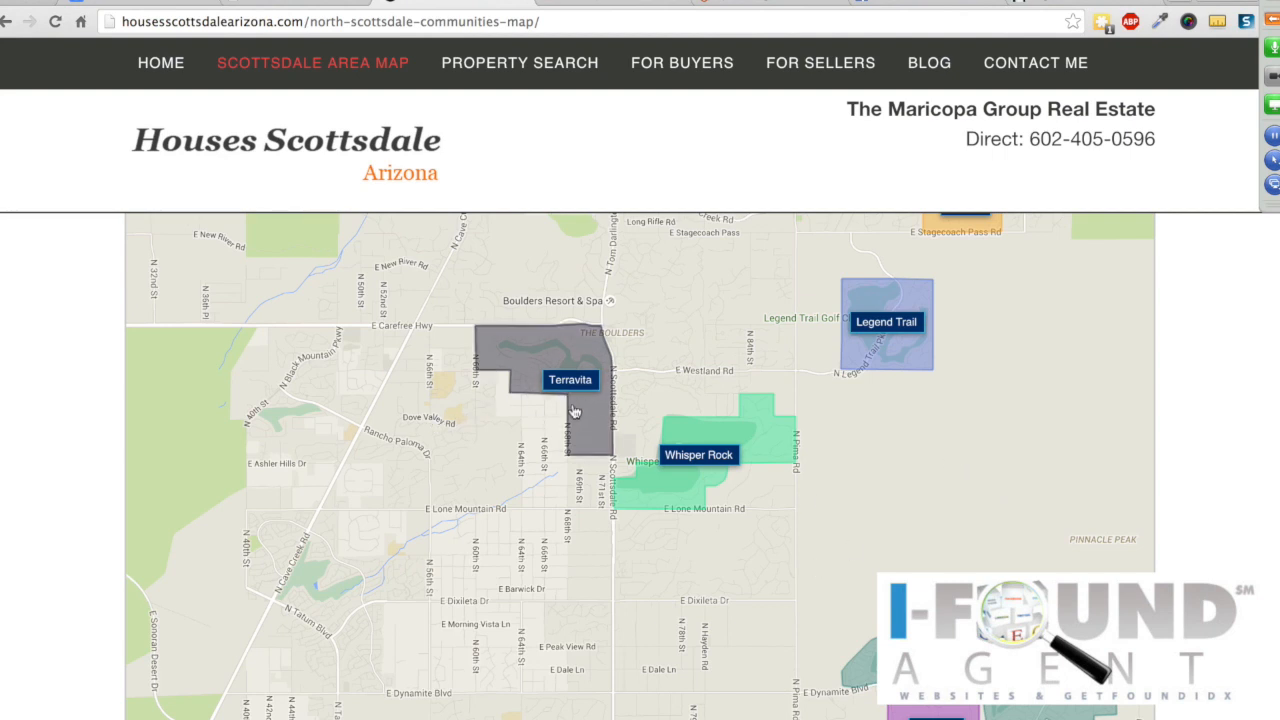
Step: Zoom the map and open Terravita Homes for Sale (23 results), then return to the blank post
scroll(567, 409, "down", 1)
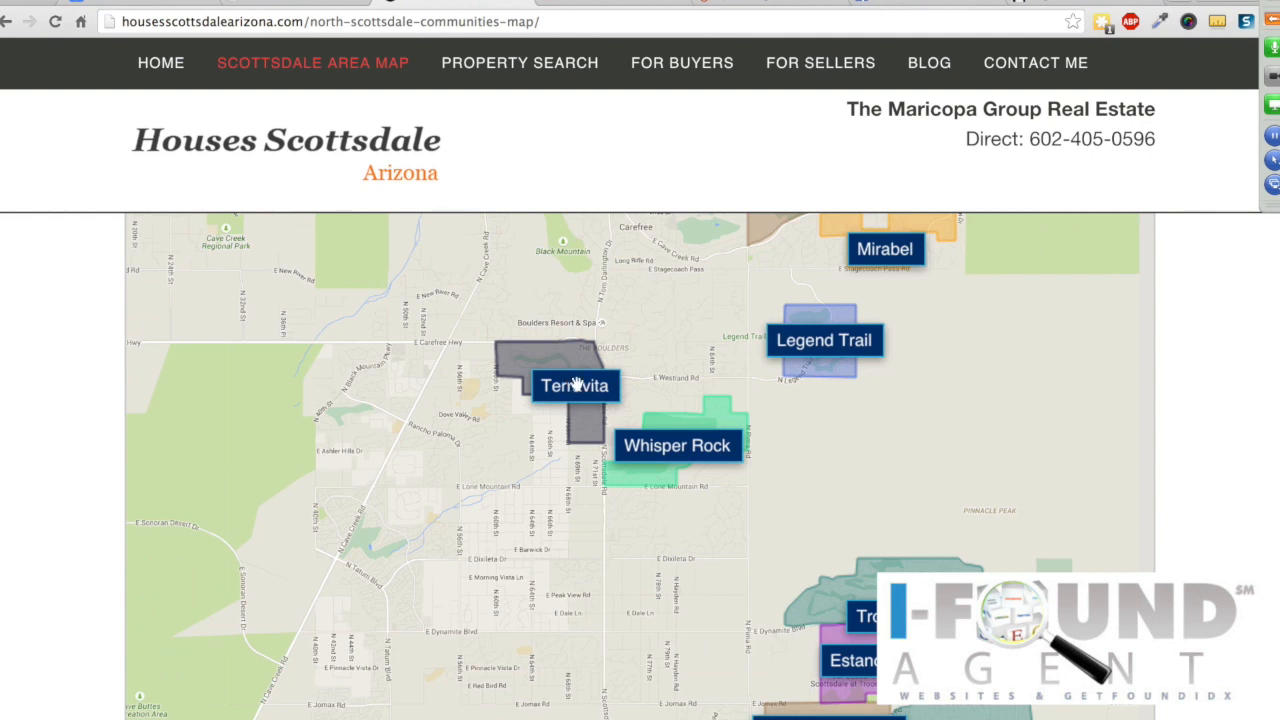
scroll(577, 383, "down", 2)
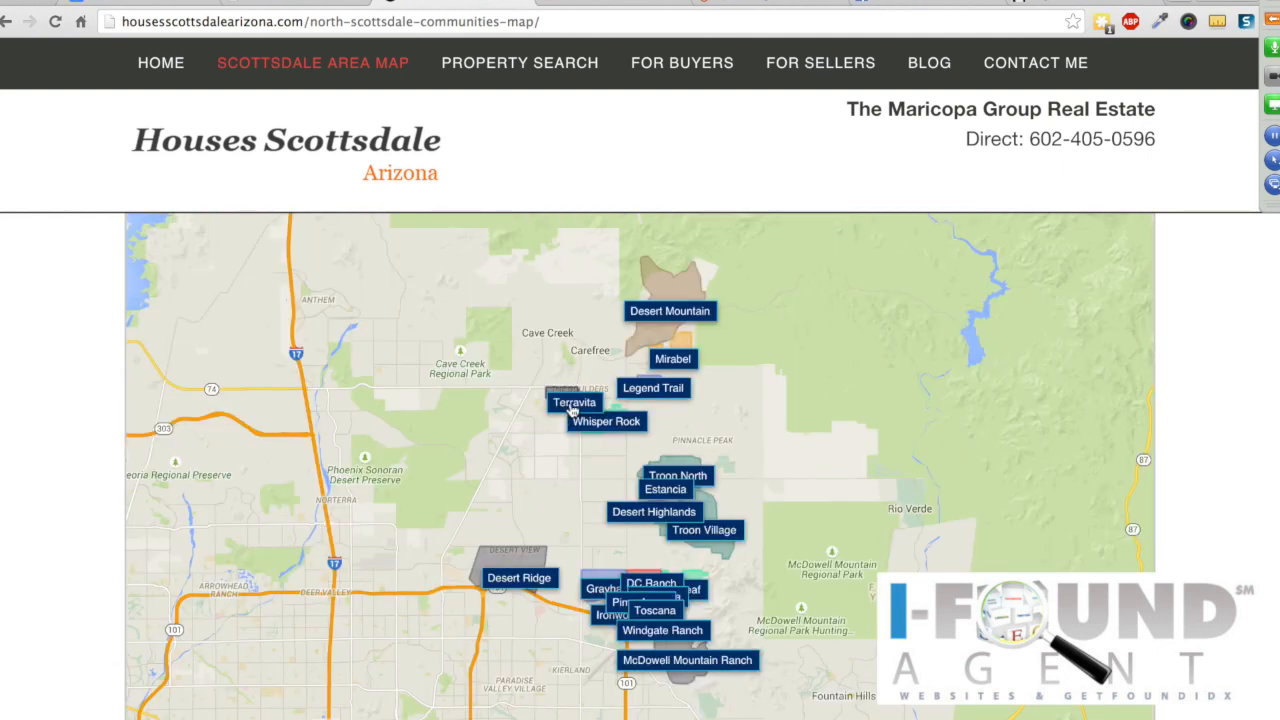
scroll(572, 409, "down", 2)
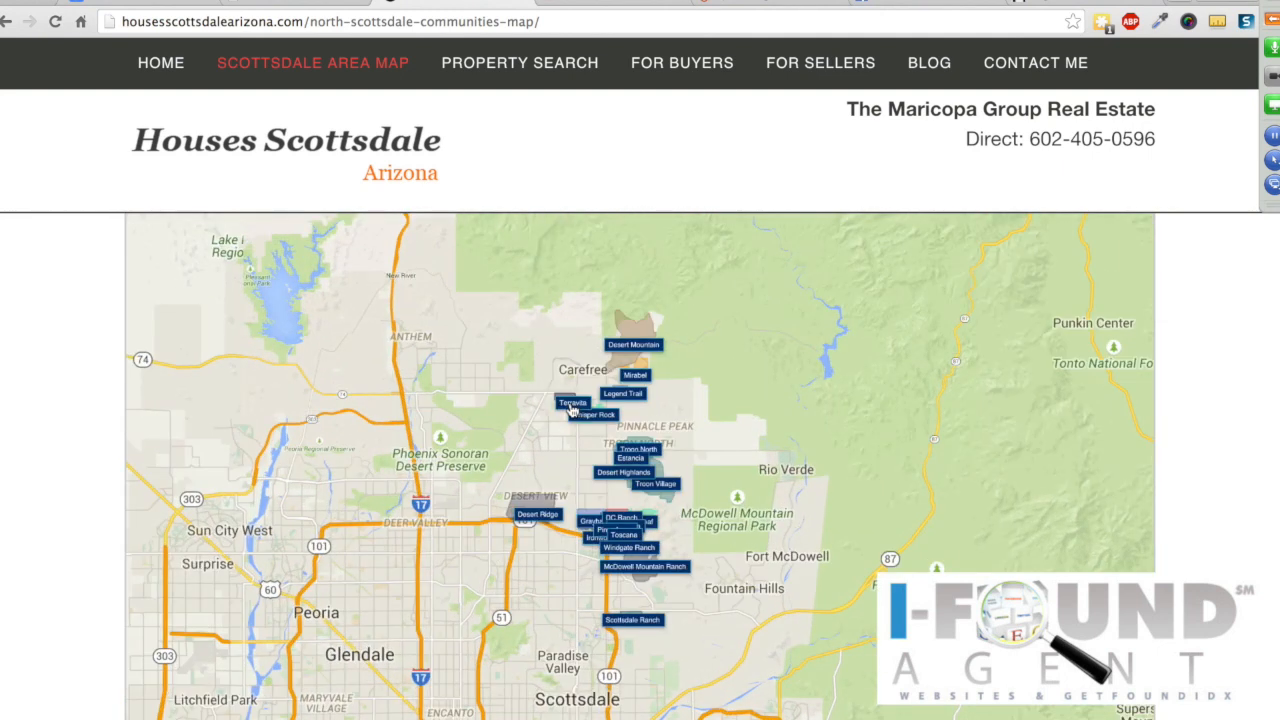
scroll(572, 409, "up", 2)
scroll(572, 409, "up", 3)
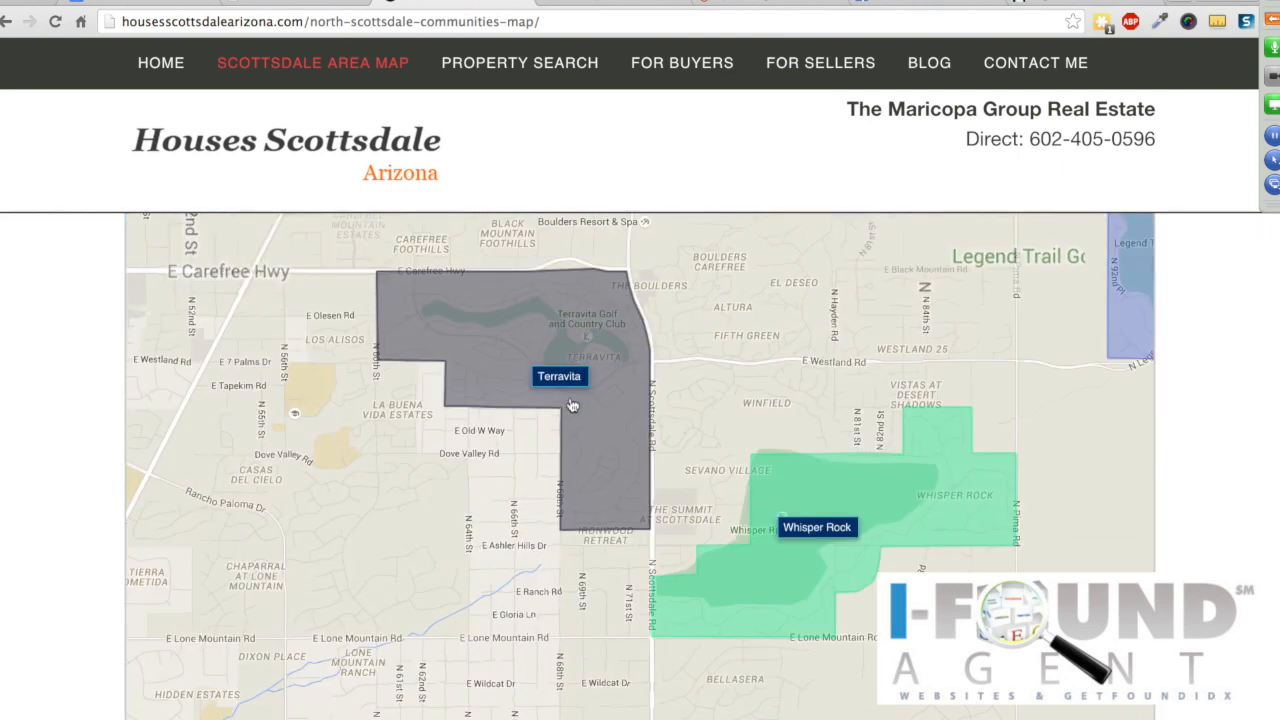
left_click(560, 376)
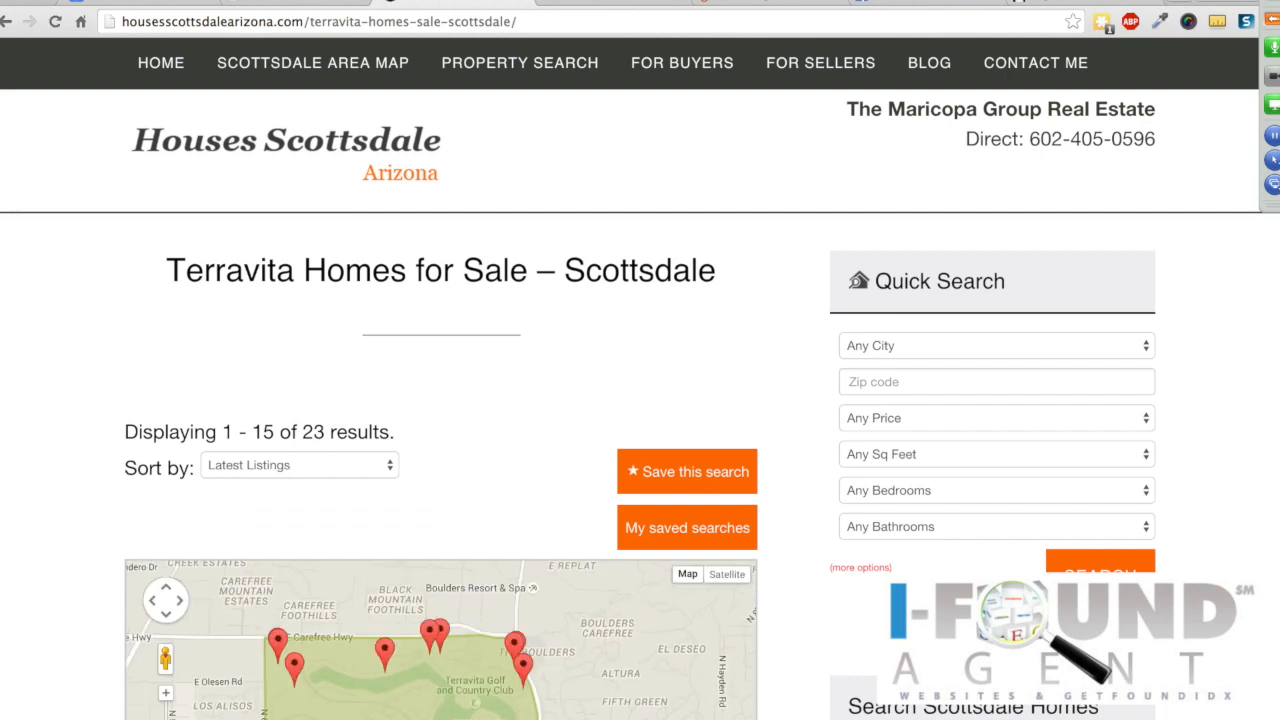
left_click(298, 3)
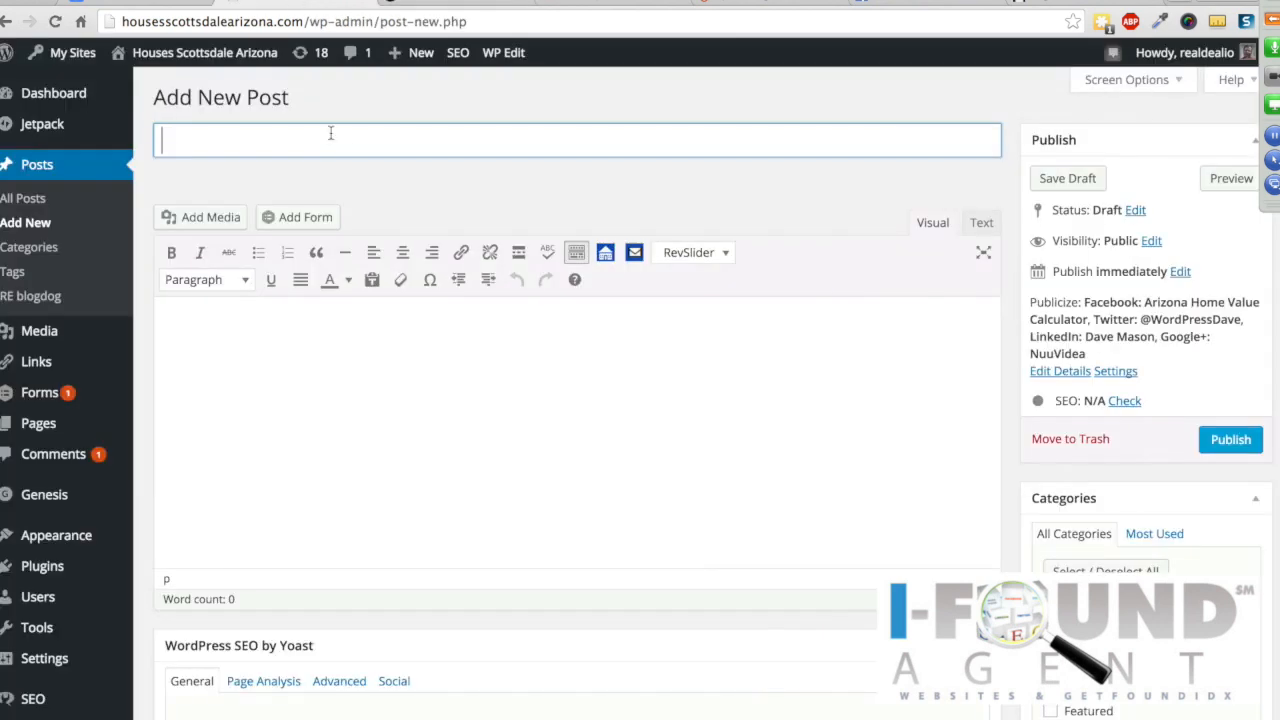
Step: Title the post 'Homes in Terravita for sale' and add the body line 'All the Homes in Terravita for sale.'
type("Homes in Terr")
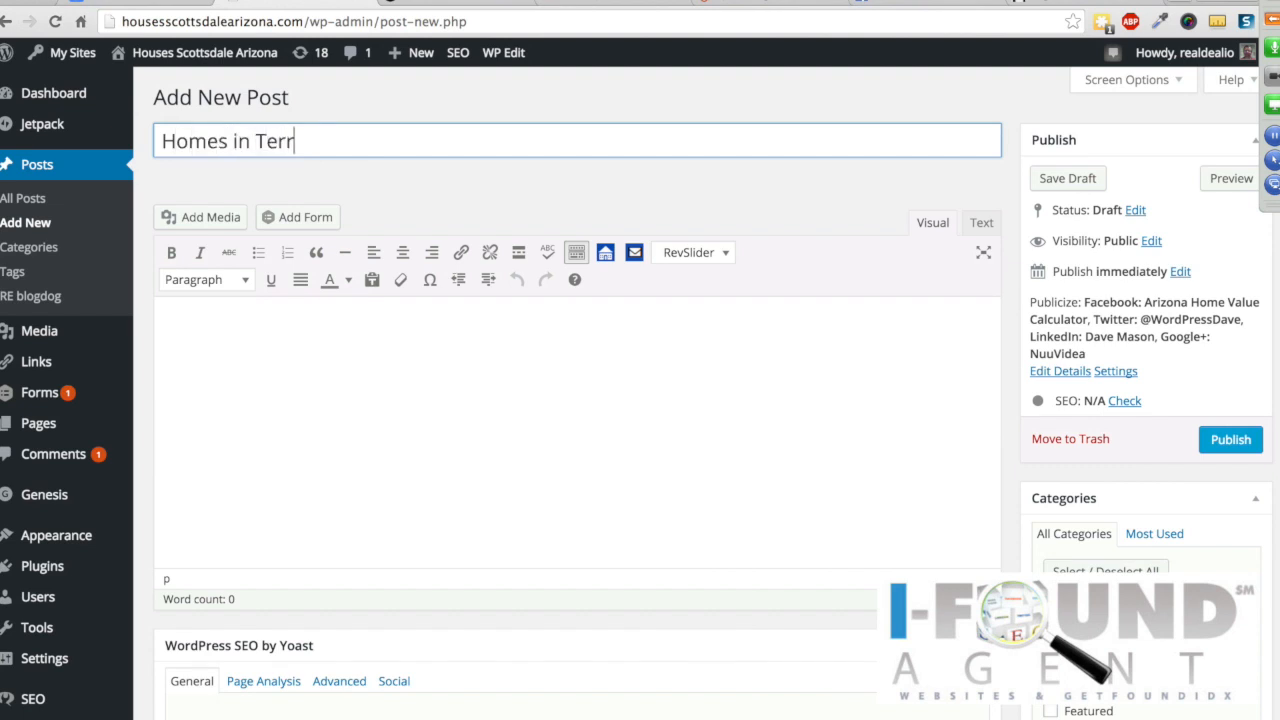
type("avita")
type("for sale")
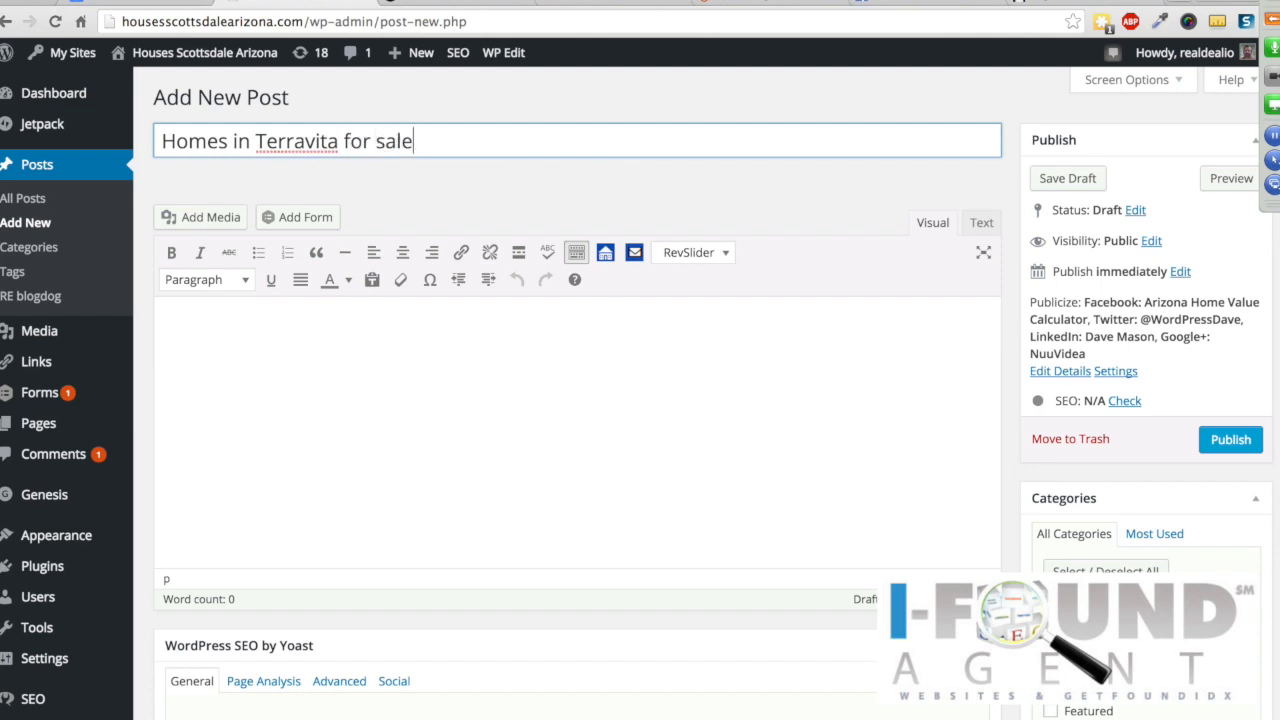
left_click_drag(443, 145, 87, 147)
key("ctrl+c")
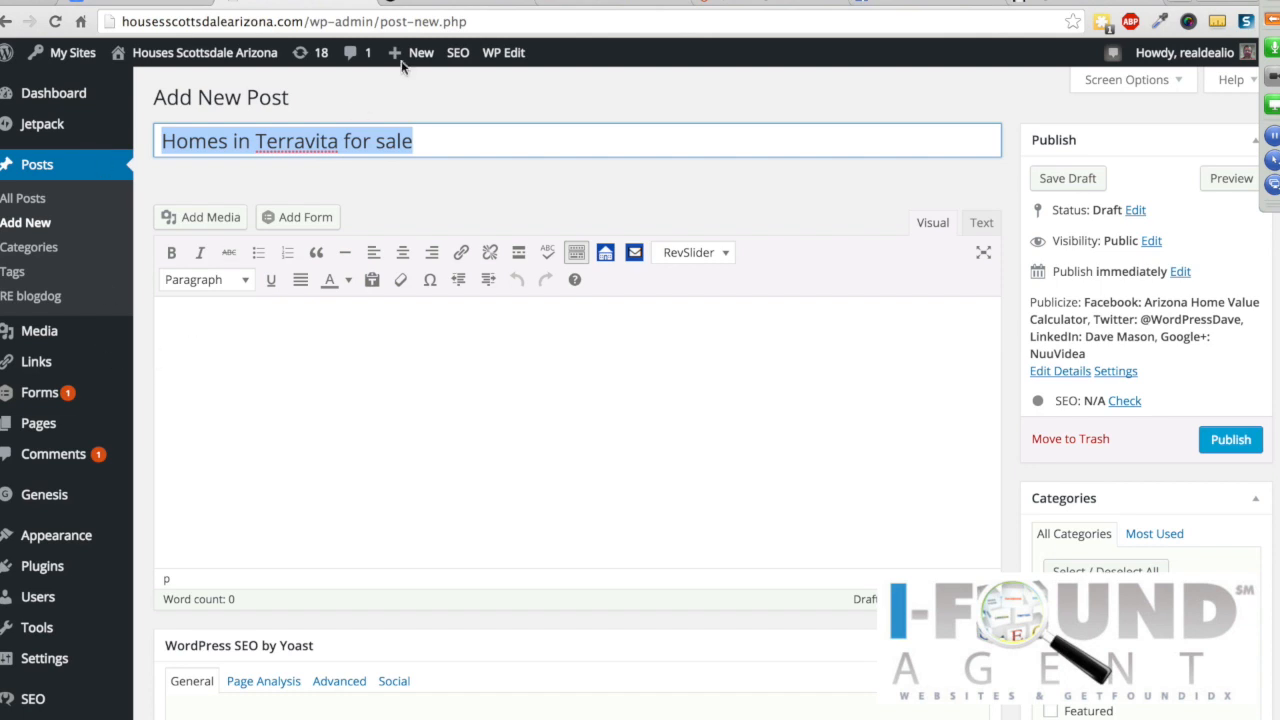
left_click(239, 329)
type("A")
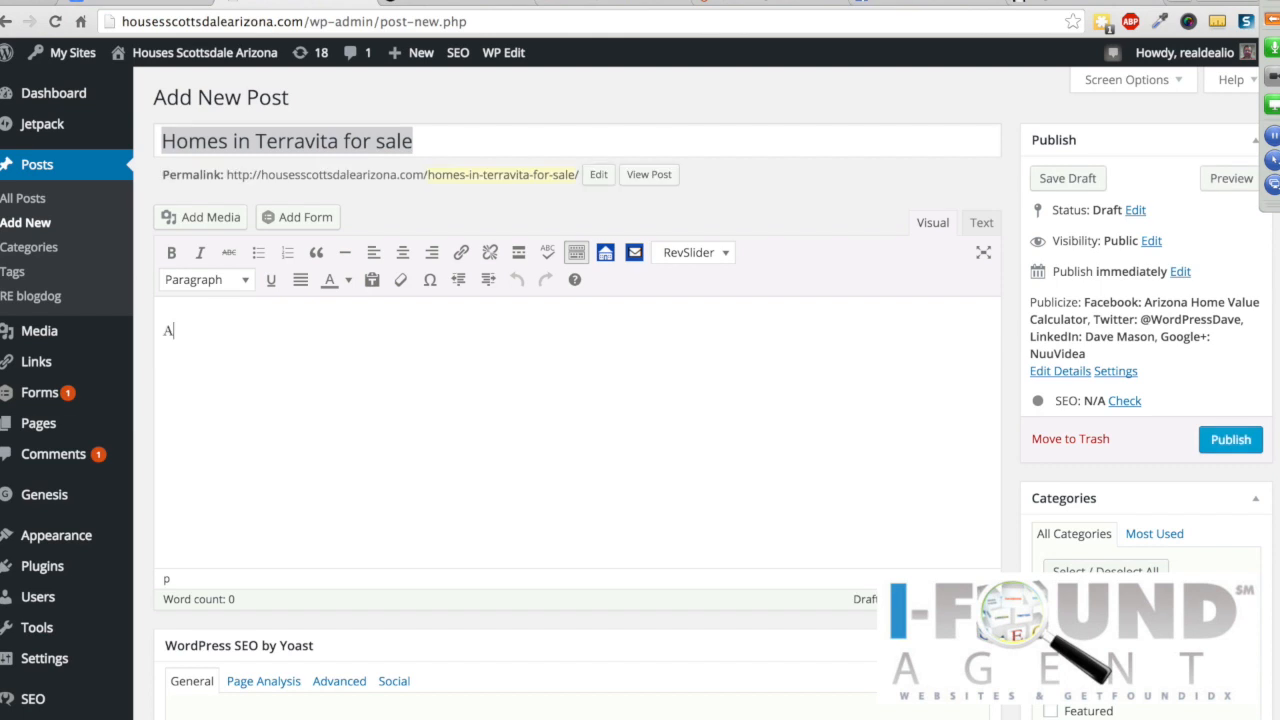
type("ll the")
key("ctrl+v")
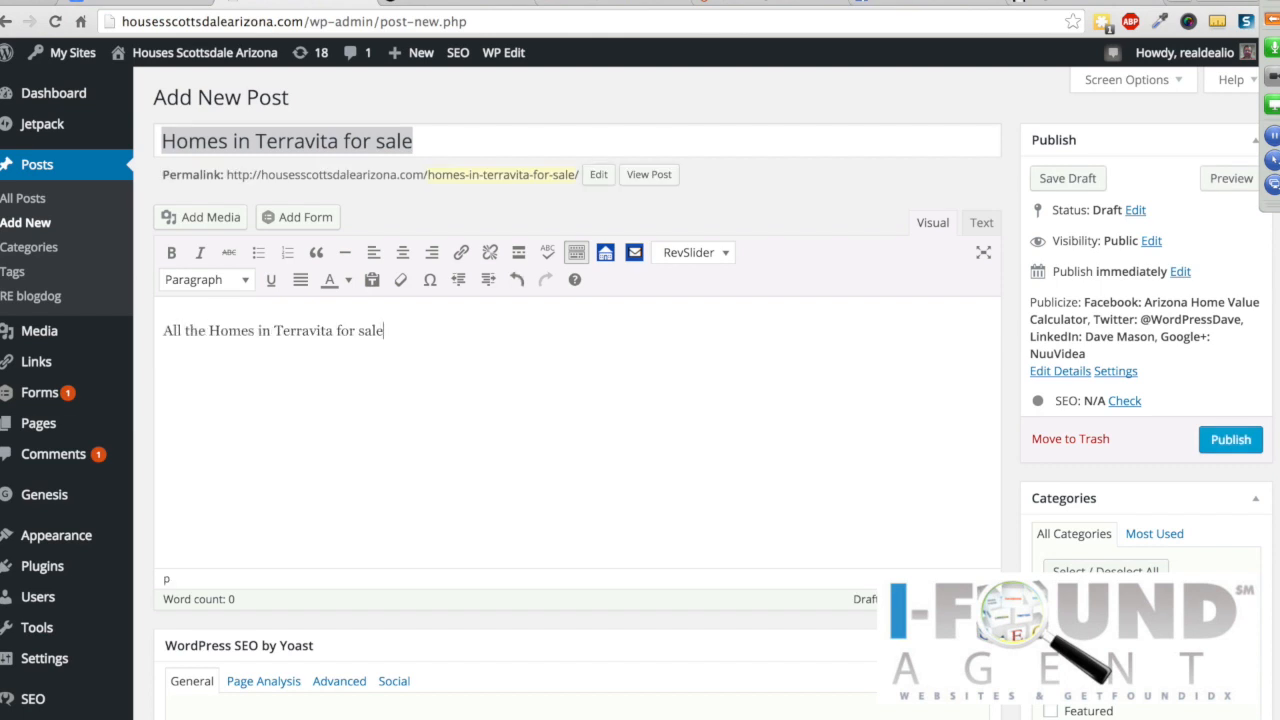
type(".")
key("Return")
Step: Set up an MLS search shortcode for city 'scottsdale' and subdivision 'terravita' with wildcard matching
left_click(605, 255)
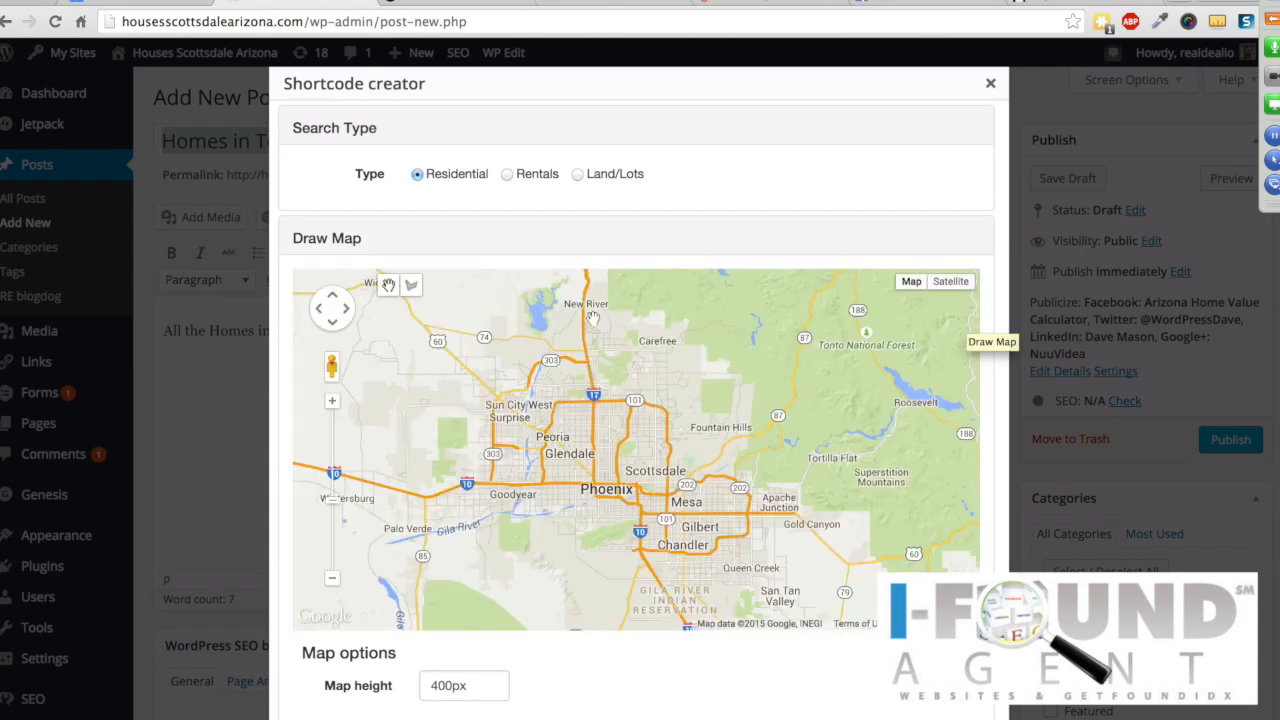
scroll(1002, 288, "down", 5)
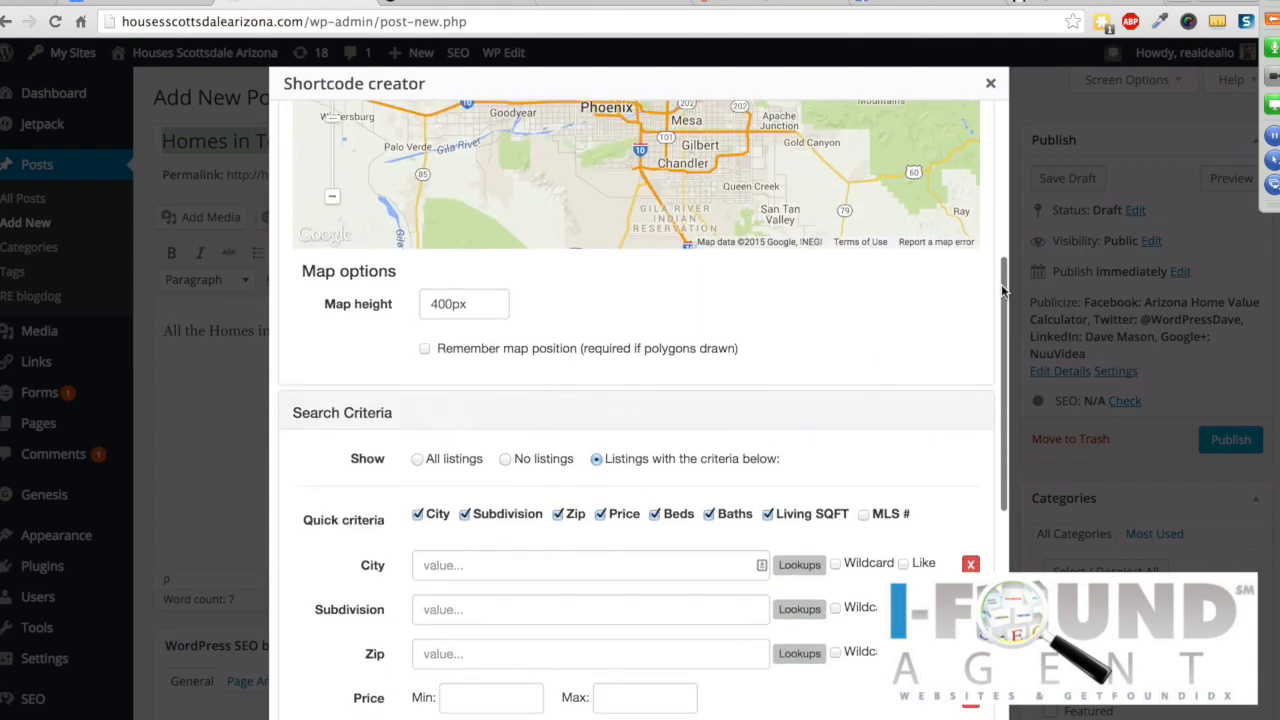
scroll(1002, 288, "down", 2)
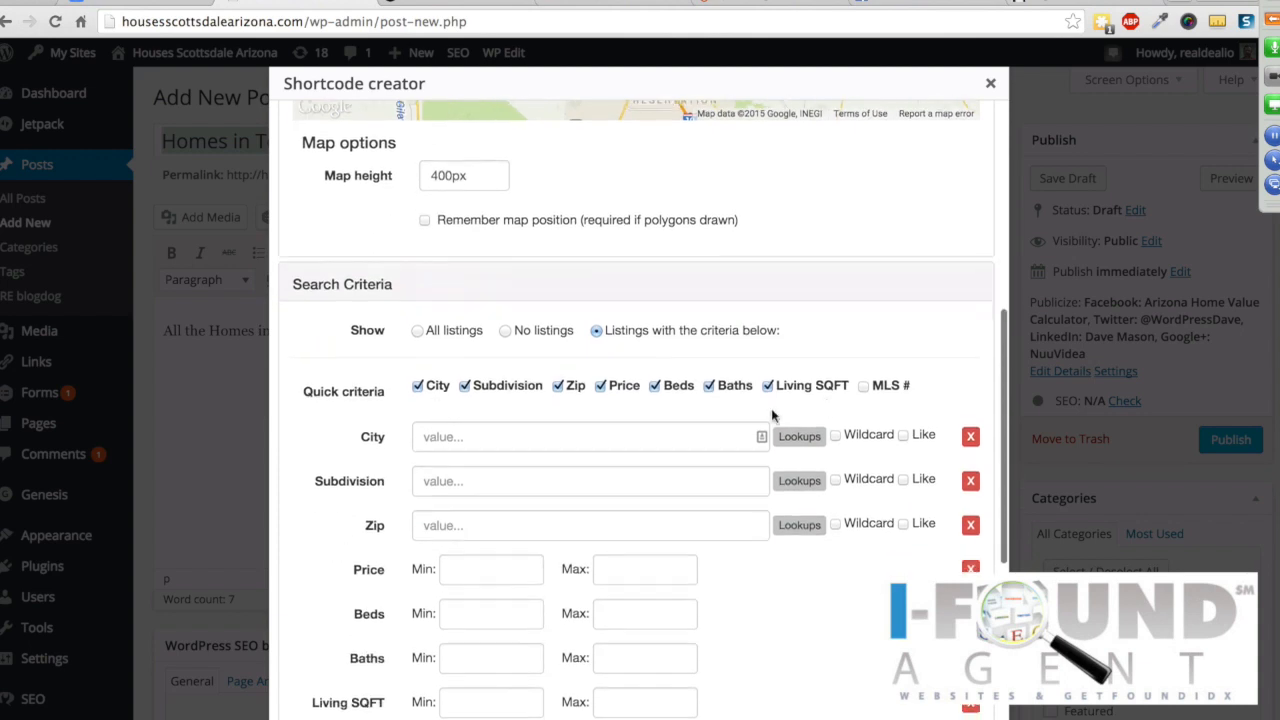
left_click(452, 439)
type("scottsdale")
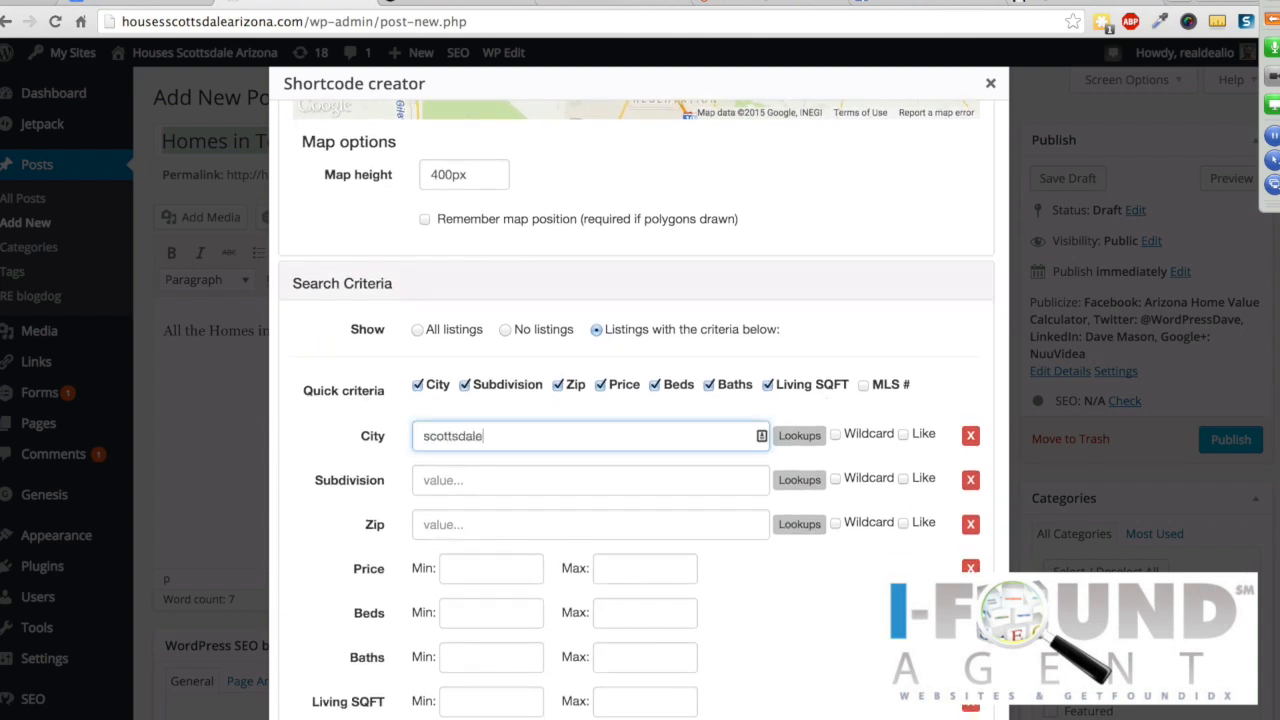
left_click(444, 480)
type("terravit")
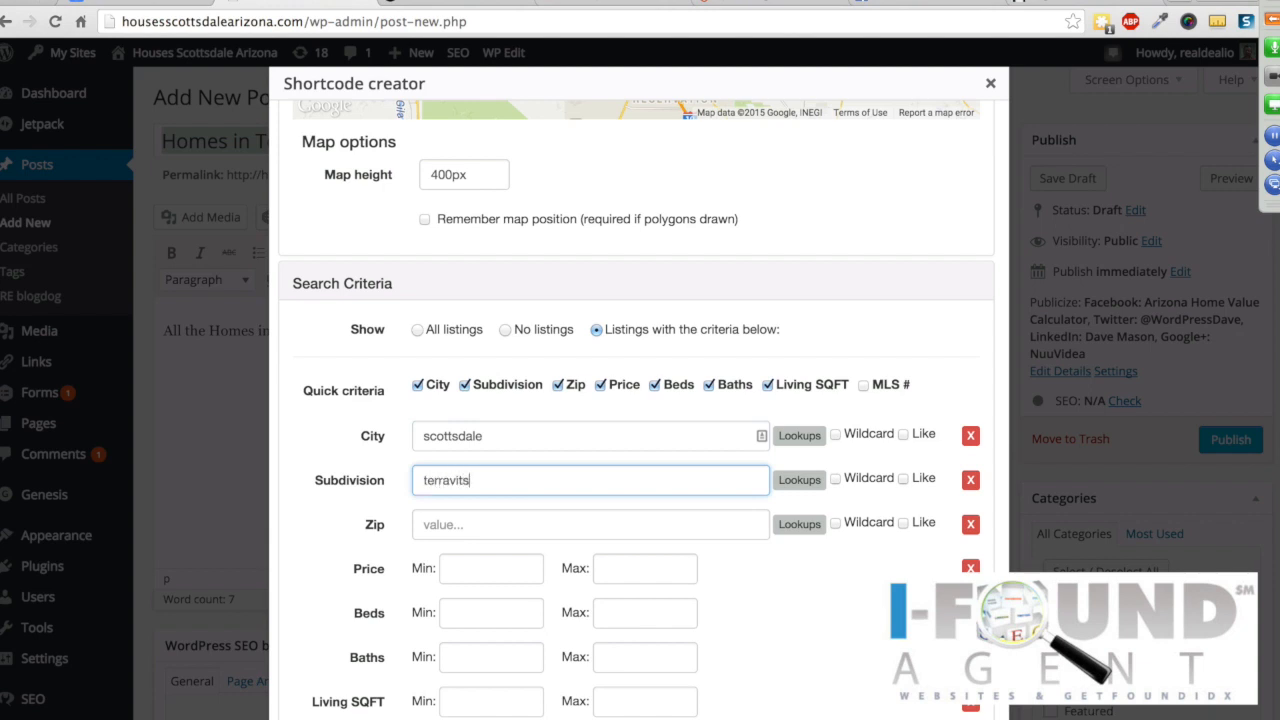
type("a")
left_click(836, 479)
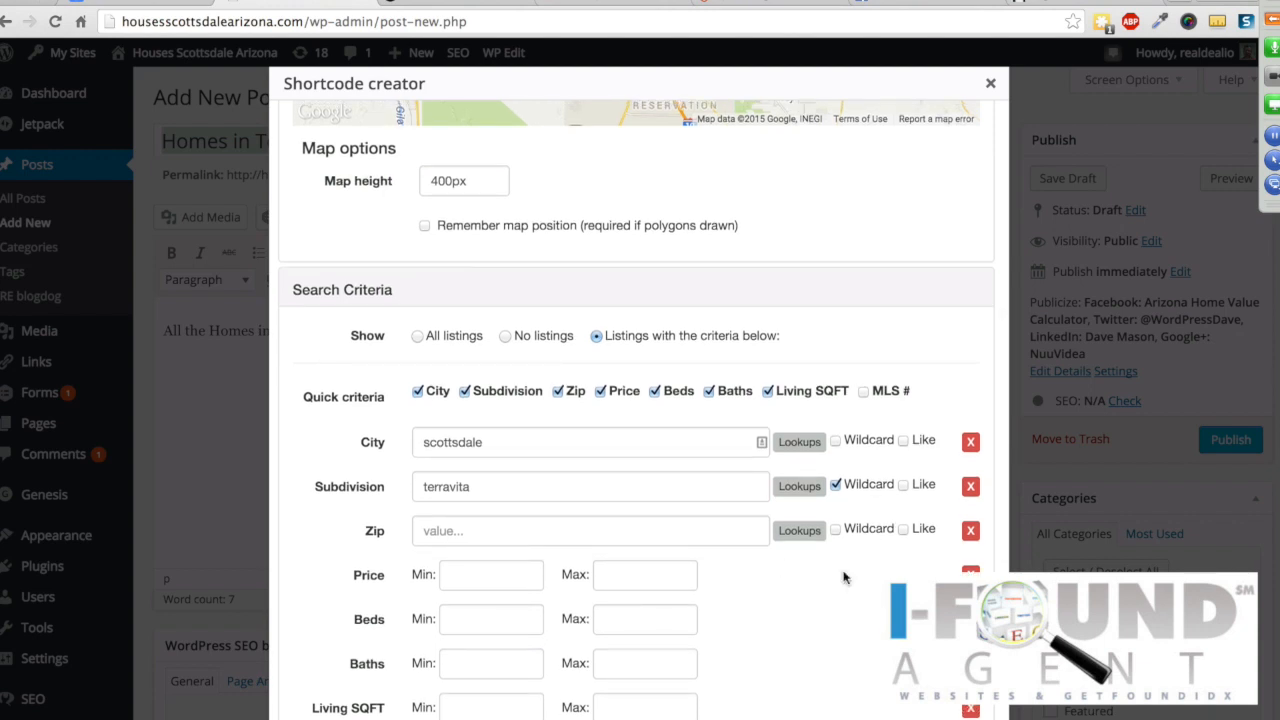
Step: Insert the generated MLS search shortcode into the post and publish it
scroll(843, 577, "down", 5)
scroll(843, 577, "down", 2)
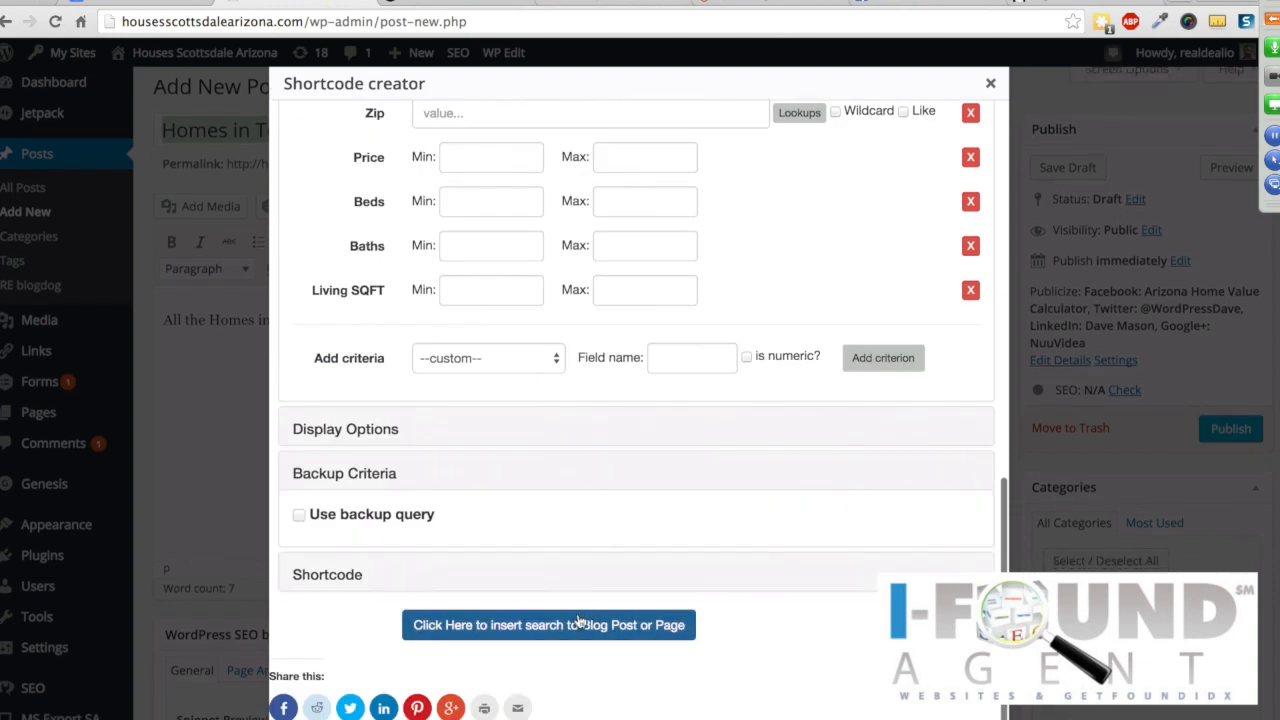
left_click(516, 627)
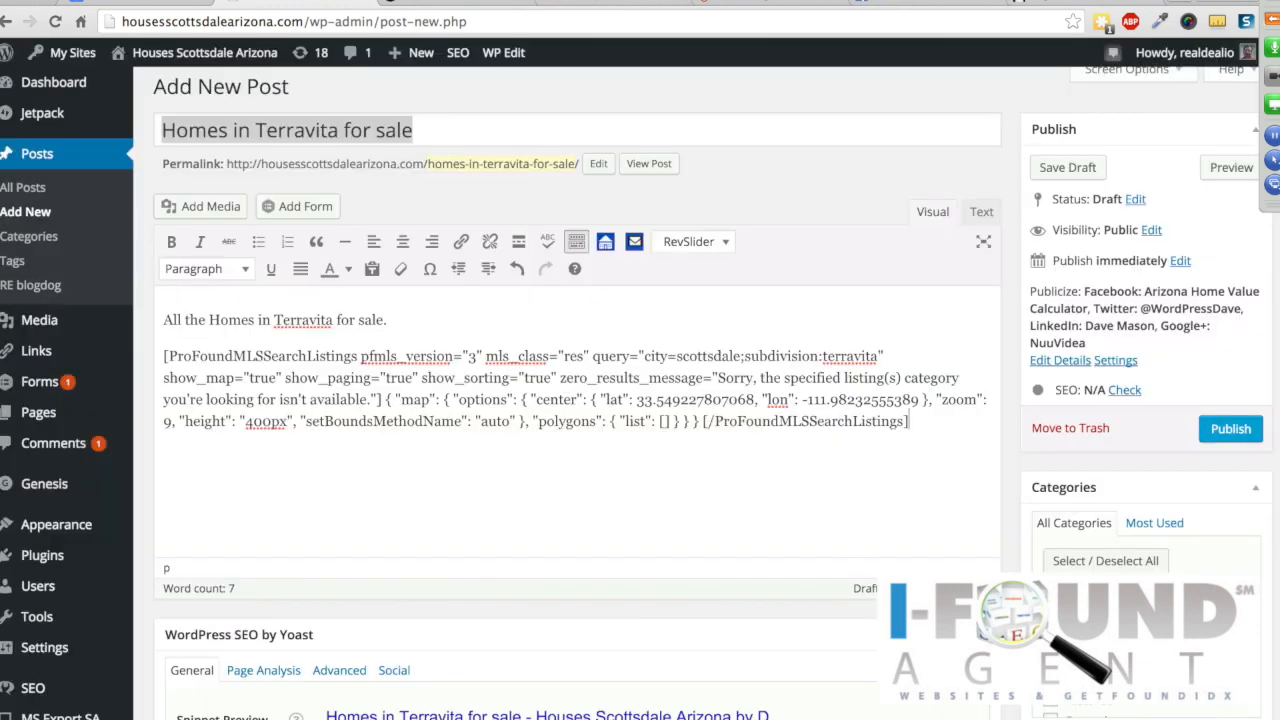
scroll(1145, 625, "down", 2)
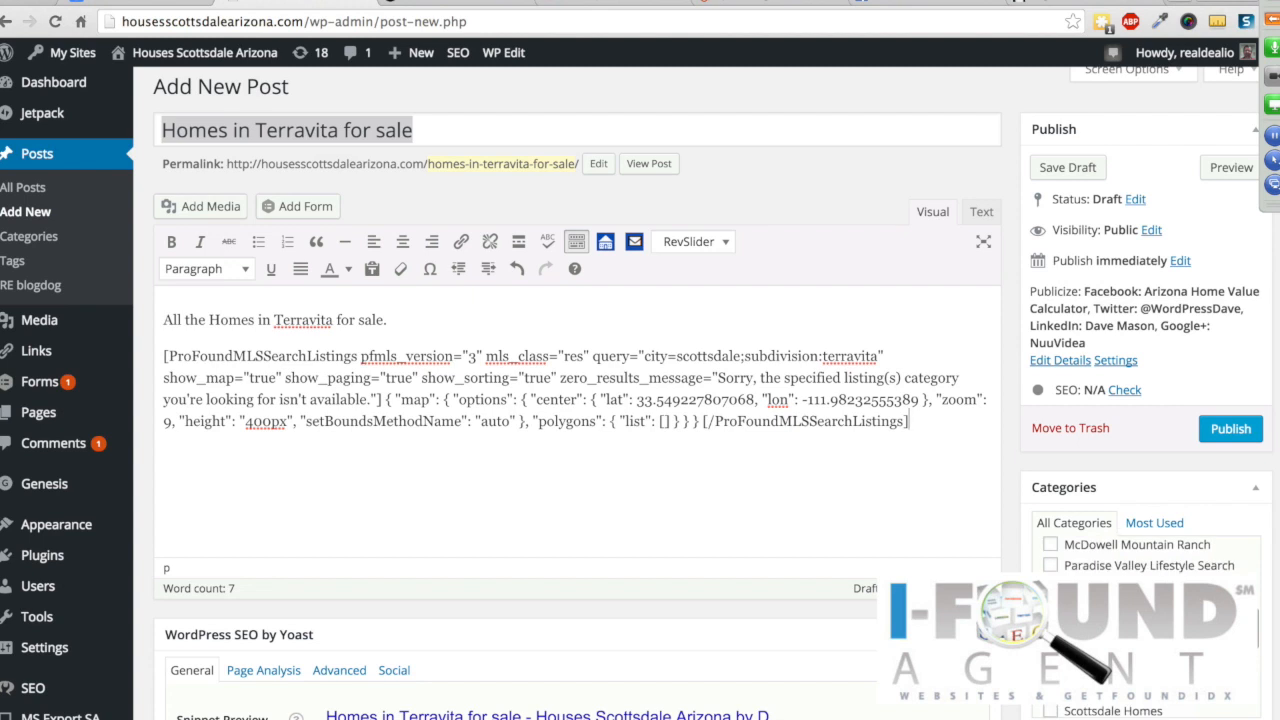
left_click(1230, 429)
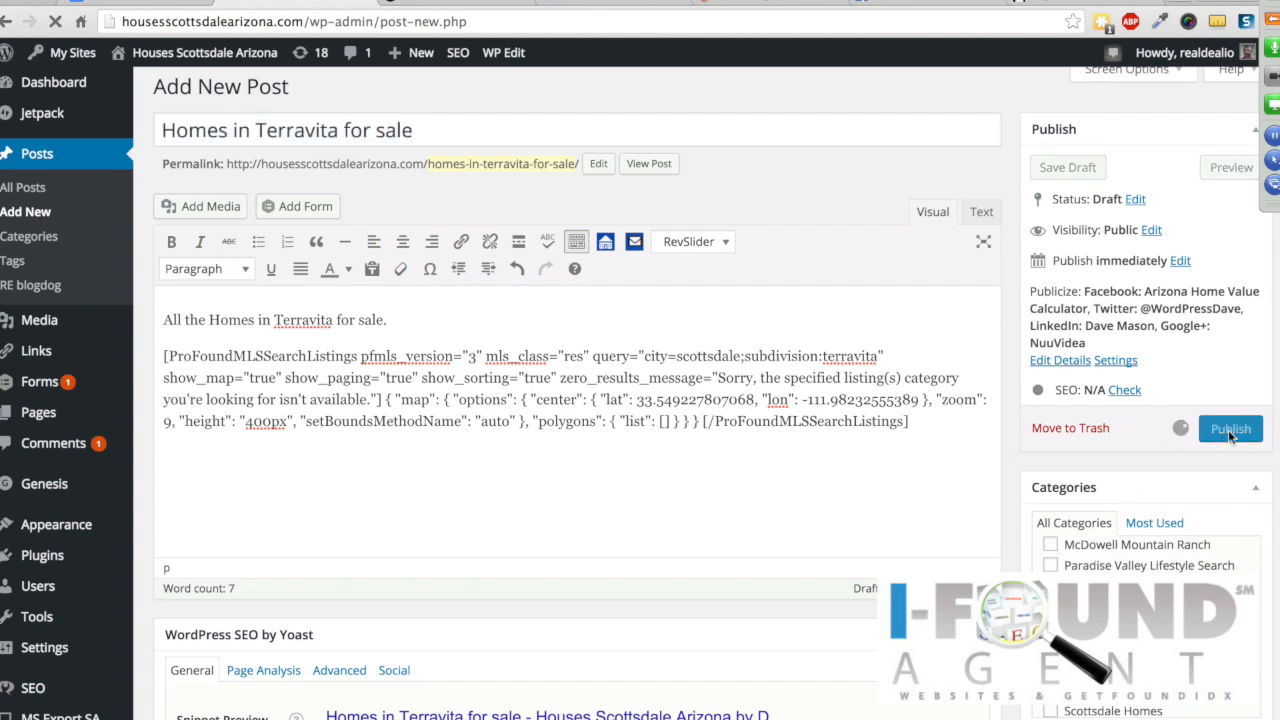
Step: Open the Homes in Terravita for sale post from the live site's blog
left_click(441, 2)
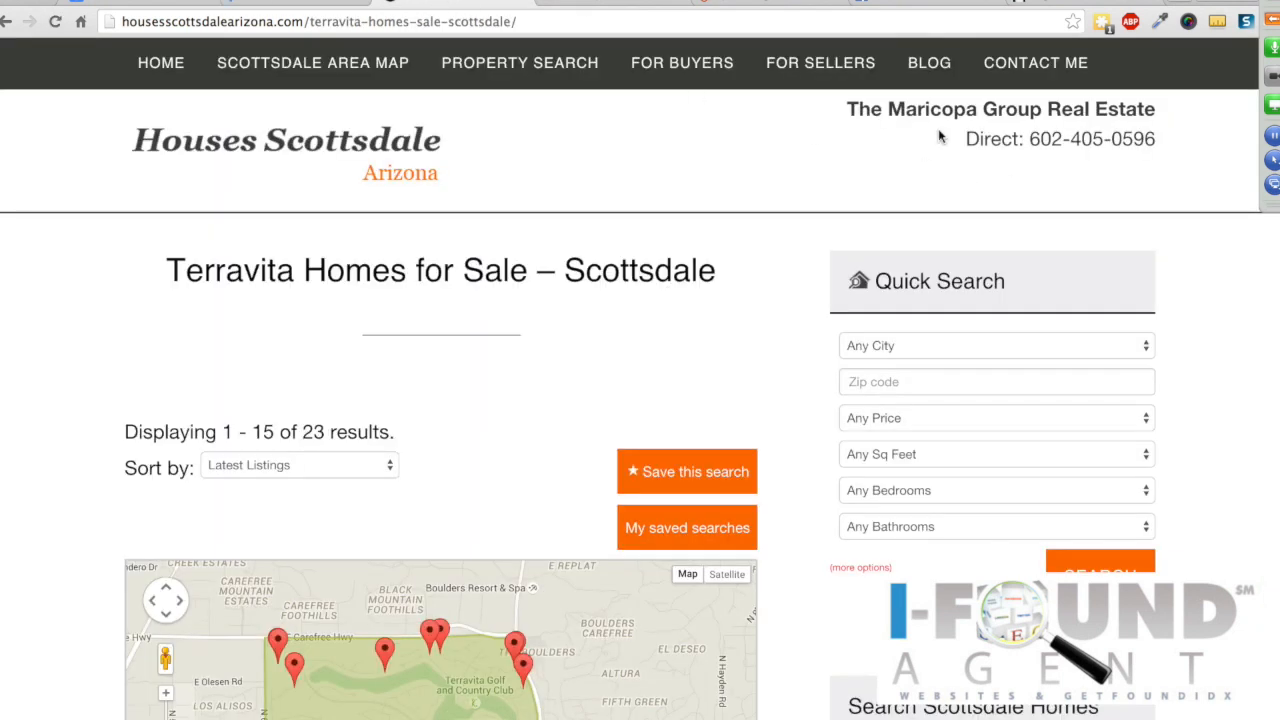
left_click(933, 65)
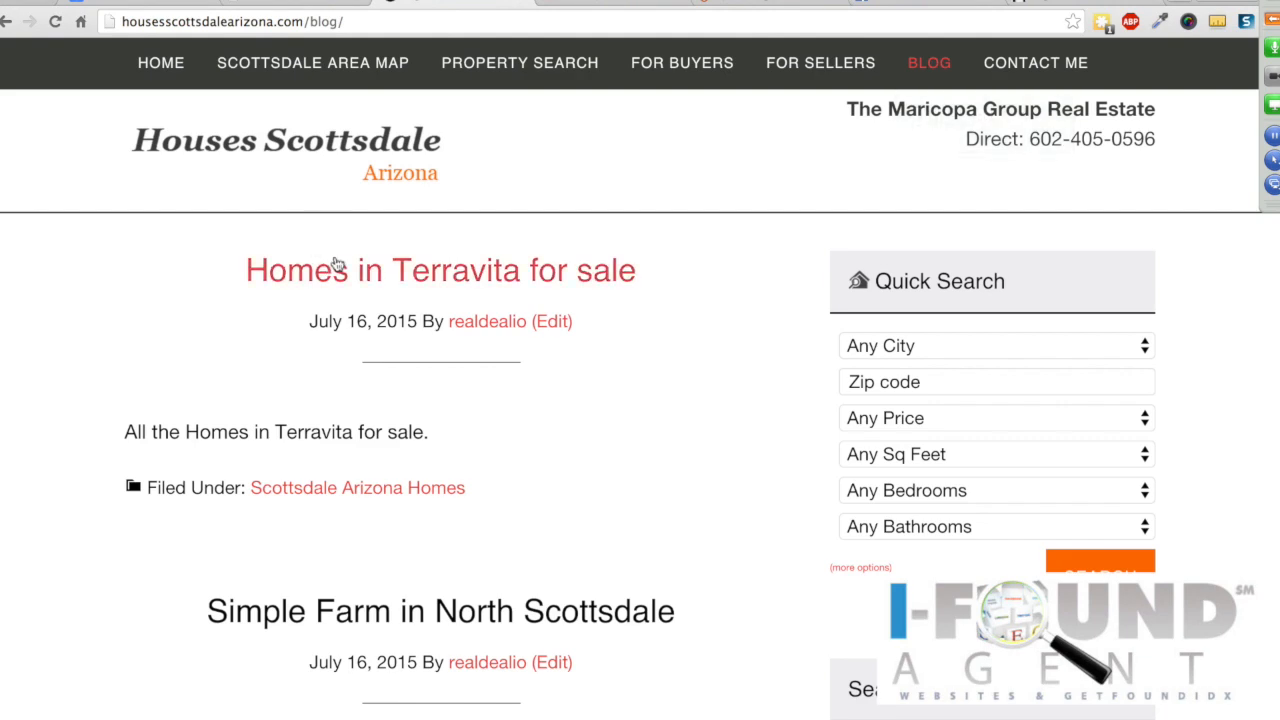
left_click(338, 270)
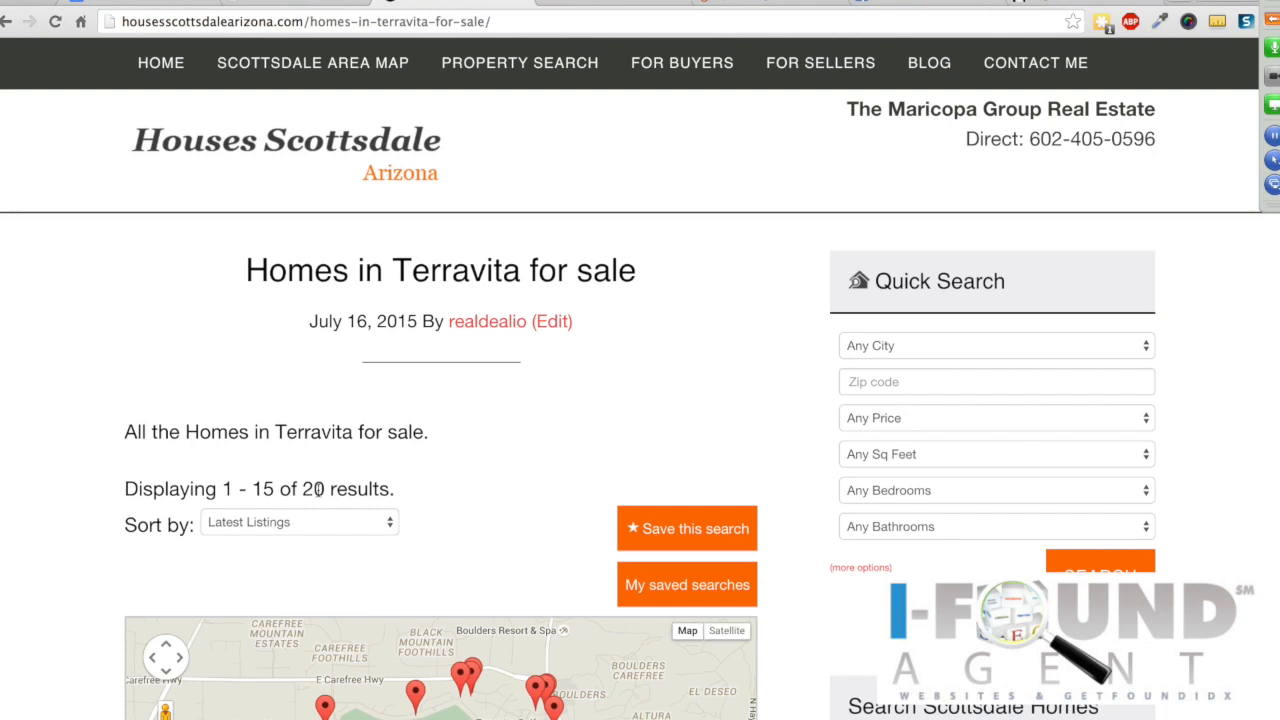
Step: Review the post's 20 Terravita listing results and map, then select its web address for copying
left_click_drag(325, 488, 302, 488)
scroll(751, 358, "down", 3)
scroll(818, 463, "down", 2)
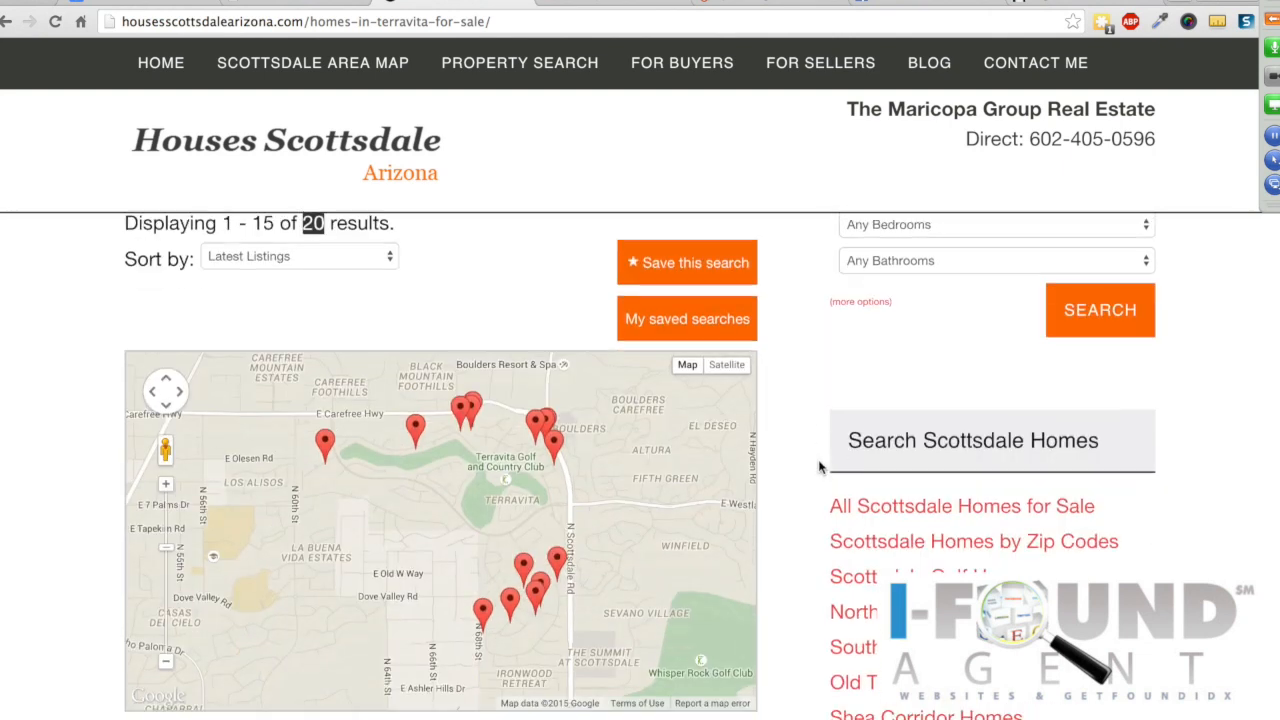
scroll(818, 466, "down", 12)
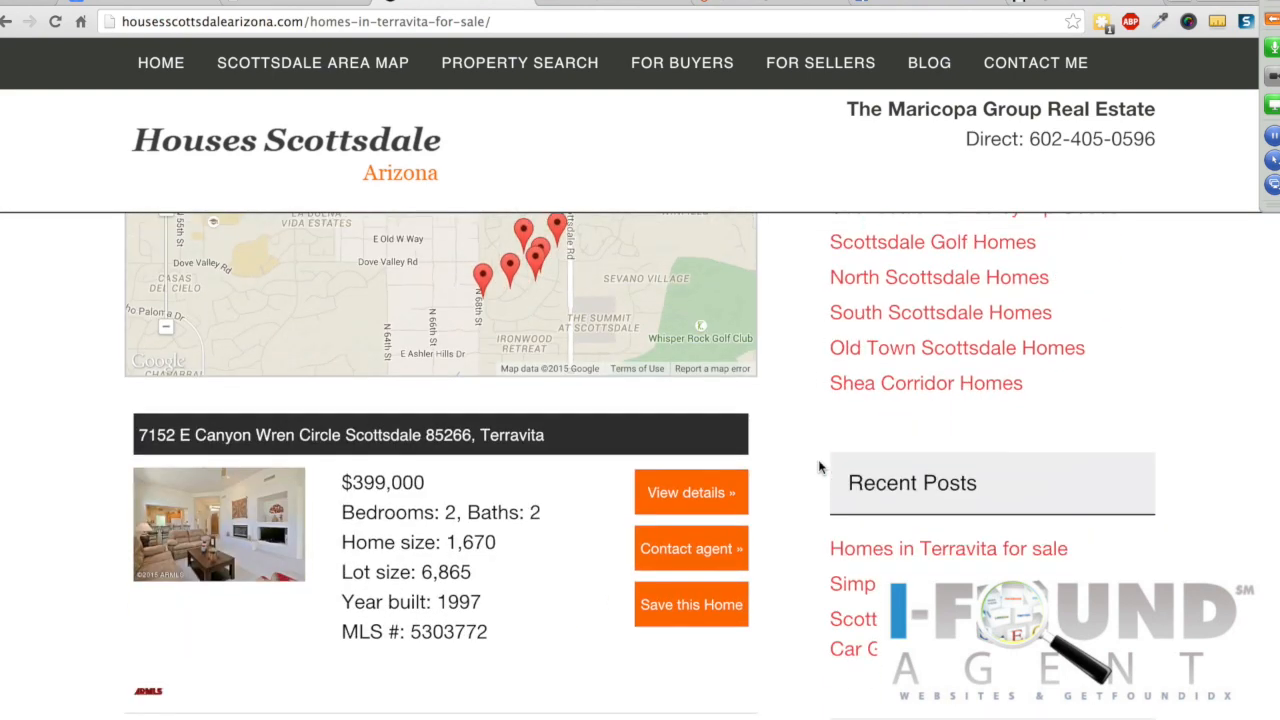
scroll(820, 466, "up", 2)
scroll(818, 467, "down", 5)
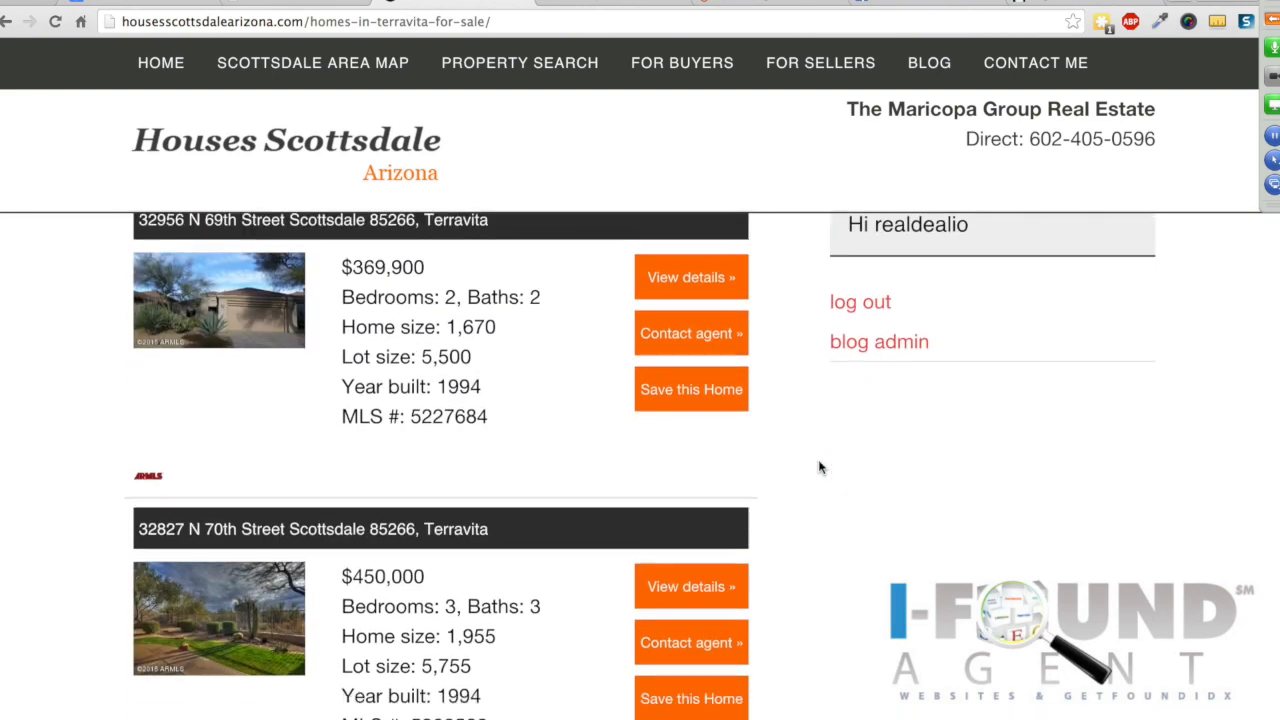
scroll(818, 467, "down", 18)
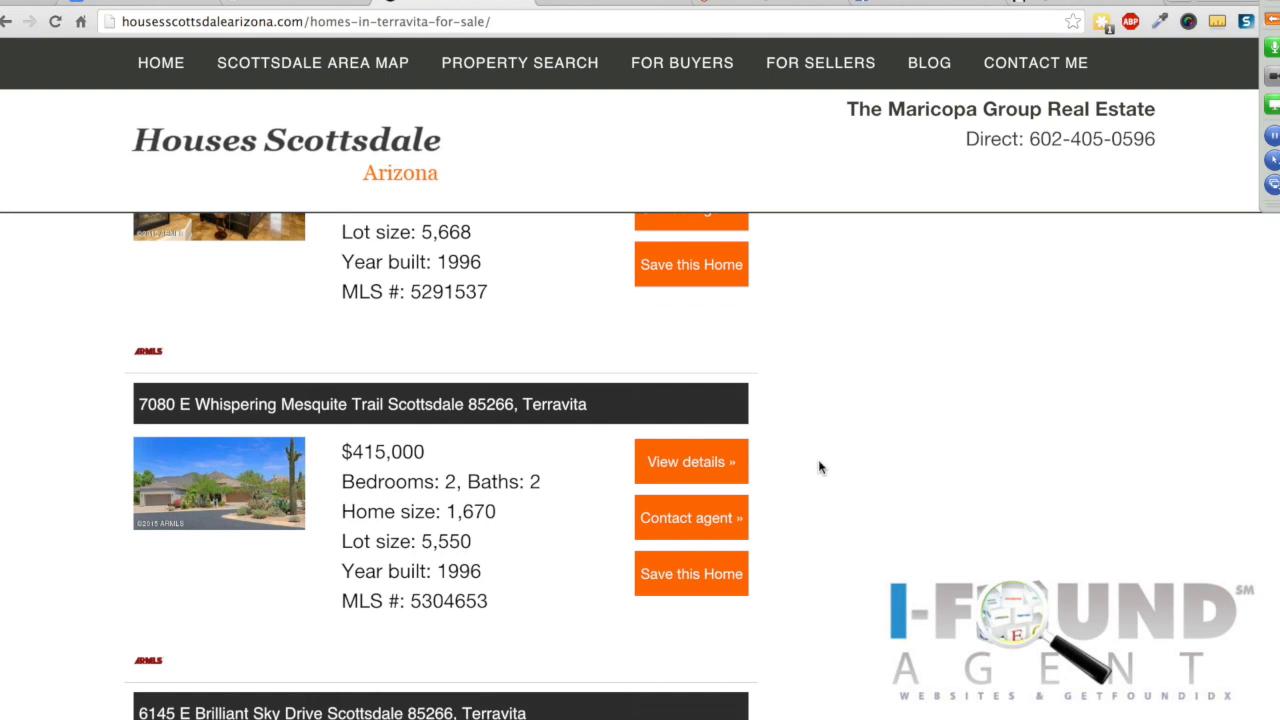
scroll(810, 466, "up", 18)
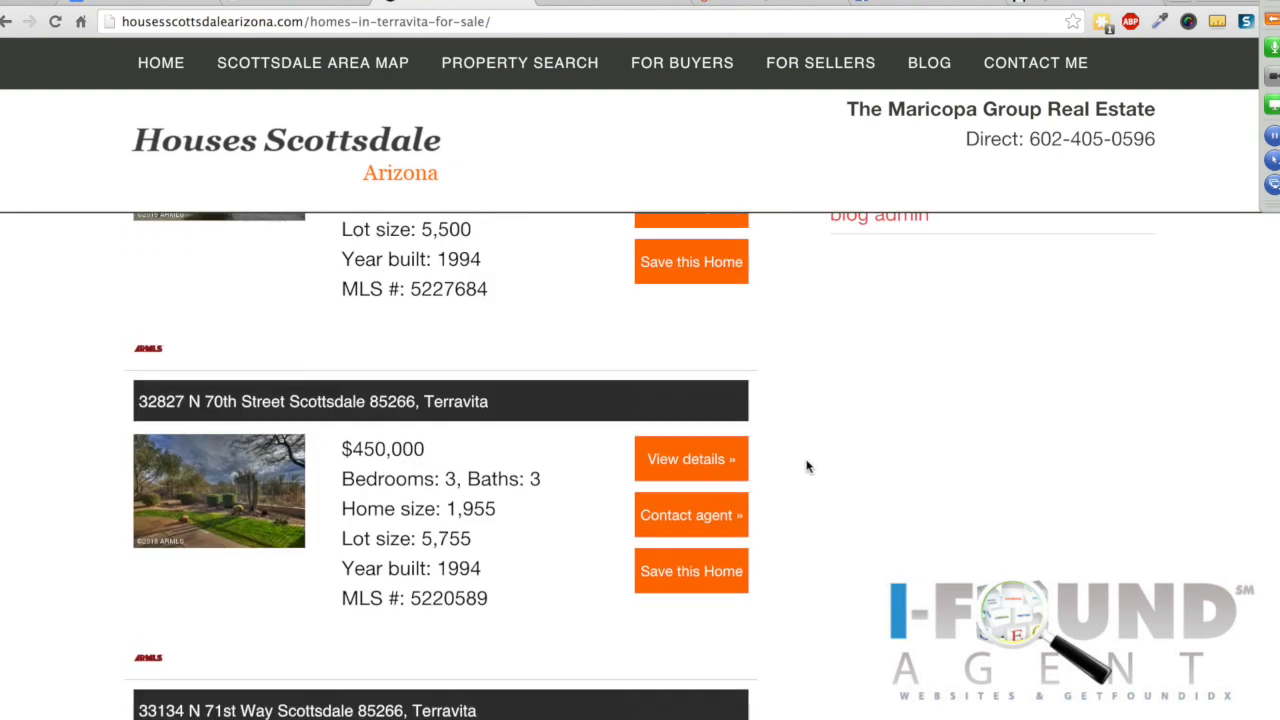
scroll(808, 466, "up", 12)
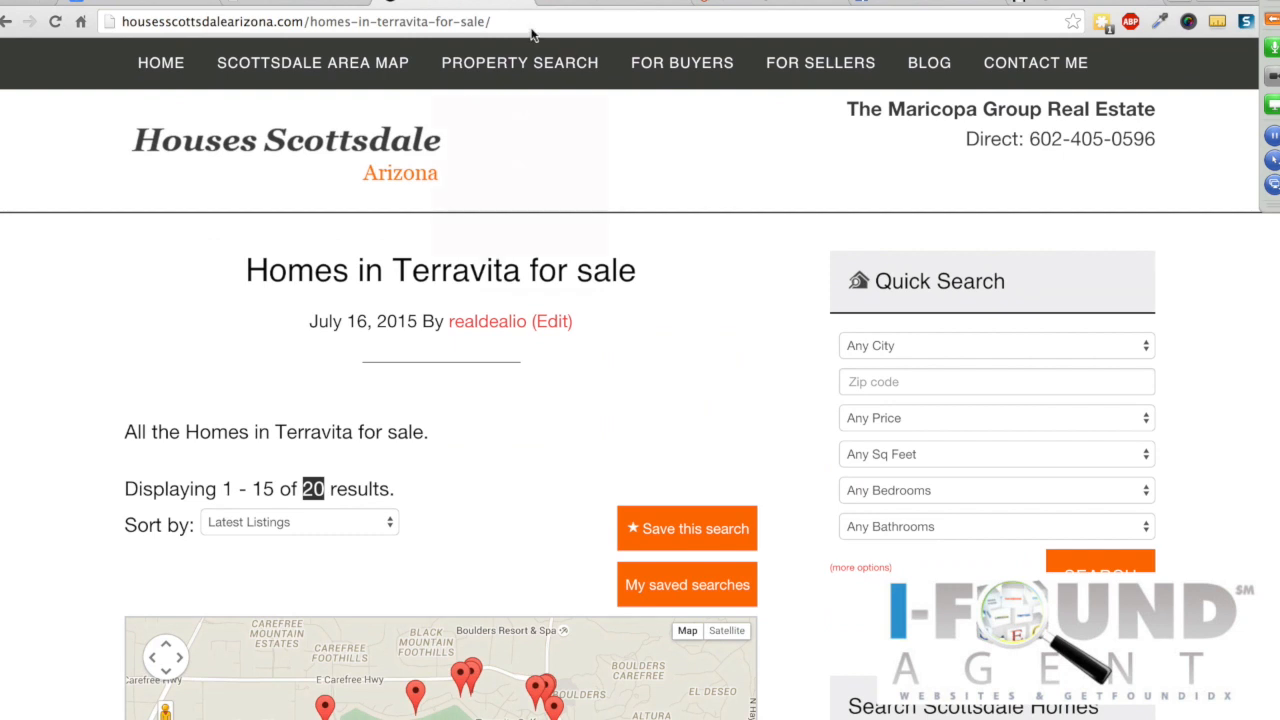
left_click(299, 21)
right_click(299, 21)
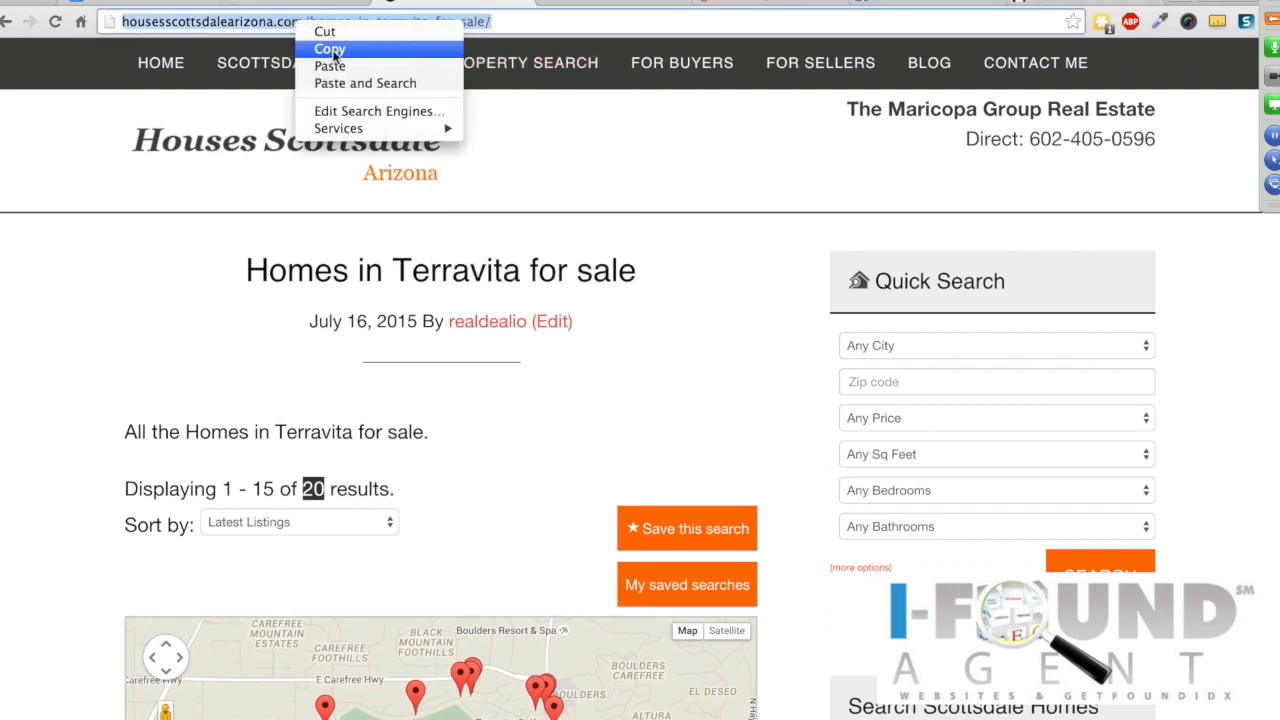
Step: Copy the post URL and post a Facebook status 'What are homes selling for in Terravita' with the link
left_click(333, 49)
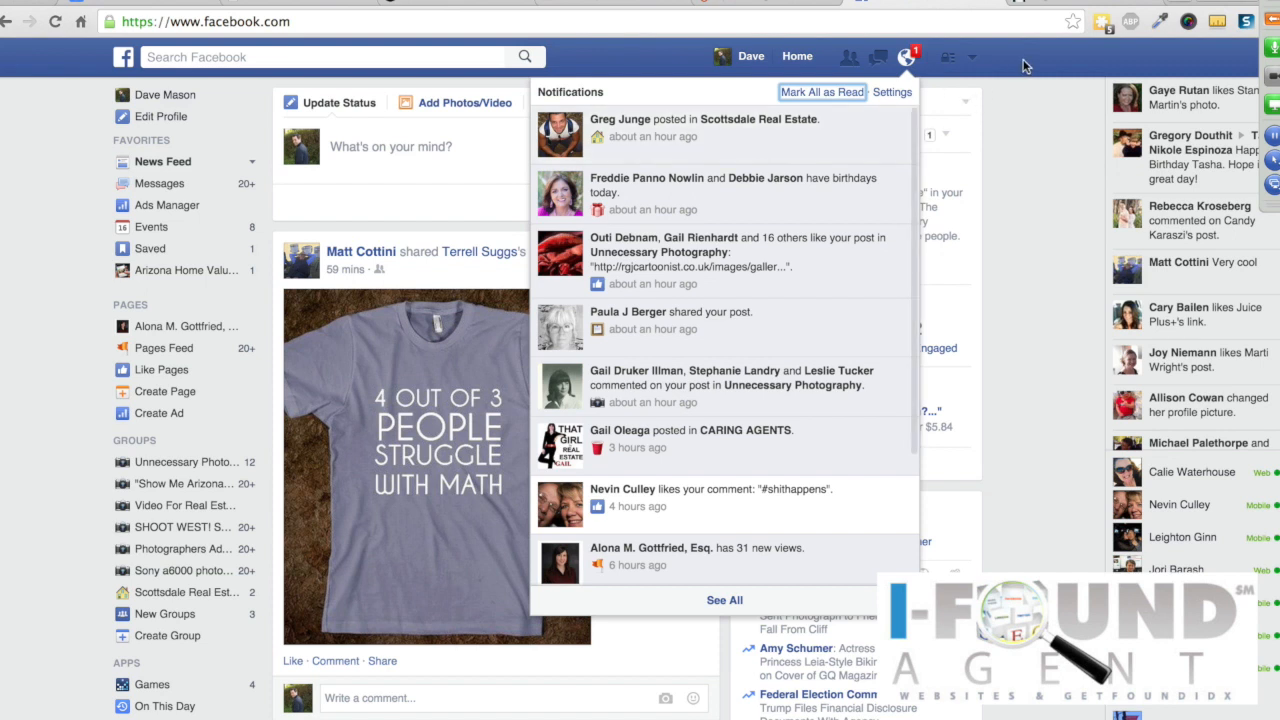
left_click(1025, 62)
left_click(448, 146)
type("What are homes selling for in Terravita")
key("Return")
key("ctrl+v")
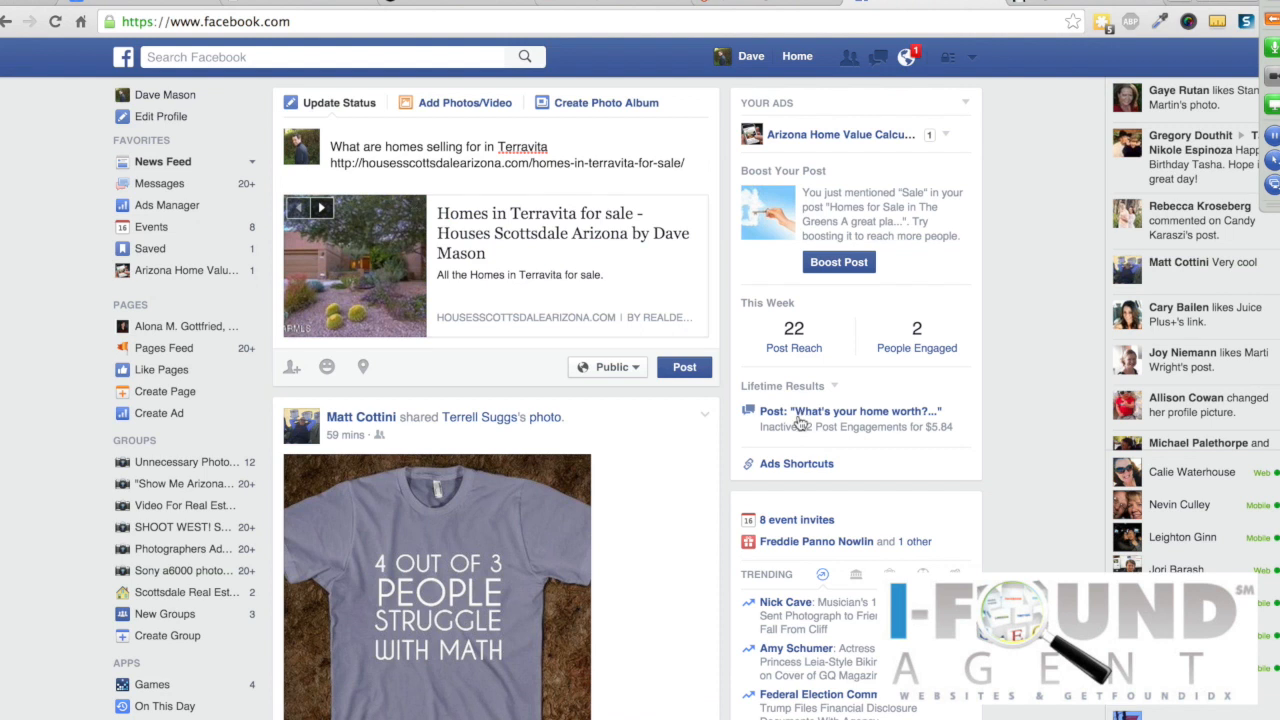
left_click(682, 368)
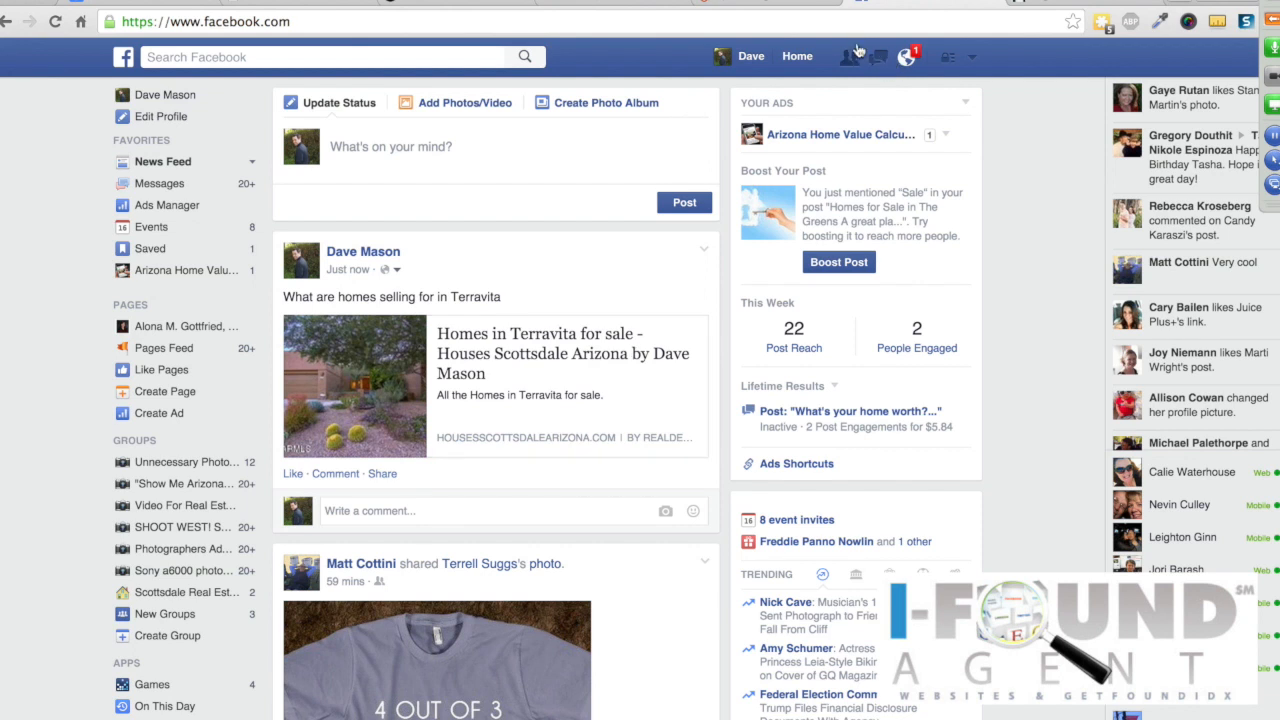
left_click(1272, 20)
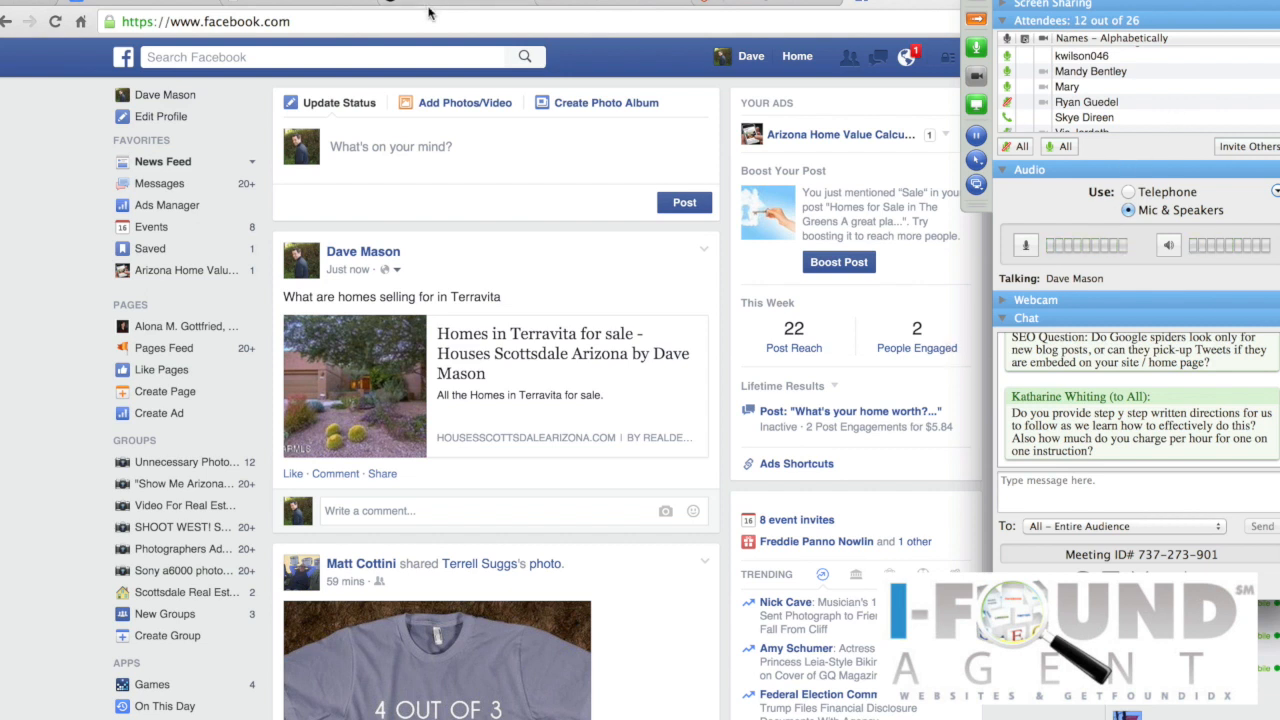
Step: Return to the Terravita post's Edit Post screen, hide the meeting panel, and open a new browser tab
left_click(255, 3)
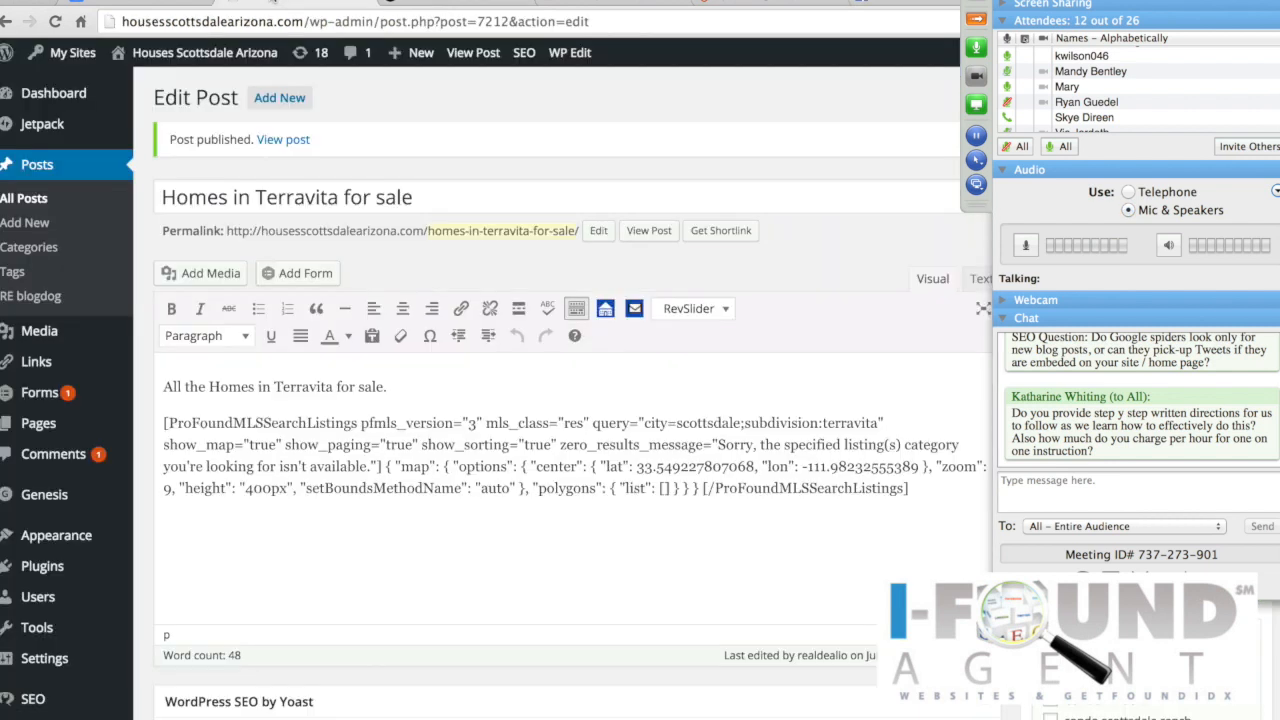
left_click(980, 20)
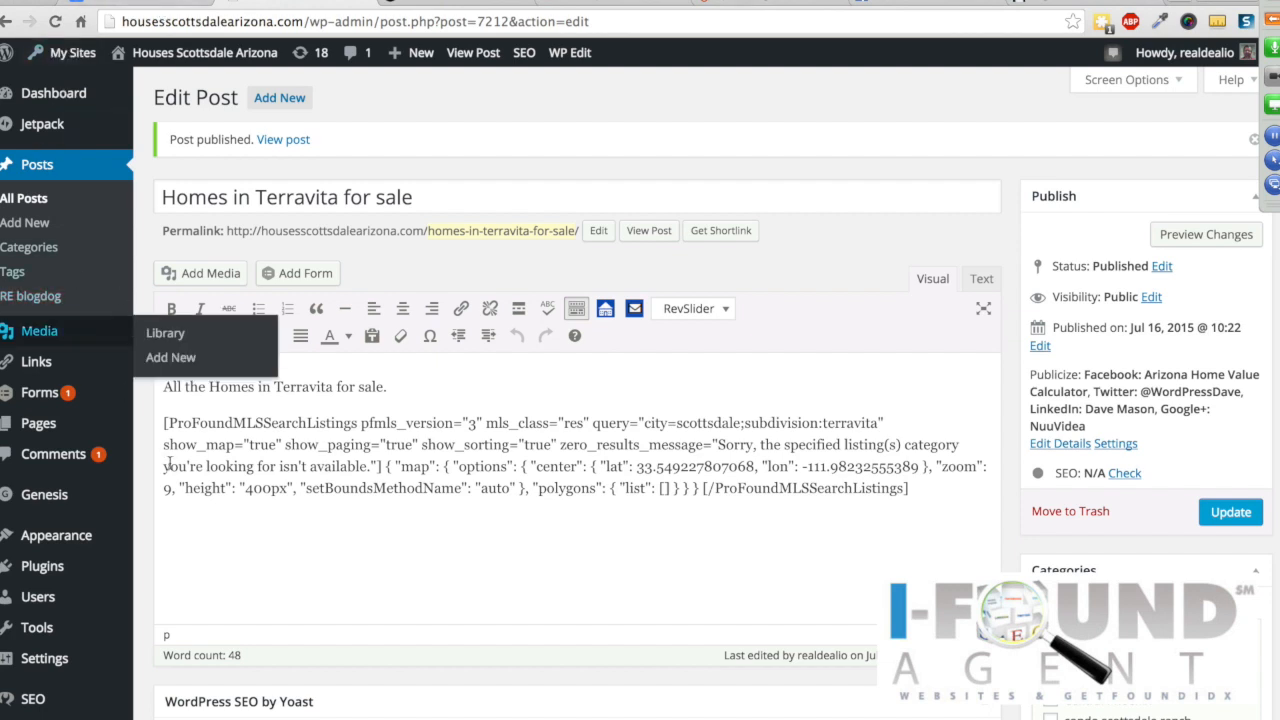
mouse_move(97, 440)
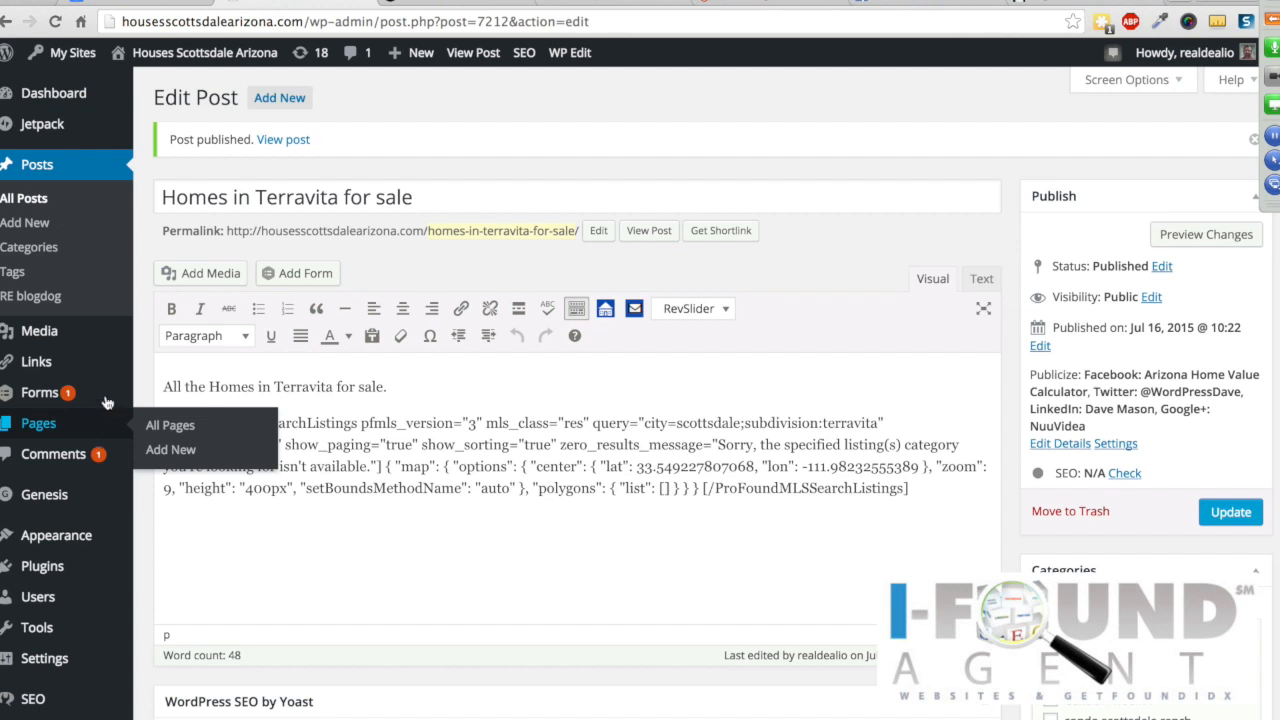
mouse_move(108, 358)
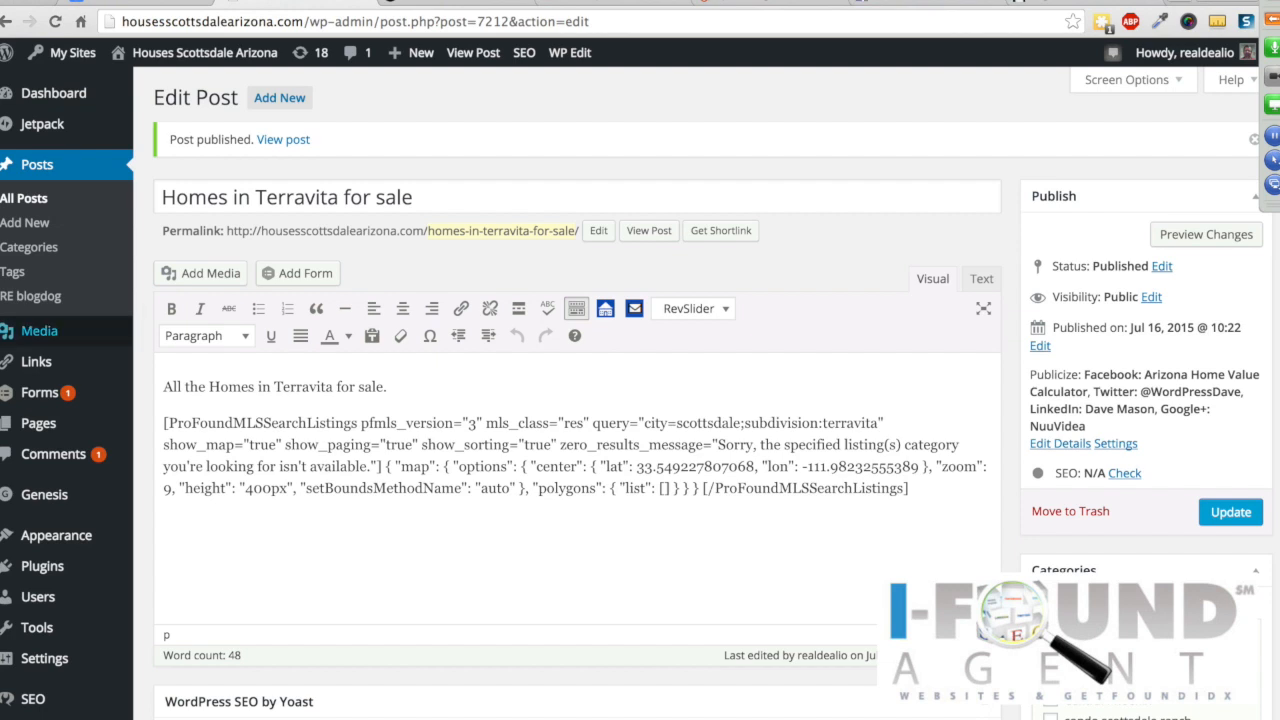
mouse_move(560, 67)
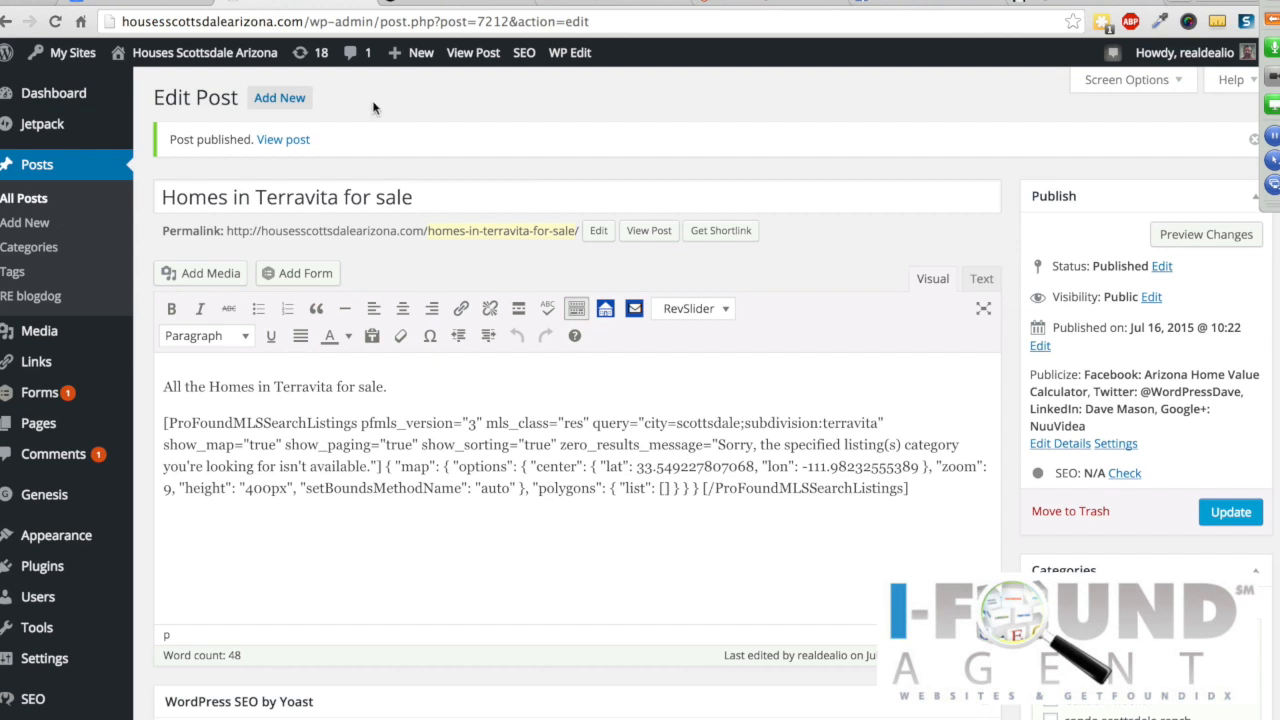
left_click(1172, 4)
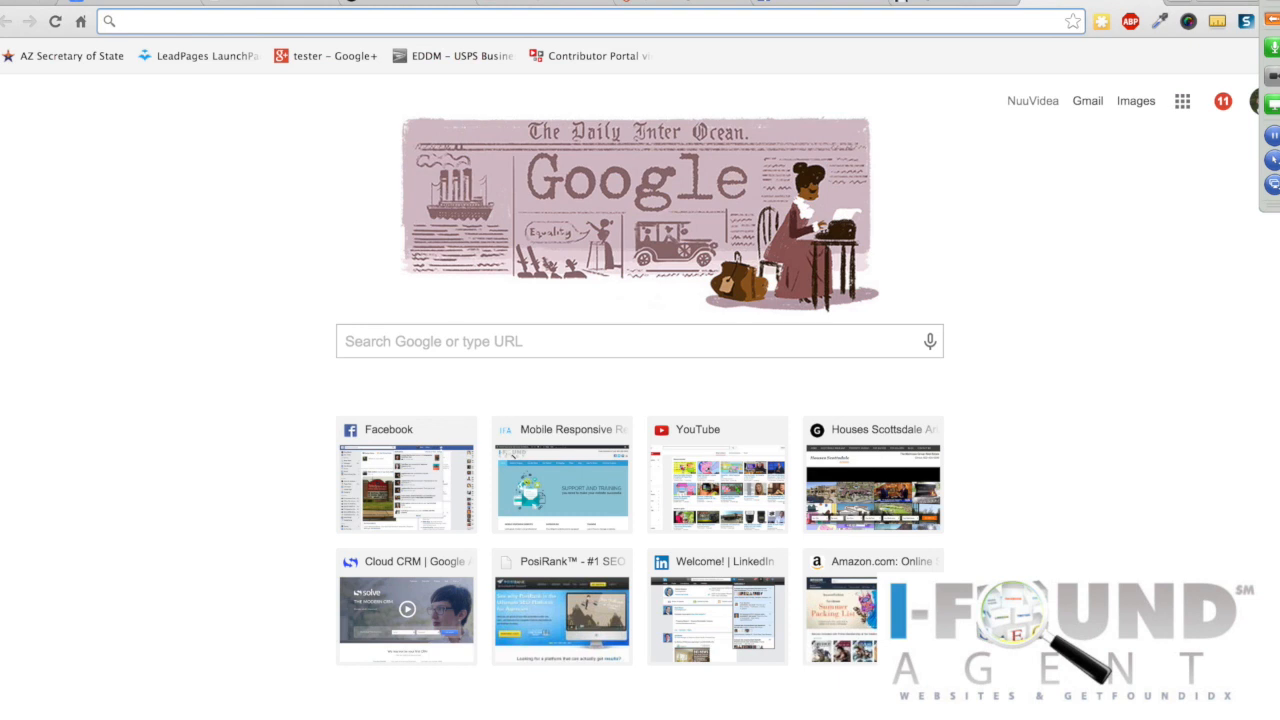
Step: Google 'horse properties for sale in 85260', open the Horse Properties for Sale 85260 result, then return to the Terravita post
type("hor")
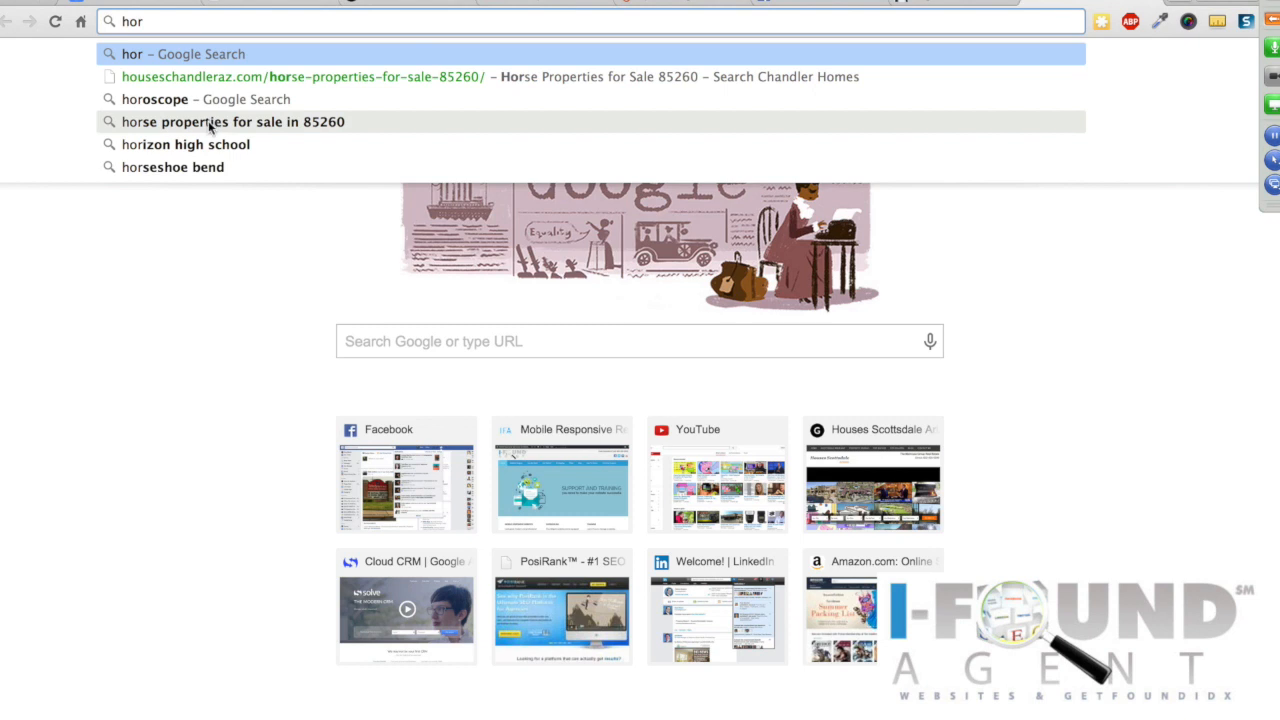
left_click(214, 122)
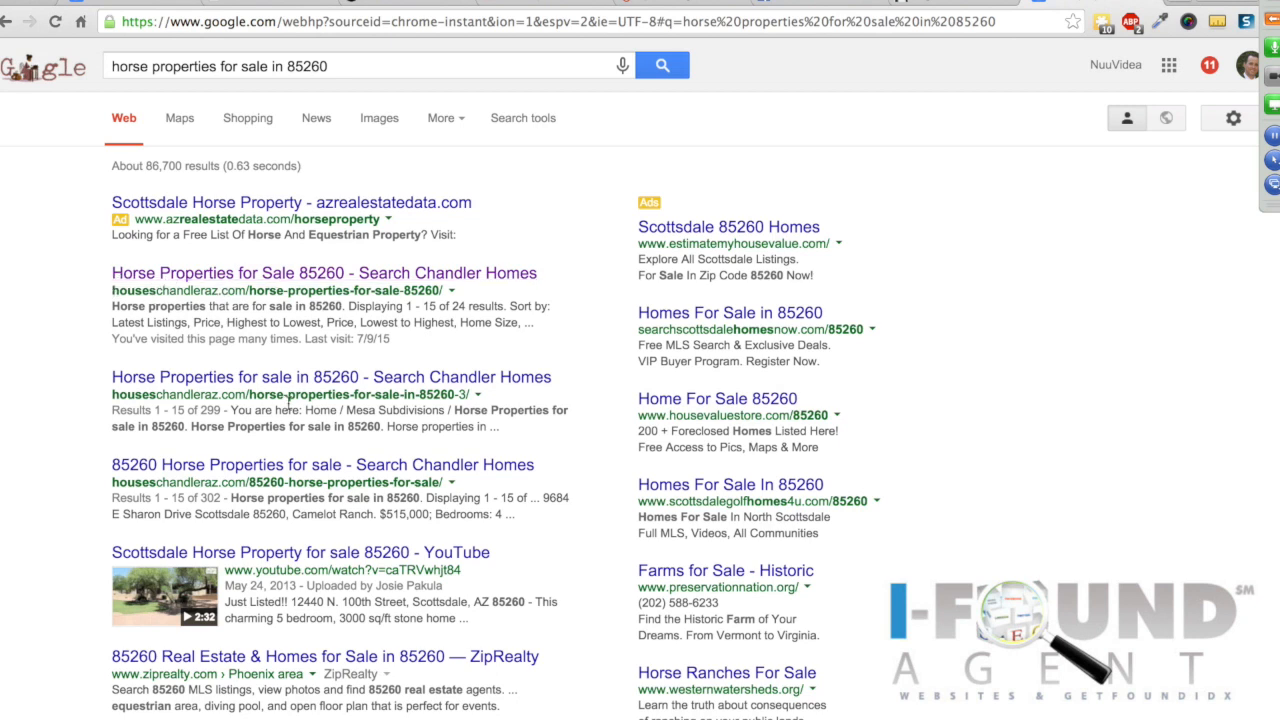
scroll(268, 404, "down", 3)
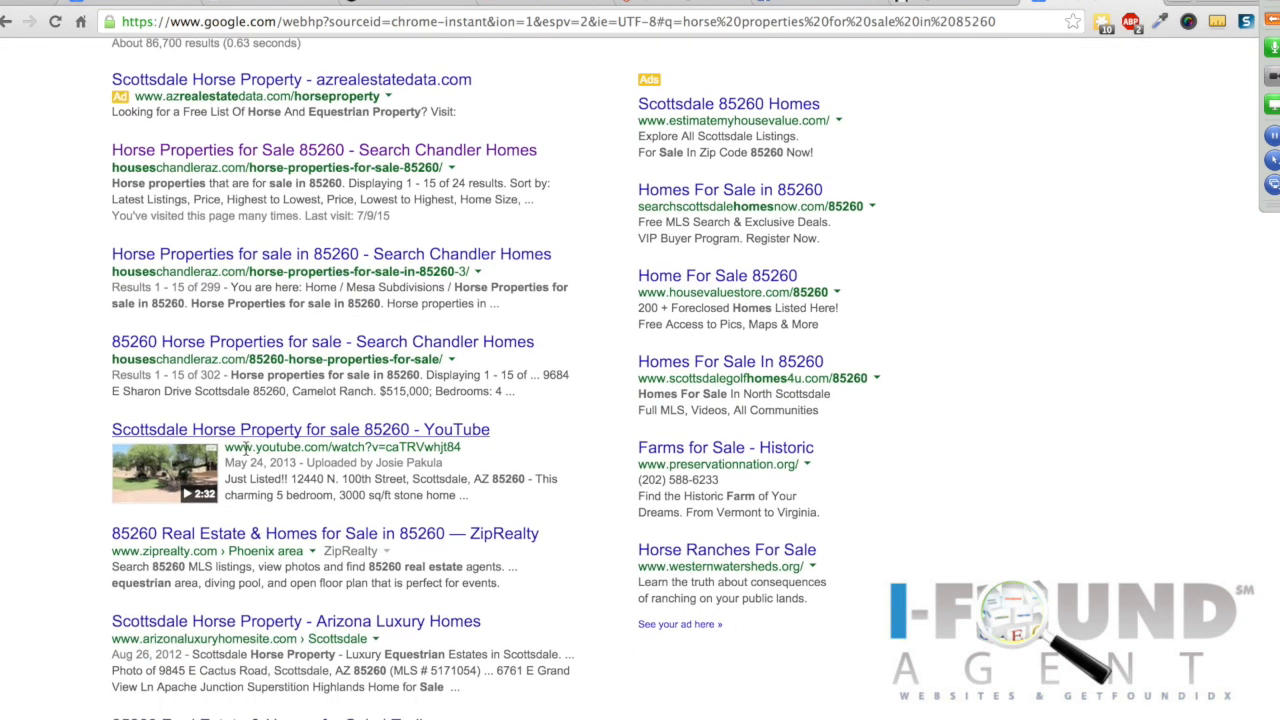
scroll(196, 415, "down", 6)
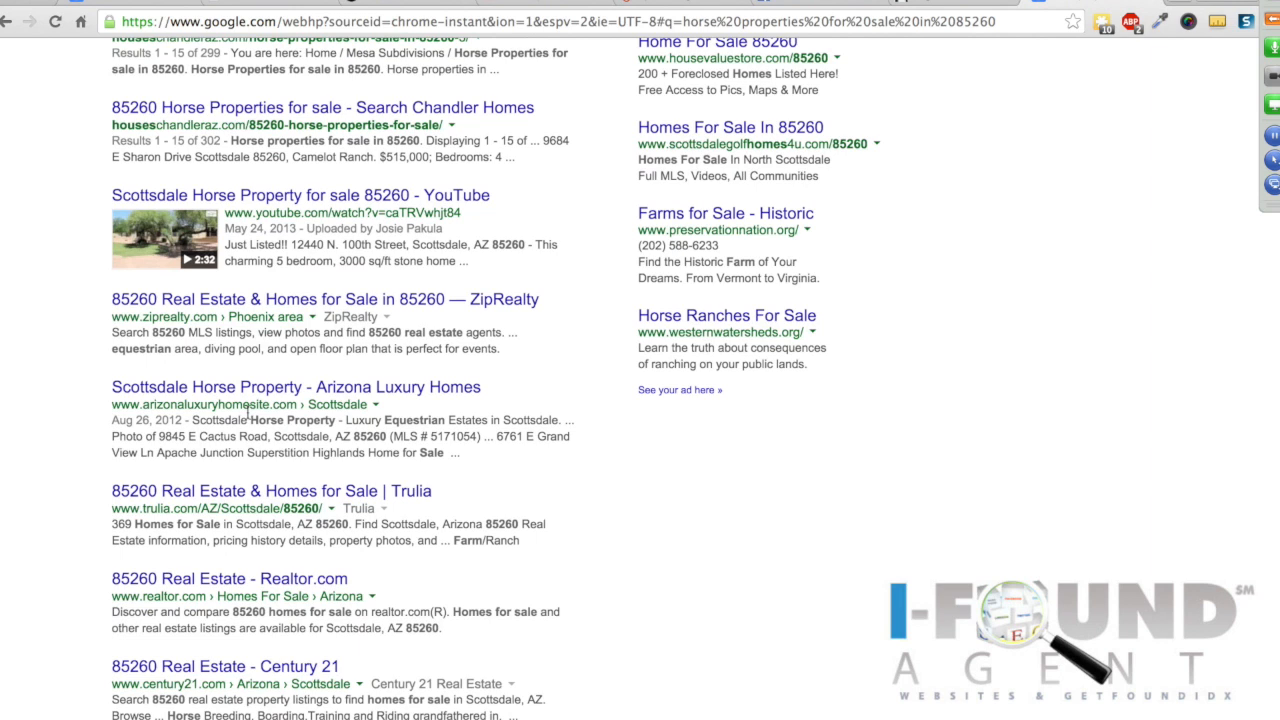
scroll(250, 420, "up", 9)
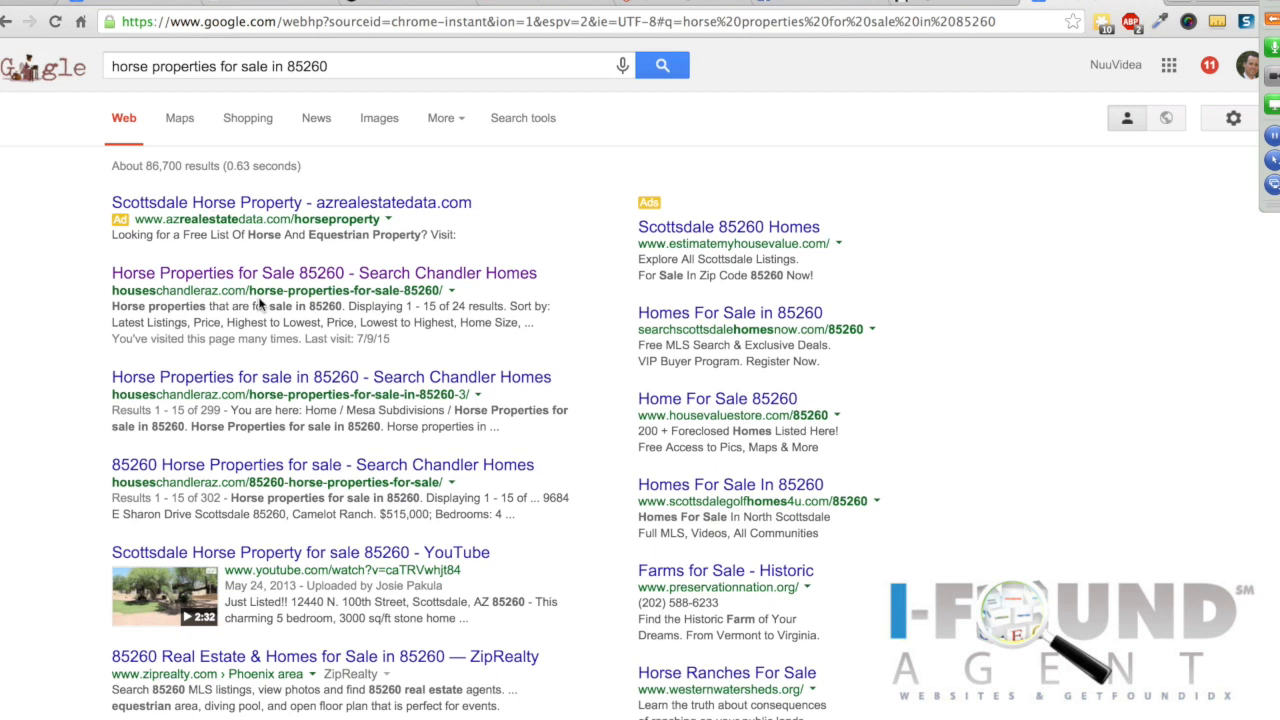
scroll(258, 295, "down", 1)
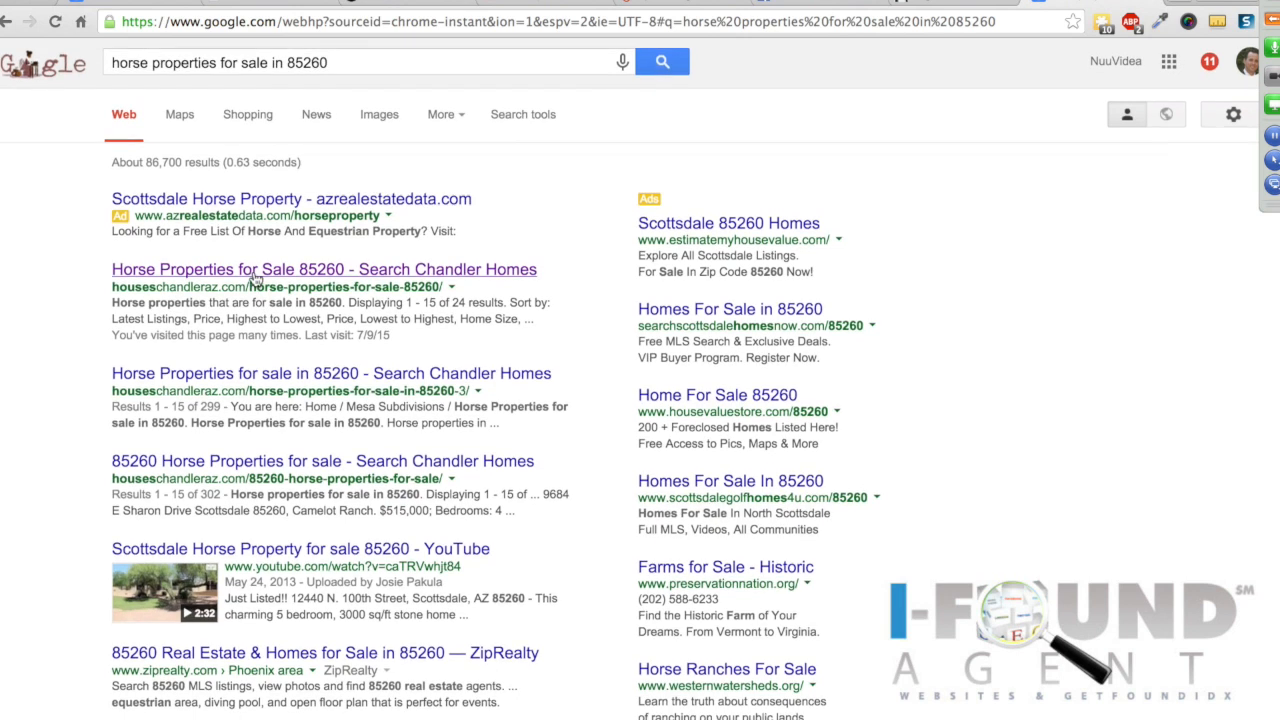
left_click(257, 279)
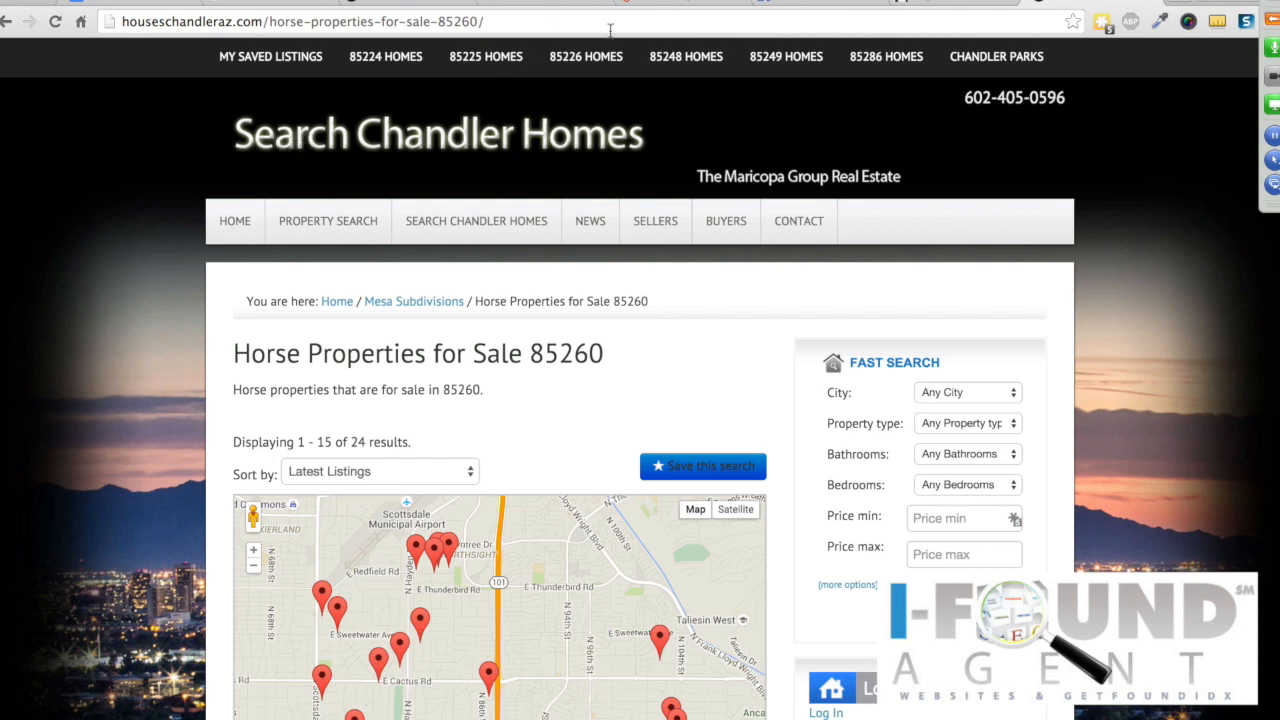
left_click(403, 2)
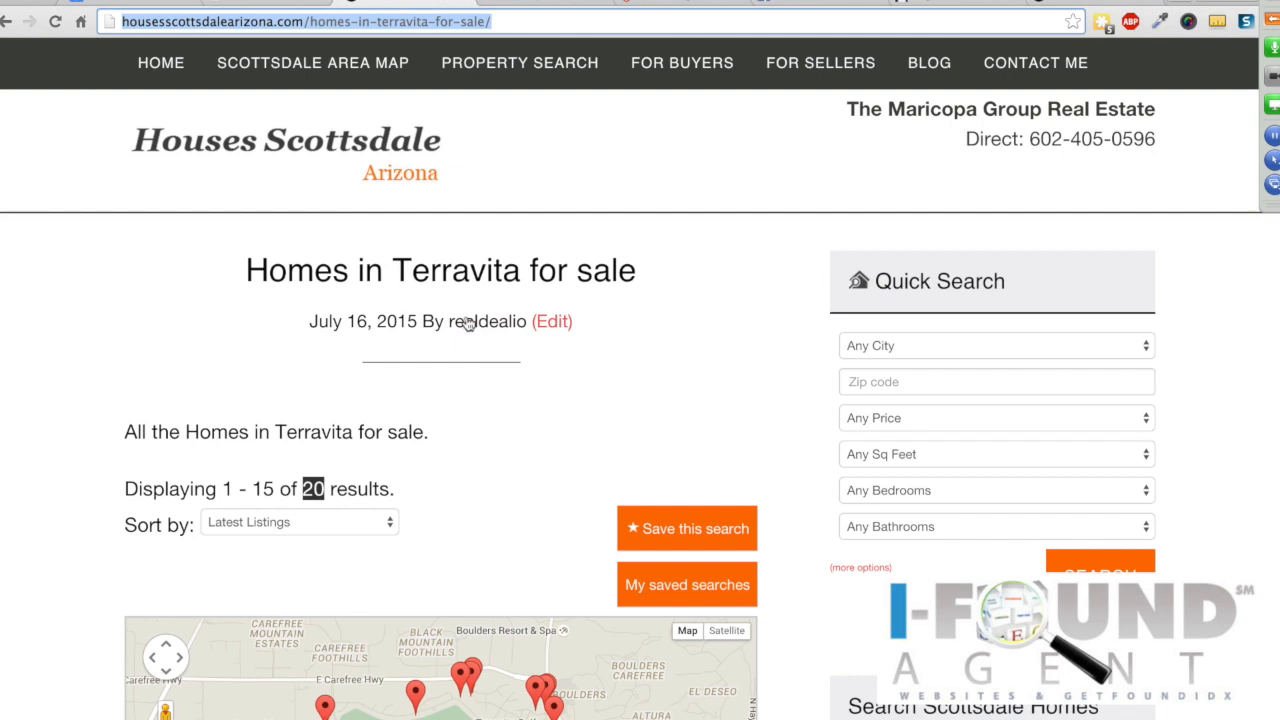
Step: Load ifoundagent.com in a new tab and open its Website Designs portfolio page
left_click(1189, 2)
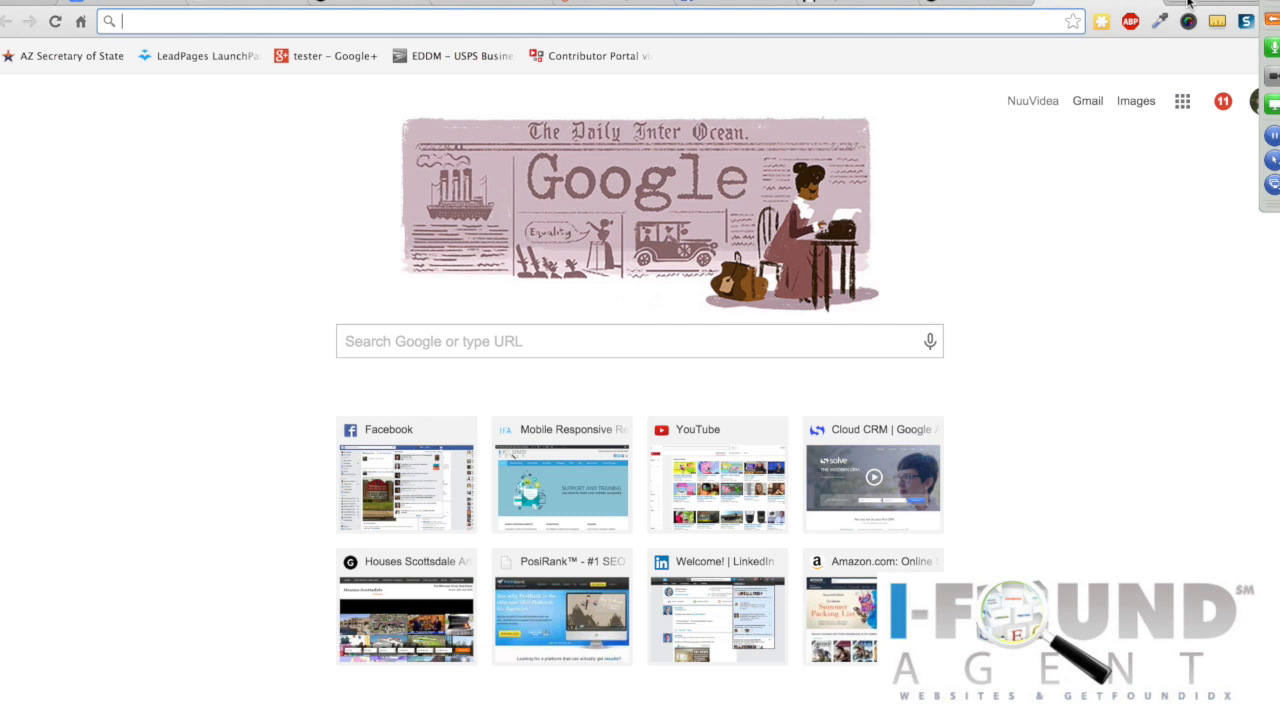
type("if")
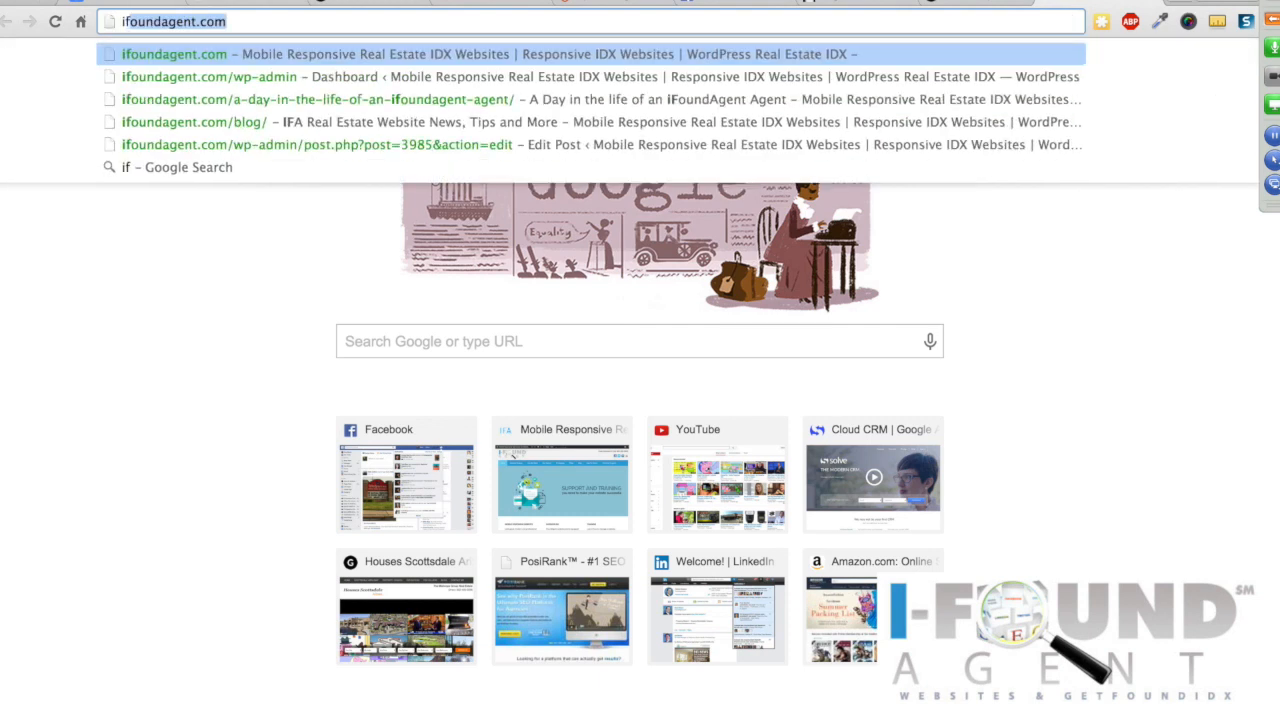
key("Return")
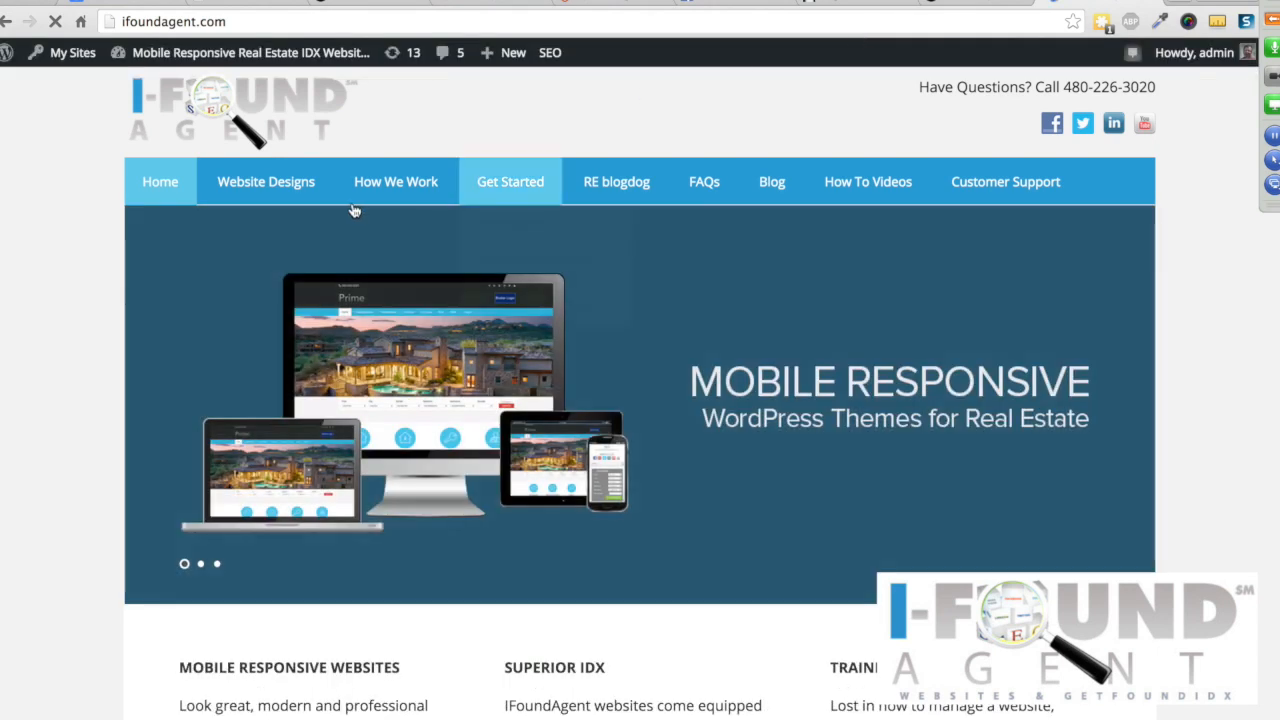
mouse_move(272, 191)
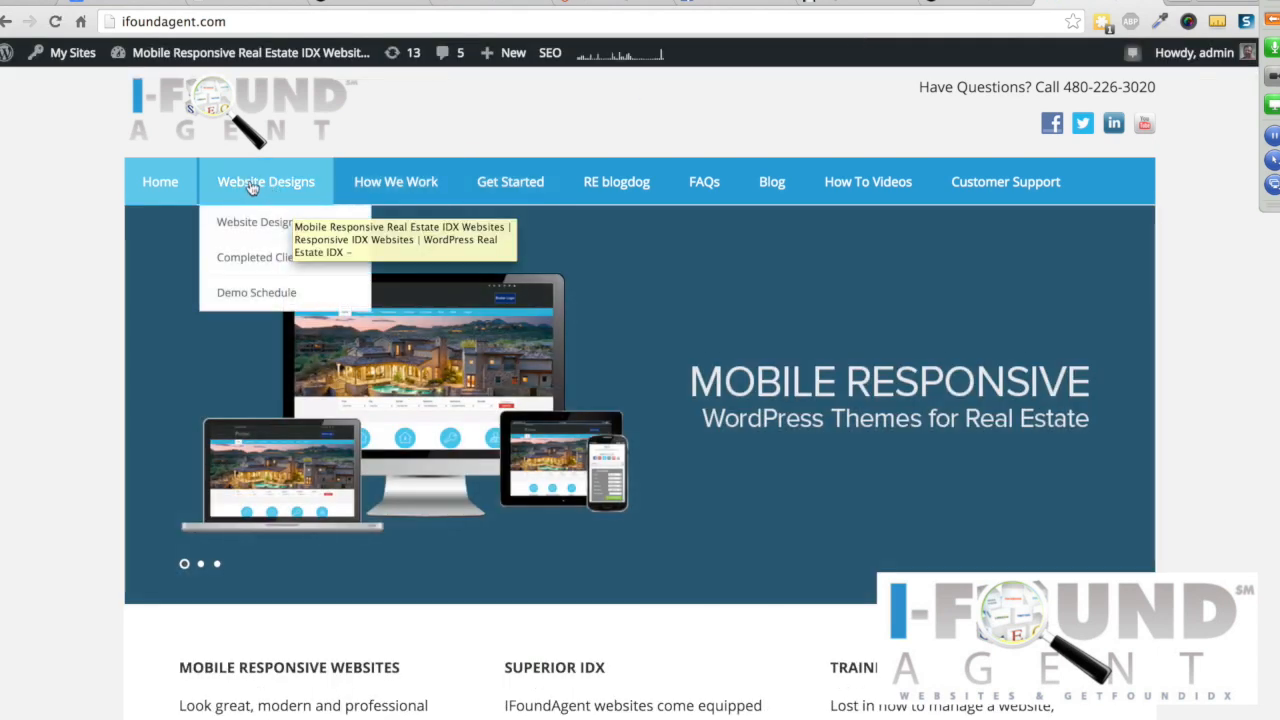
left_click(252, 189)
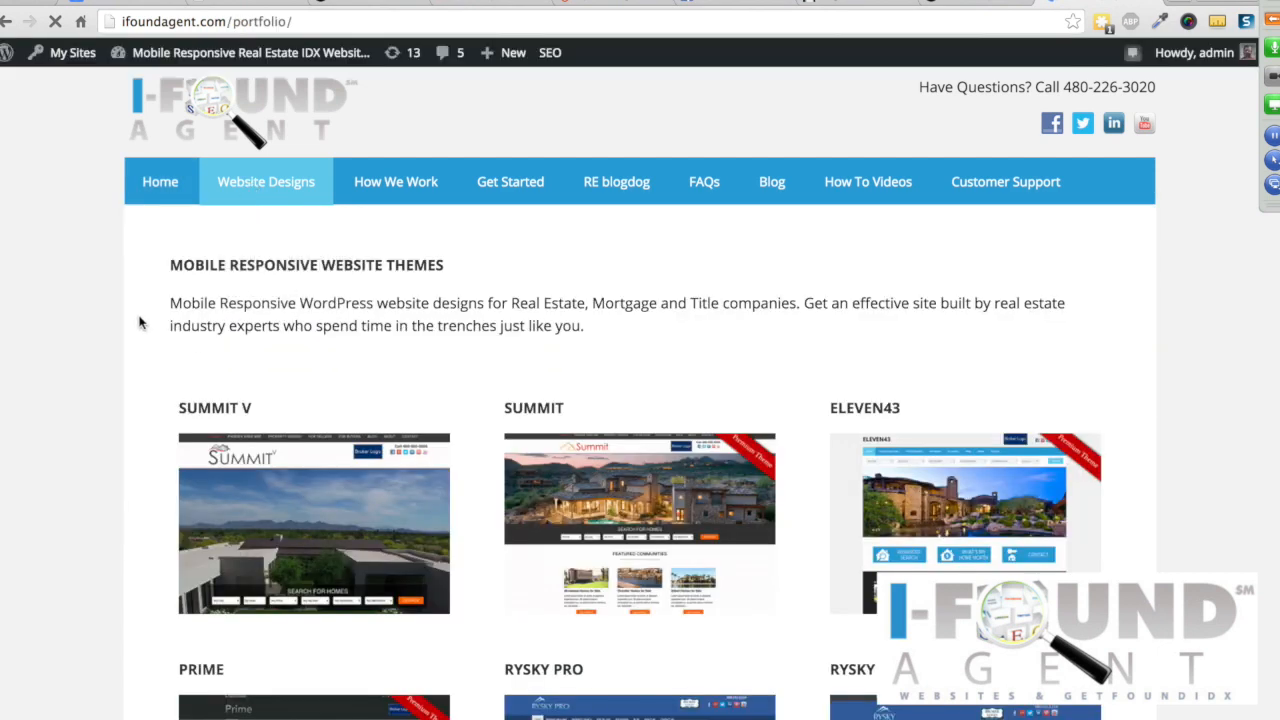
scroll(252, 434, "down", 2)
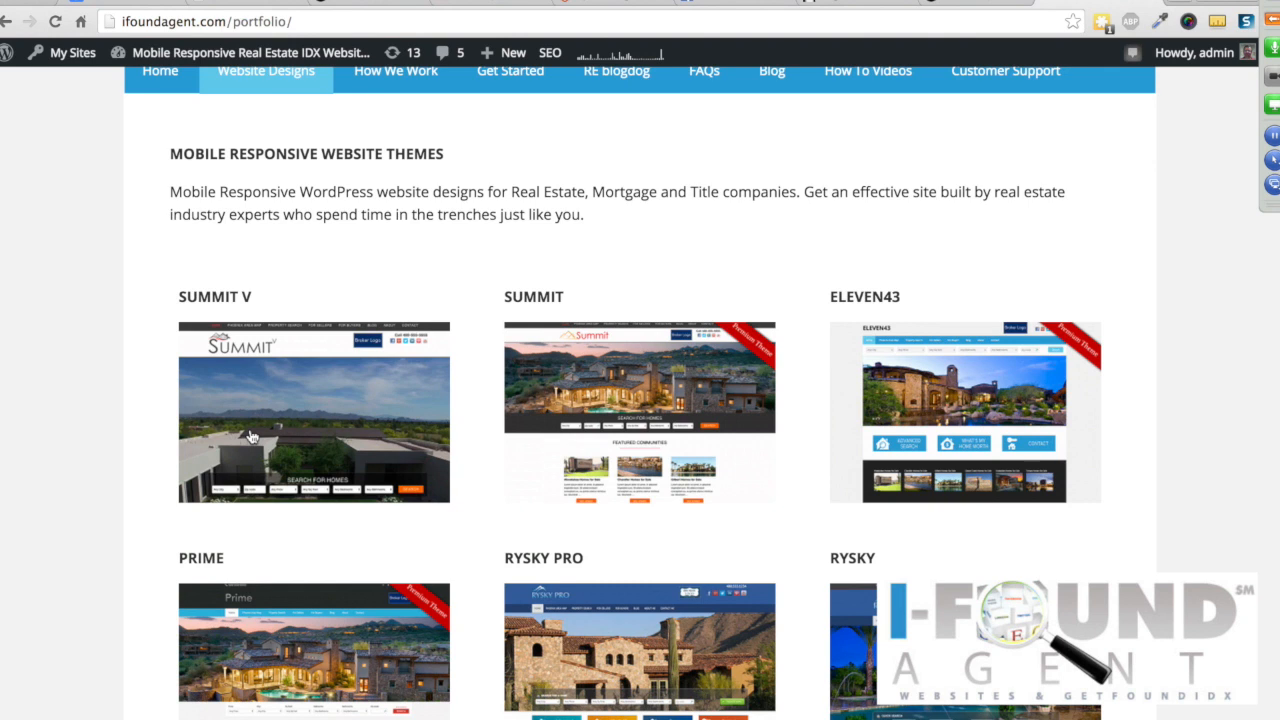
scroll(252, 434, "up", 1)
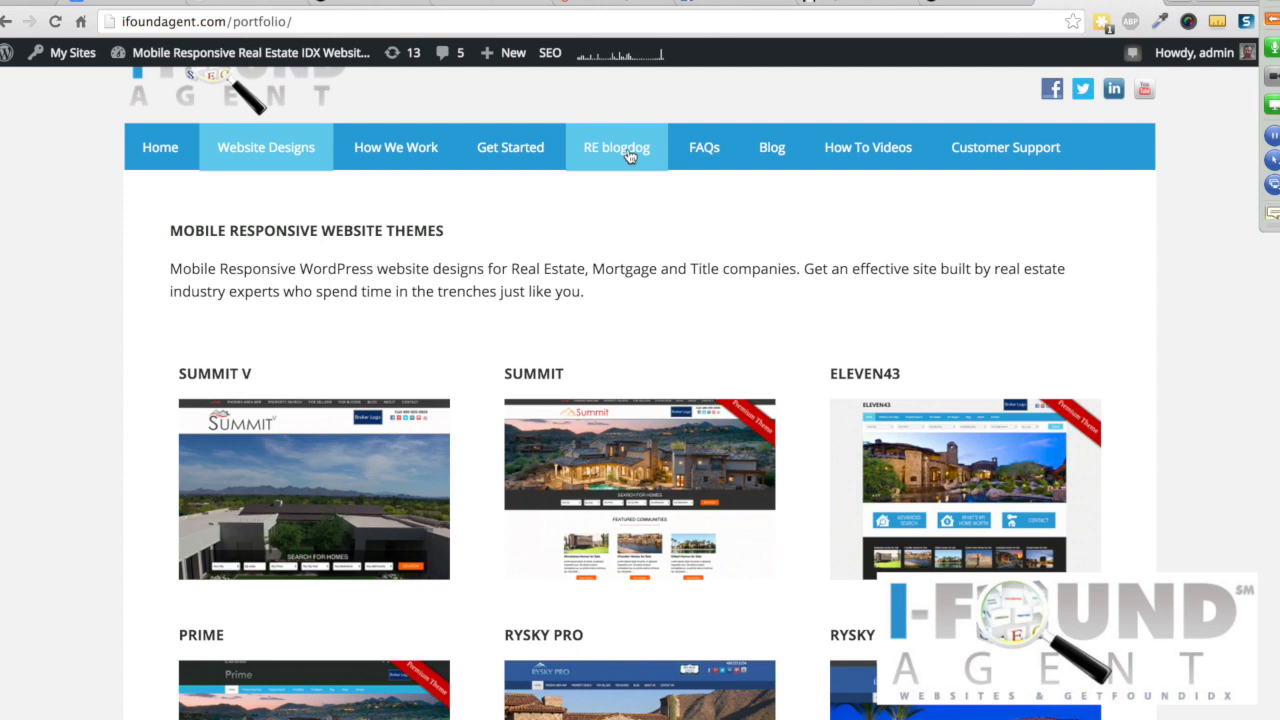
Step: Browse the Mobile Responsive Website Themes portfolio and open the Summit theme page
left_click(1272, 18)
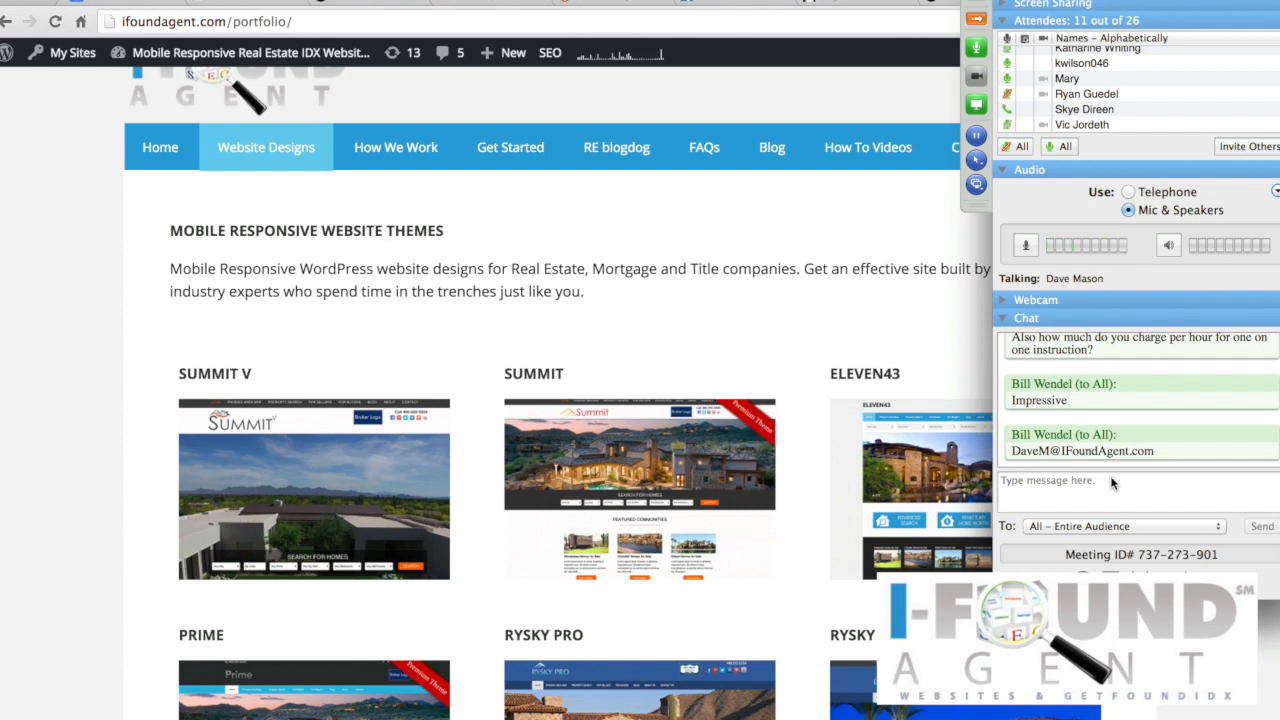
scroll(1111, 458, "up", 3)
scroll(1111, 458, "down", 3)
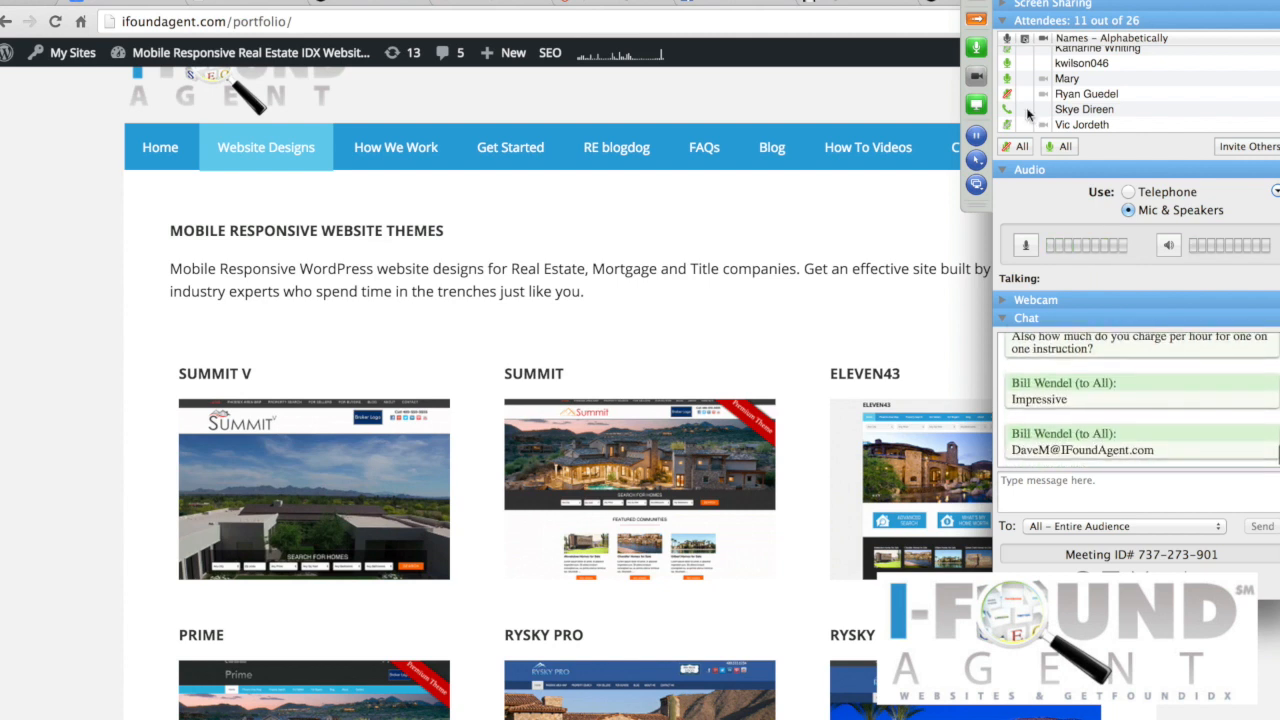
left_click(980, 20)
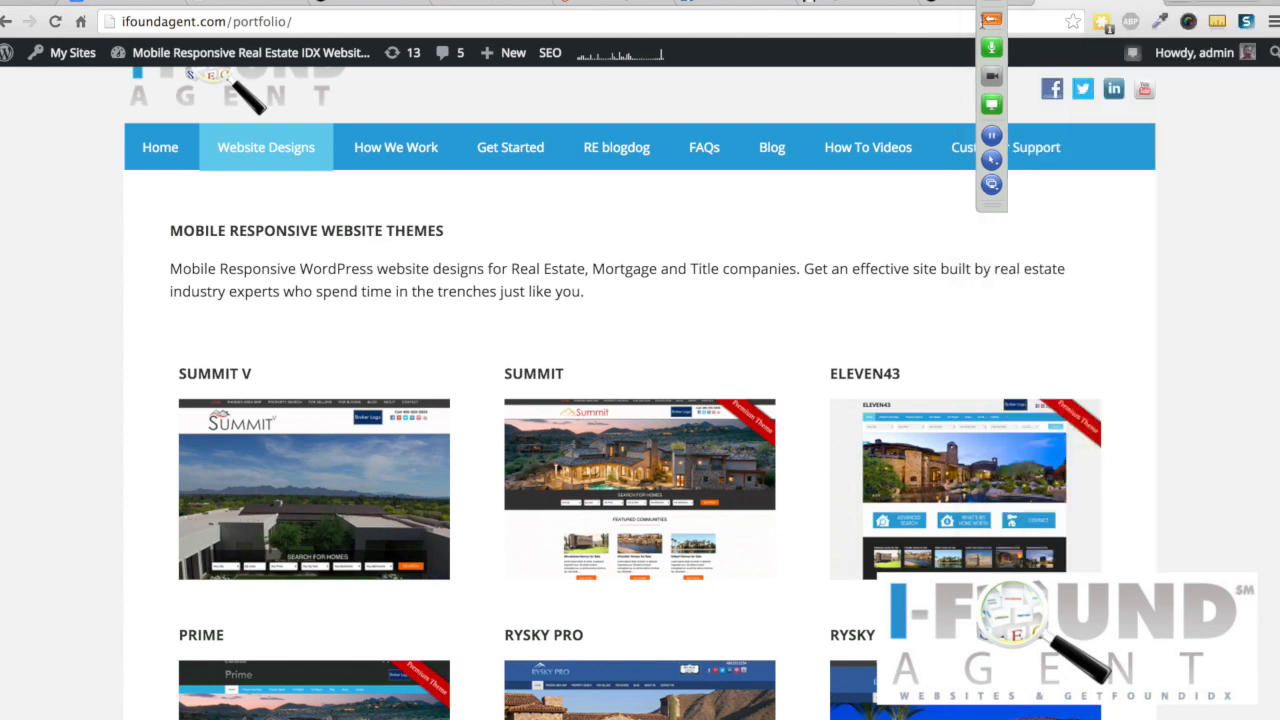
scroll(300, 420, "down", 1)
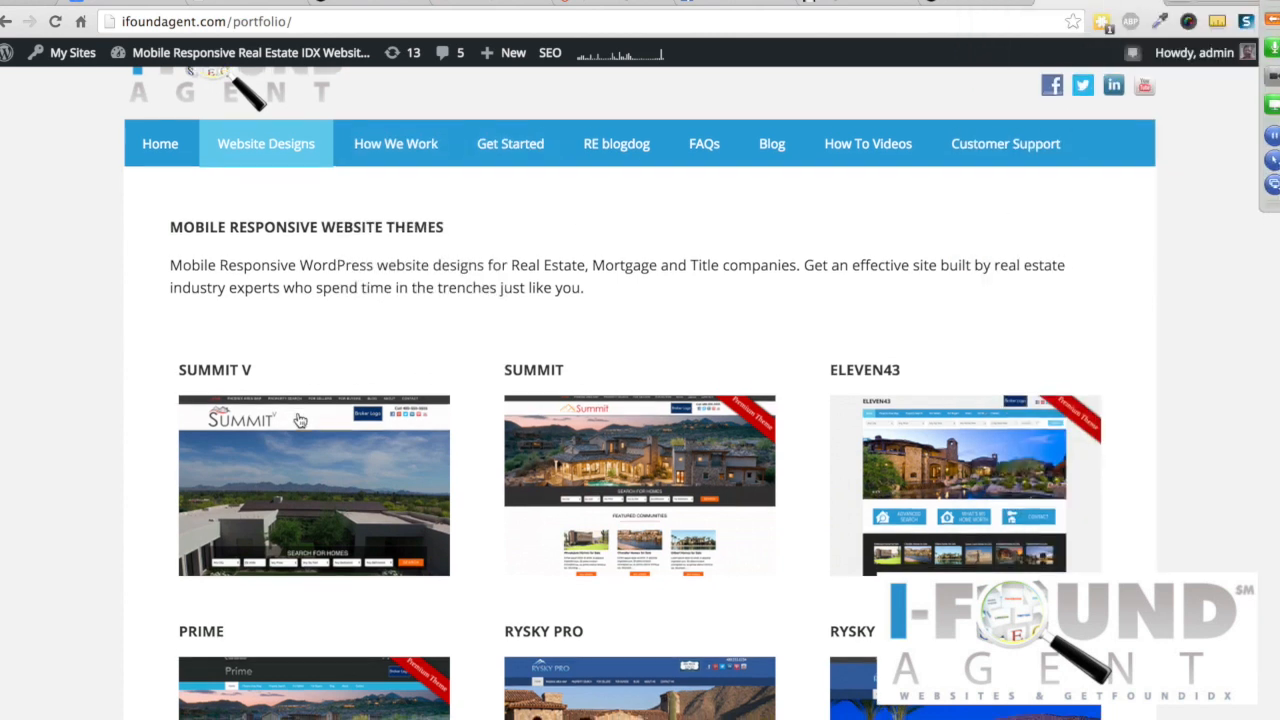
scroll(300, 420, "down", 3)
left_click(558, 347)
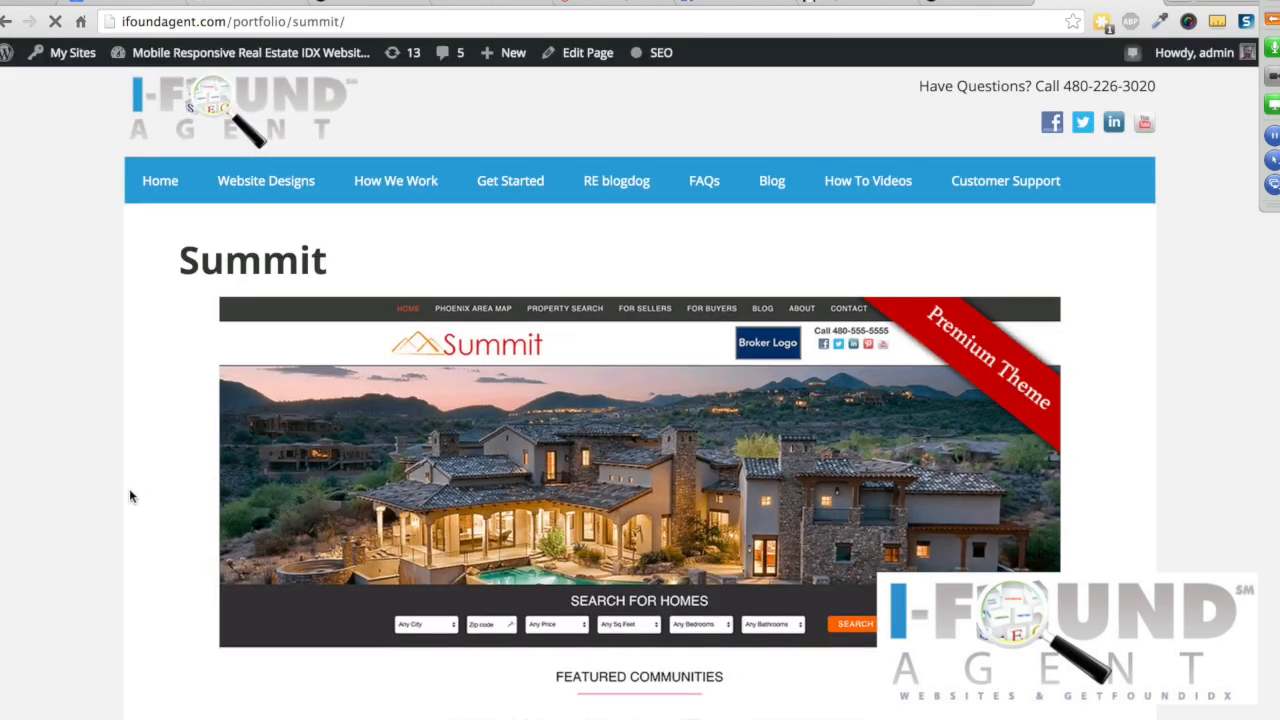
Step: Launch the Summit theme's live demo, dismiss its lead-capture popup, and switch to the phone preview
scroll(129, 496, "down", 10)
scroll(129, 496, "down", 6)
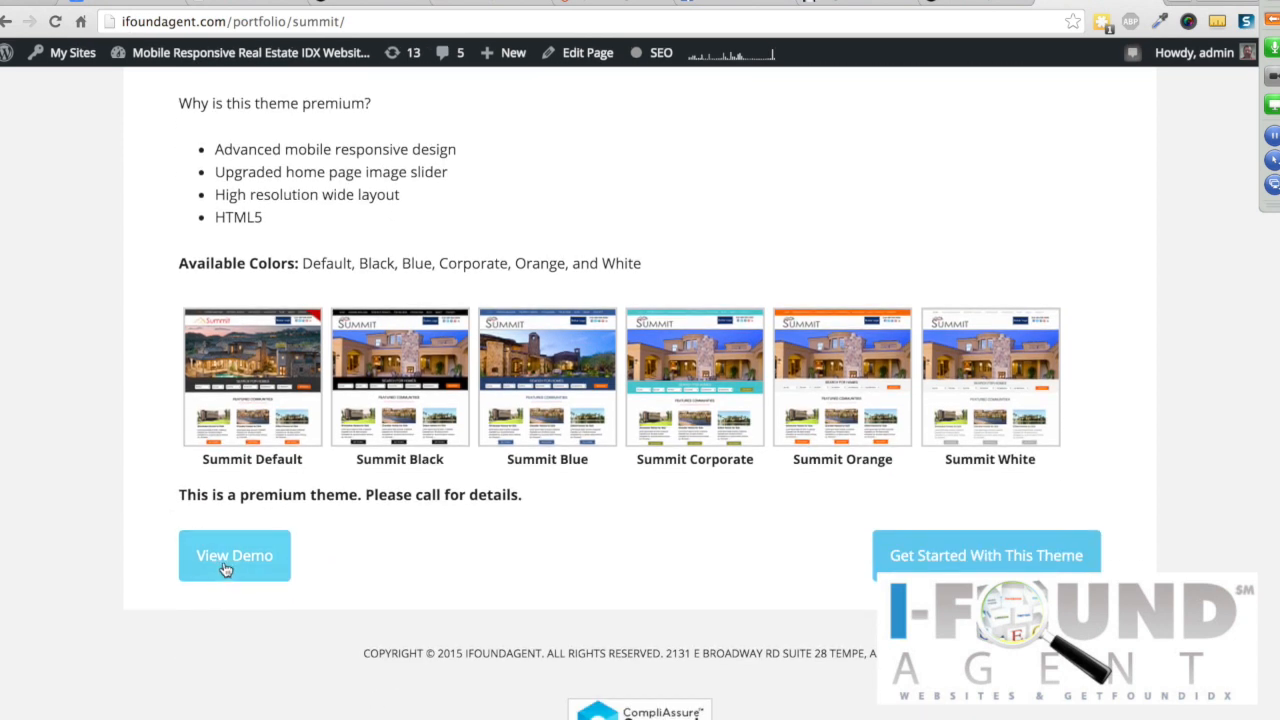
left_click(224, 564)
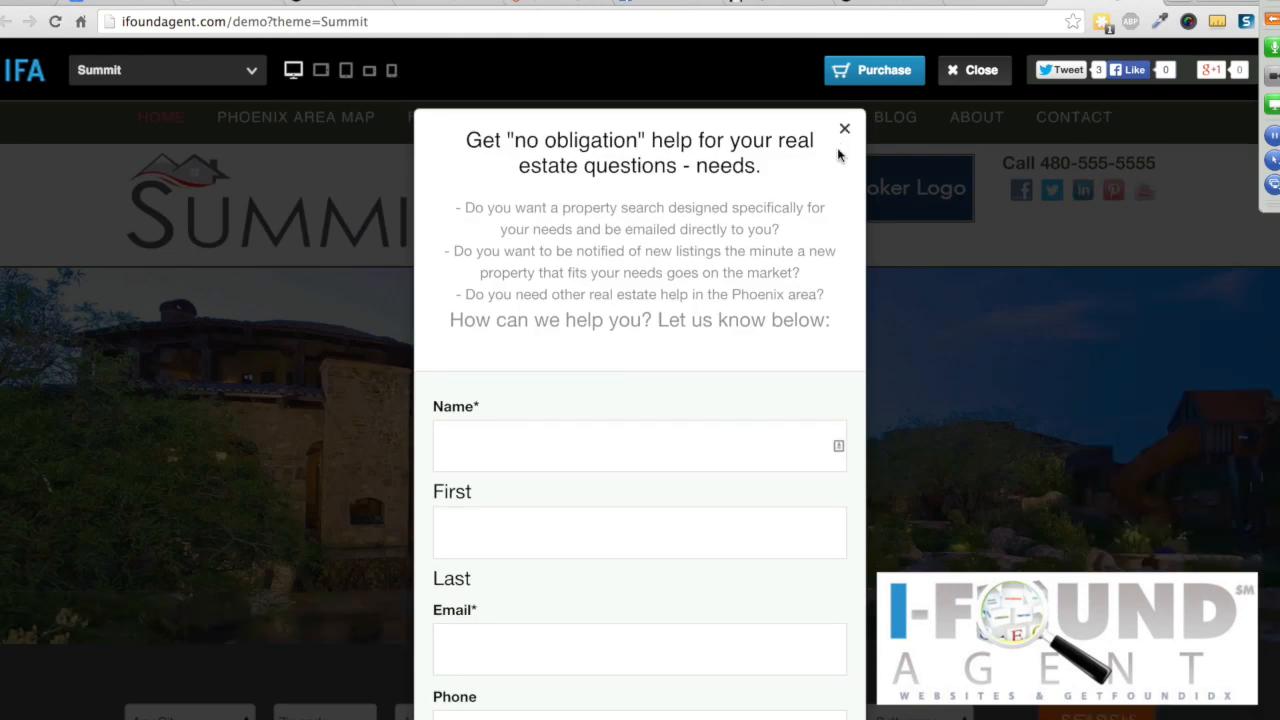
left_click(845, 131)
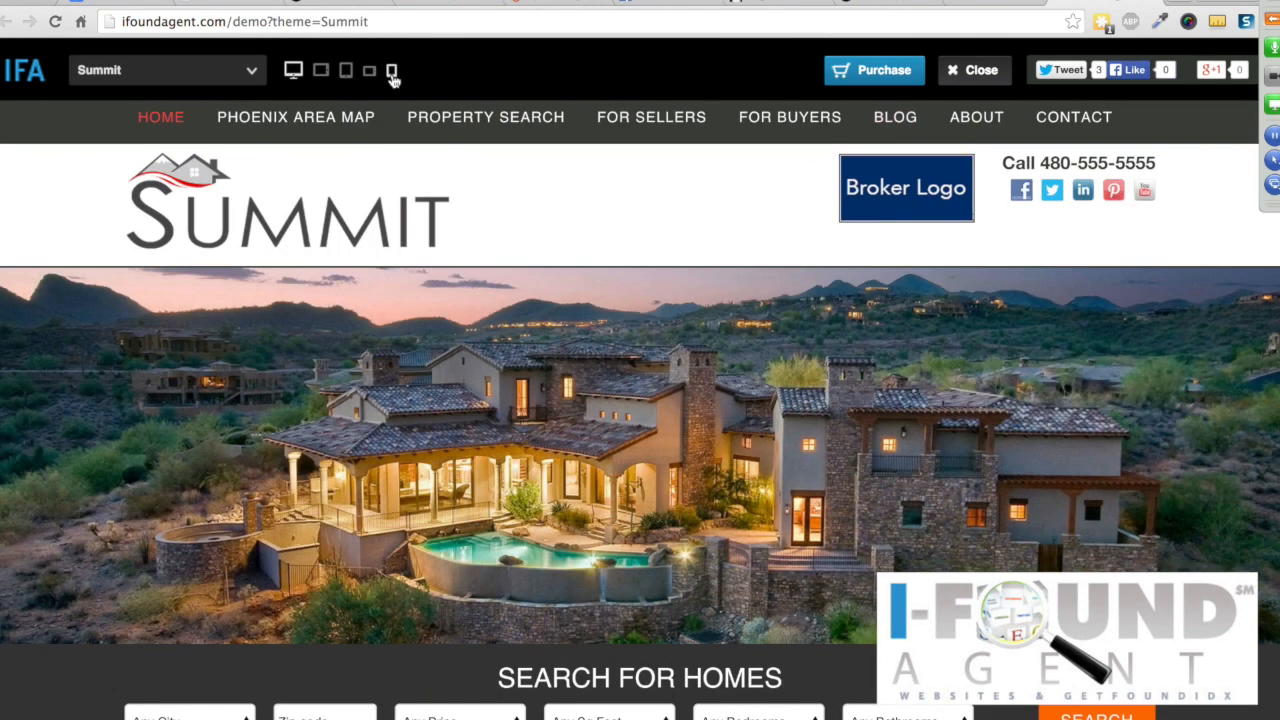
left_click(392, 72)
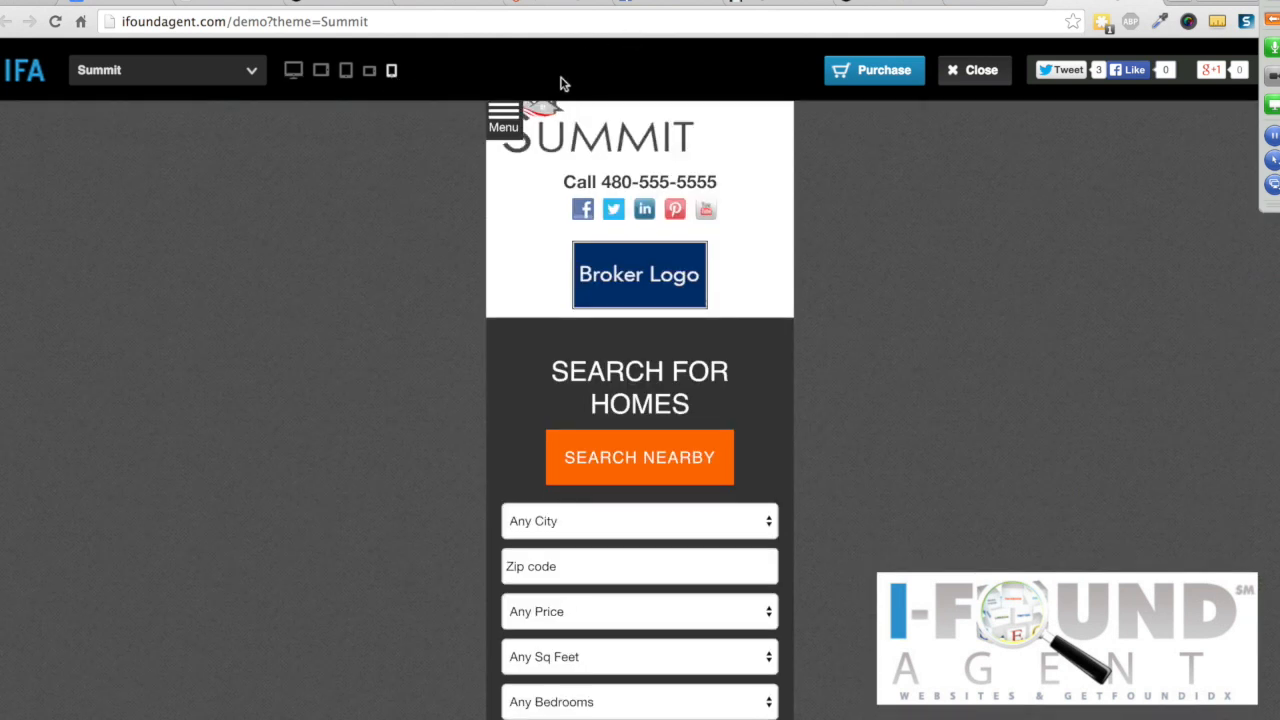
Step: Run a Search Nearby home search for zip code 8526 in the mobile demo
scroll(550, 390, "down", 3)
left_click(553, 404)
type("85260")
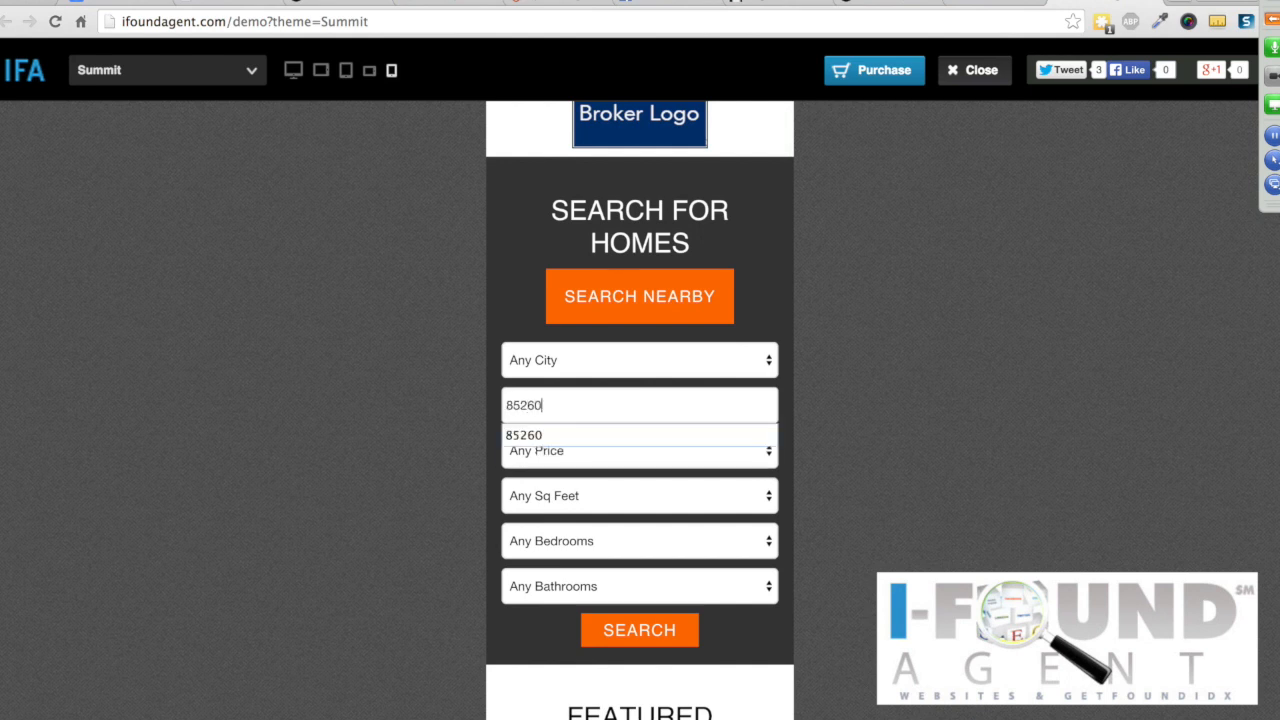
left_click(636, 300)
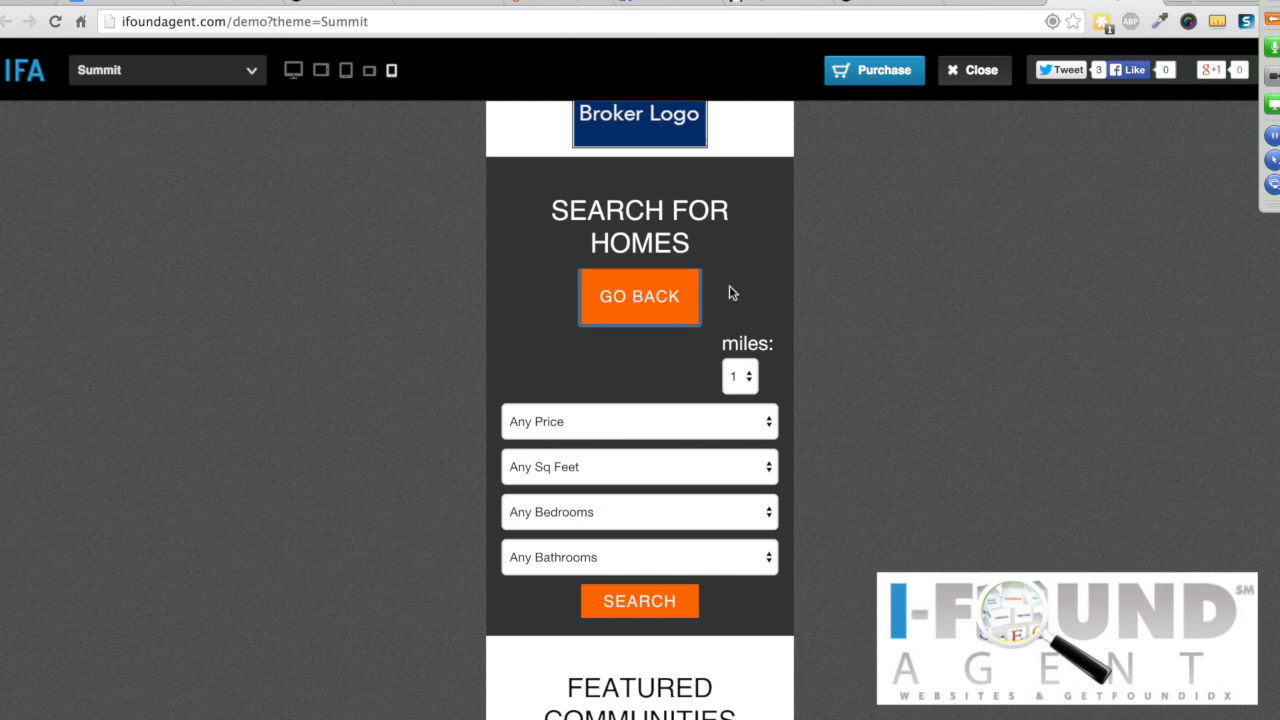
scroll(772, 340, "down", 1)
scroll(772, 340, "down", 3)
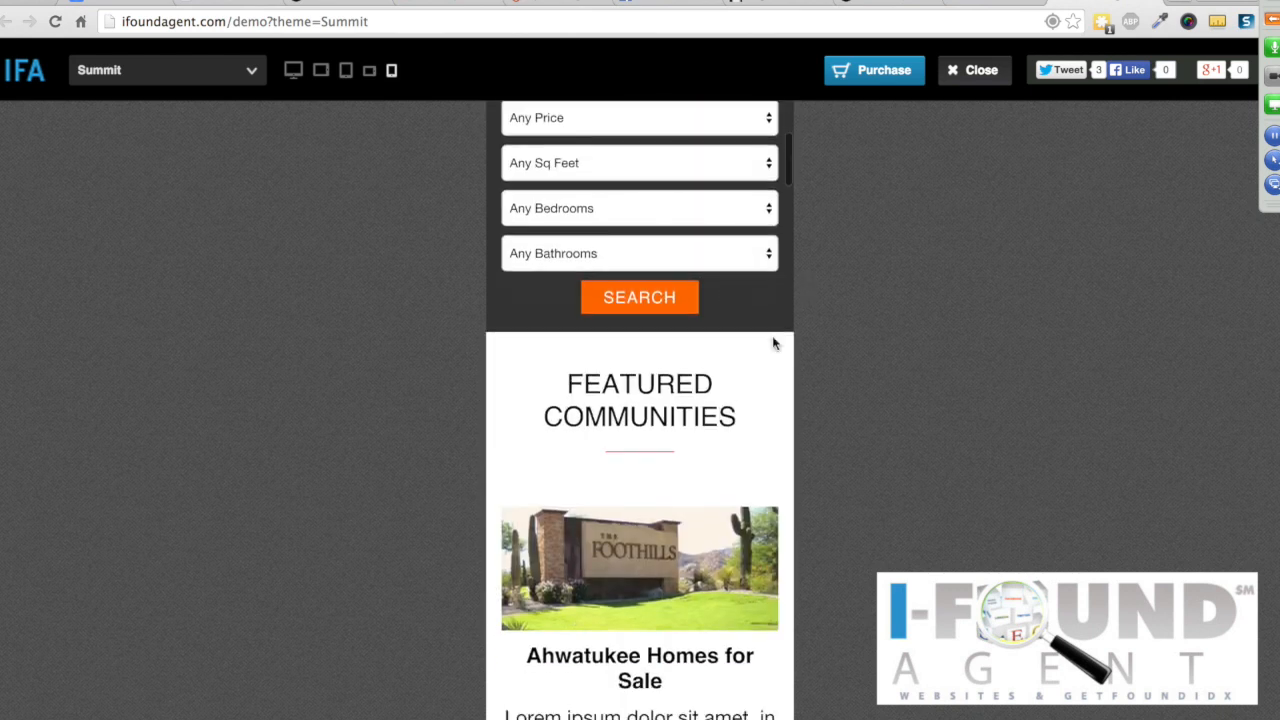
scroll(772, 340, "up", 5)
scroll(597, 443, "down", 3)
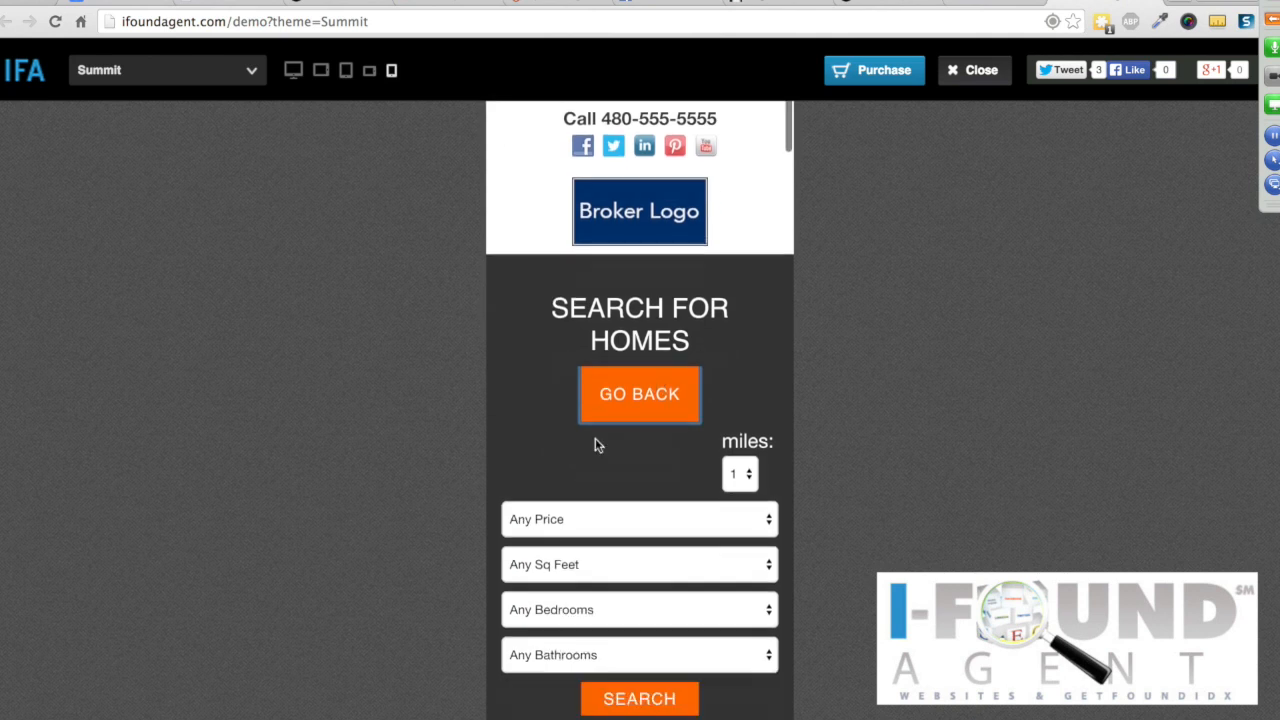
scroll(534, 263, "down", 3)
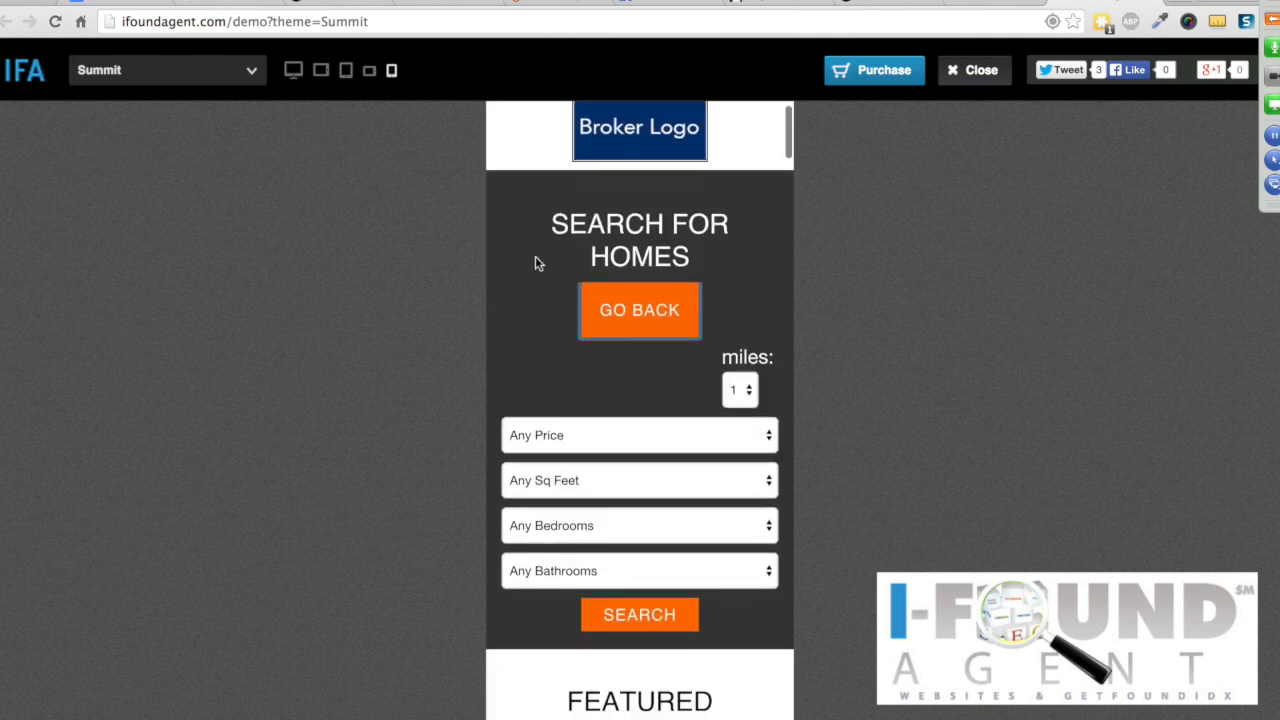
left_click(618, 482)
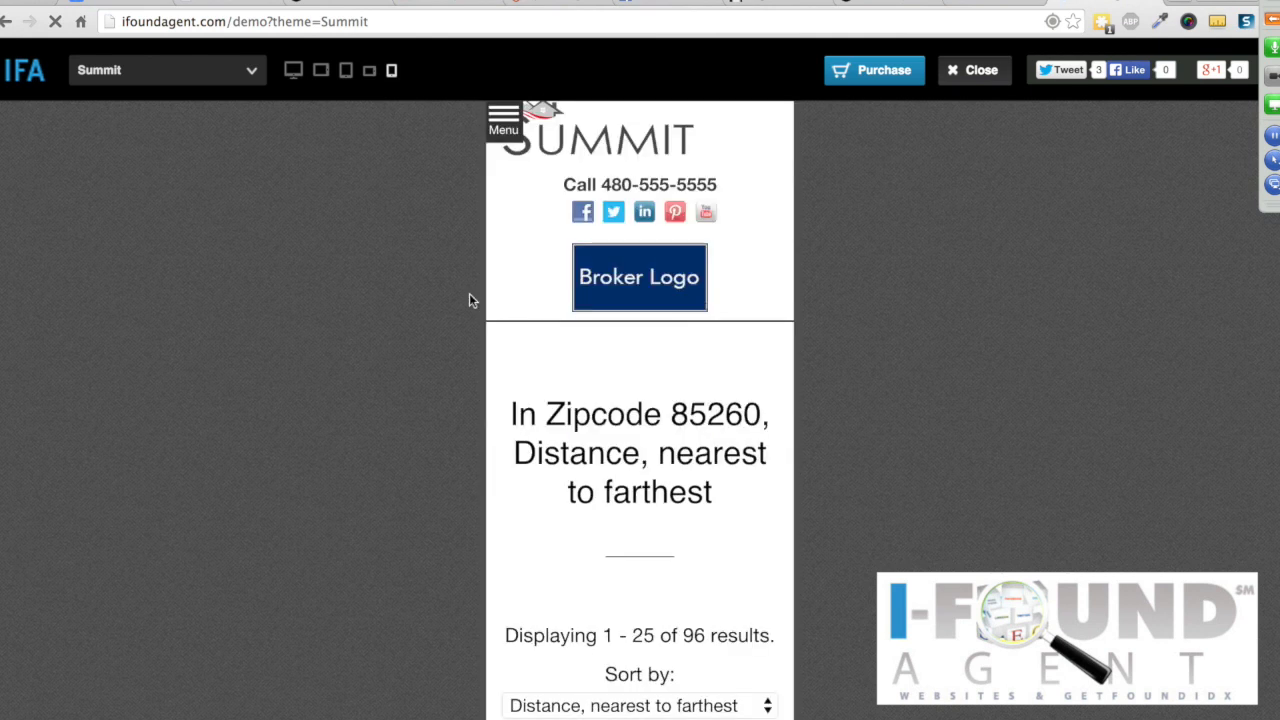
Step: Browse the 96 results, open and close a listing's Contact agent form, then return to desktop preview
scroll(754, 477, "down", 6)
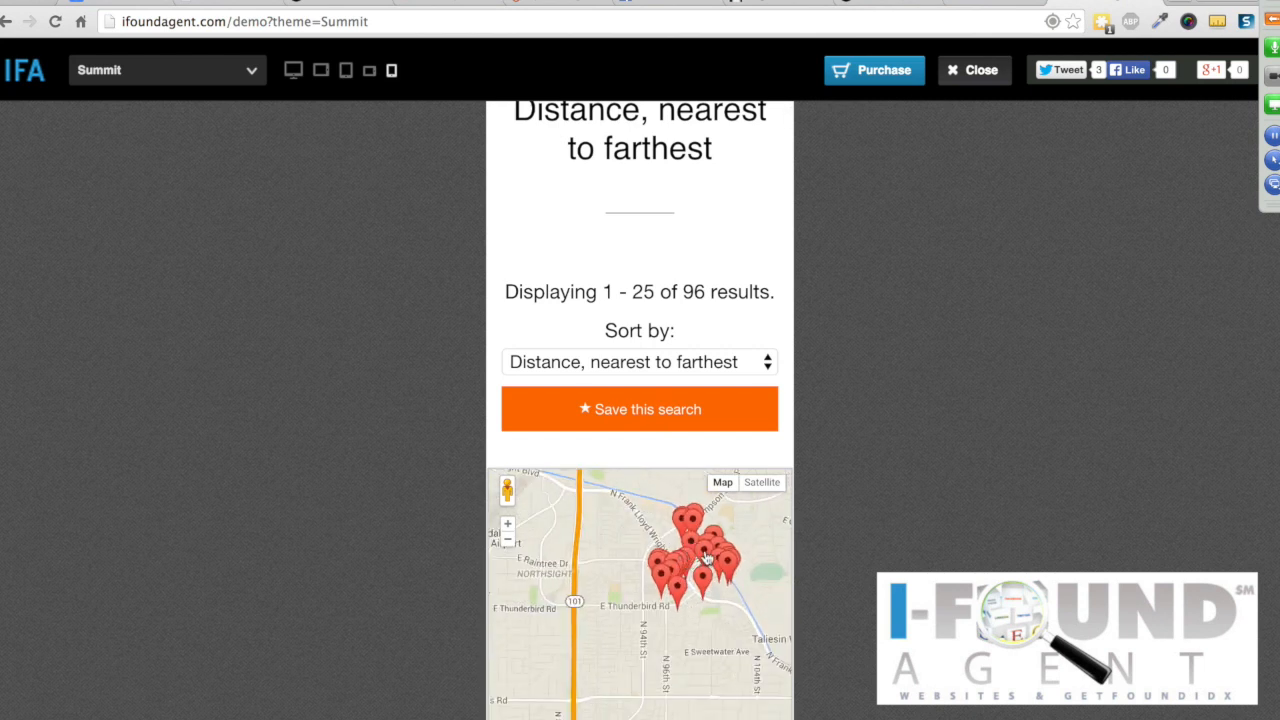
scroll(675, 572, "up", 2)
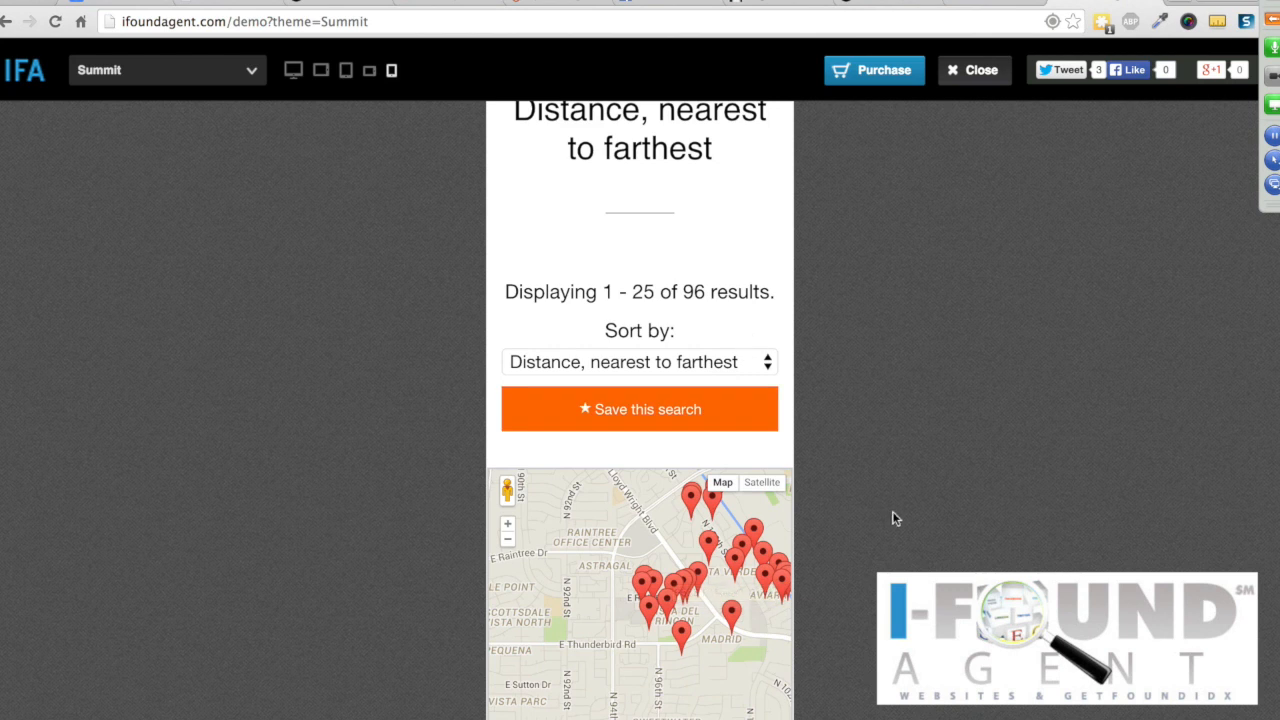
scroll(543, 692, "down", 2)
scroll(759, 274, "down", 1)
scroll(759, 274, "down", 10)
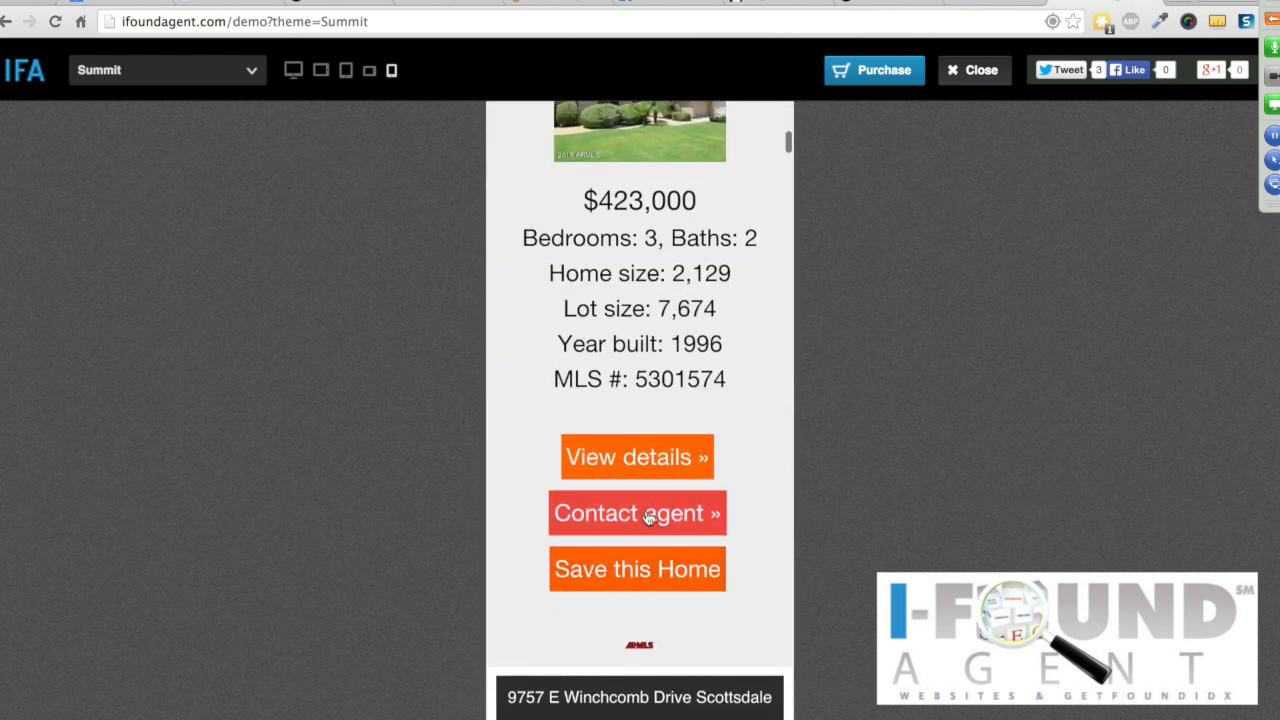
left_click(649, 517)
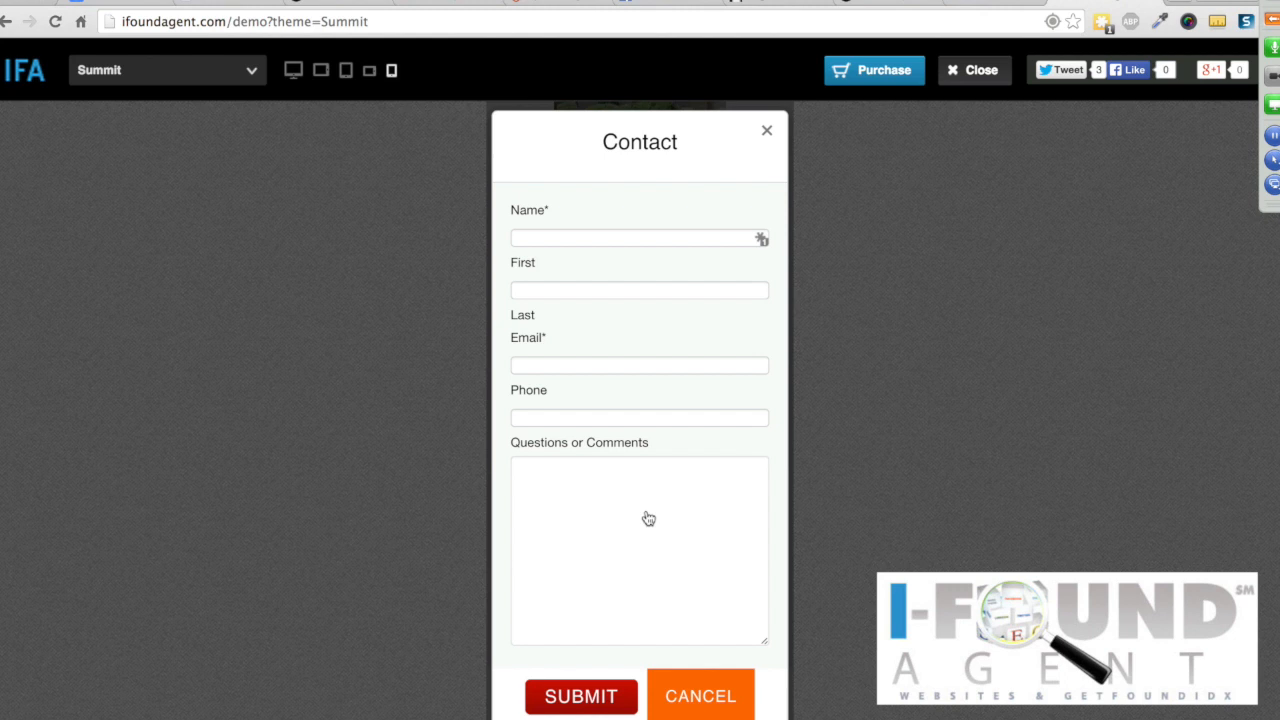
left_click(768, 134)
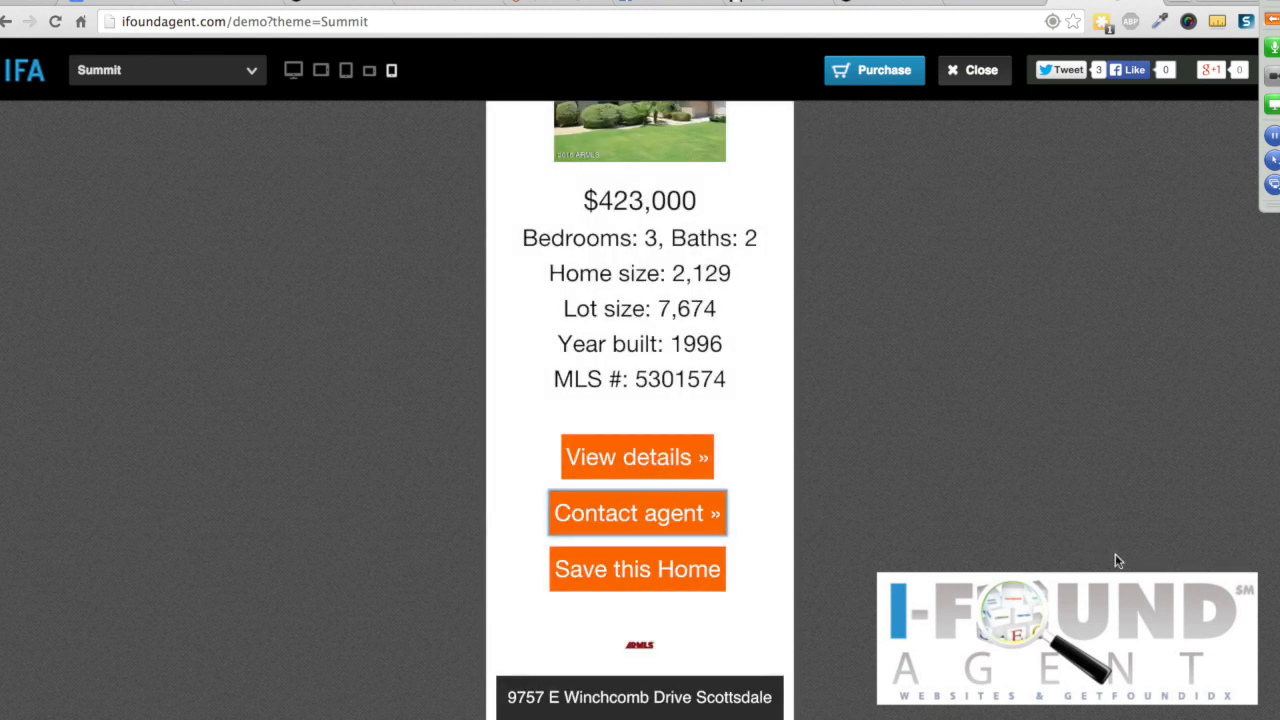
left_click(293, 70)
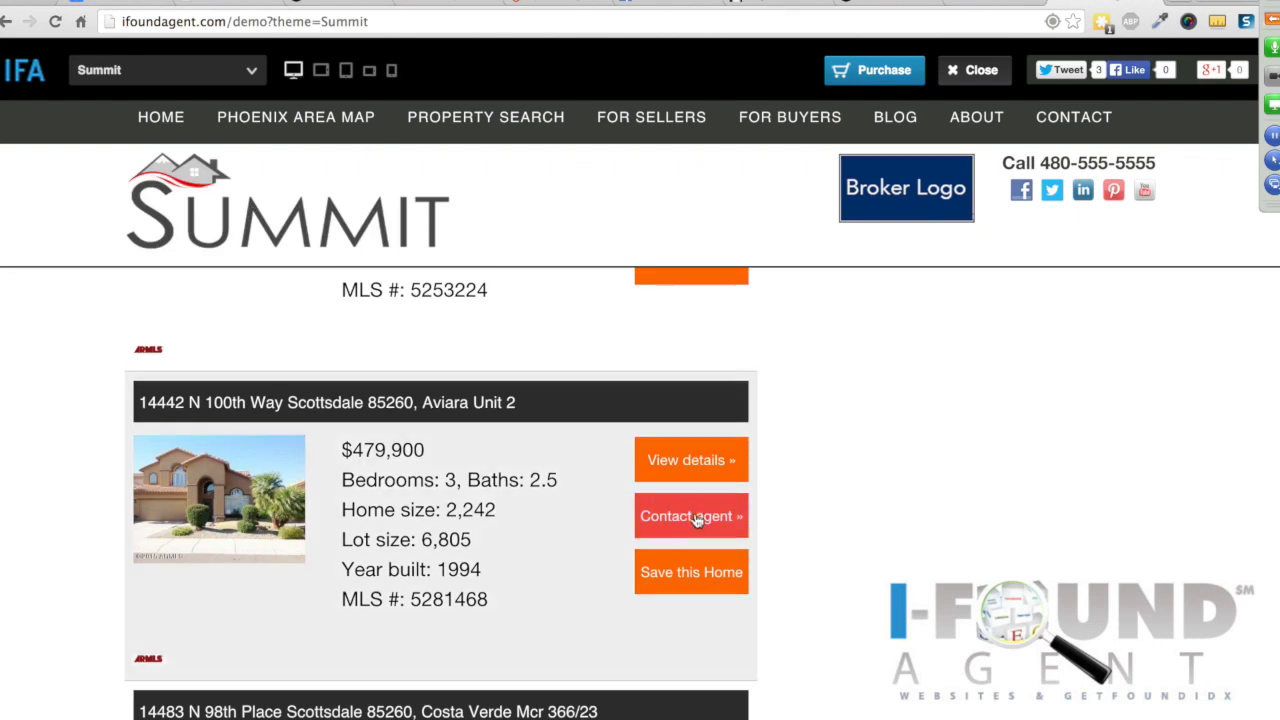
Step: Visit the demo's Phoenix Area Map and Home pages, then return to the housesscottsdalearizona.com tab
scroll(700, 517, "up", 1)
scroll(697, 519, "up", 10)
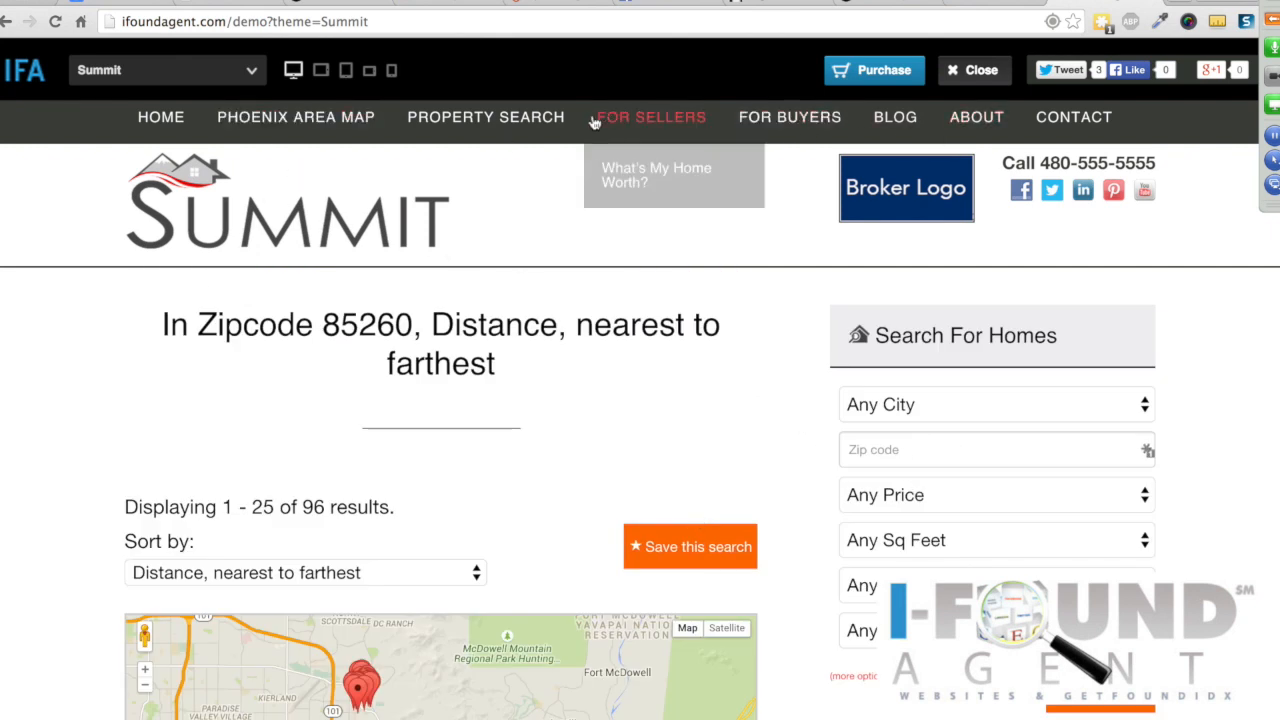
left_click(323, 120)
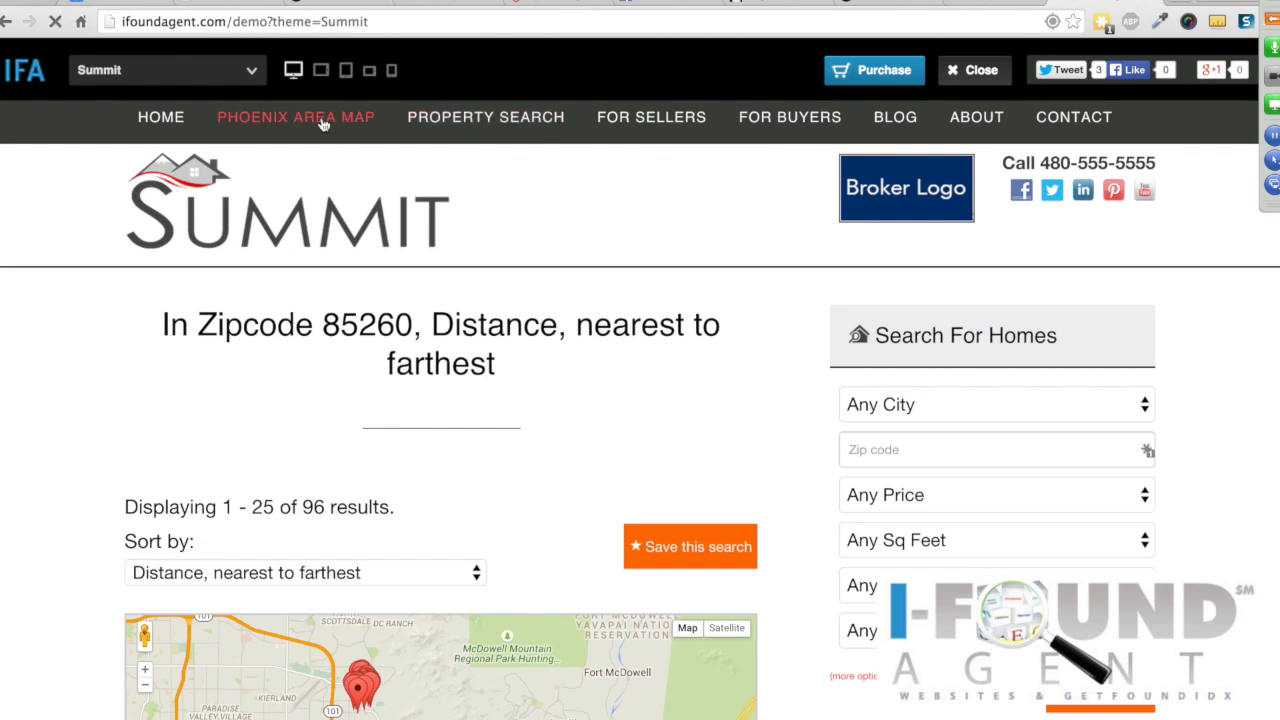
scroll(1237, 420, "down", 3)
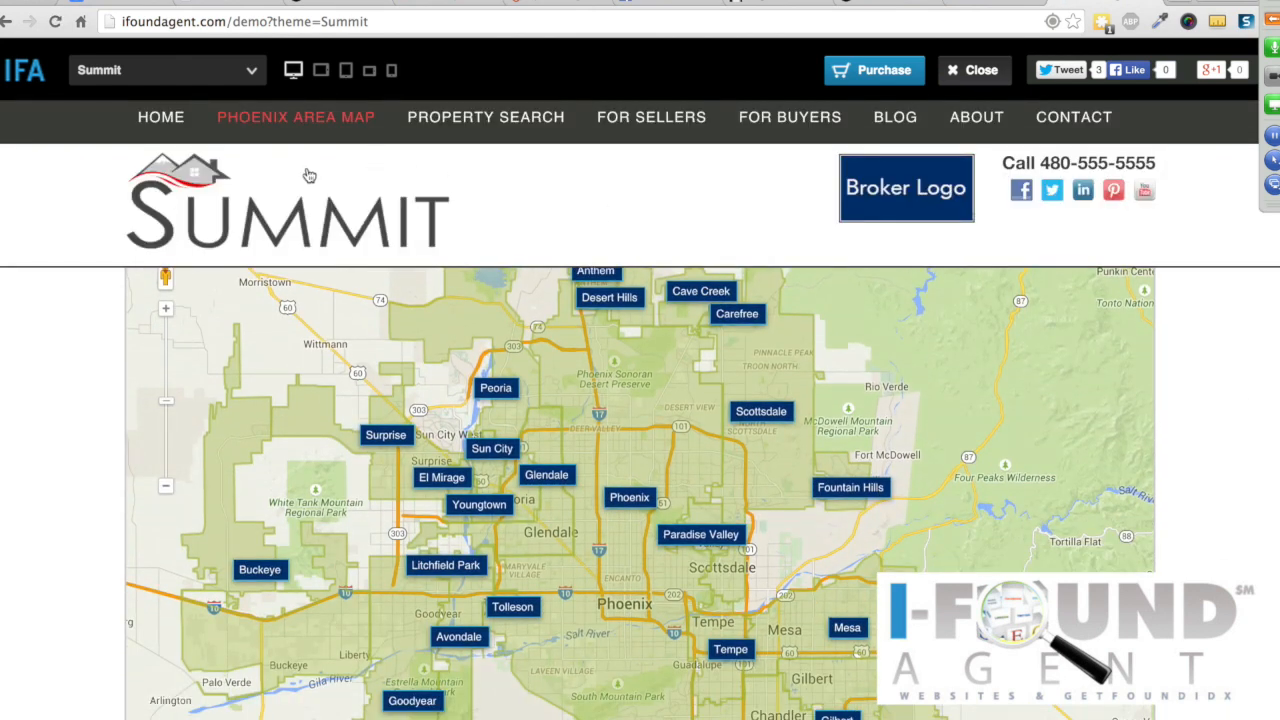
left_click(165, 124)
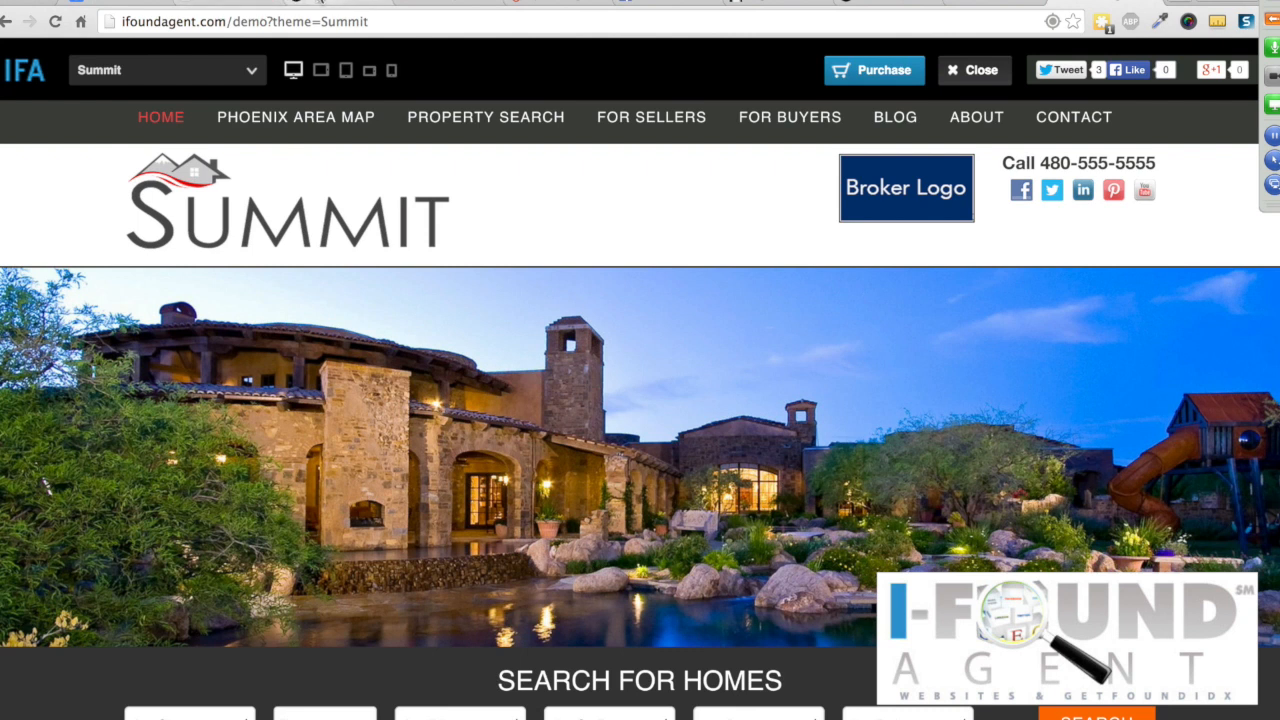
left_click(262, 6)
Step: Open the Canyon Wren Circle listing's details page from the Terravita results
mouse_move(660, 280)
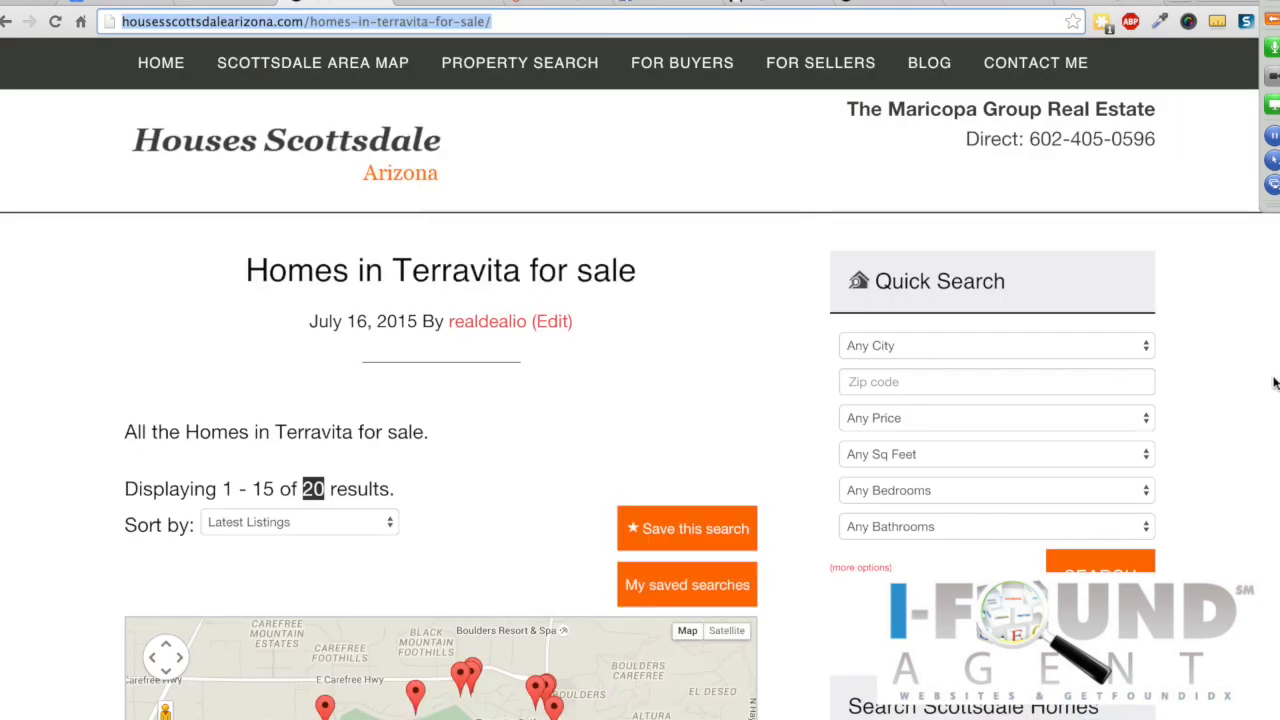
scroll(1243, 402, "down", 4)
scroll(1243, 402, "down", 3)
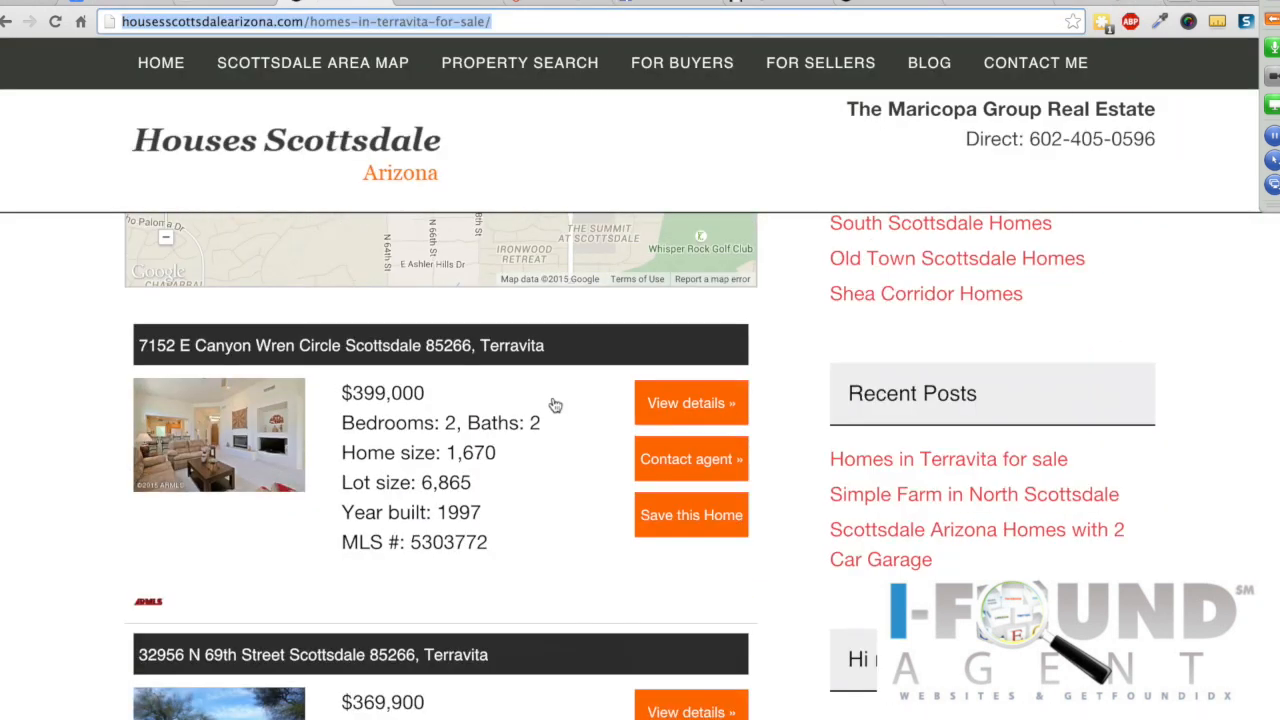
left_click(477, 352)
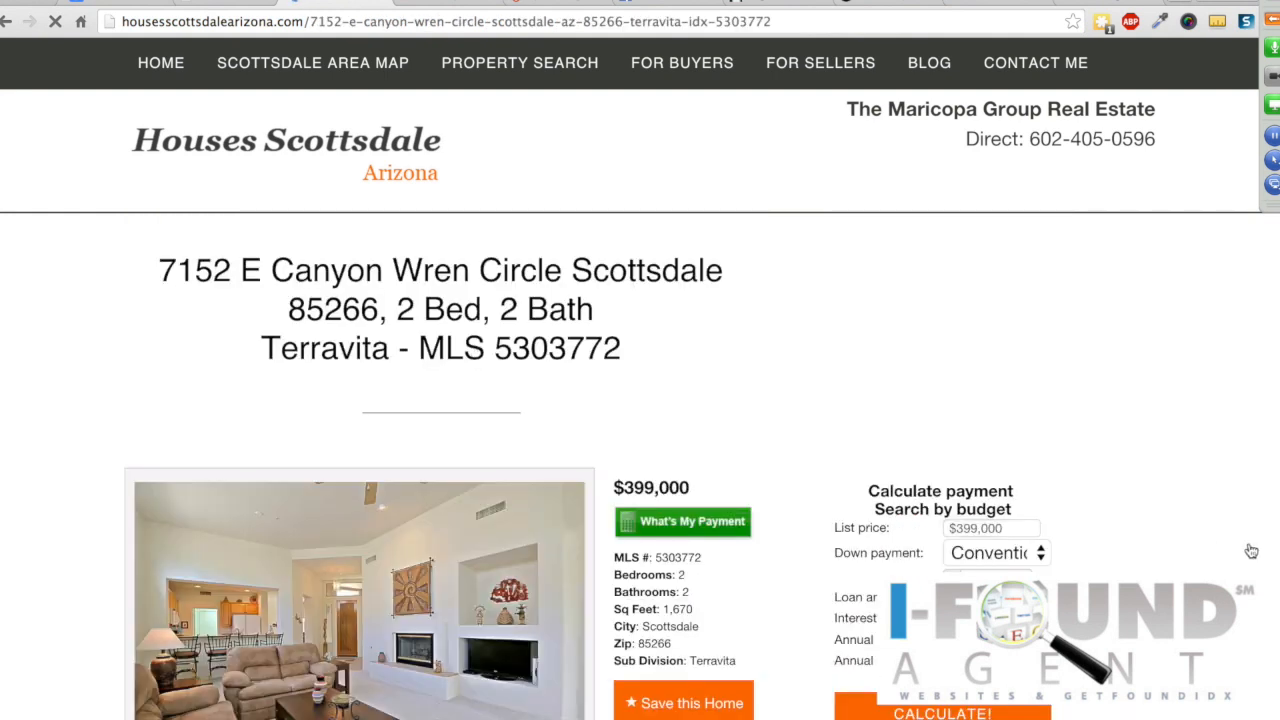
Step: Get the What's My Payment estimate for the $399,000 listing: $2,147 per month
scroll(1203, 543, "down", 6)
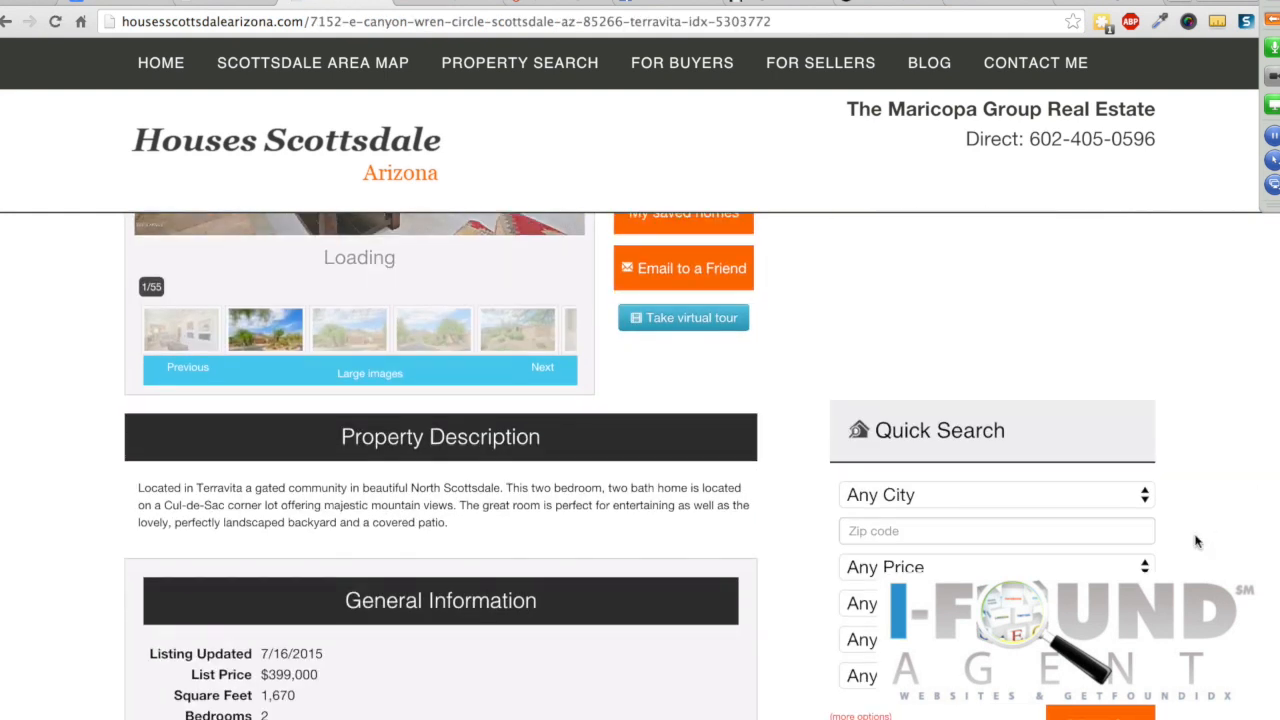
scroll(1196, 542, "down", 12)
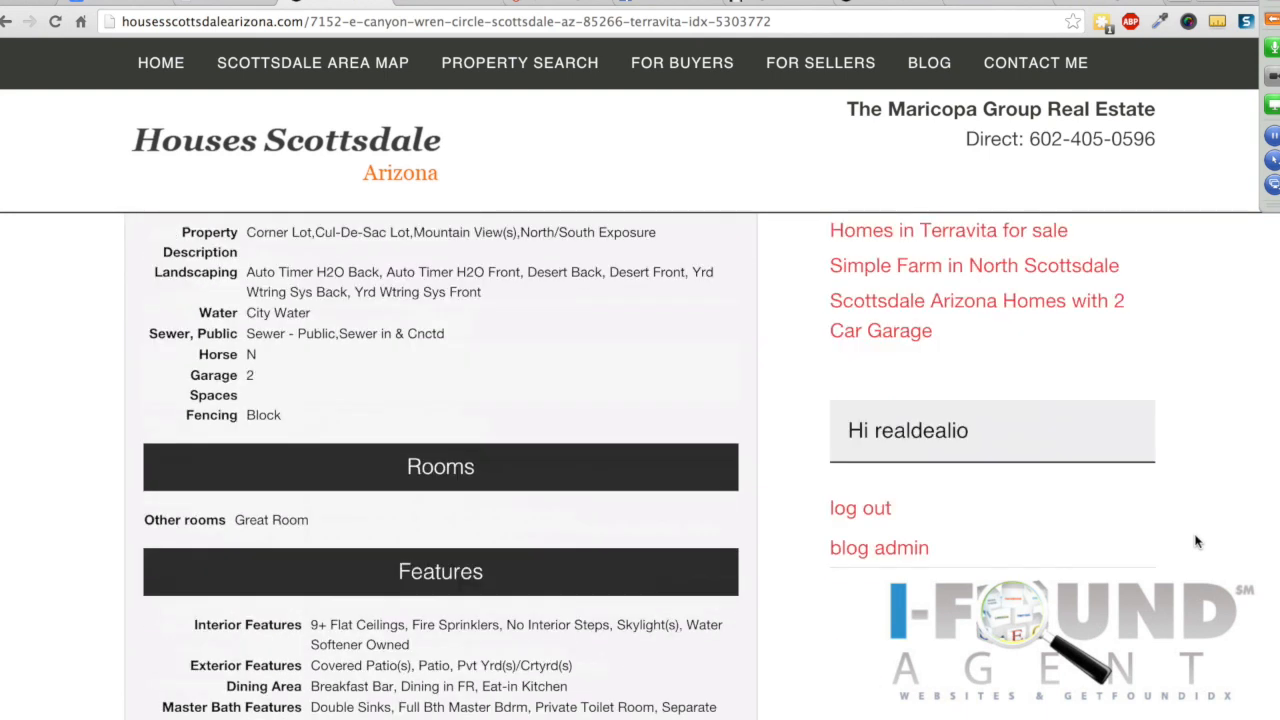
scroll(1196, 542, "up", 12)
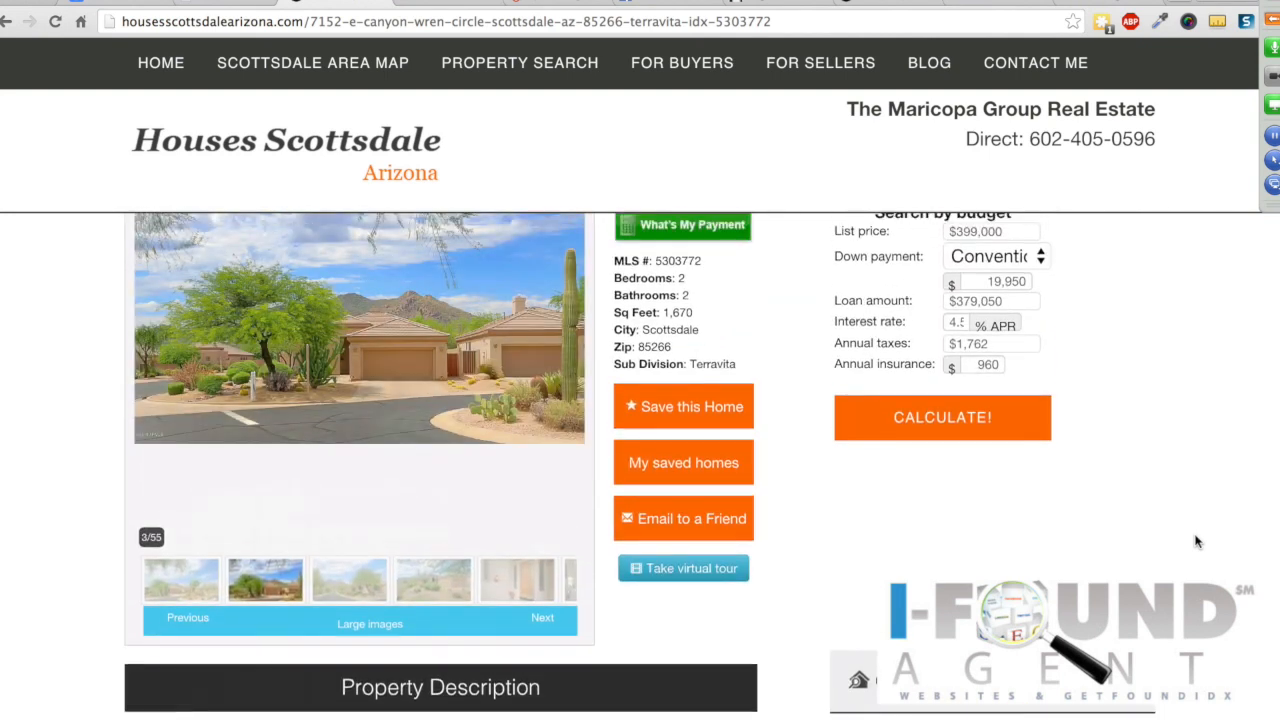
scroll(1196, 542, "up", 2)
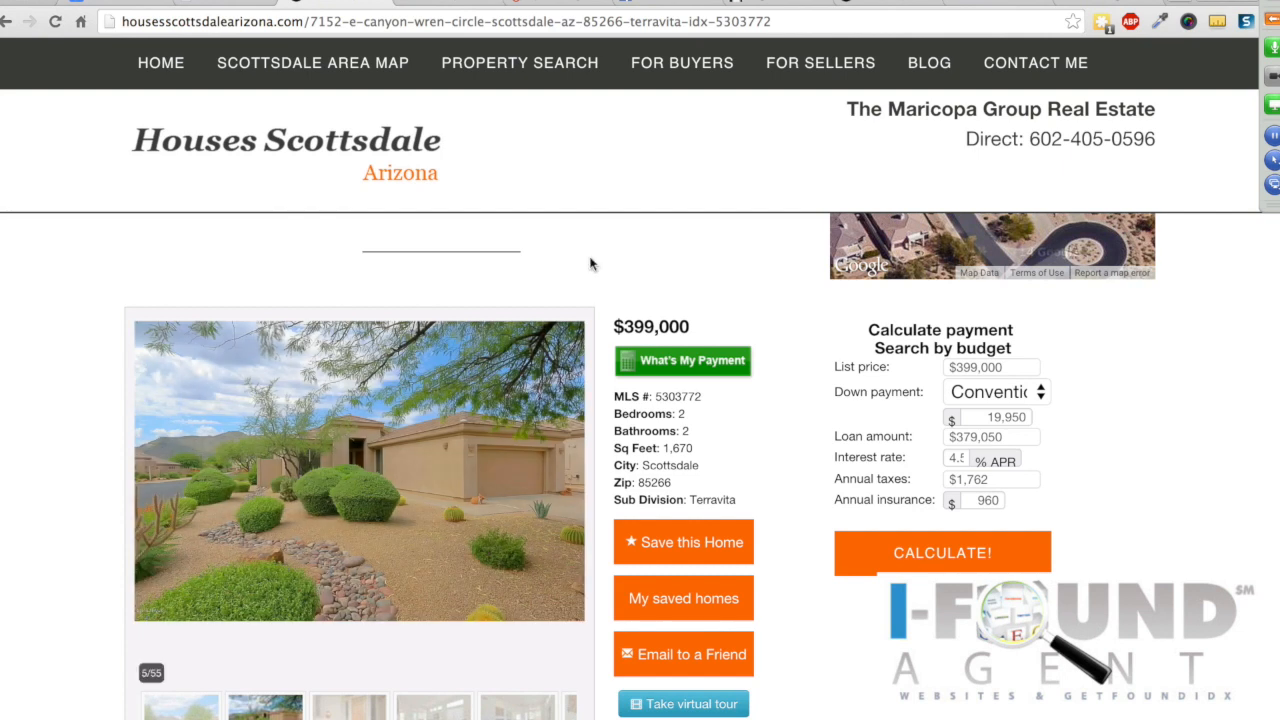
left_click(666, 362)
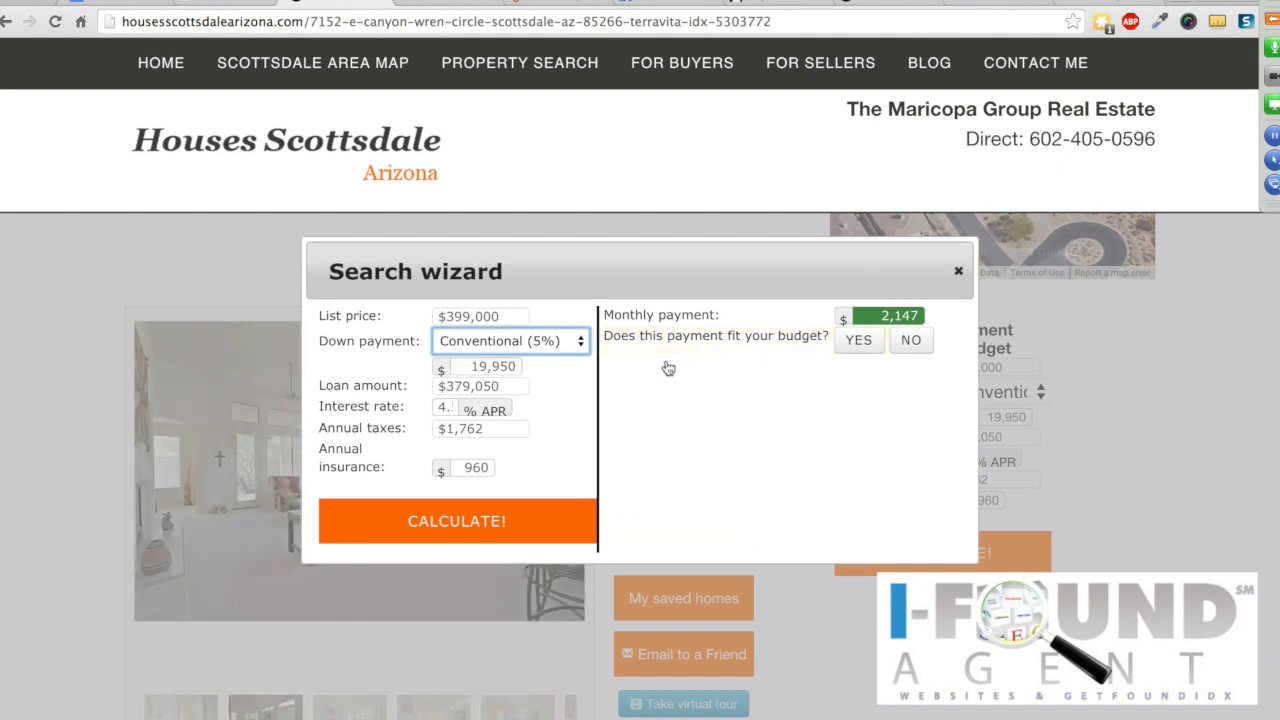
Step: Reject the estimate and search homes at a preferred monthly payment of 1800
left_click(912, 341)
type("1800")
left_click(686, 423)
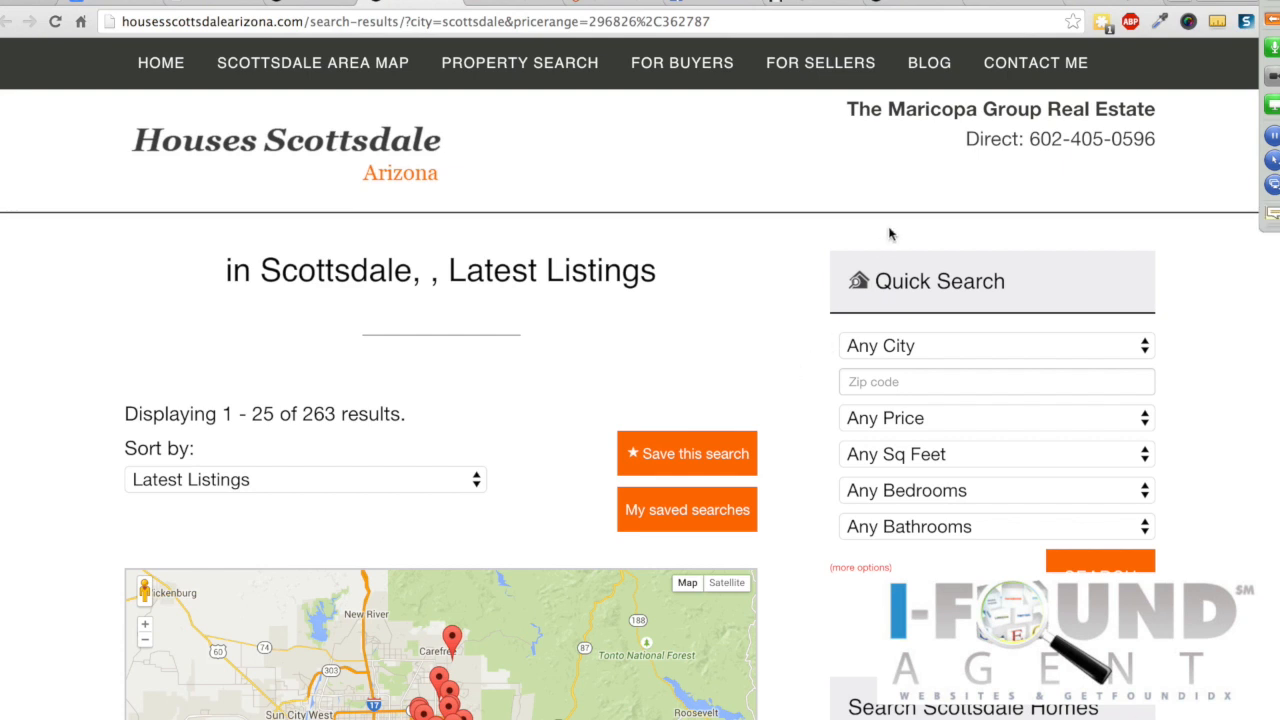
Step: Check the GoToMeeting attendee panel, collapse it, and open a new browser tab
left_click(1271, 18)
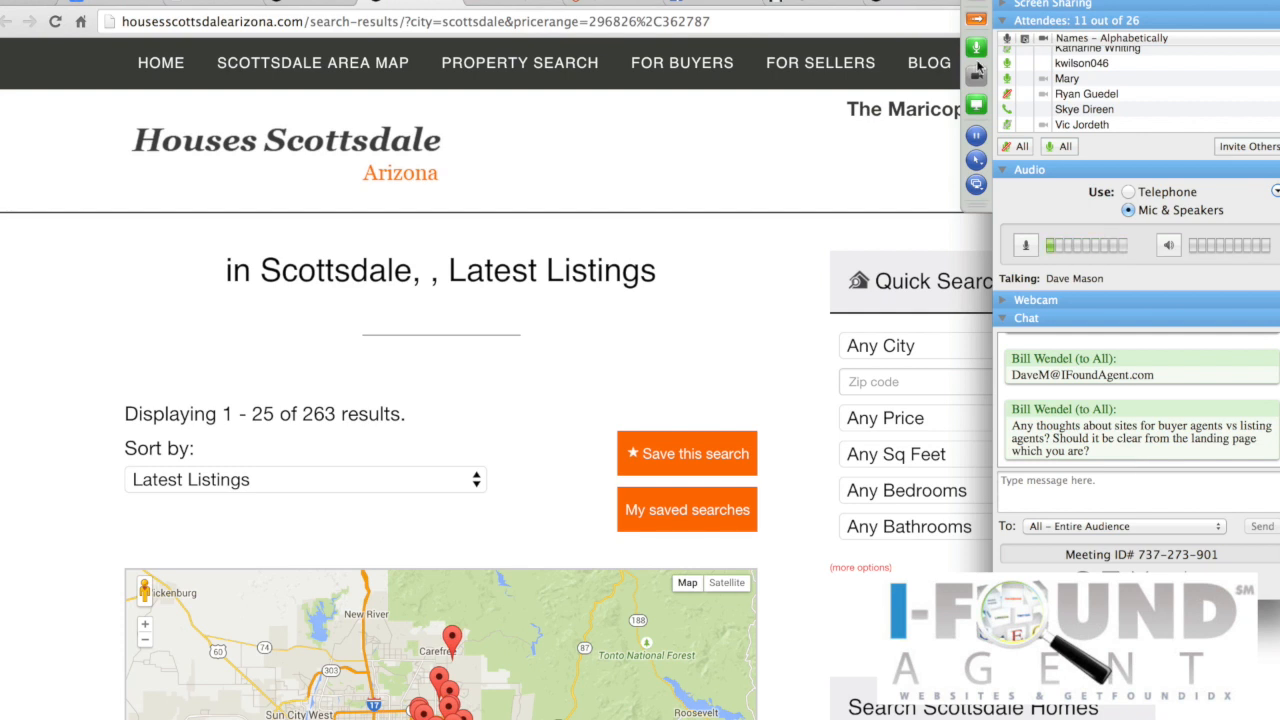
left_click(980, 19)
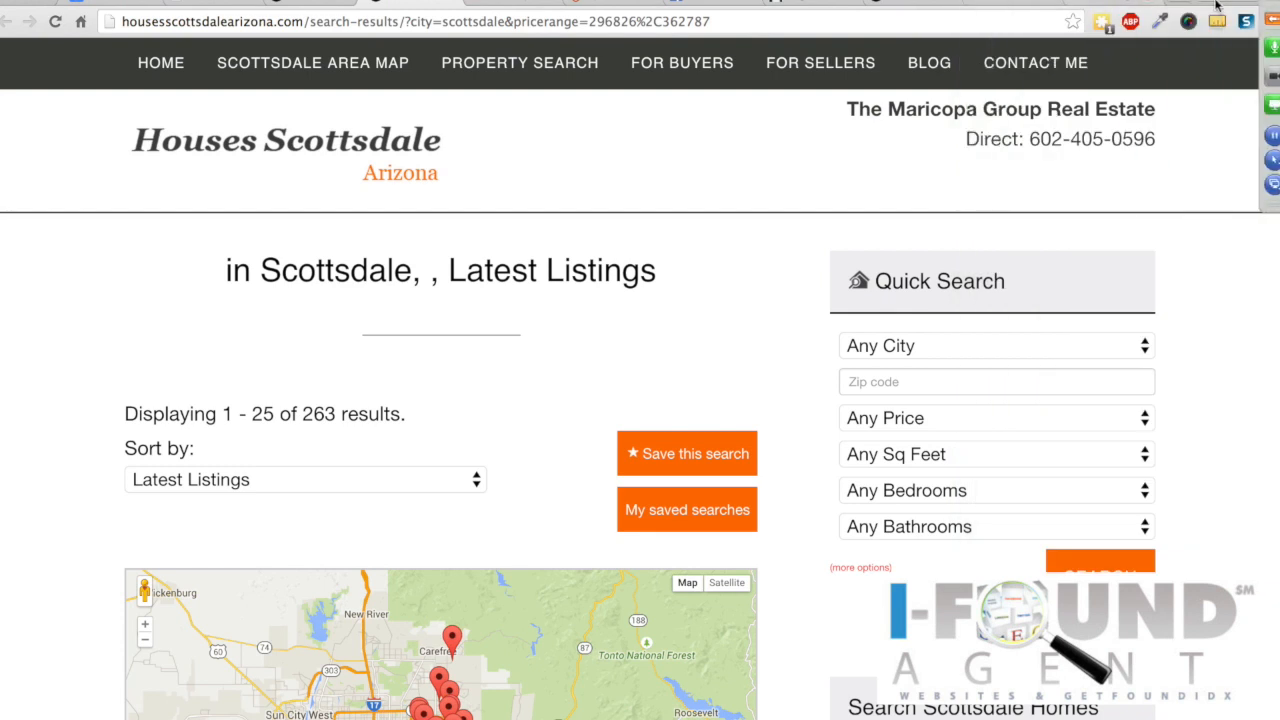
left_click(1181, 2)
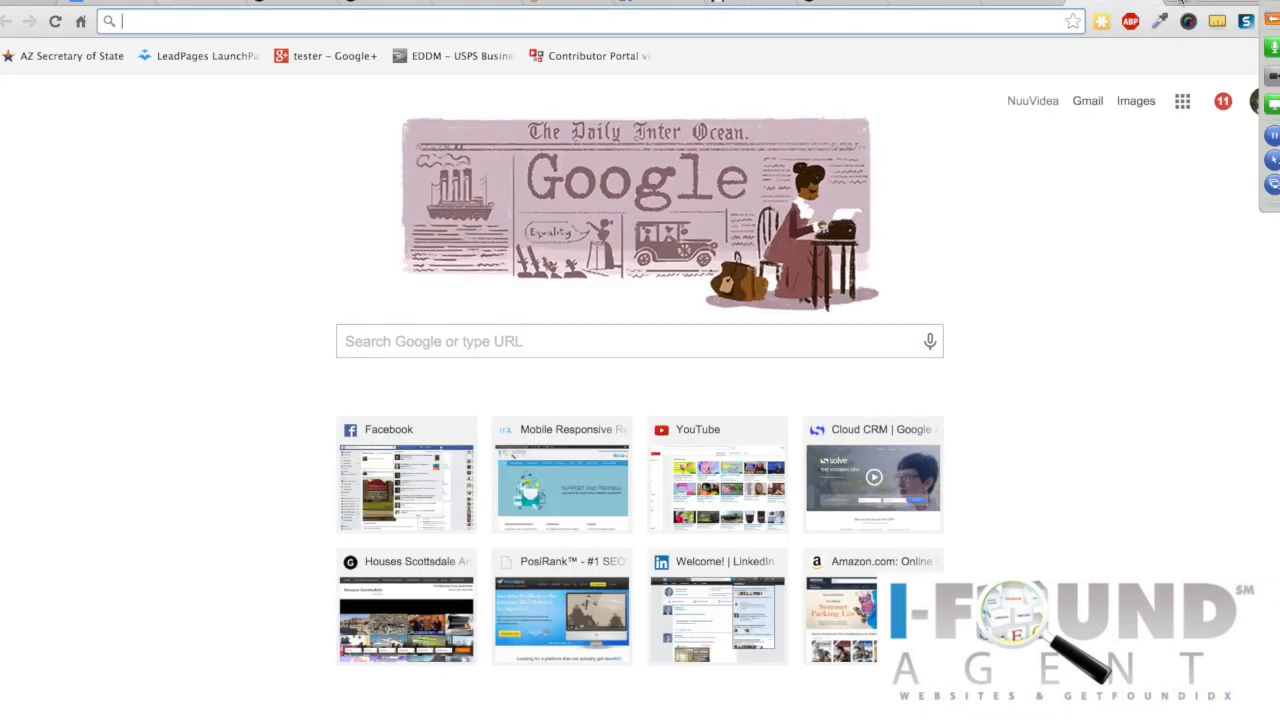
Step: Load thegrayhawkgroup.com, dismiss its no-obligation popup, and scroll through the site
type("thegrayhawkgroup.com")
key("Return")
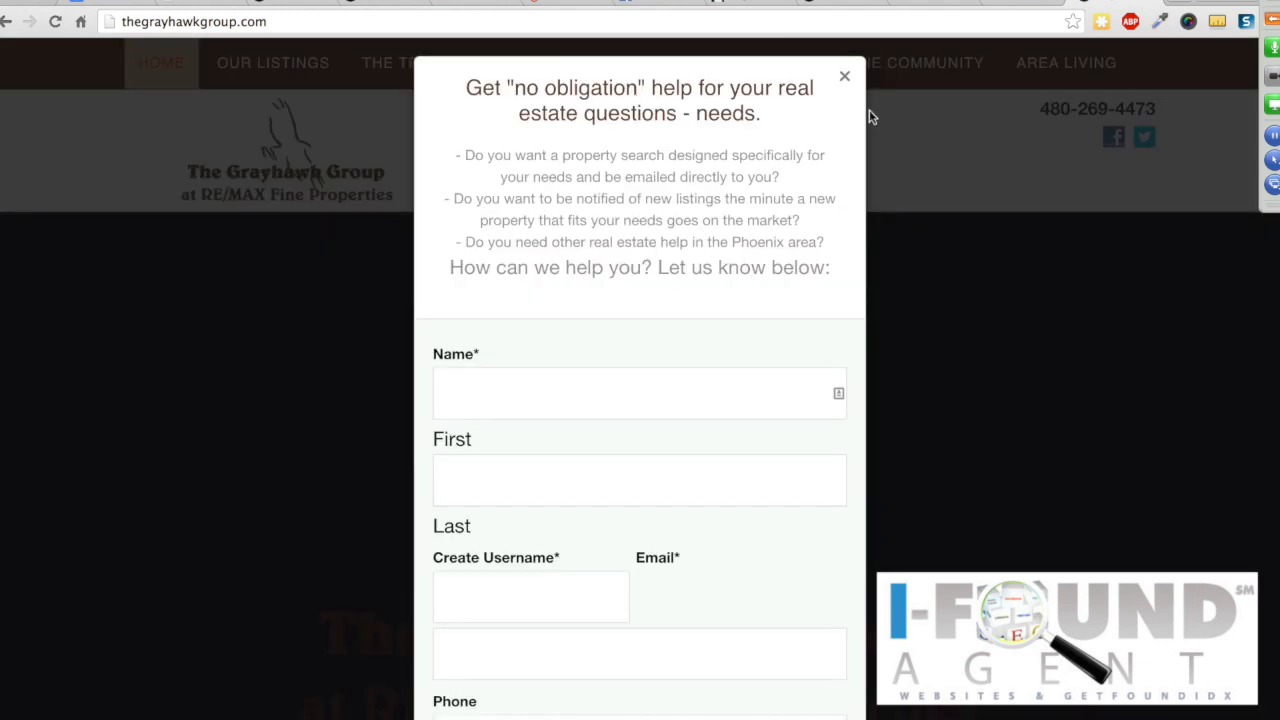
left_click(844, 77)
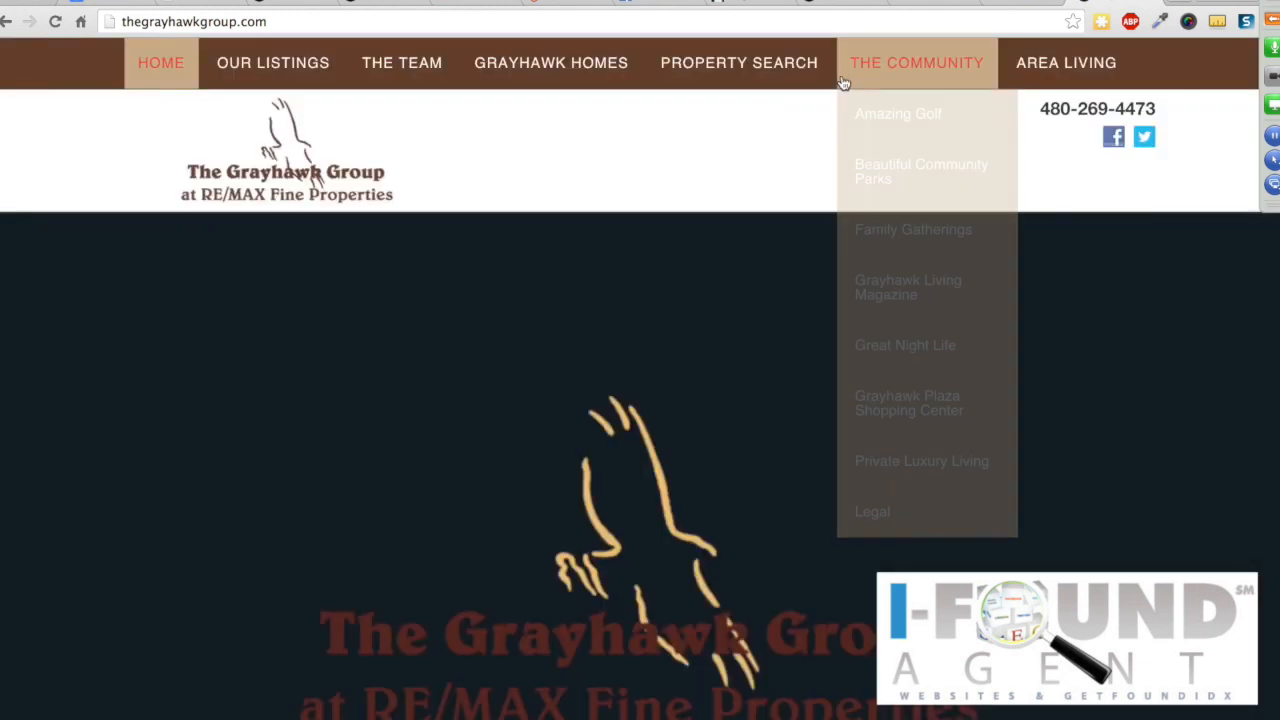
scroll(636, 488, "down", 2)
scroll(636, 488, "down", 8)
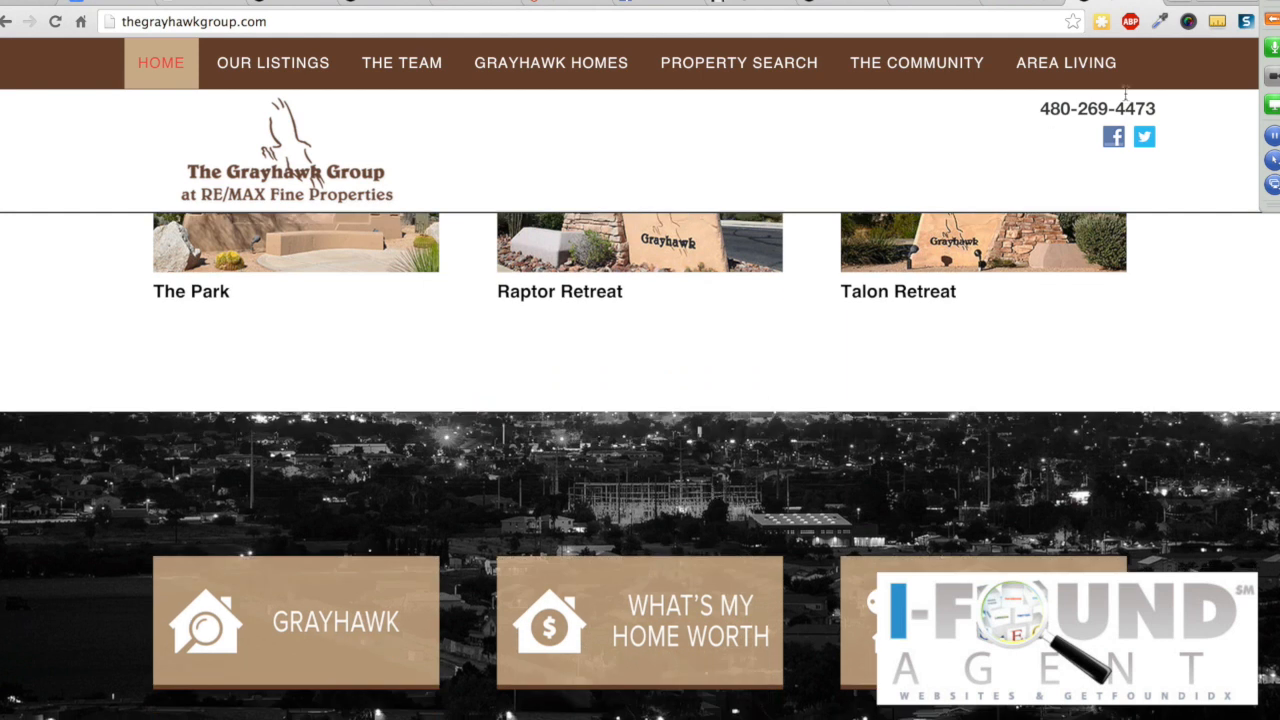
Step: In another tab, load fultonranchhomesaz.com and view its FULTON RANCH MAP page
key("super+t")
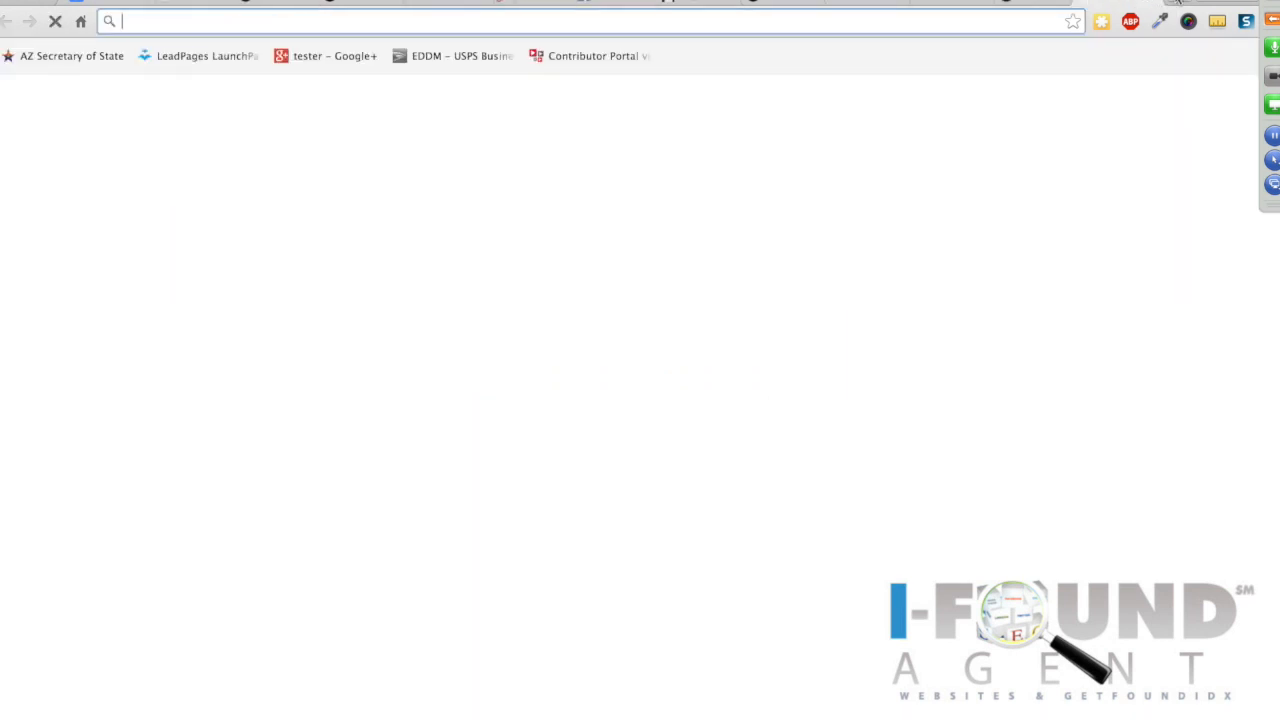
type("fu")
key("Return")
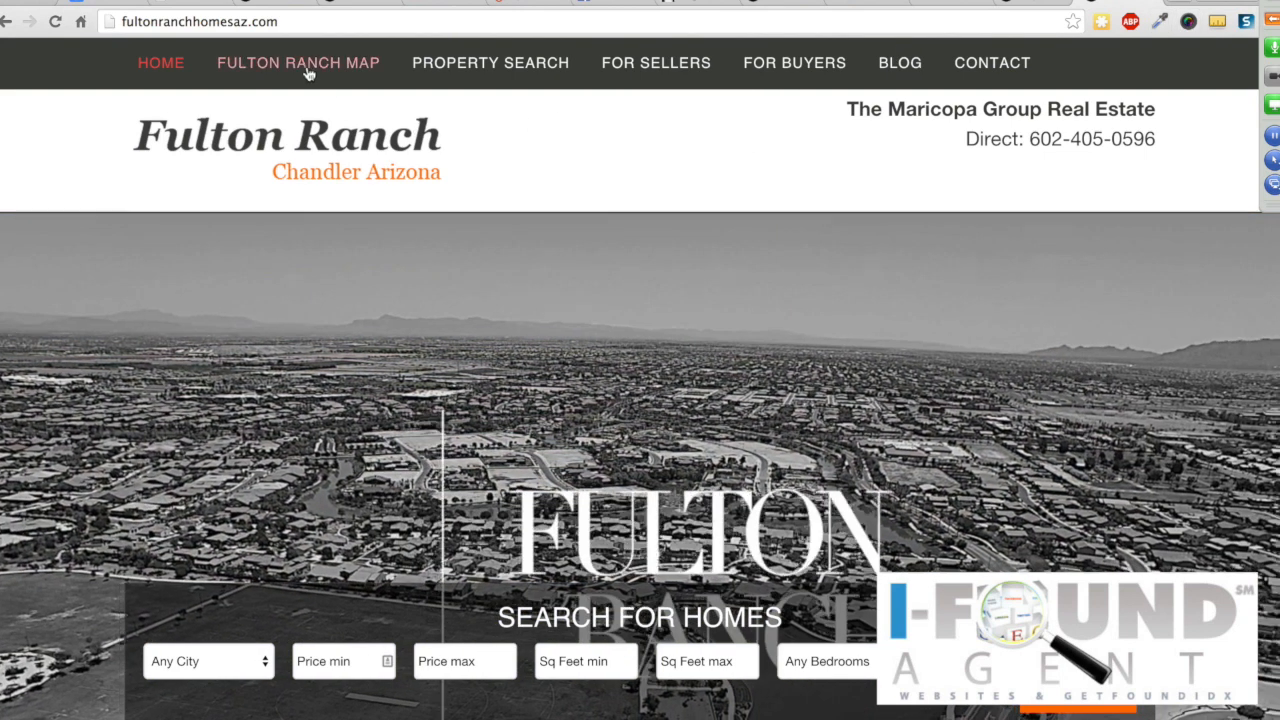
left_click(307, 72)
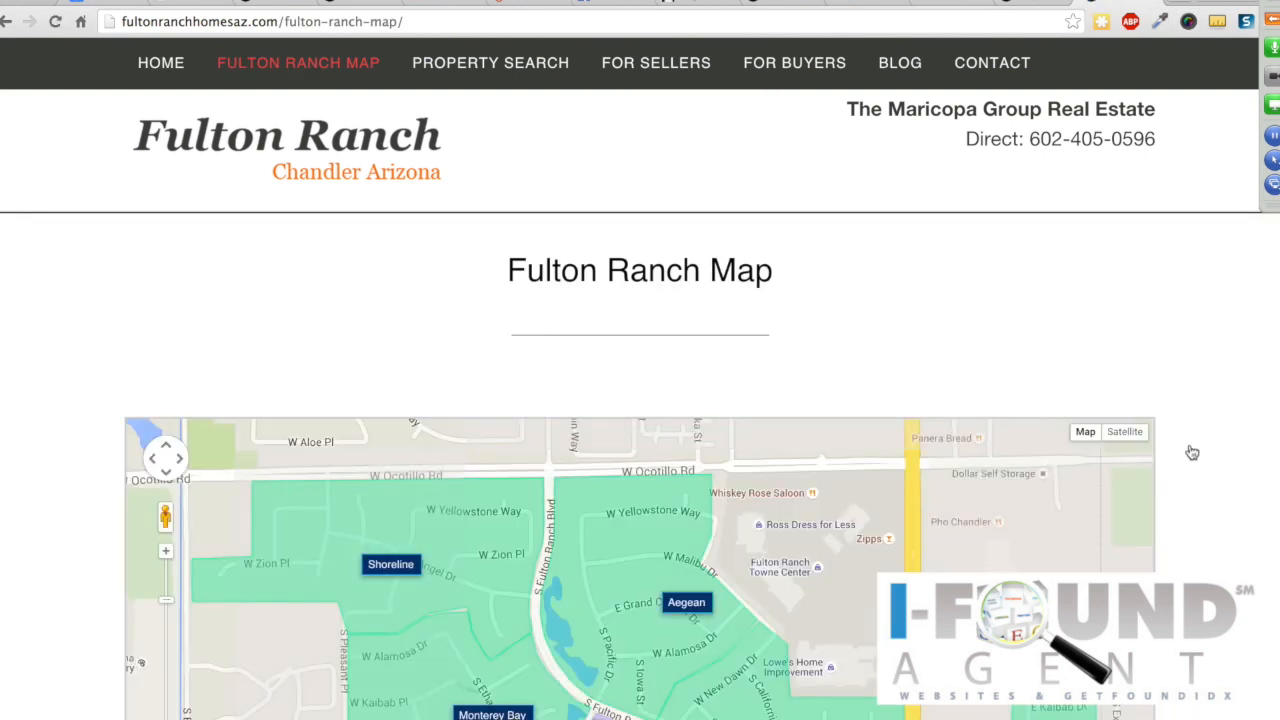
scroll(1192, 453, "down", 8)
scroll(1192, 453, "down", 3)
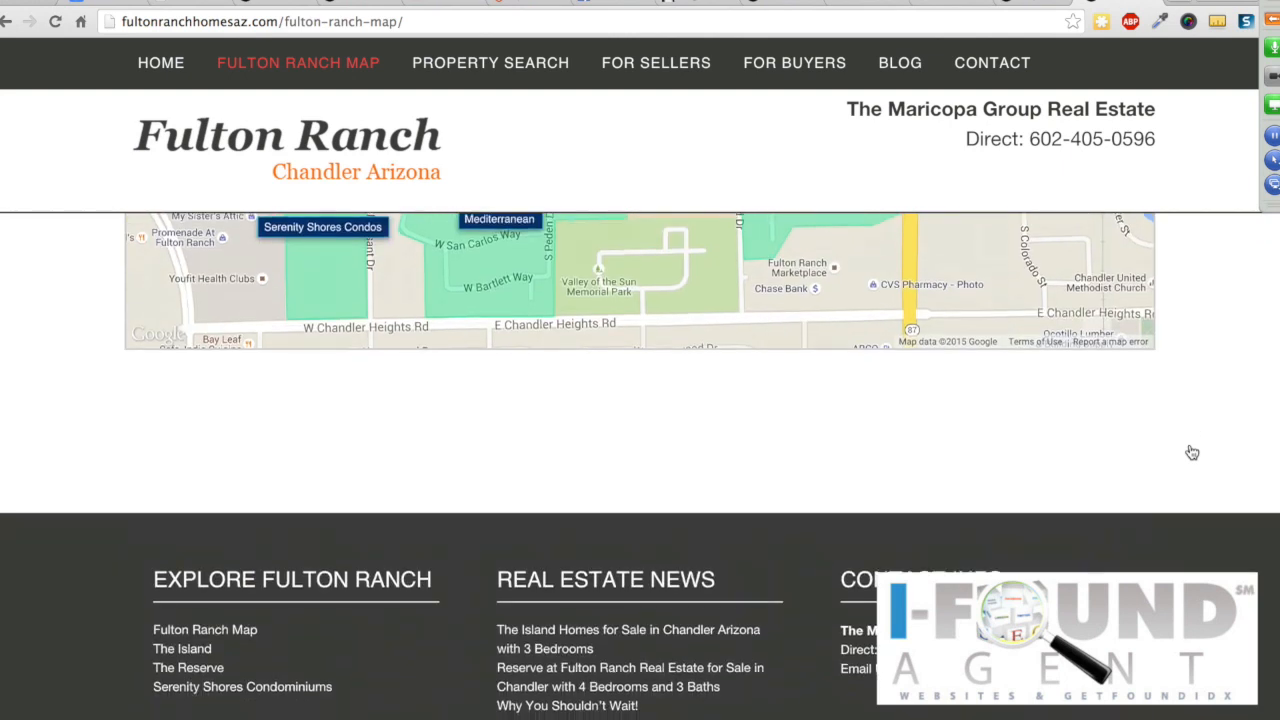
scroll(1192, 453, "up", 10)
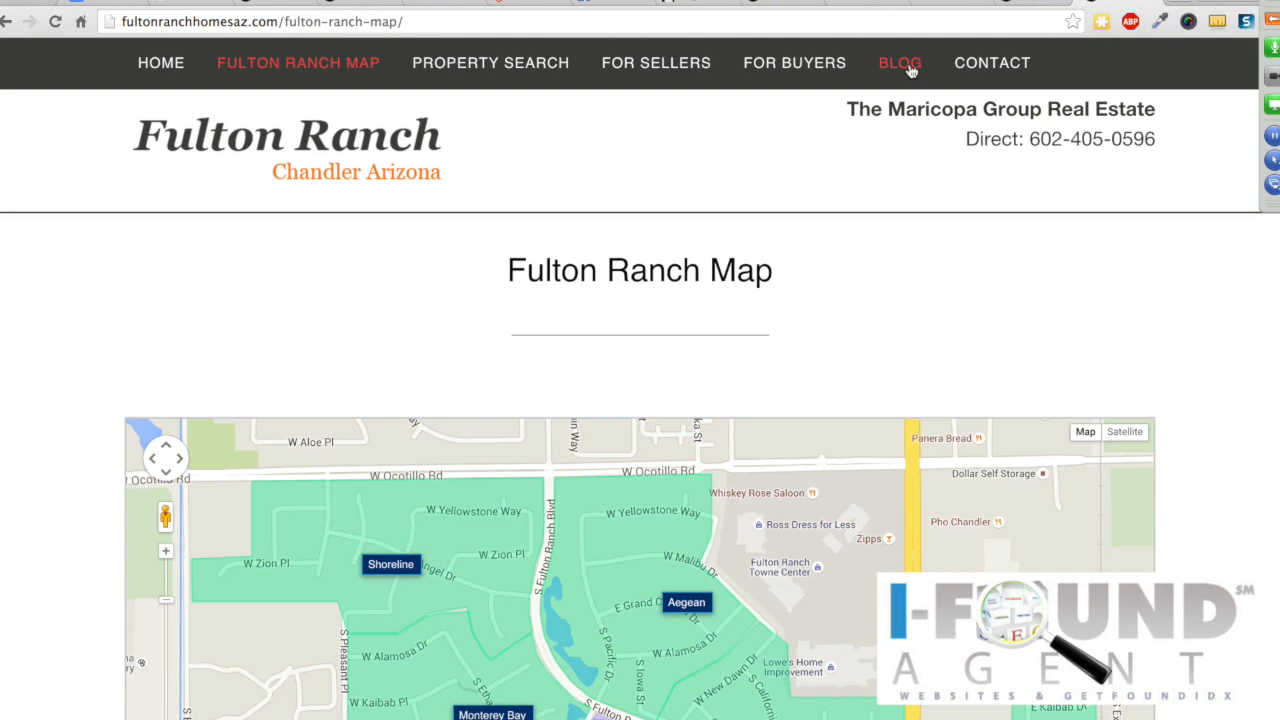
Step: Review GoToMeeting attendees and chat, collapse the panel, and return to the ifoundagent Summit tab
left_click(1272, 18)
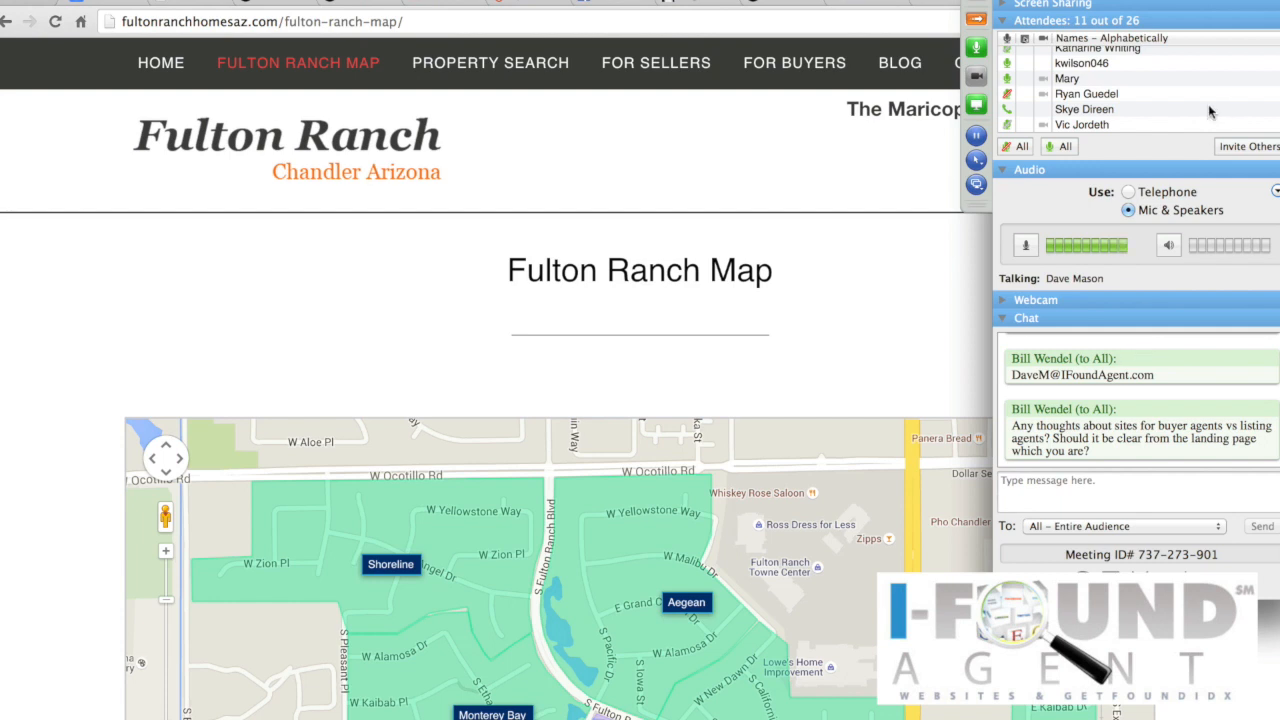
scroll(1176, 87, "down", 1)
scroll(1177, 93, "up", 1)
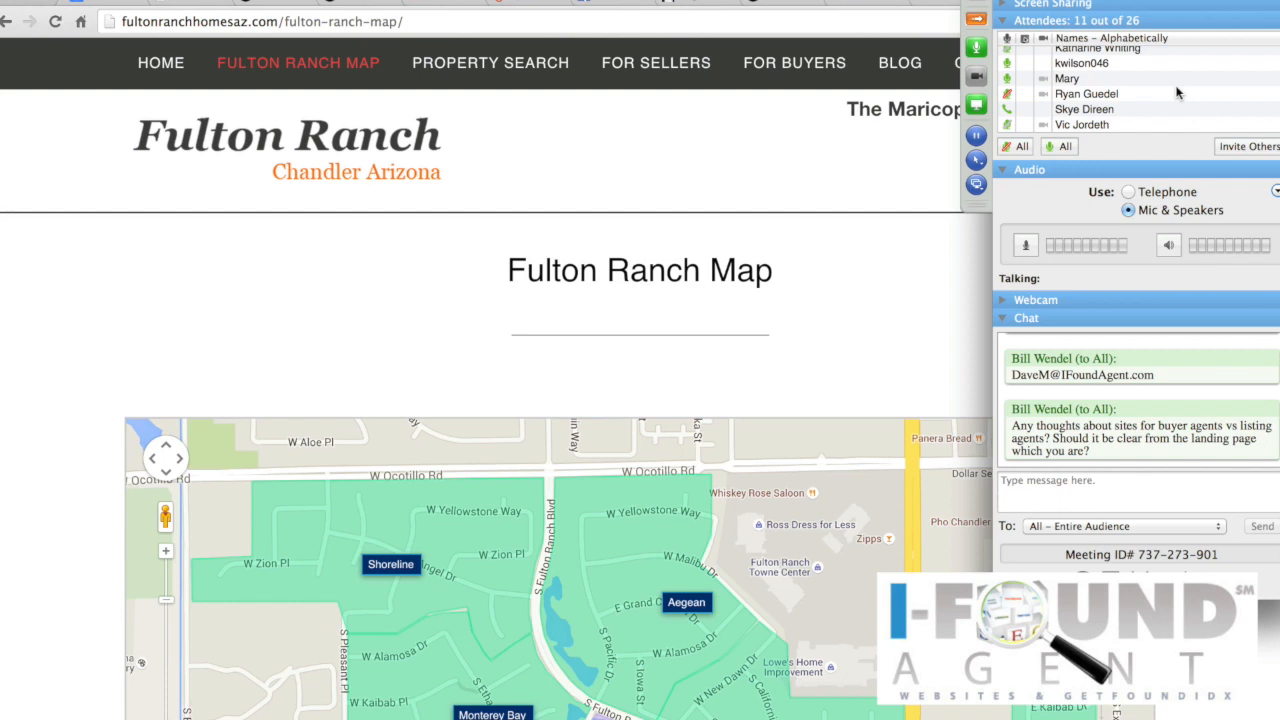
left_click(975, 18)
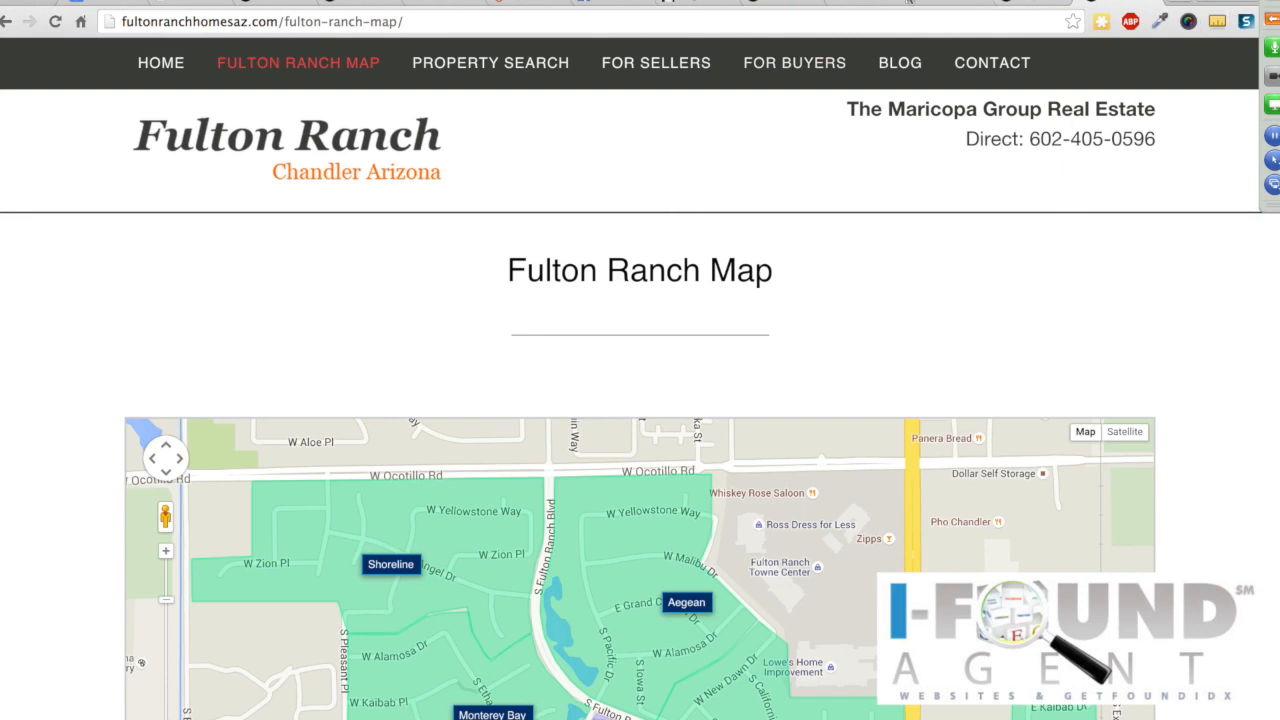
left_click(878, 5)
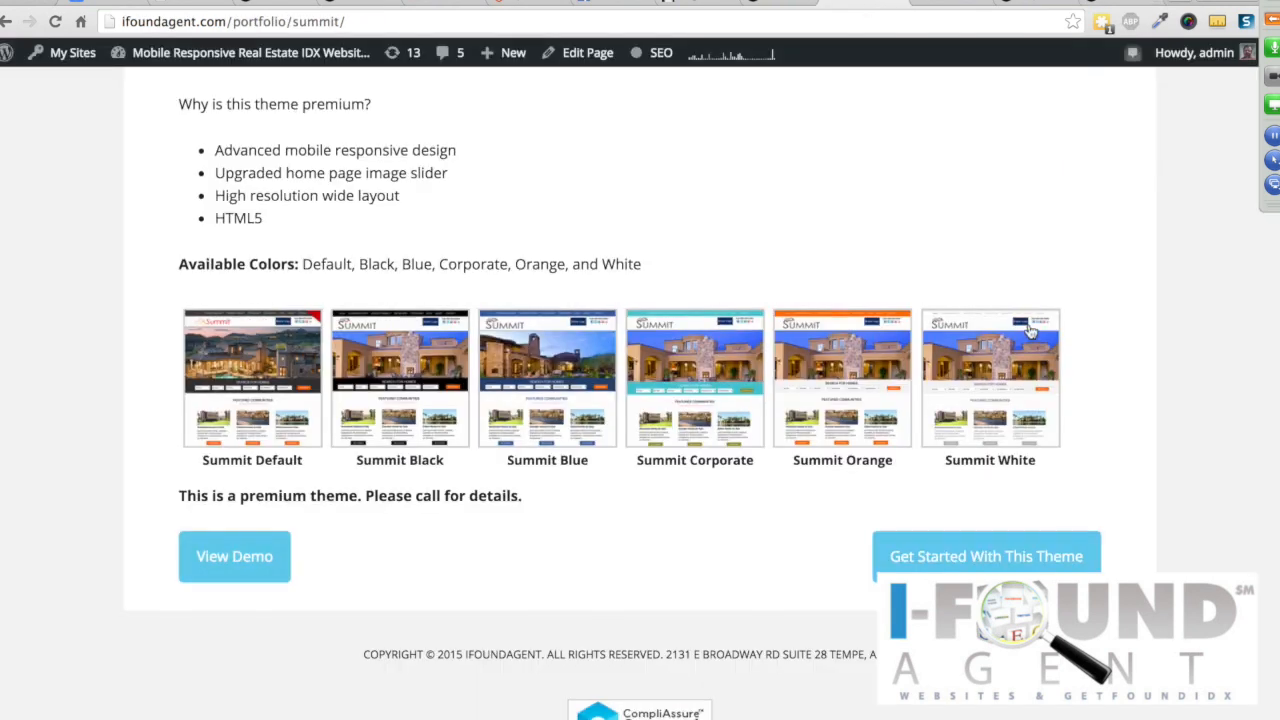
Step: Go to Website Designs and highlight the intro paragraph about mobile responsive themes
scroll(1034, 325, "up", 10)
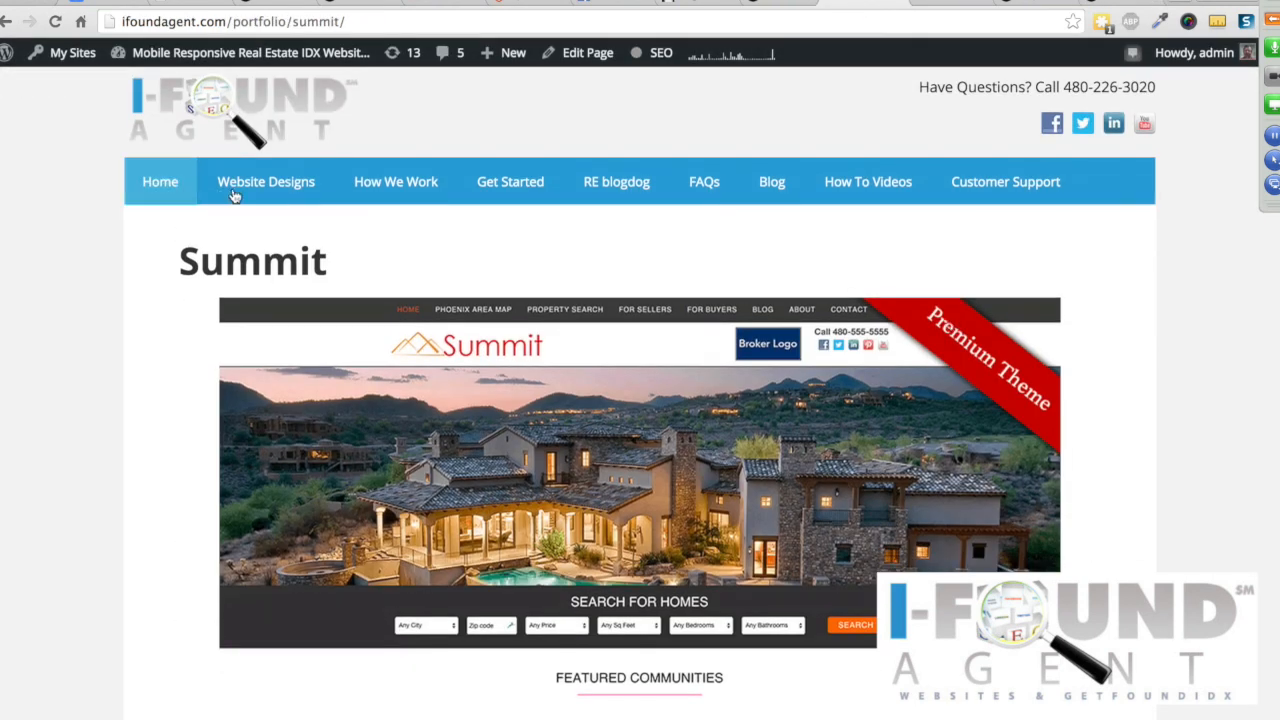
left_click(261, 186)
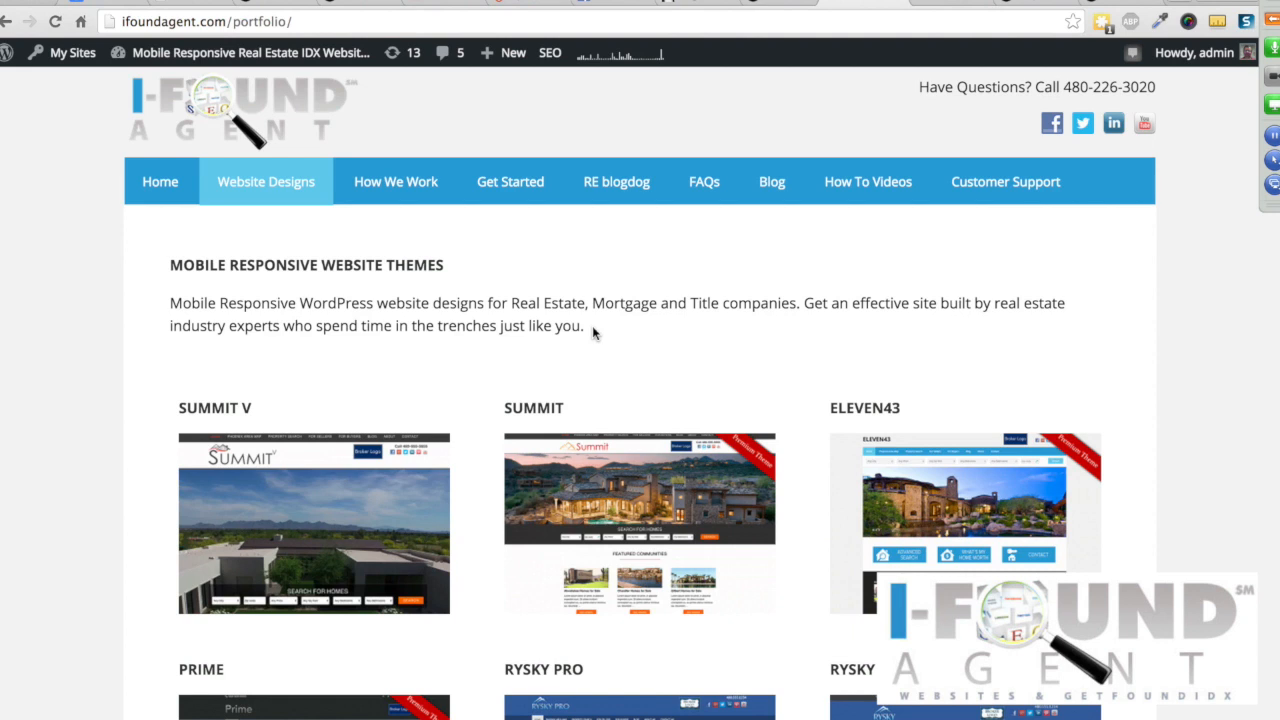
left_click_drag(614, 333, 141, 308)
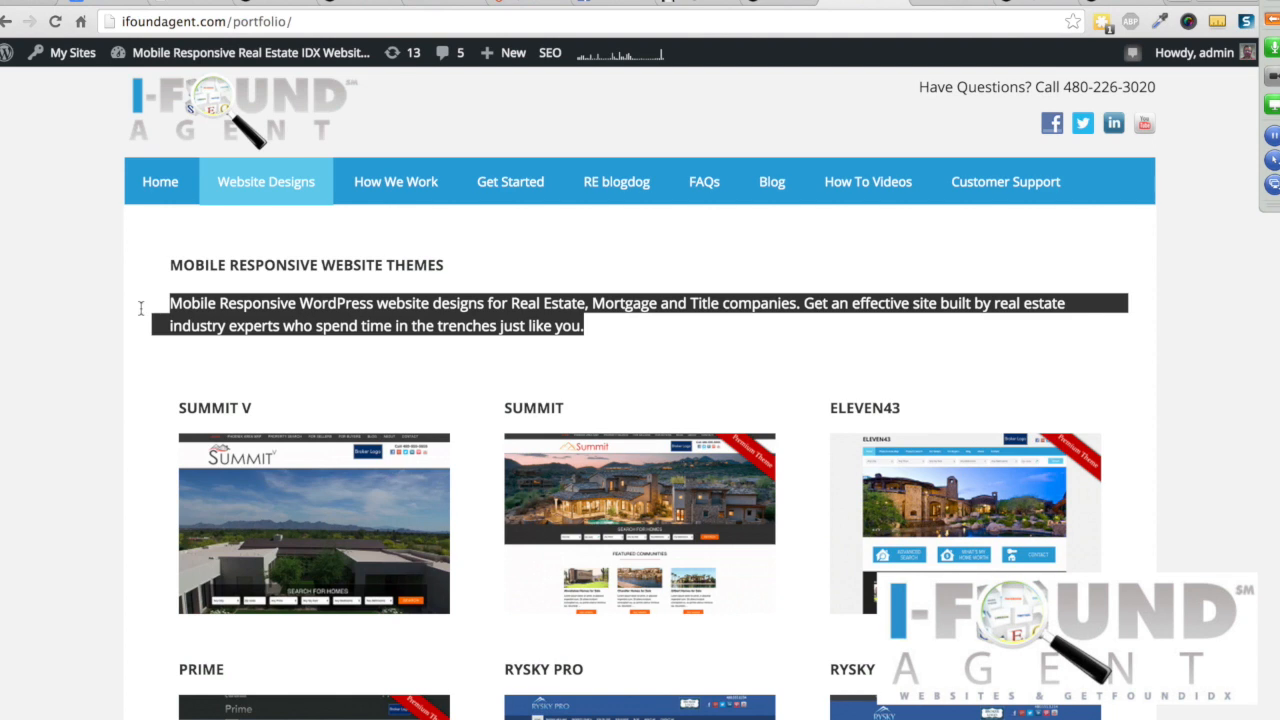
Step: Post the presenter's e-mail address and phone number as a chat message to all attendees
left_click(1272, 20)
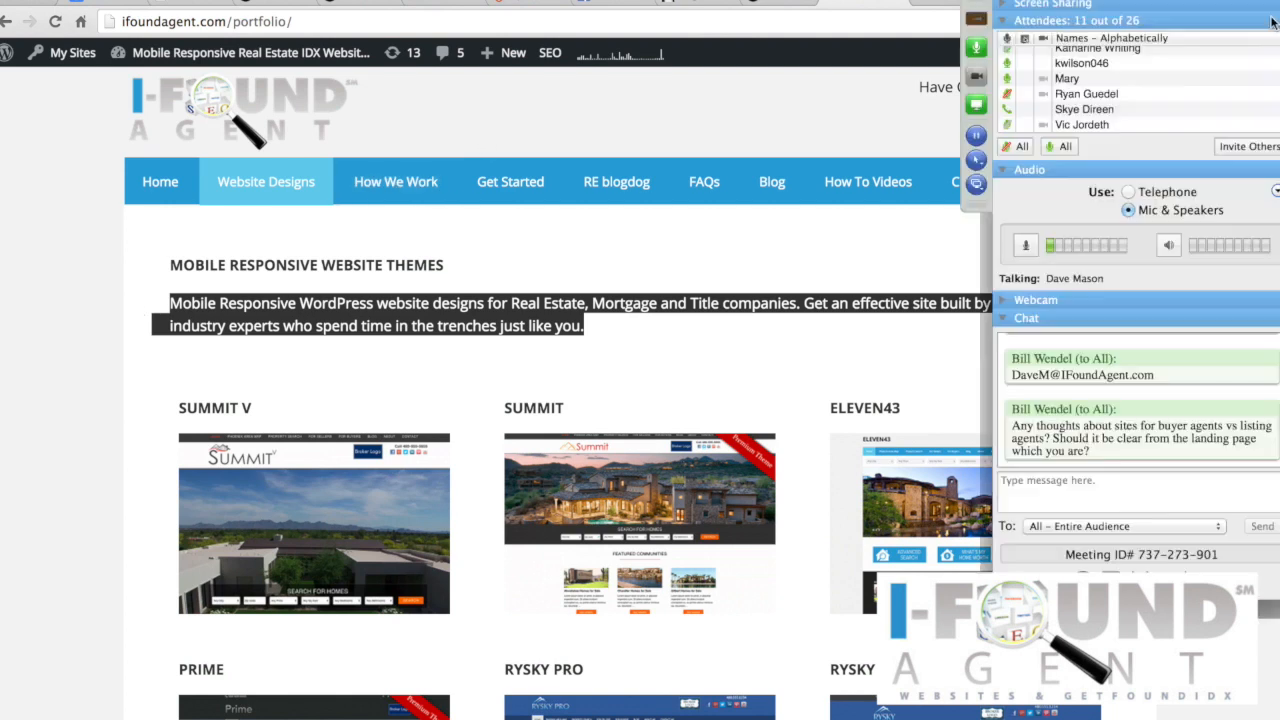
left_click(1113, 488)
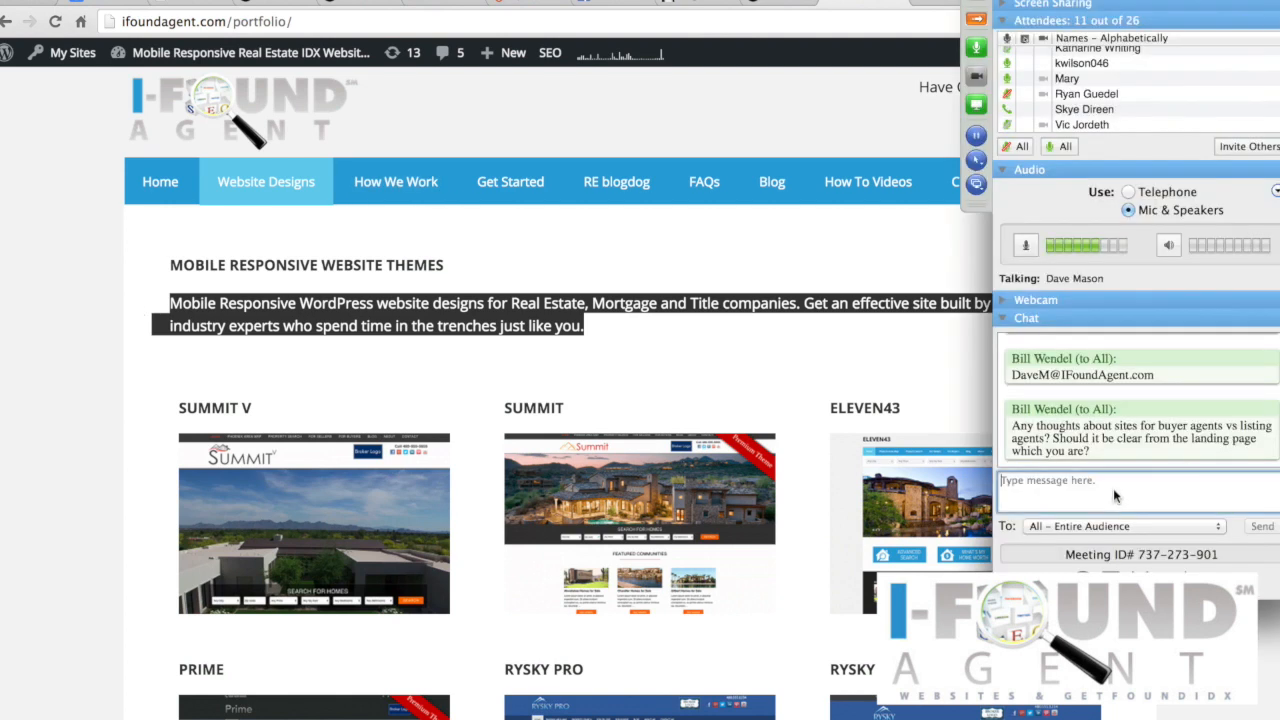
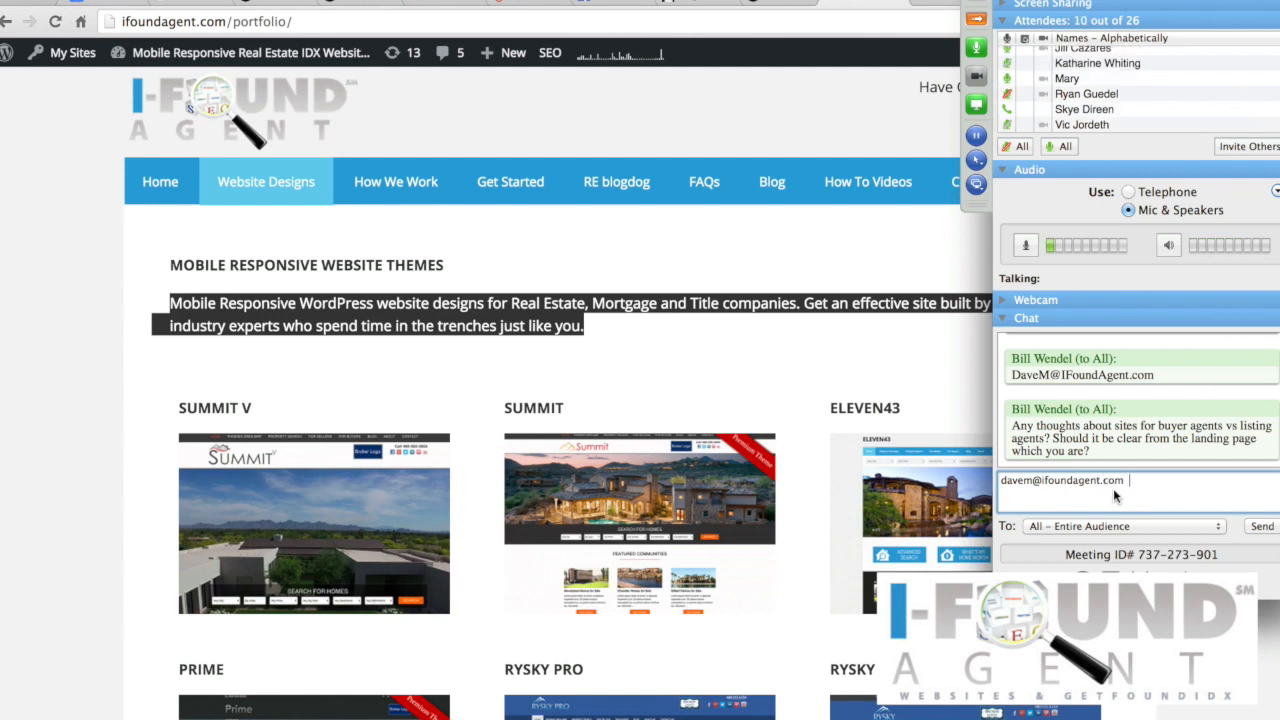
key("Return")
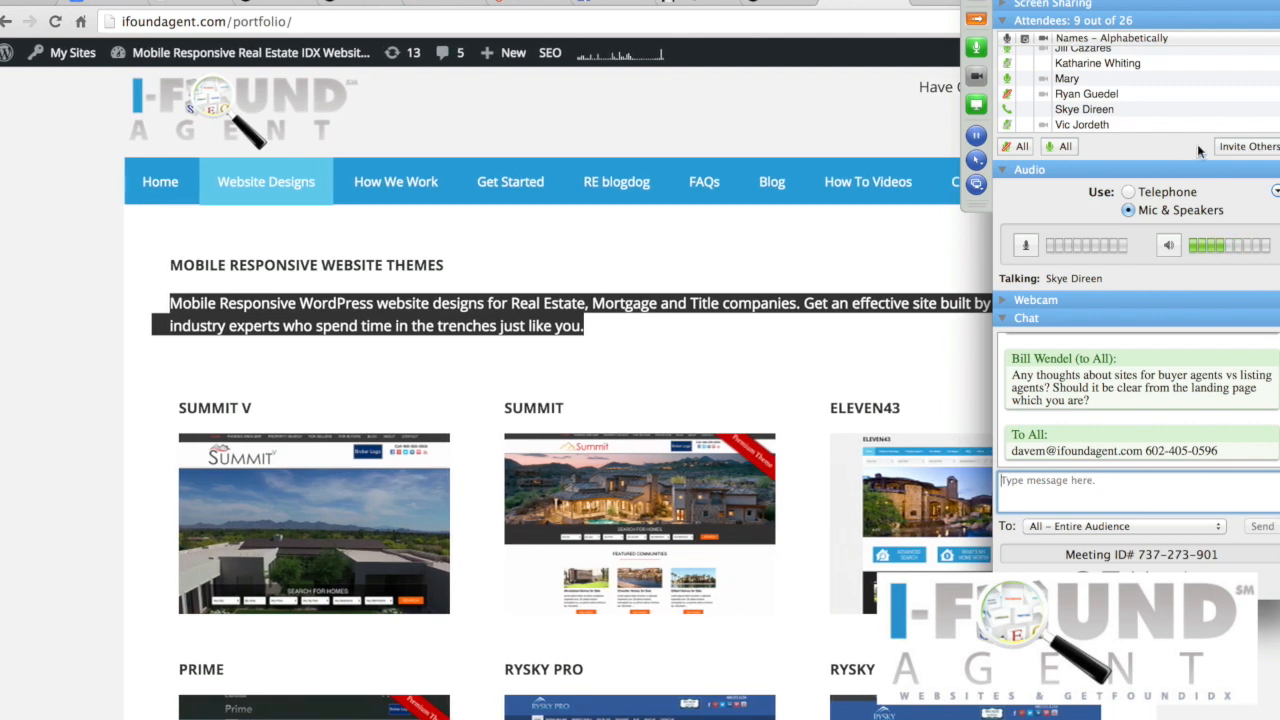
scroll(1217, 123, "up", 2)
scroll(1217, 123, "up", 1)
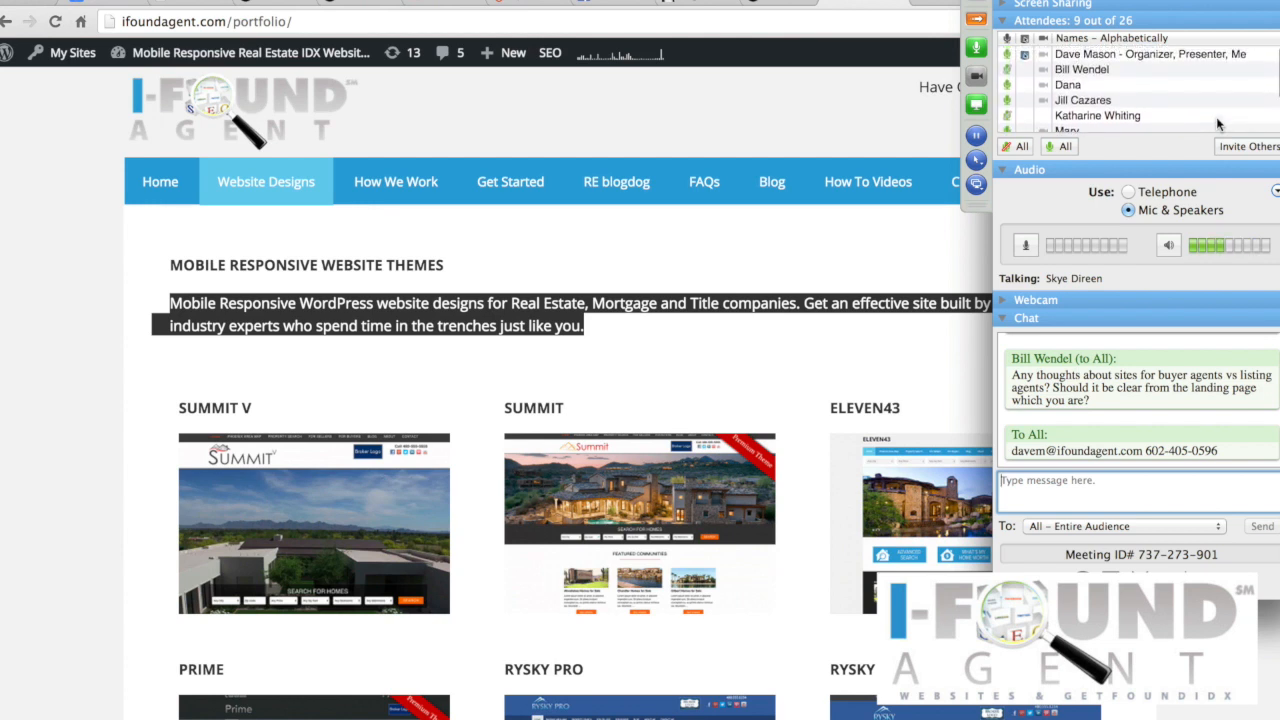
scroll(1217, 123, "down", 2)
scroll(1217, 123, "up", 2)
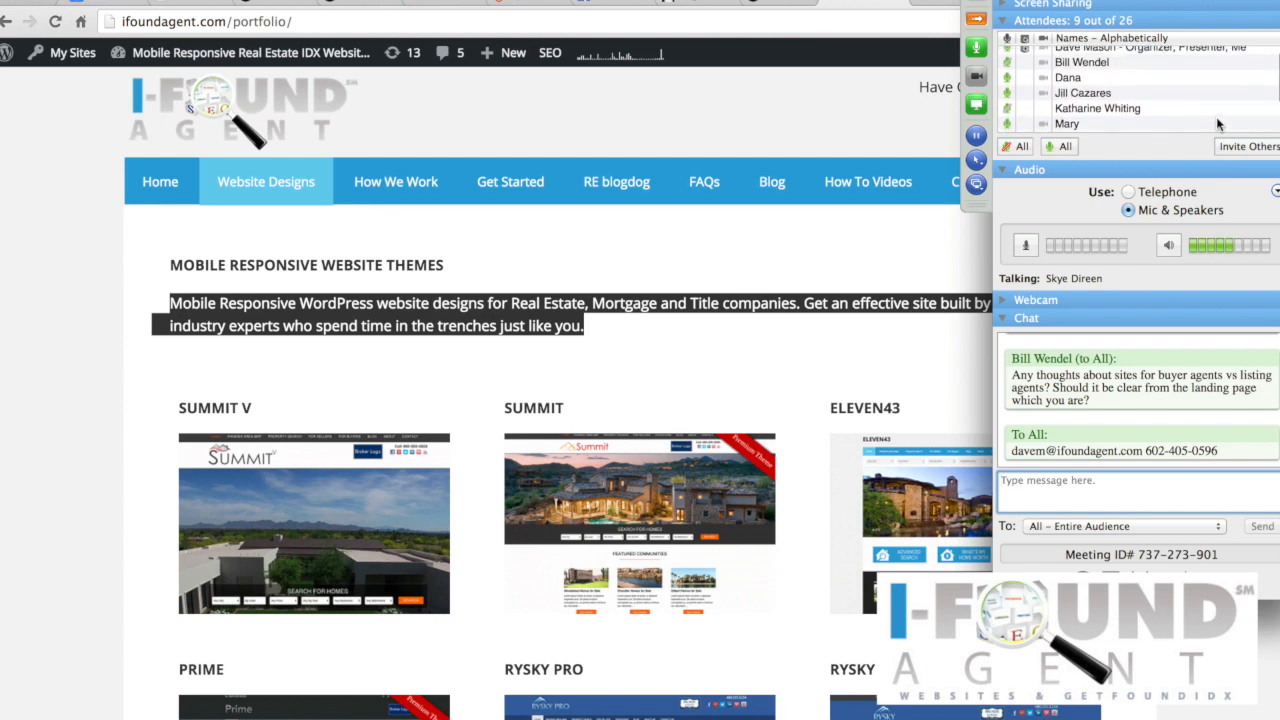